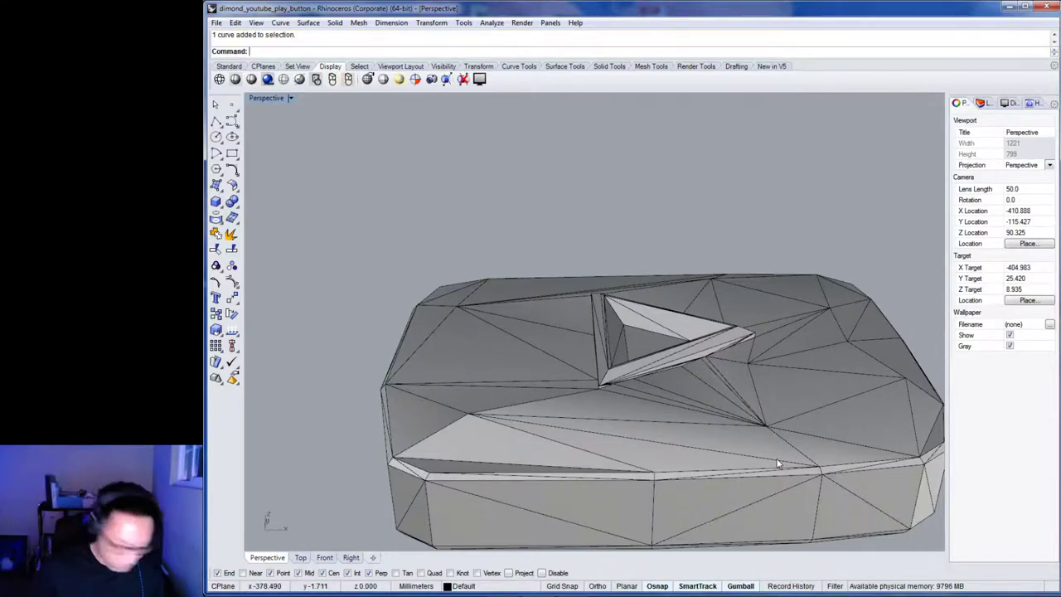
# Examine the row of play button models, comparing the shaded mesh and polysurface with the wireframe versions near the grid.
pyautogui.scroll(-3, 805, 445)
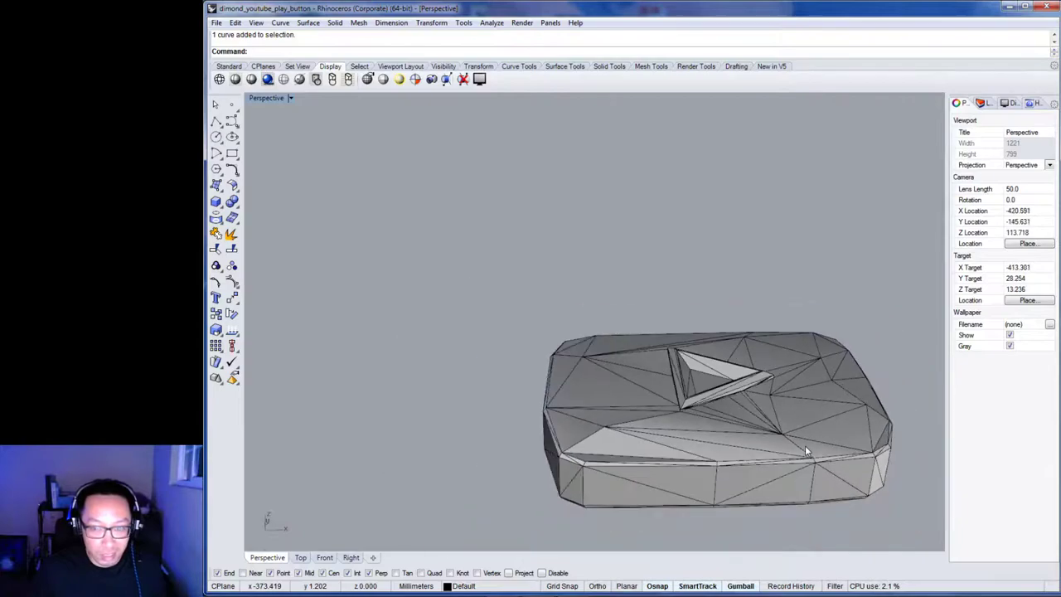
pyautogui.keyDown('shift'); pyautogui.moveTo(843, 451); pyautogui.dragTo(684, 451, button='right'); pyautogui.keyUp('shift')
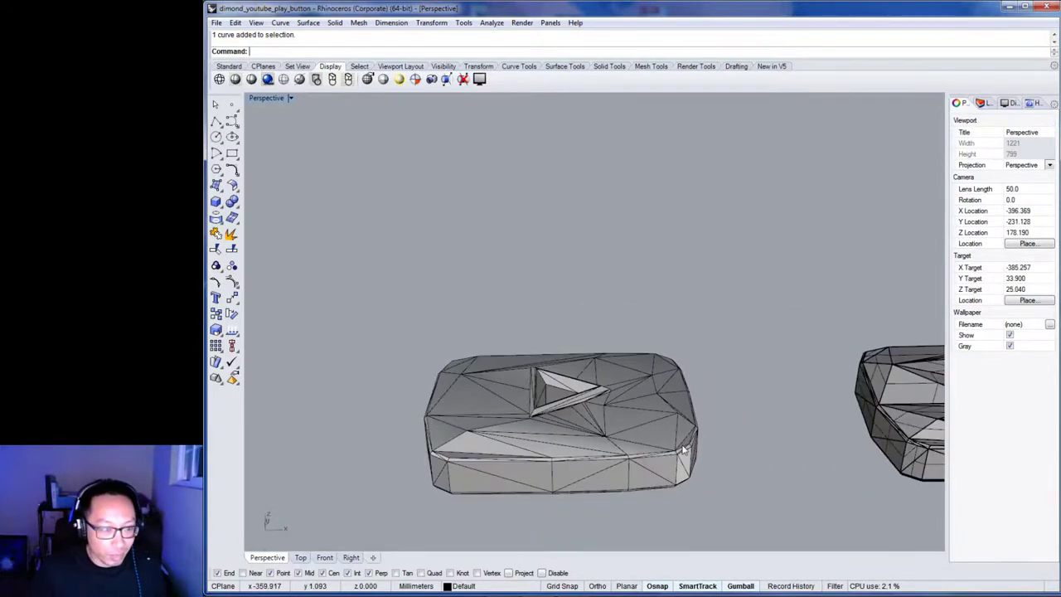
pyautogui.scroll(3, 685, 450)
pyautogui.keyDown('shift'); pyautogui.moveTo(545, 462); pyautogui.dragTo(780, 440, button='right'); pyautogui.keyUp('shift')
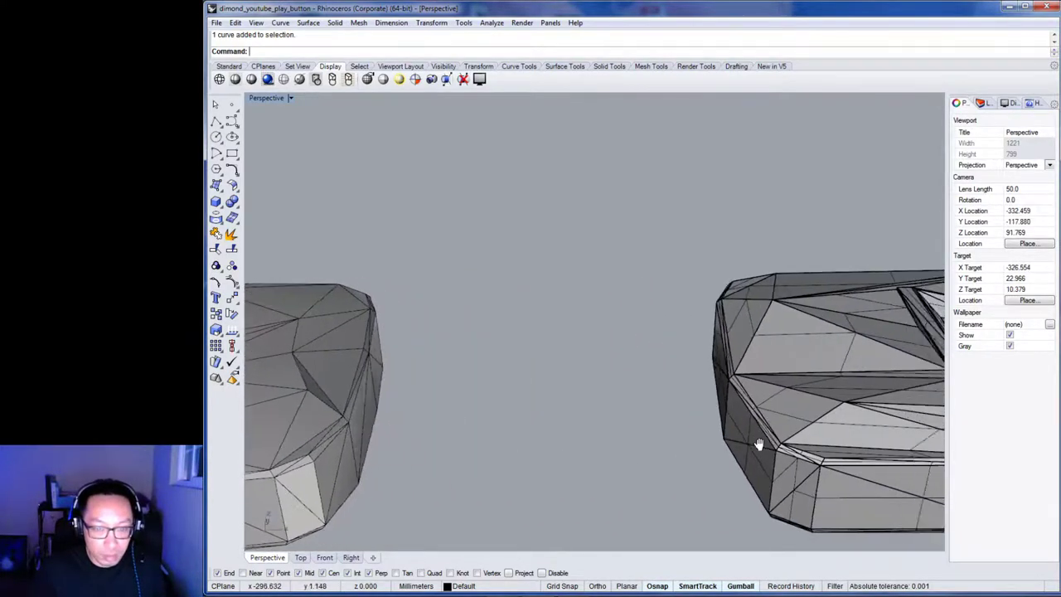
pyautogui.moveTo(663, 439)
pyautogui.mouseDown(button='right')
pyautogui.moveTo(635, 436)
pyautogui.moveTo(658, 434)
pyautogui.moveTo(718, 479)
pyautogui.moveTo(685, 486)
pyautogui.moveTo(465, 447)
pyautogui.moveTo(661, 447)
pyautogui.moveTo(509, 456)
pyautogui.mouseUp(button='right')
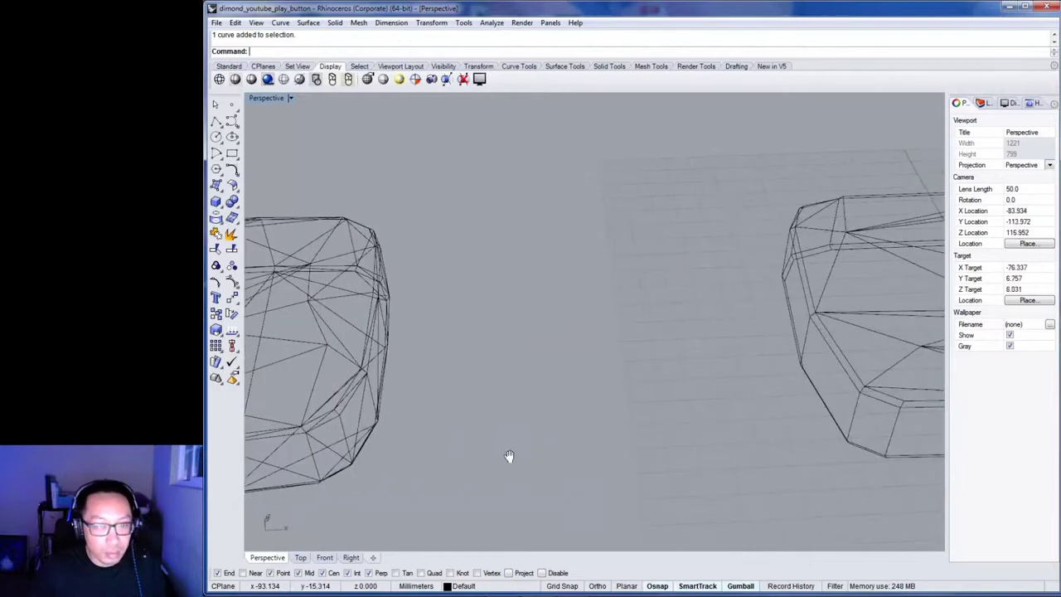
pyautogui.scroll(-10, 708, 452)
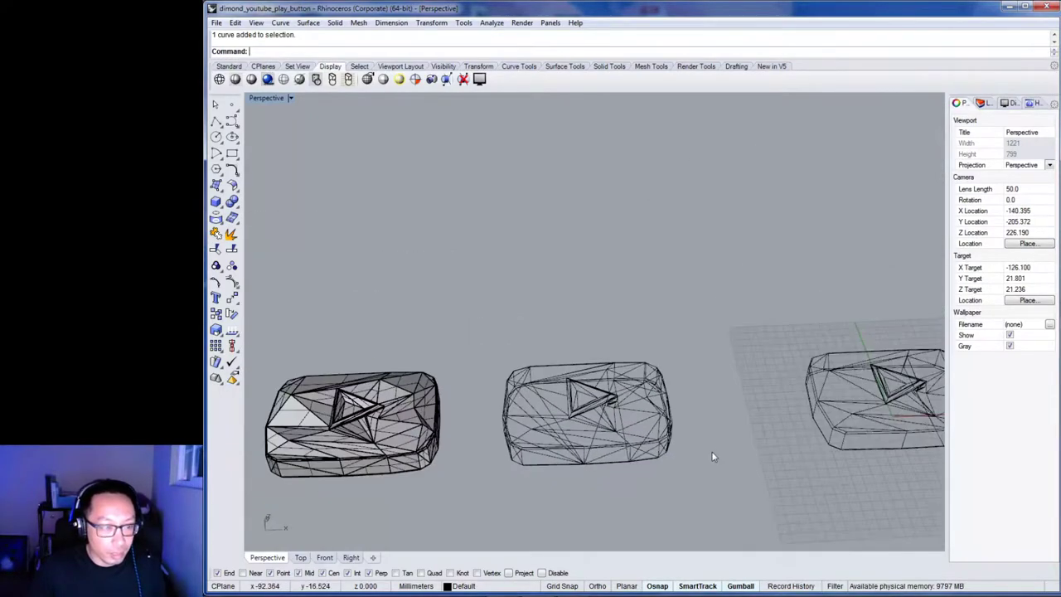
pyautogui.keyDown('shift'); pyautogui.moveTo(743, 459); pyautogui.dragTo(585, 466, button='right'); pyautogui.keyUp('shift')
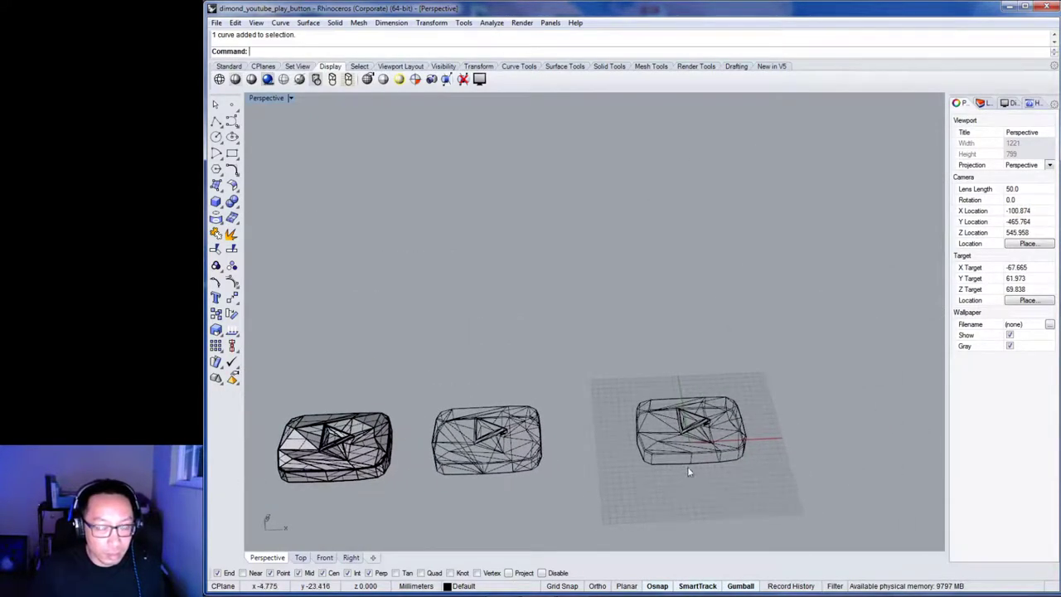
pyautogui.keyDown('shift'); pyautogui.moveTo(688, 472); pyautogui.dragTo(661, 470, button='right'); pyautogui.keyUp('shift')
pyautogui.scroll(10, 678, 454)
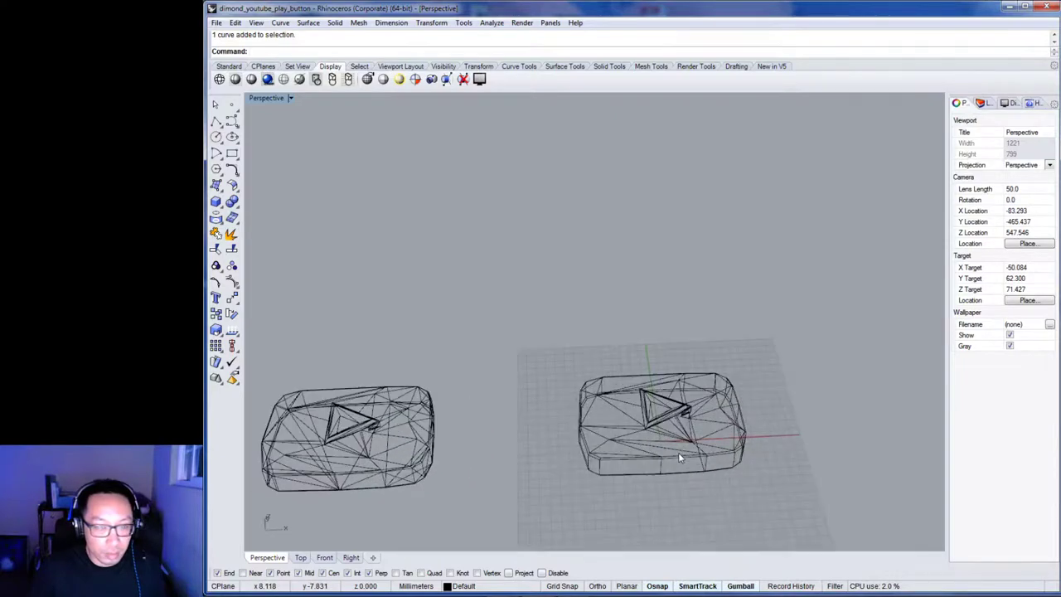
pyautogui.moveTo(630, 460); pyautogui.dragTo(611, 445, button='right')
pyautogui.scroll(-4, 611, 446)
pyautogui.keyDown('shift'); pyautogui.moveTo(536, 469); pyautogui.dragTo(740, 463, button='right'); pyautogui.keyUp('shift')
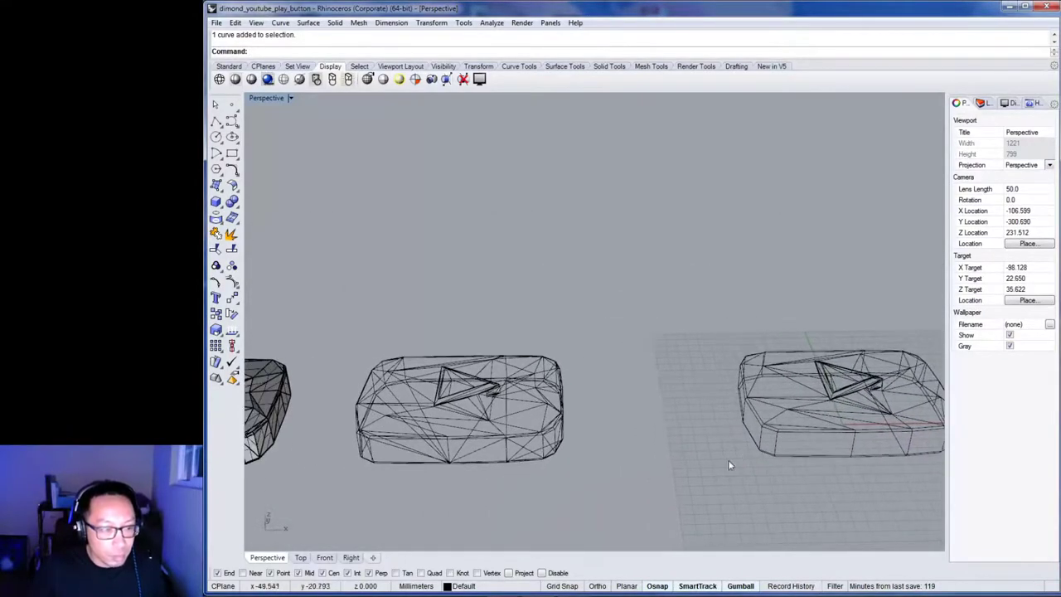
pyautogui.keyDown('shift'); pyautogui.moveTo(559, 485); pyautogui.dragTo(473, 427, button='right'); pyautogui.keyUp('shift')
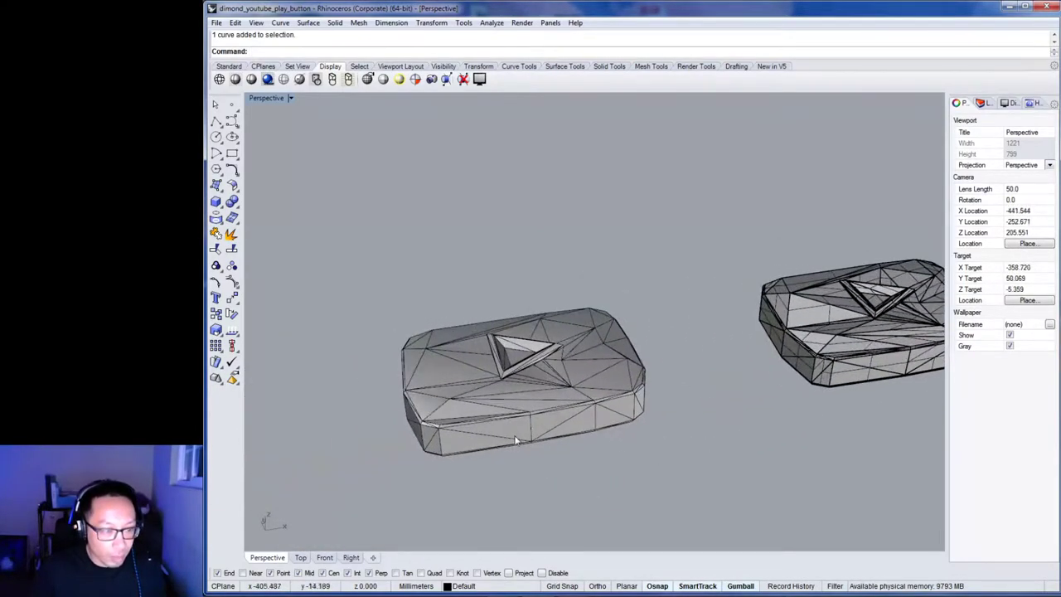
# Paste a copy of the closed mesh play button and shift it along X to the wireframe model on the grid.
pyautogui.click(467, 415)
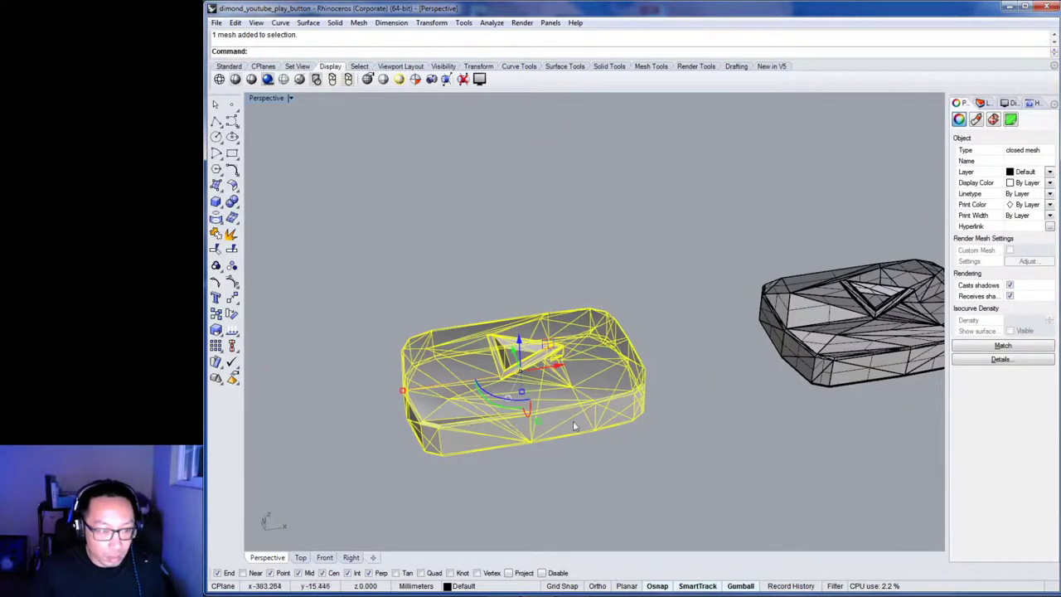
pyautogui.hotkey('ctrl', 'c')
pyautogui.hotkey('ctrl', 'v')
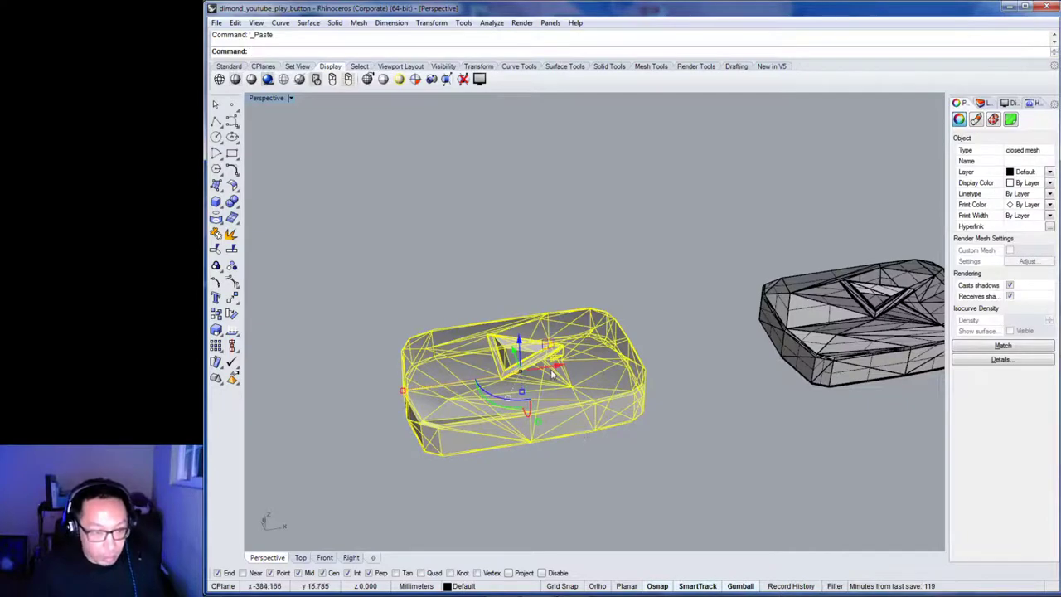
pyautogui.moveTo(554, 369); pyautogui.dragTo(776, 356)
pyautogui.scroll(3, 782, 358)
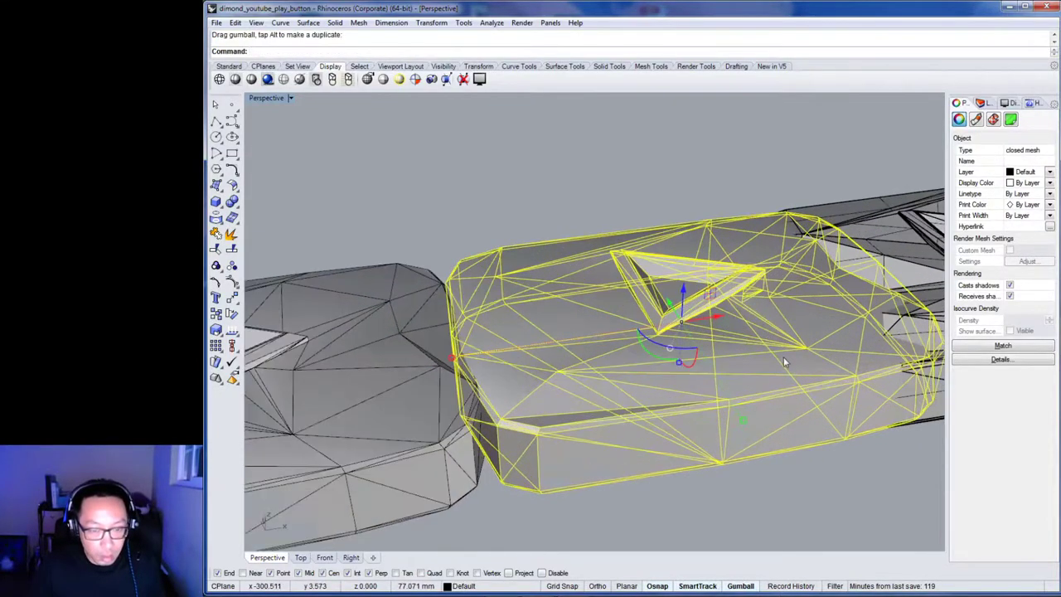
pyautogui.scroll(-8, 784, 365)
pyautogui.scroll(2, 626, 416)
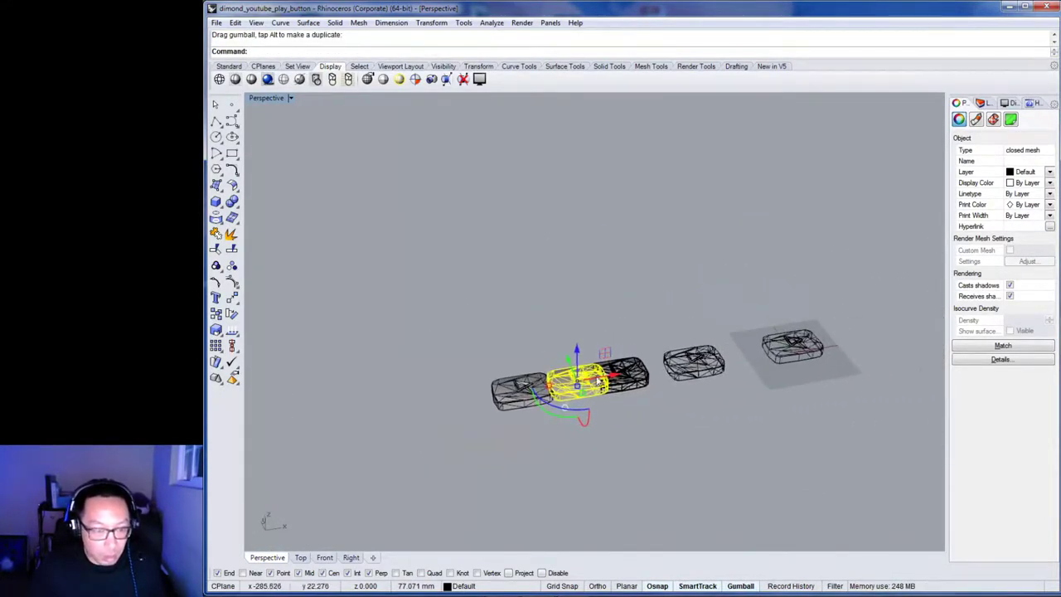
pyautogui.moveTo(615, 378); pyautogui.dragTo(867, 340)
pyautogui.scroll(-3, 841, 348)
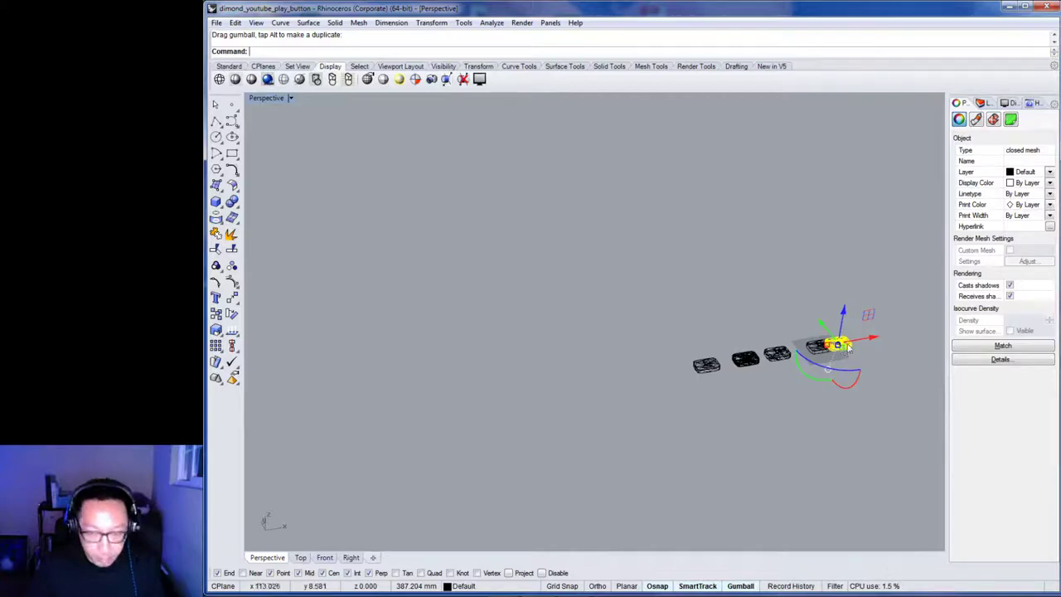
pyautogui.scroll(10, 772, 357)
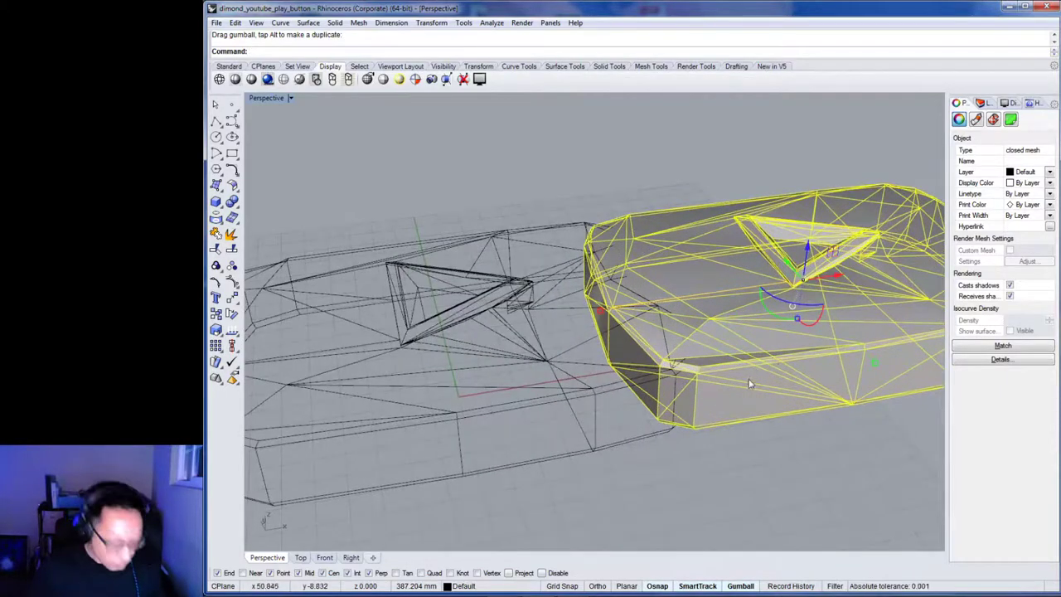
# Abandon the point-to-point move of the mesh copy and delete the copy.
pyautogui.moveTo(721, 395); pyautogui.dragTo(745, 383, button='right')
pyautogui.scroll(8, 744, 384)
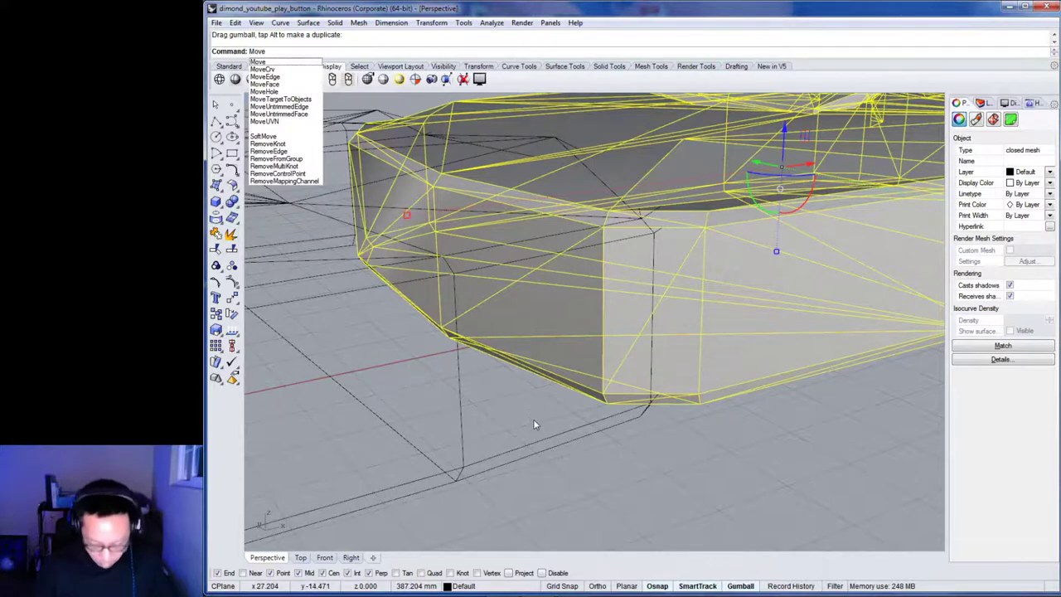
pyautogui.press('Return')
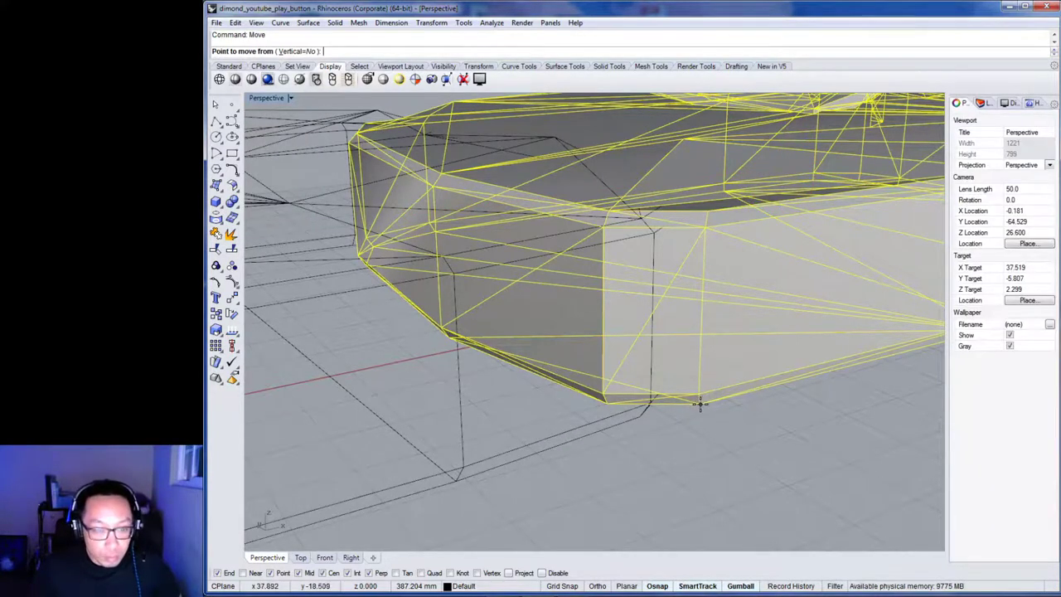
pyautogui.scroll(2, 684, 423)
pyautogui.scroll(-10, 684, 427)
pyautogui.scroll(-5, 684, 430)
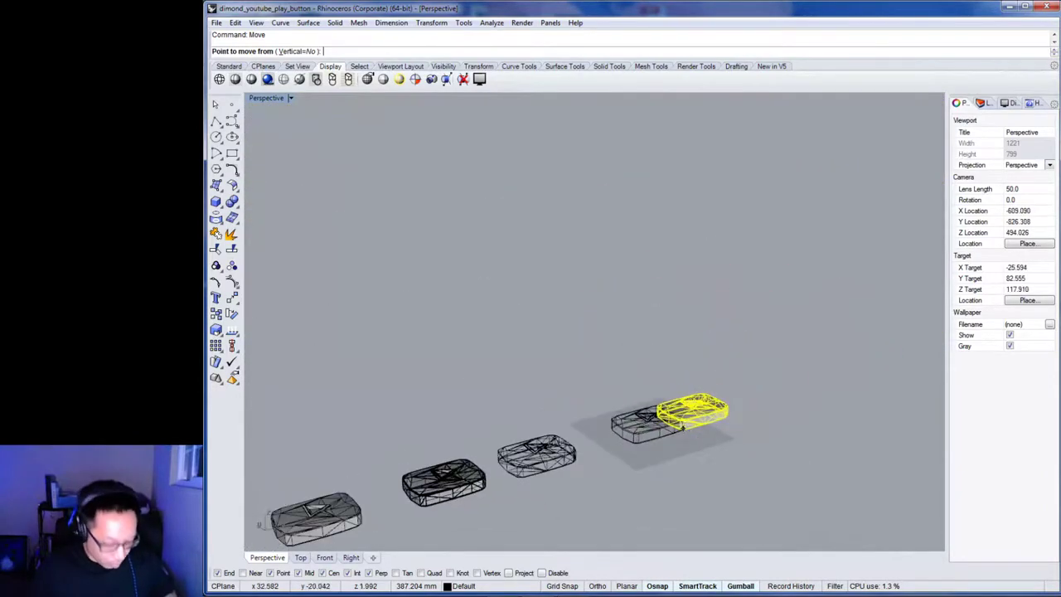
pyautogui.moveTo(655, 454); pyautogui.dragTo(733, 374, button='right')
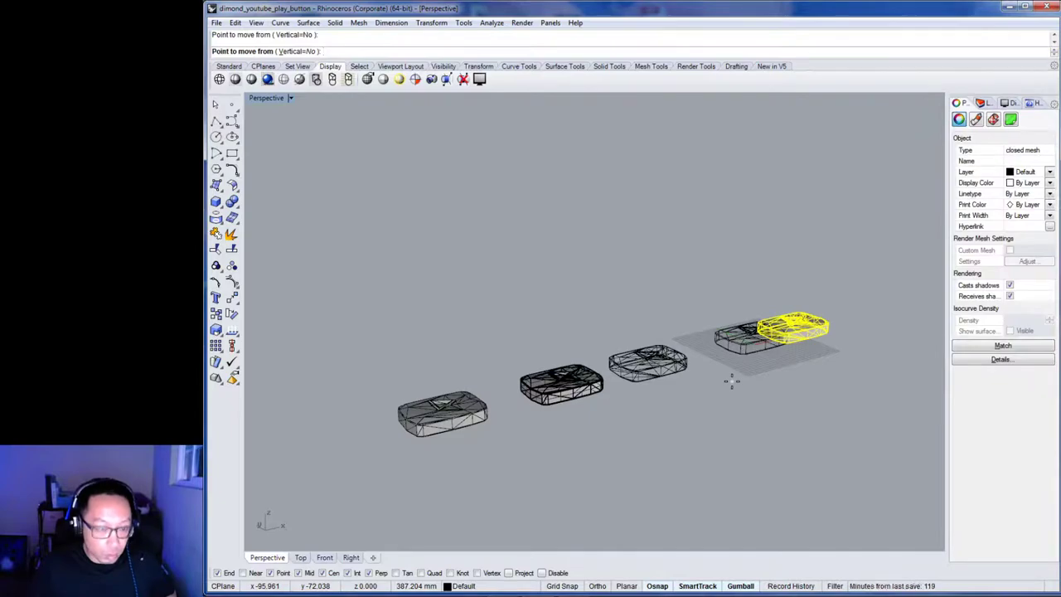
pyautogui.press('Escape')
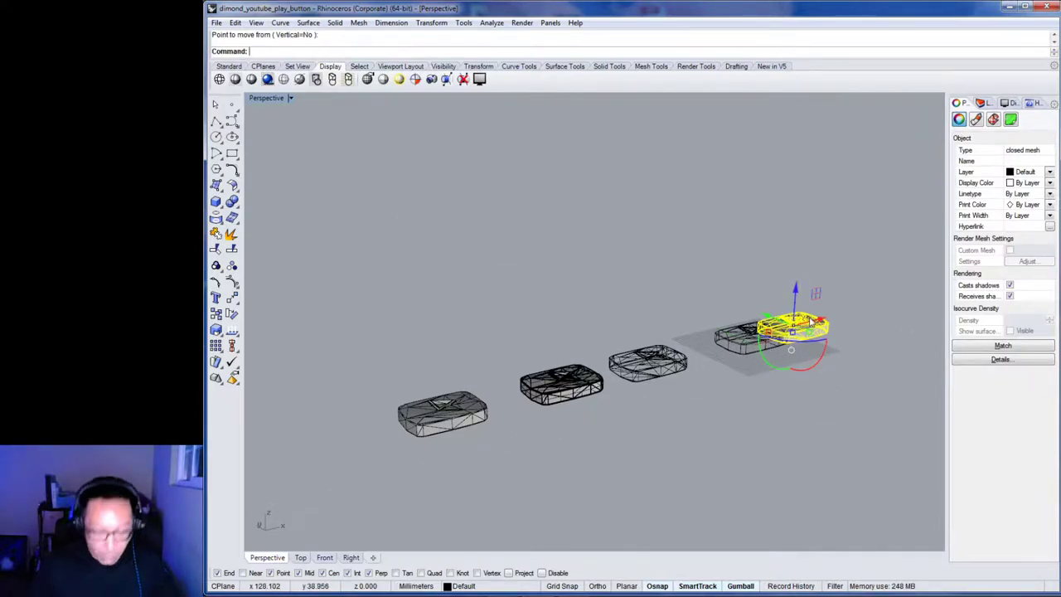
pyautogui.press('Delete')
# Paste a copy of the closed polysurface play button and shift it about 104 mm along X toward the wireframe models.
pyautogui.scroll(5, 543, 398)
pyautogui.click(549, 402)
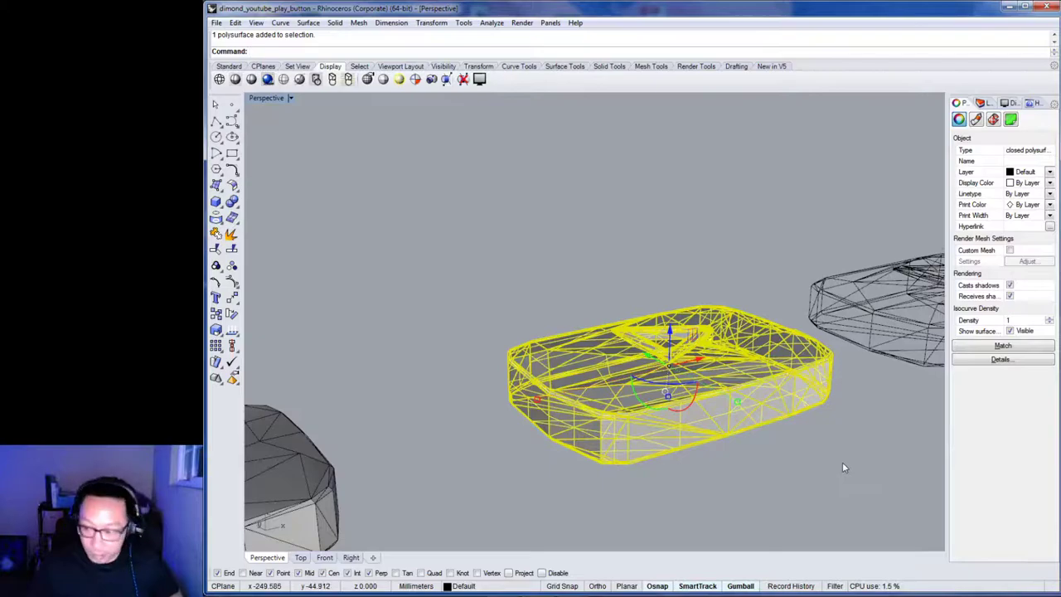
pyautogui.keyDown('shift'); pyautogui.moveTo(842, 470); pyautogui.dragTo(716, 455, button='right'); pyautogui.keyUp('shift')
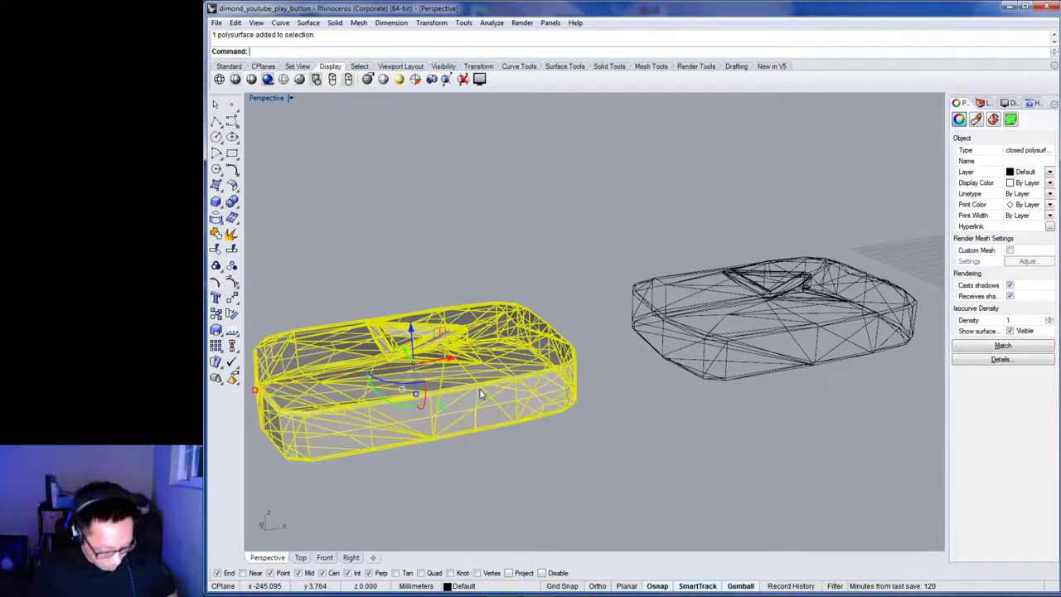
pyautogui.hotkey('ctrl', 'v')
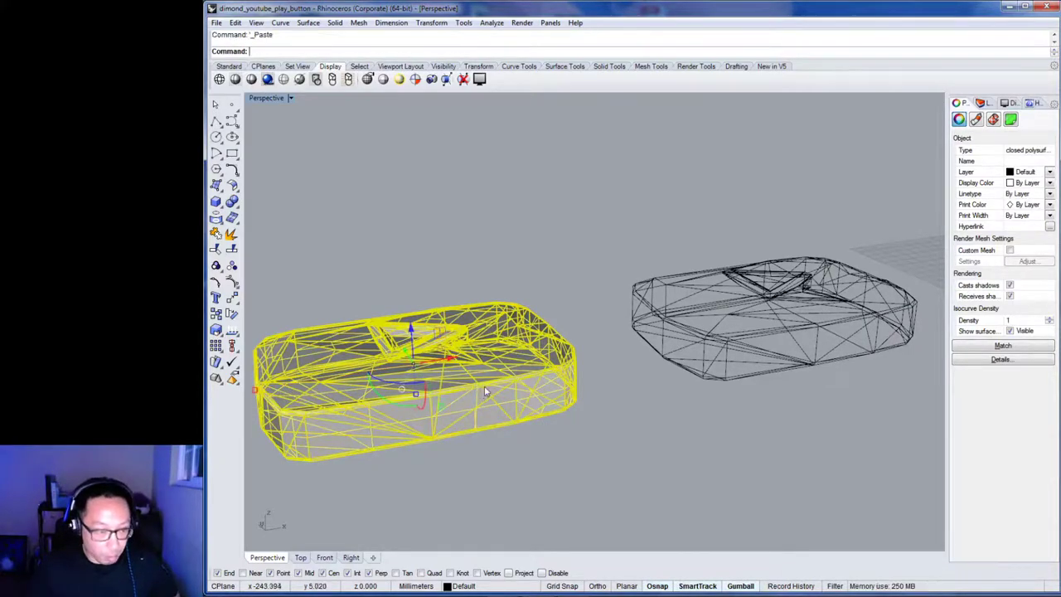
pyautogui.moveTo(455, 363); pyautogui.dragTo(773, 313)
pyautogui.scroll(-2, 773, 312)
pyautogui.keyDown('shift'); pyautogui.moveTo(774, 312); pyautogui.dragTo(617, 351, button='right'); pyautogui.keyUp('shift')
pyautogui.scroll(4, 618, 351)
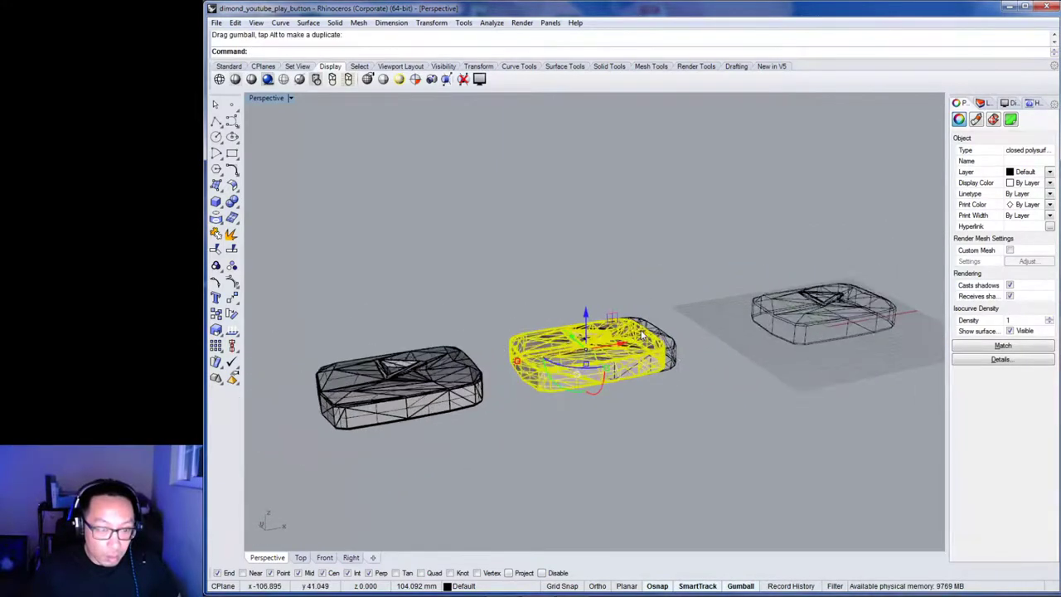
# Shift the polysurface copy about 169 mm, plus another 29 mm, along X to overlap the wireframe model on the grid.
pyautogui.moveTo(608, 353); pyautogui.dragTo(896, 315)
pyautogui.scroll(-3, 859, 343)
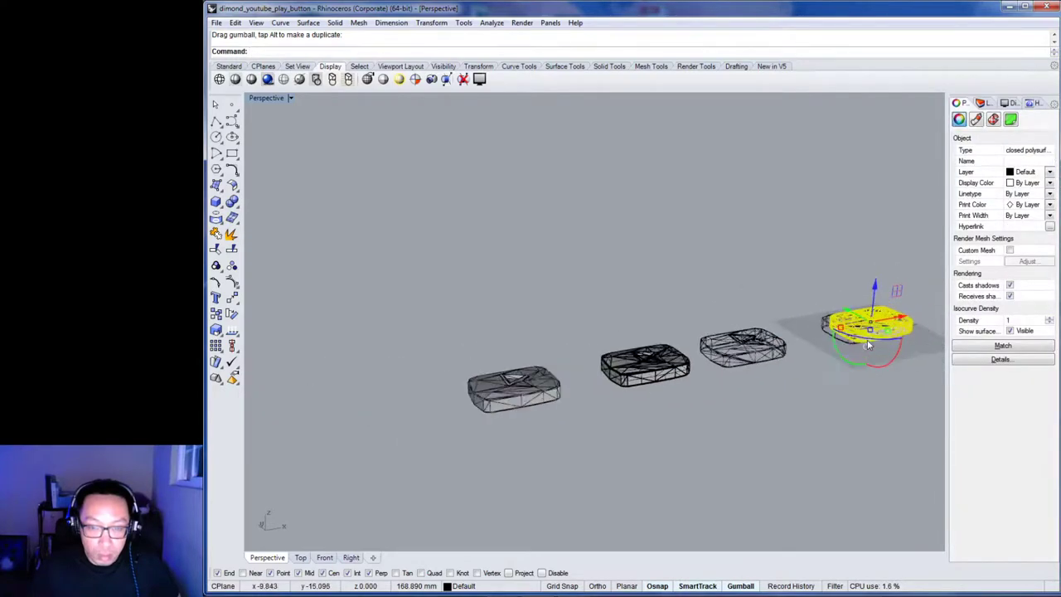
pyautogui.scroll(5, 867, 339)
pyautogui.moveTo(884, 382); pyautogui.dragTo(678, 339, button='right')
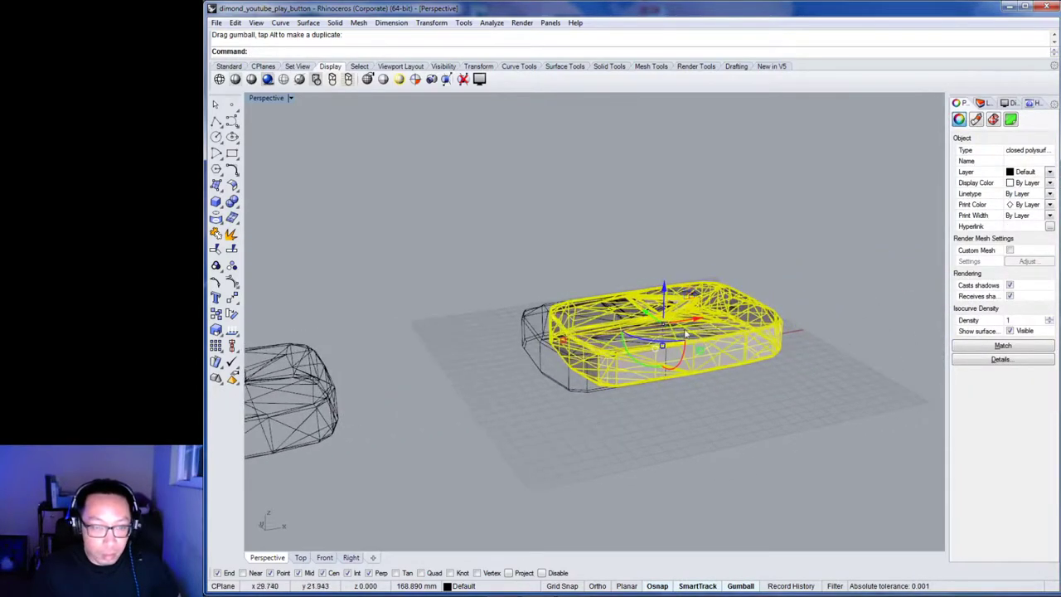
pyautogui.moveTo(695, 323); pyautogui.dragTo(755, 360)
# Make a group containing only the polysurface copy.
pyautogui.scroll(-3, 714, 373)
pyautogui.scroll(6, 697, 377)
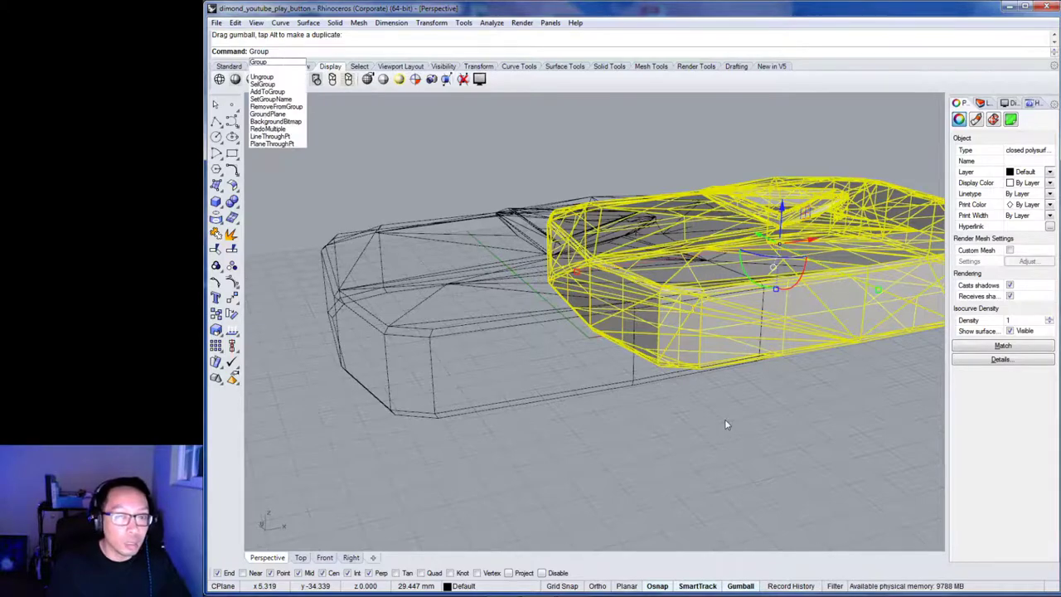
pyautogui.press('Return')
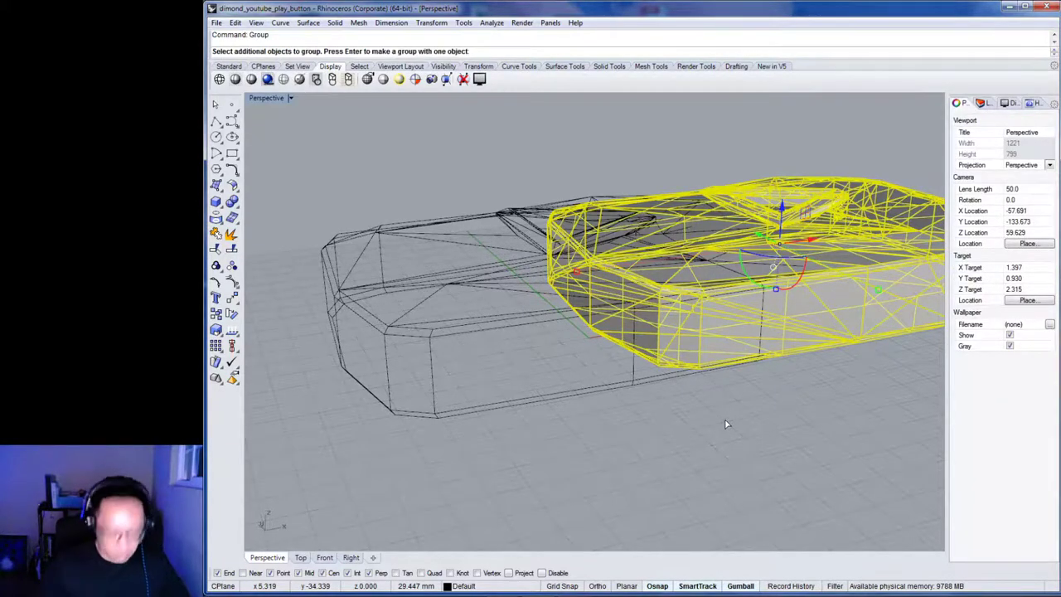
pyautogui.press('Return')
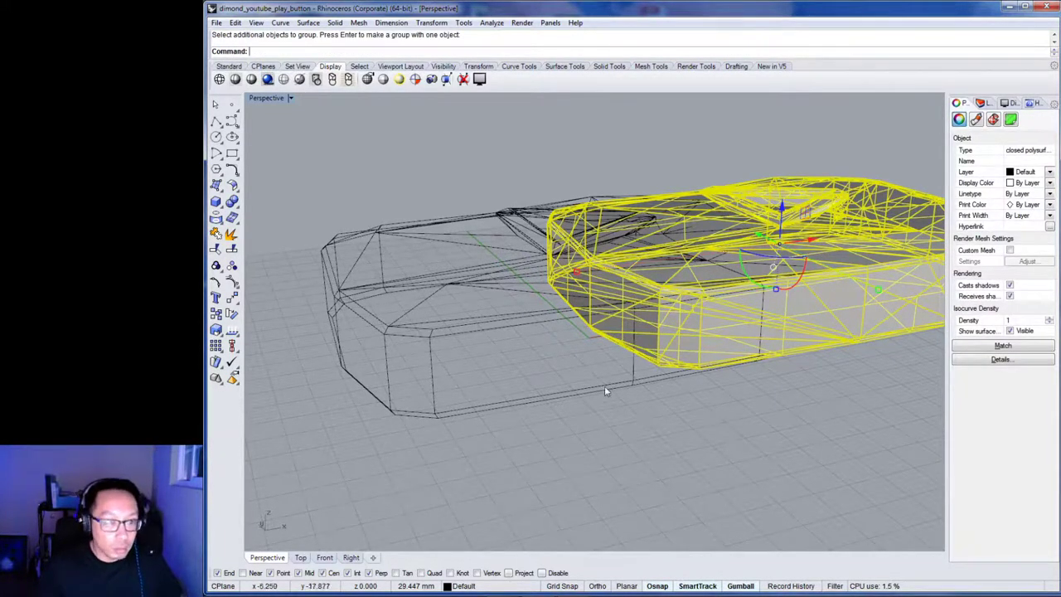
# Move the polysurface copy from its bottom front corner vertex to the matching corner of the wireframe model on the grid.
pyautogui.scroll(6, 613, 392)
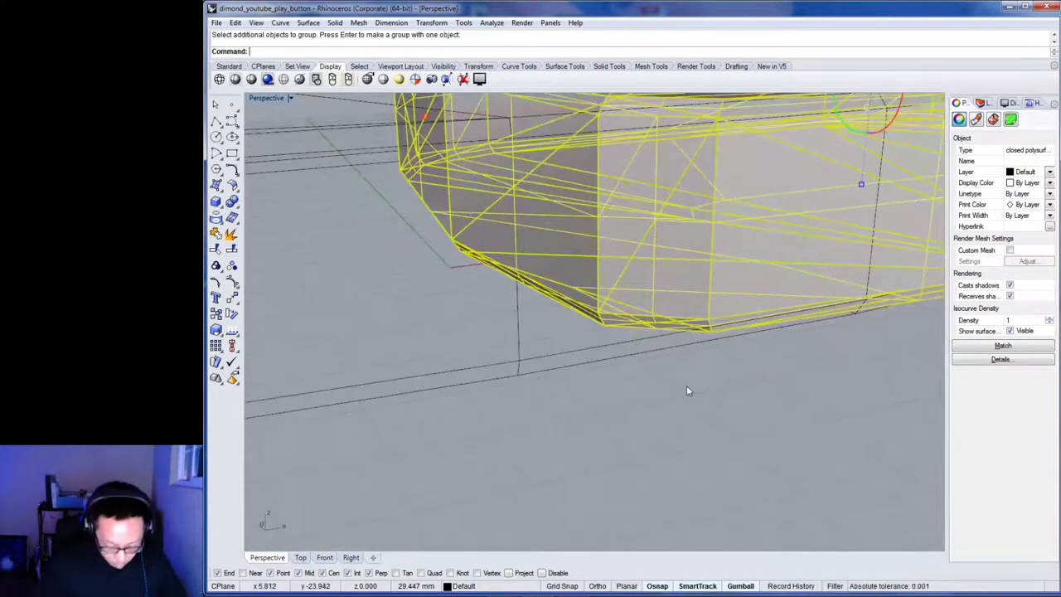
pyautogui.write('Move')
pyautogui.press('Return')
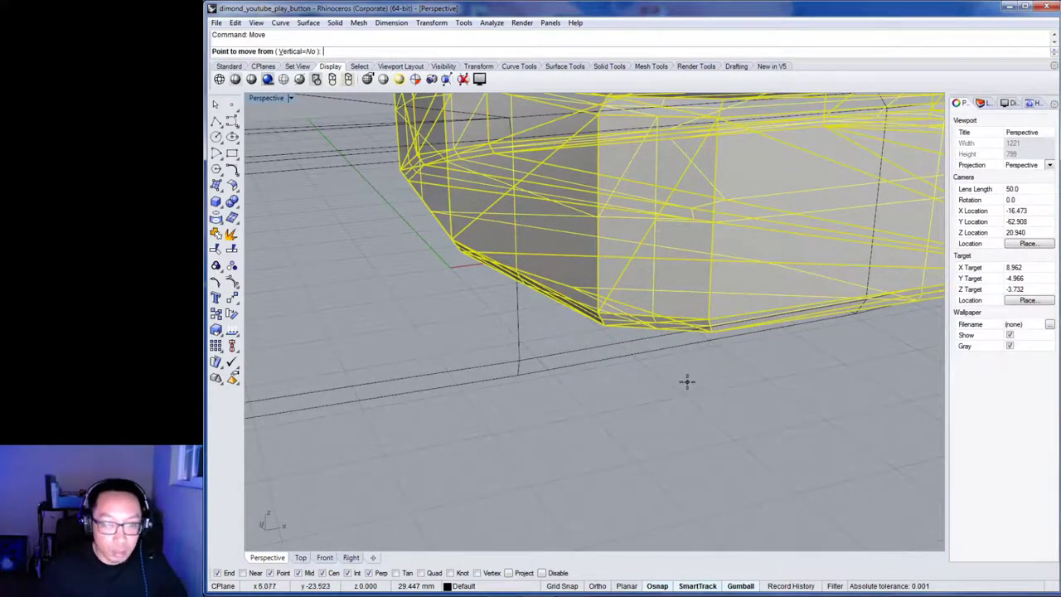
pyautogui.click(712, 332)
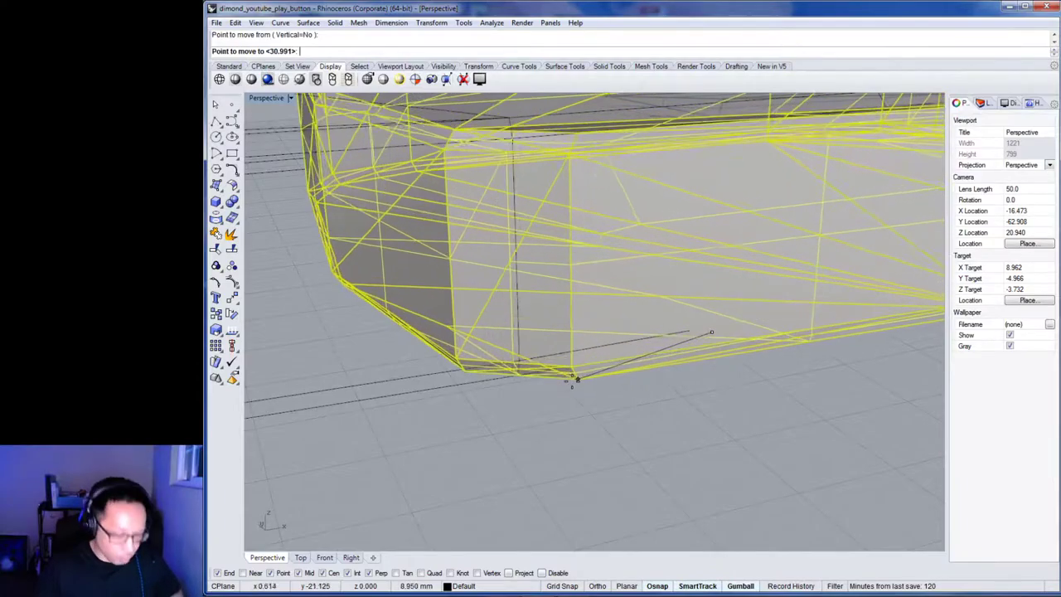
pyautogui.scroll(-3, 577, 379)
pyautogui.scroll(4, 597, 390)
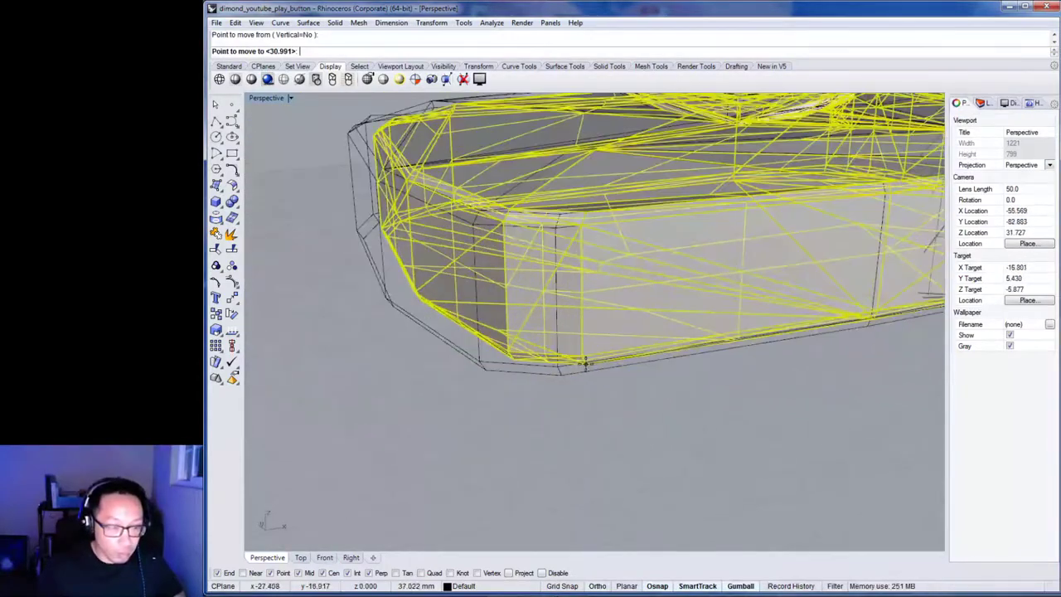
pyautogui.scroll(5, 581, 367)
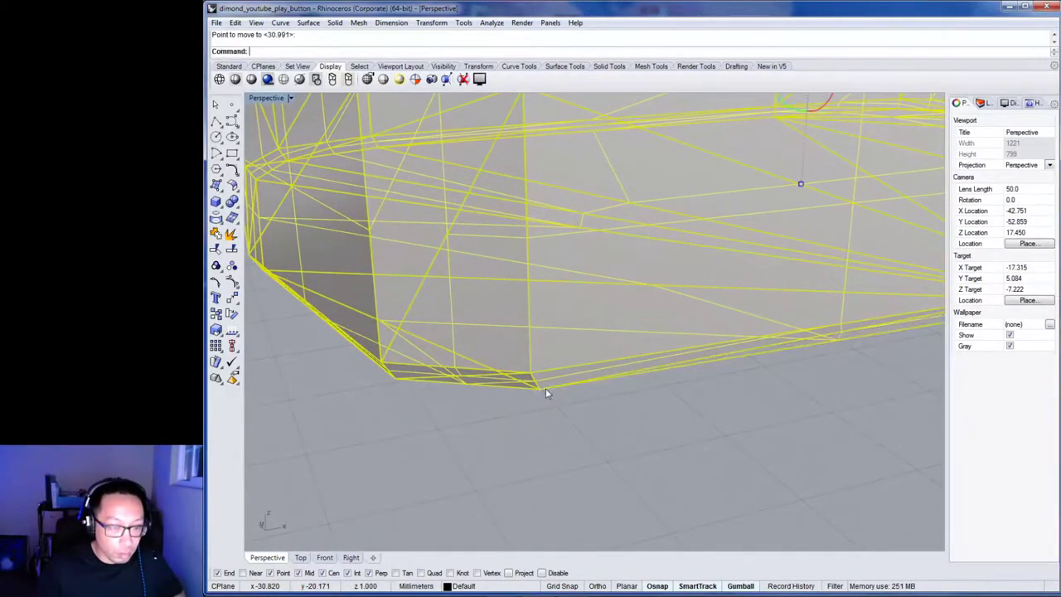
pyautogui.click(546, 389)
pyautogui.scroll(5, 735, 412)
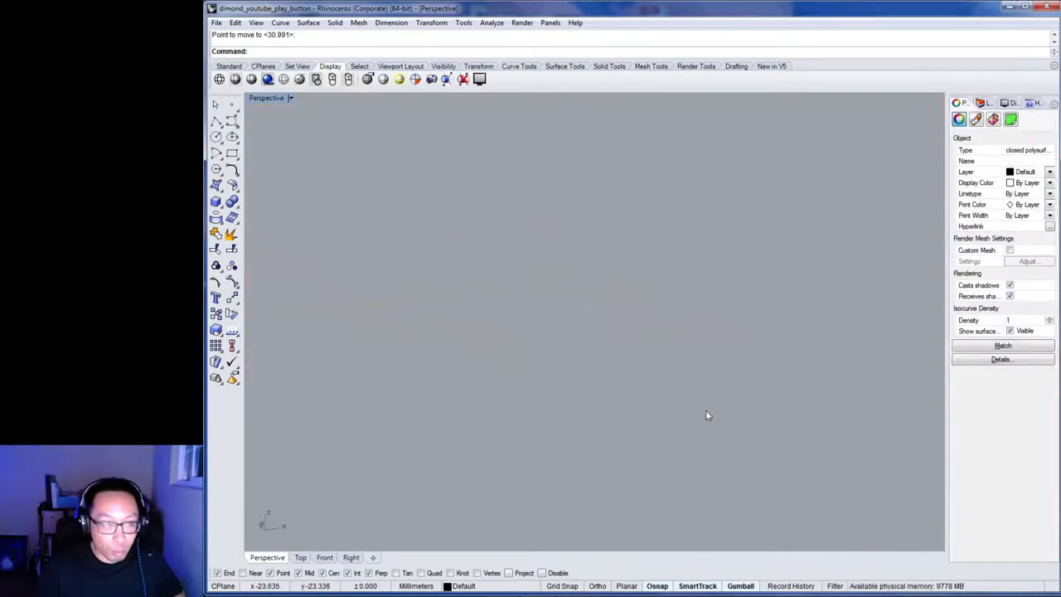
# Hide the polysurface copy that overlaps the wireframe model at the grid origin.
pyautogui.scroll(-5, 708, 415)
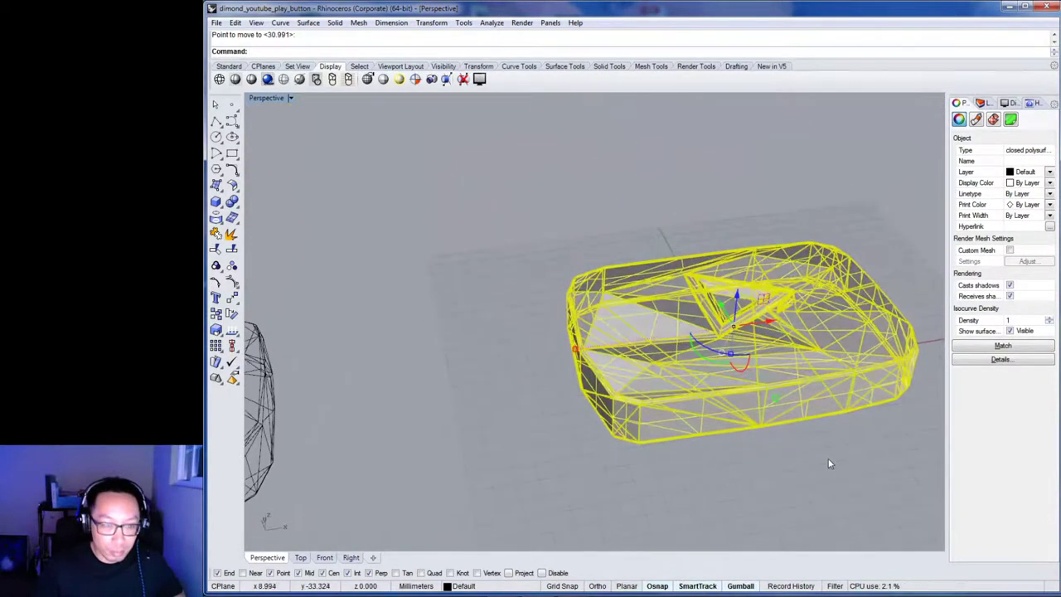
pyautogui.click(532, 224)
pyautogui.scroll(5, 682, 398)
pyautogui.scroll(-5, 685, 404)
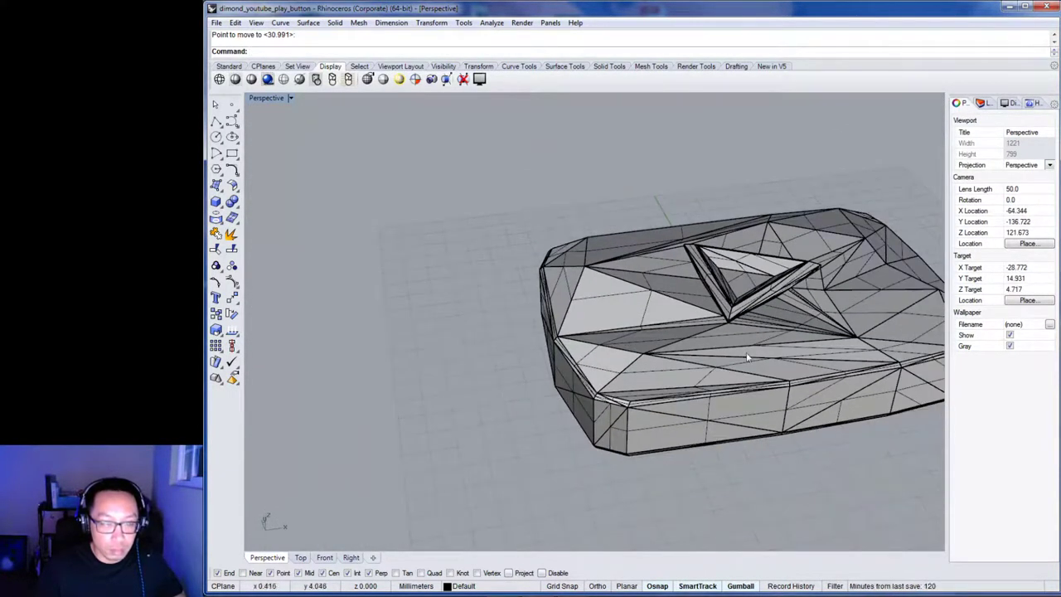
pyautogui.click(738, 348)
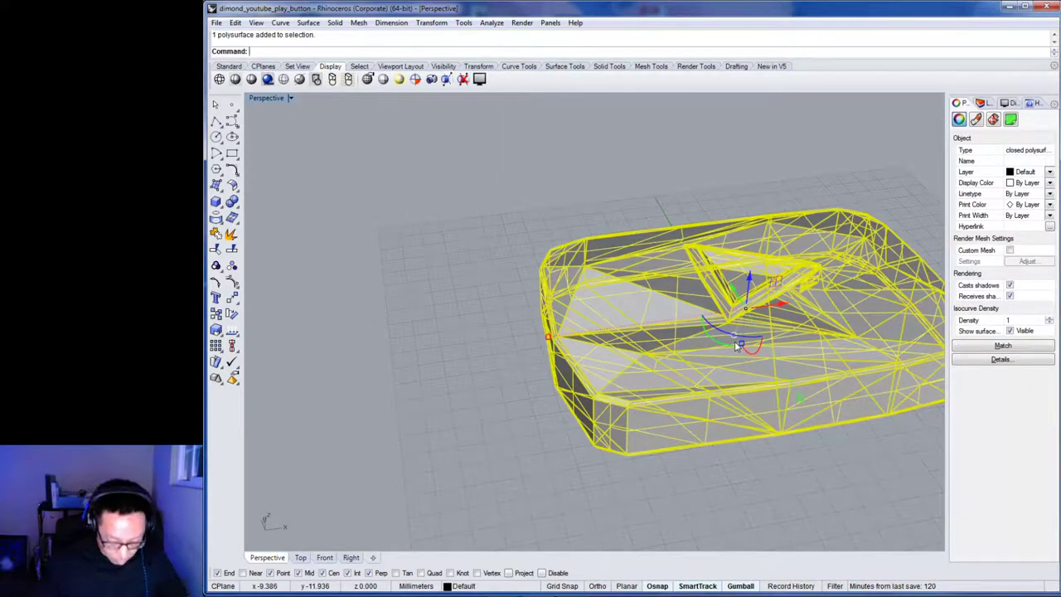
pyautogui.write('hide')
pyautogui.press('Return')
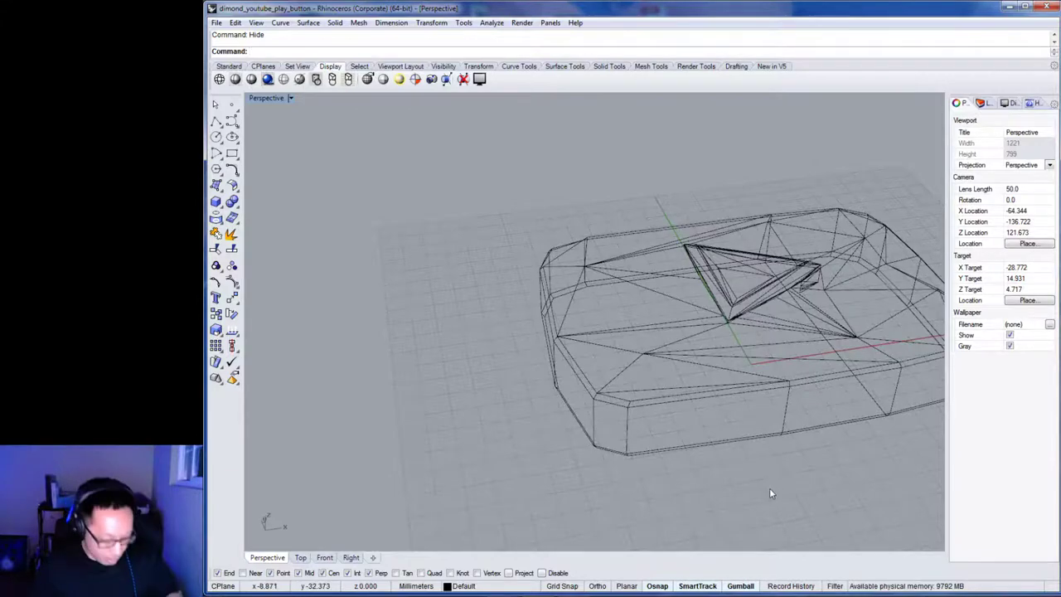
# Set the display color of all wireframe curves at the grid origin to Blue.
pyautogui.keyDown('shift'); pyautogui.moveTo(771, 503); pyautogui.dragTo(585, 396, button='right'); pyautogui.keyUp('shift')
pyautogui.moveTo(406, 200); pyautogui.dragTo(894, 478)
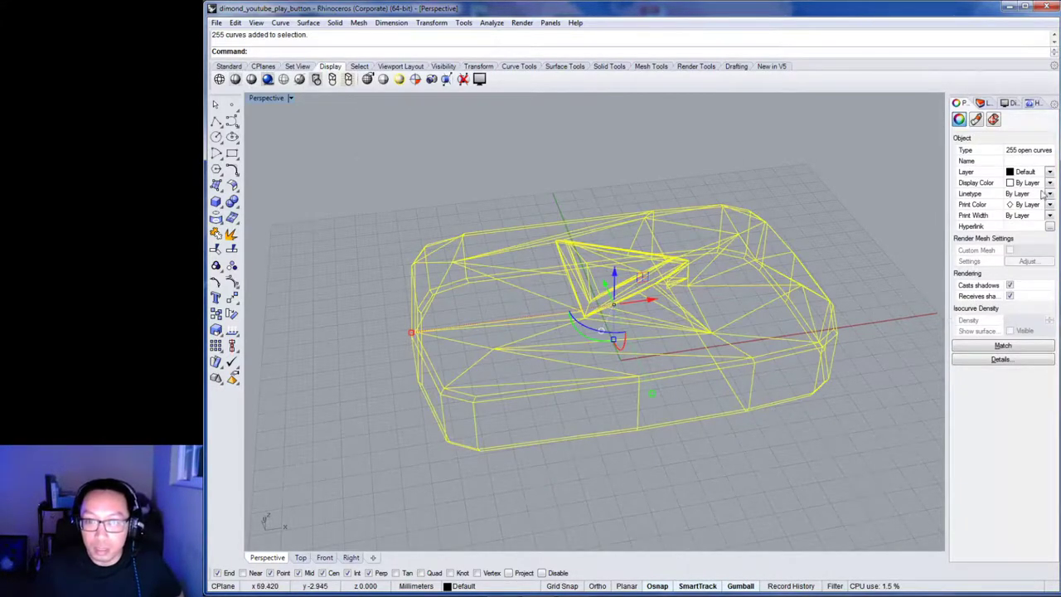
pyautogui.click(1049, 184)
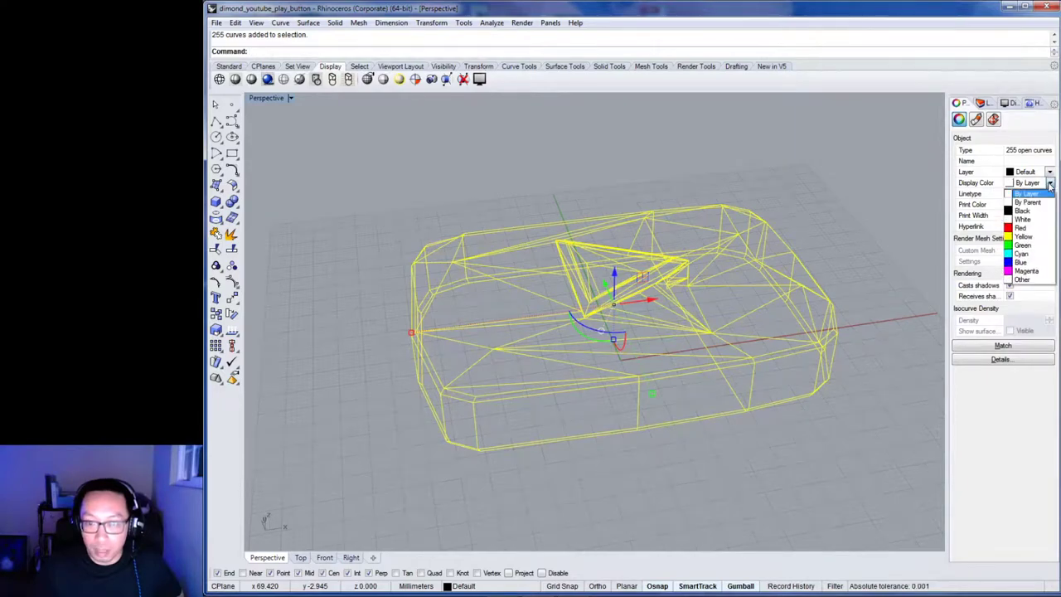
pyautogui.click(1028, 263)
pyautogui.click(905, 415)
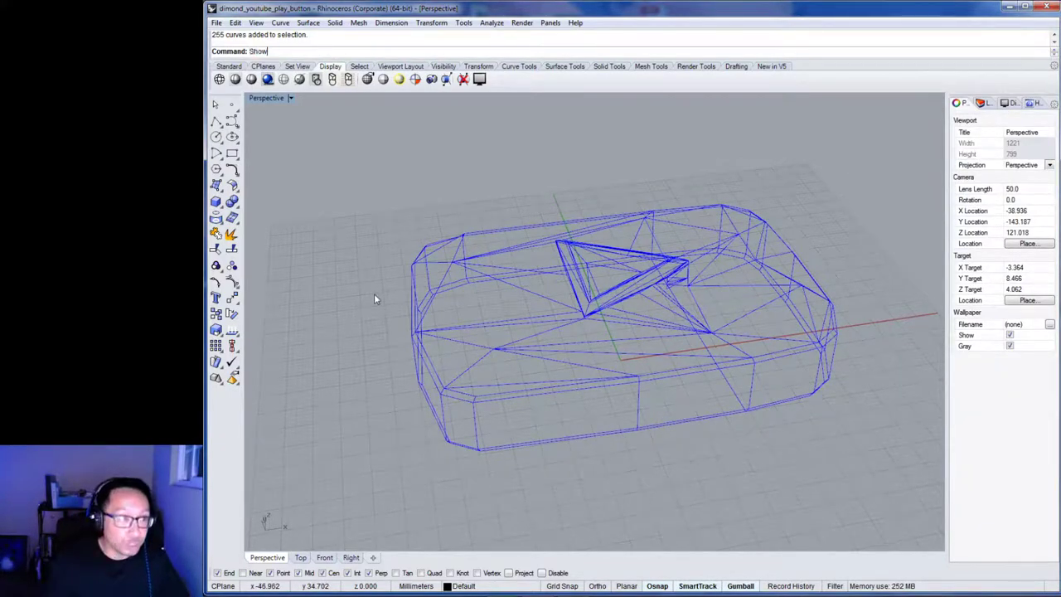
# Show the hidden polysurface and examine how the blue curves line up with its facet edges around the body and triangle.
pyautogui.press('Return')
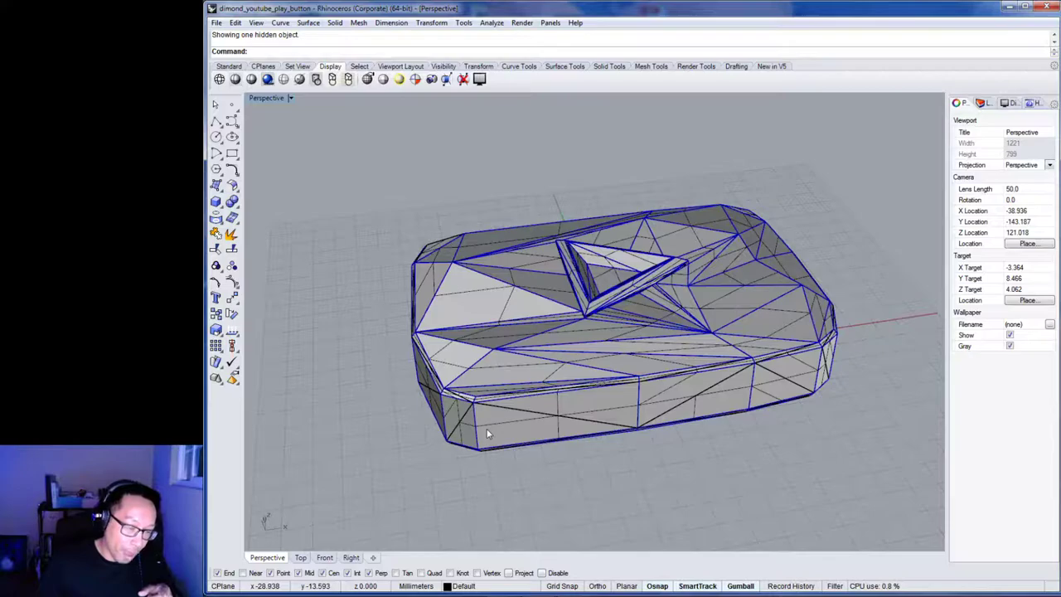
pyautogui.scroll(5, 487, 427)
pyautogui.moveTo(485, 421); pyautogui.dragTo(551, 422, button='right')
pyautogui.scroll(3, 549, 402)
pyautogui.moveTo(628, 420); pyautogui.dragTo(651, 417, button='right')
pyautogui.scroll(-5, 659, 416)
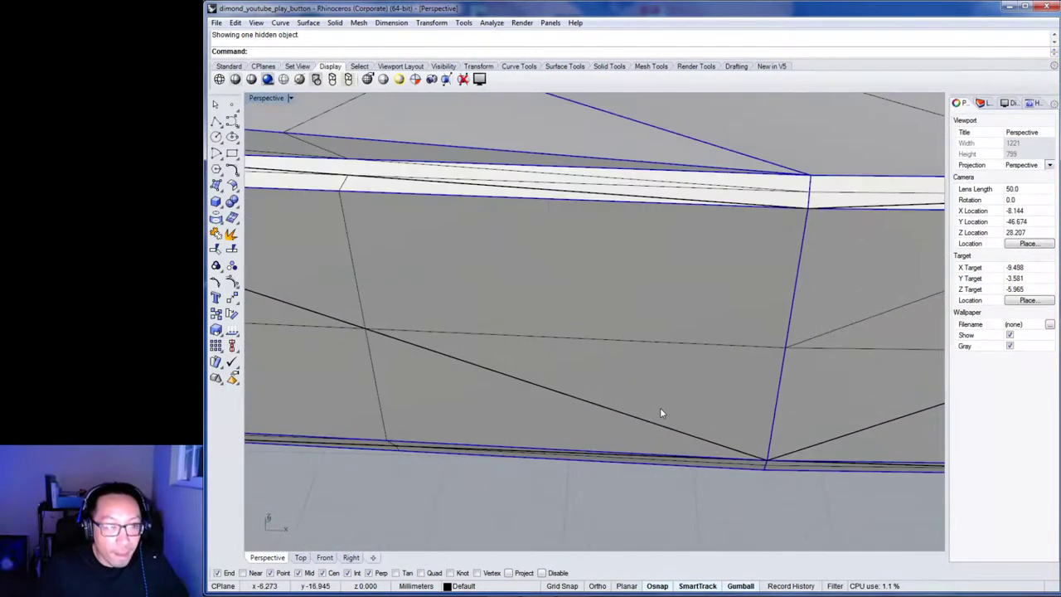
pyautogui.scroll(8, 653, 411)
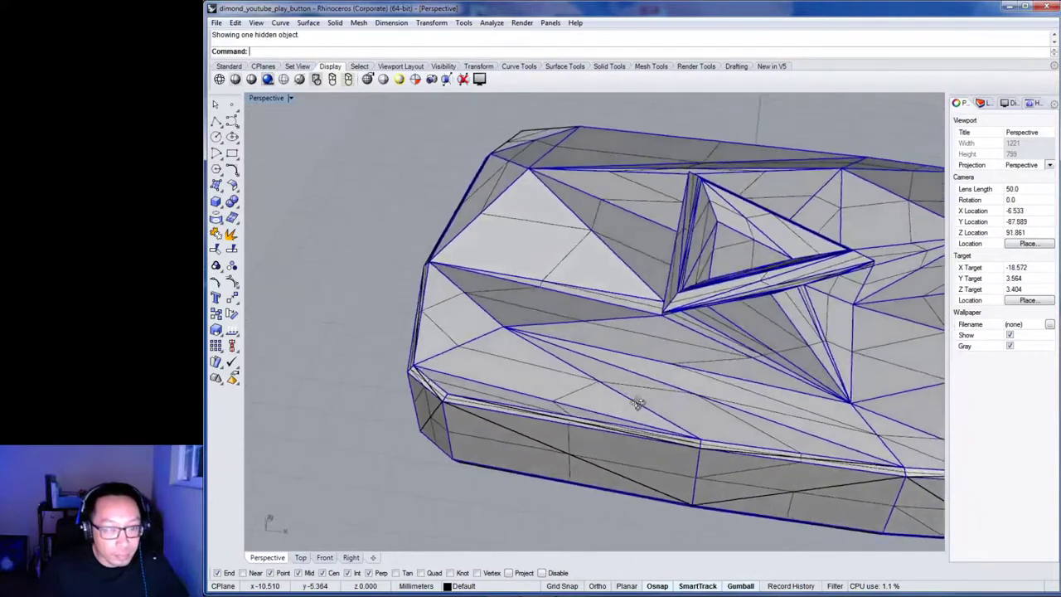
pyautogui.keyDown('shift'); pyautogui.moveTo(689, 420); pyautogui.dragTo(572, 296, button='right'); pyautogui.keyUp('shift')
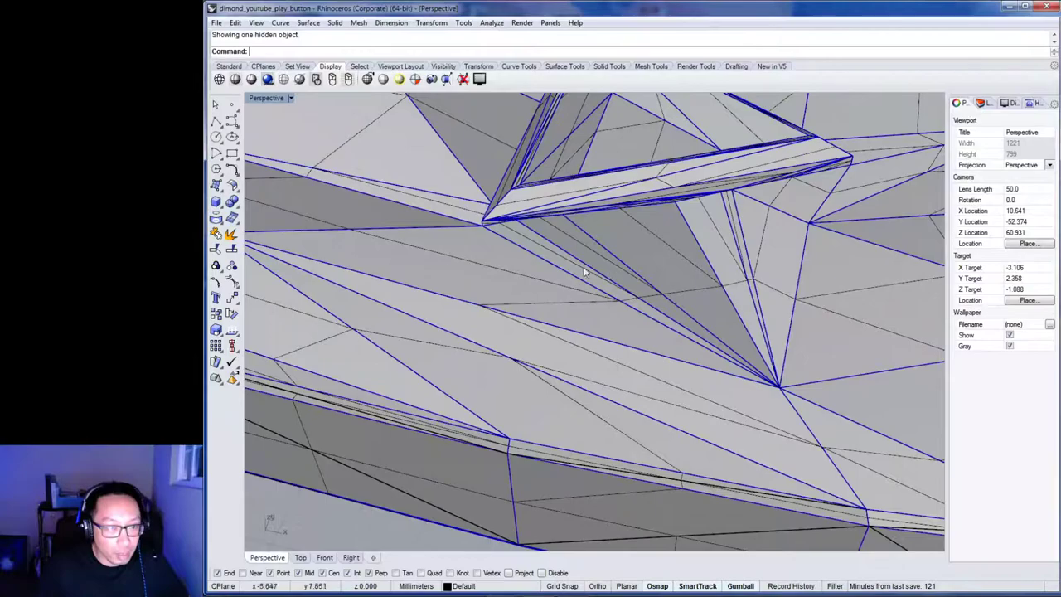
pyautogui.moveTo(648, 275); pyautogui.dragTo(568, 326, button='right')
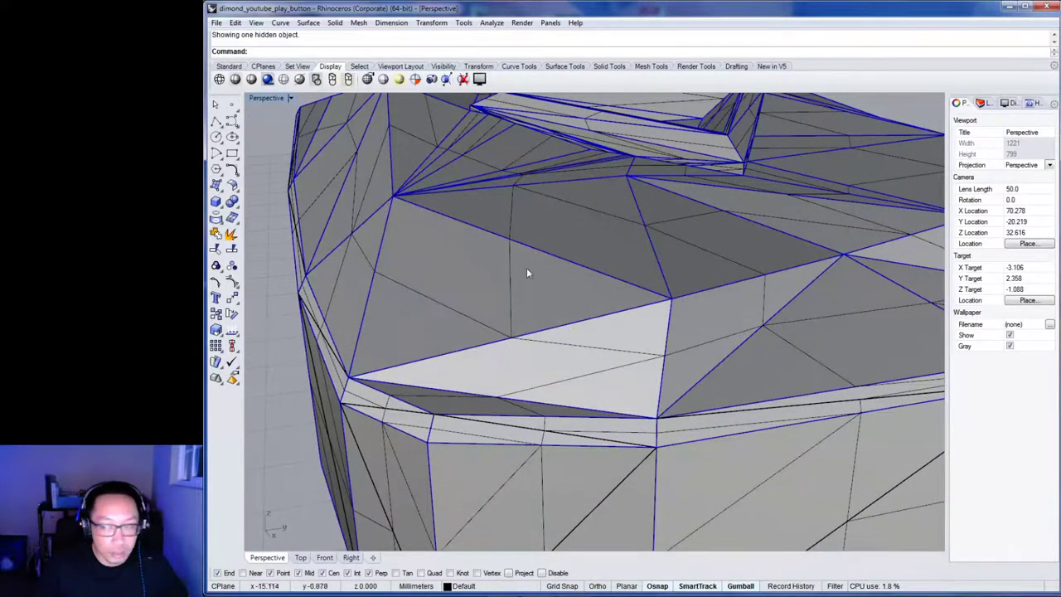
pyautogui.moveTo(631, 373); pyautogui.dragTo(524, 285, button='right')
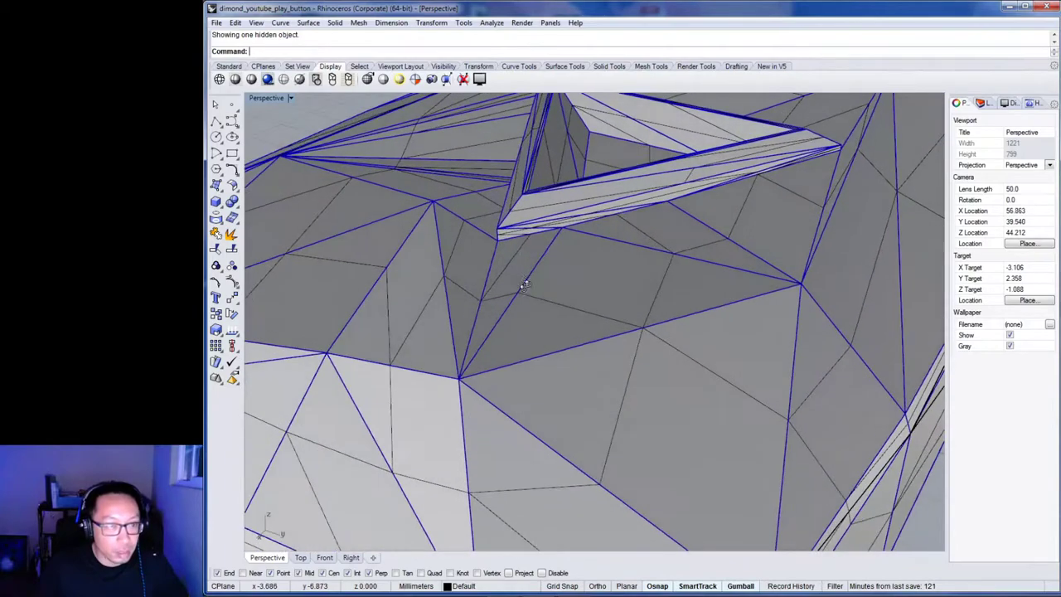
# Delete the redundant blue diagonal curve on the narrow outer side face of the play triangle, near its corner.
pyautogui.scroll(4, 530, 230)
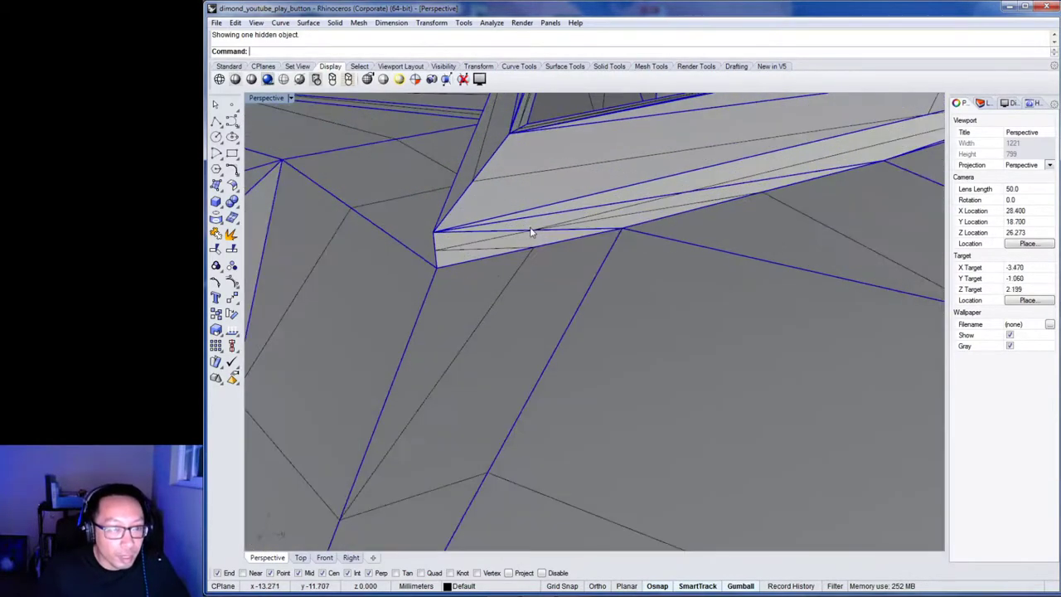
pyautogui.scroll(-2, 534, 234)
pyautogui.click(539, 237)
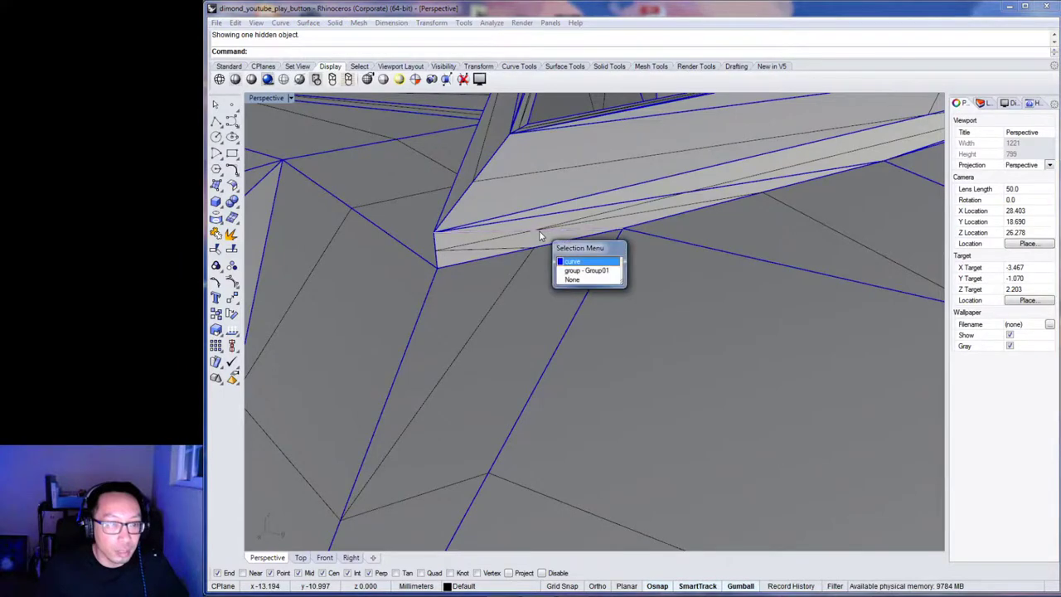
pyautogui.click(576, 262)
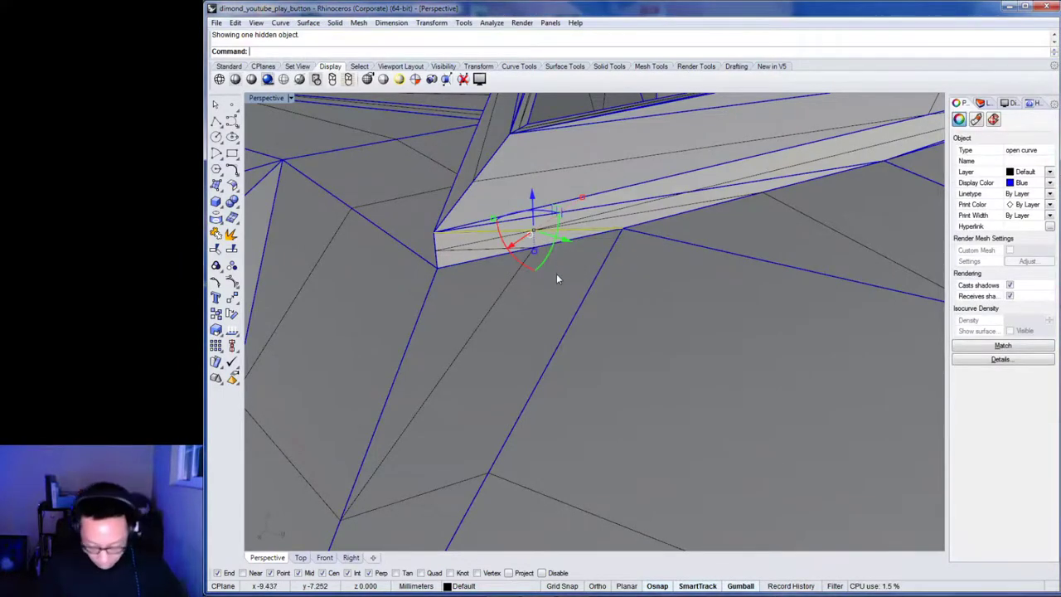
pyautogui.press('Delete')
# Examine the facet edges around the play triangle on the blue-outlined model and on the original mesh model for comparison.
pyautogui.scroll(2, 688, 218)
pyautogui.scroll(-4, 690, 220)
pyautogui.moveTo(690, 218); pyautogui.dragTo(655, 222, button='right')
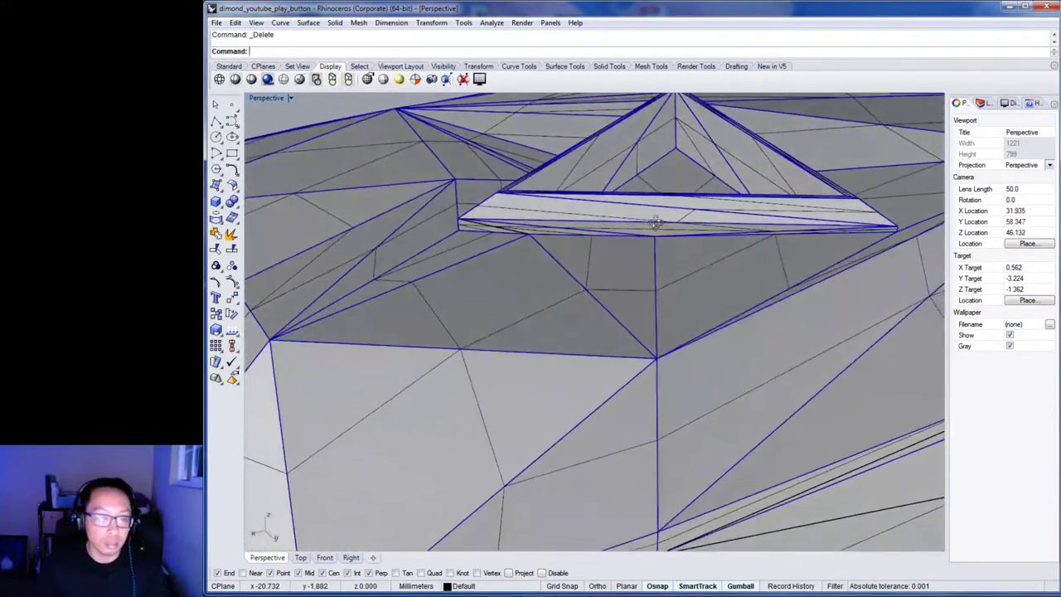
pyautogui.moveTo(539, 346); pyautogui.dragTo(390, 252, button='right')
pyautogui.scroll(-6, 538, 298)
pyautogui.scroll(3, 390, 251)
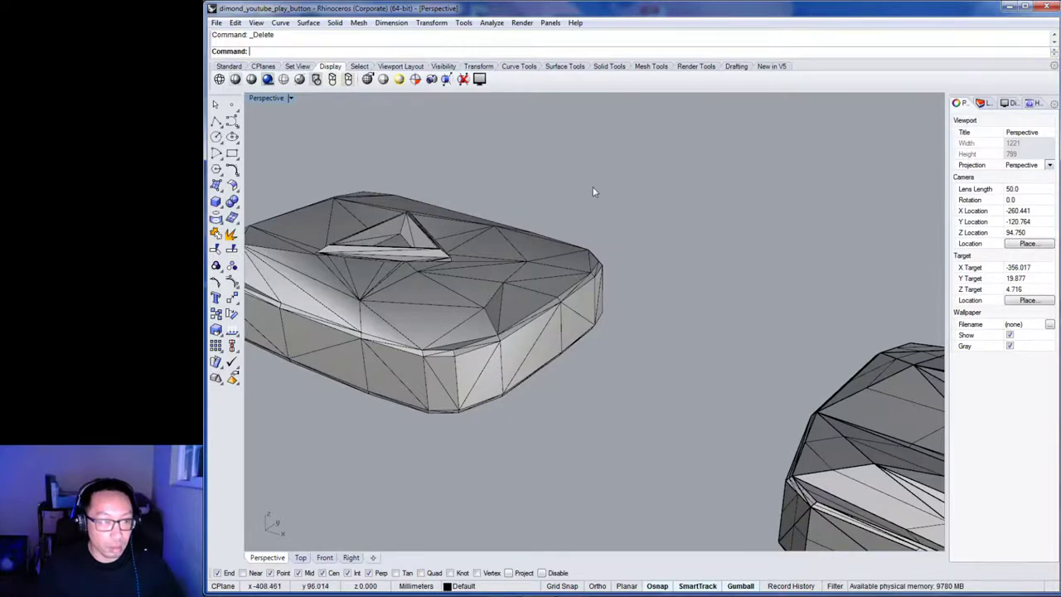
pyautogui.scroll(5, 462, 268)
pyautogui.moveTo(438, 263); pyautogui.dragTo(618, 285, button='right')
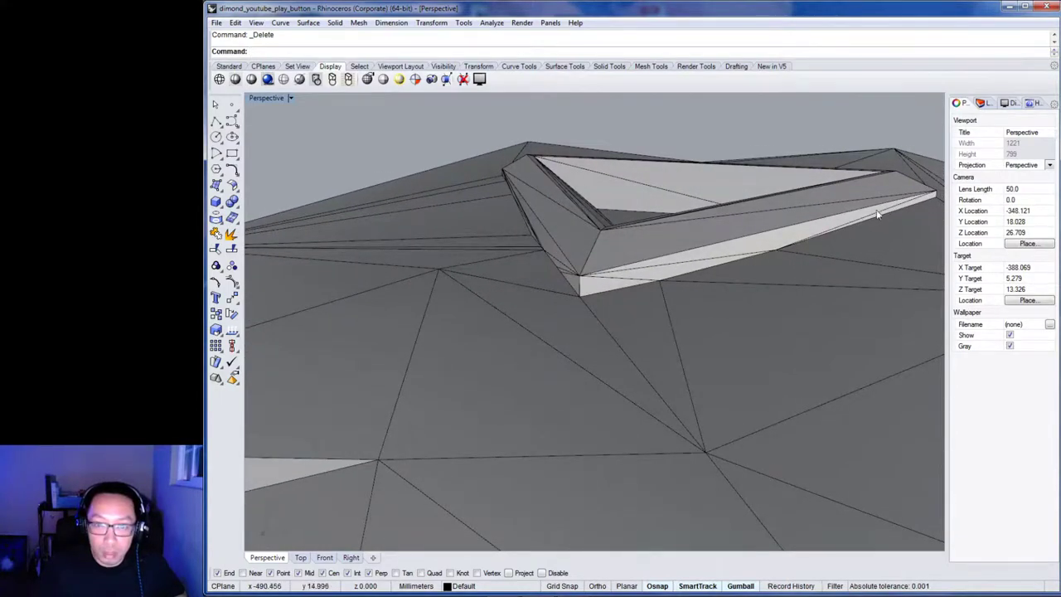
pyautogui.scroll(2, 742, 249)
pyautogui.moveTo(859, 222); pyautogui.dragTo(697, 371, button='right')
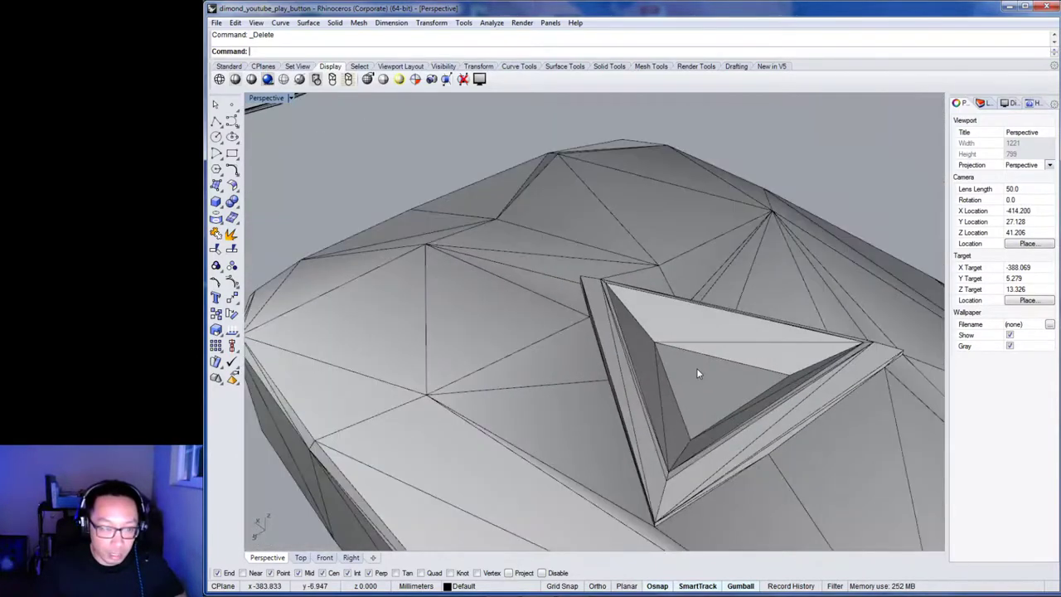
pyautogui.scroll(-4, 697, 374)
pyautogui.scroll(-4, 762, 393)
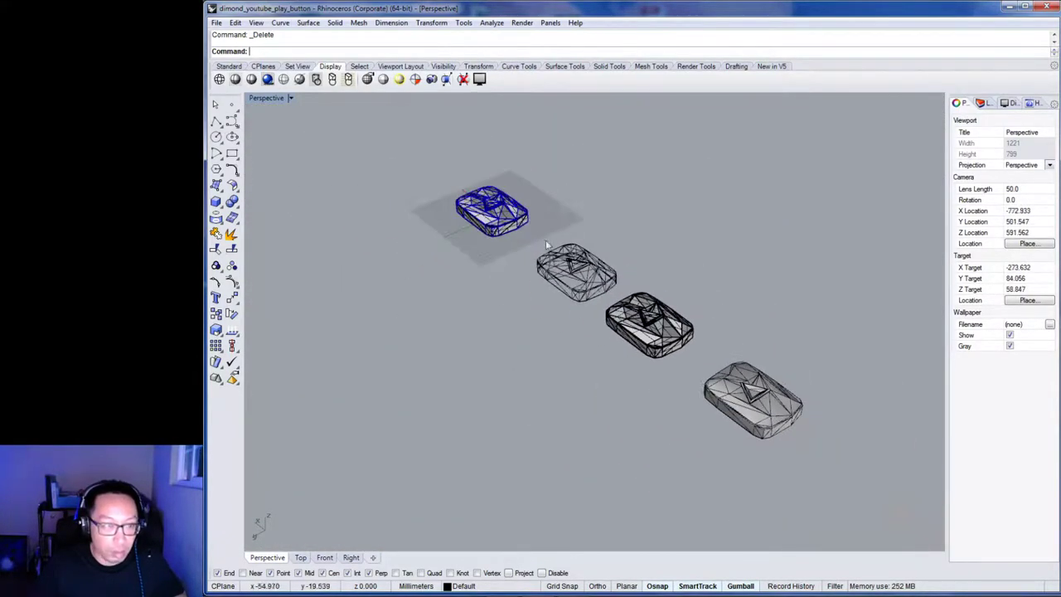
# Delete the blue diagonal curve crossing the flat frame face along one side of the play triangle.
pyautogui.scroll(6, 546, 243)
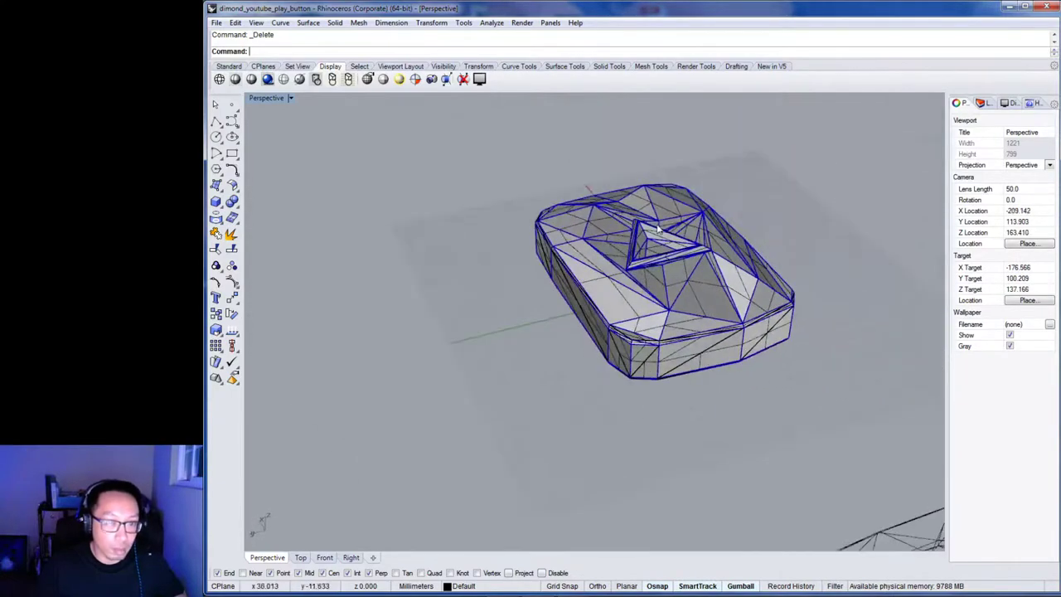
pyautogui.scroll(3, 653, 242)
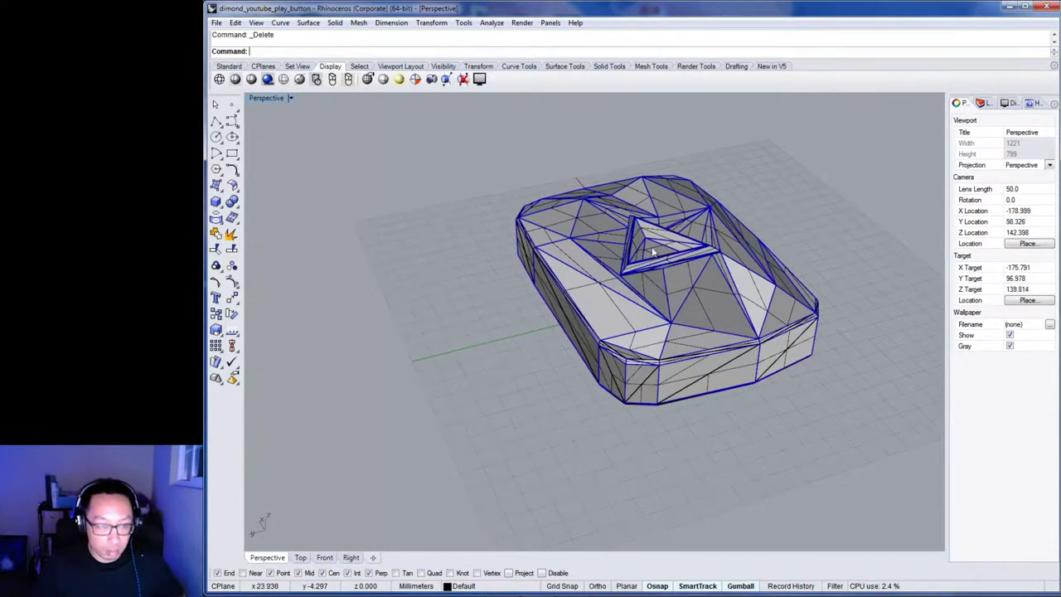
pyautogui.scroll(8, 653, 260)
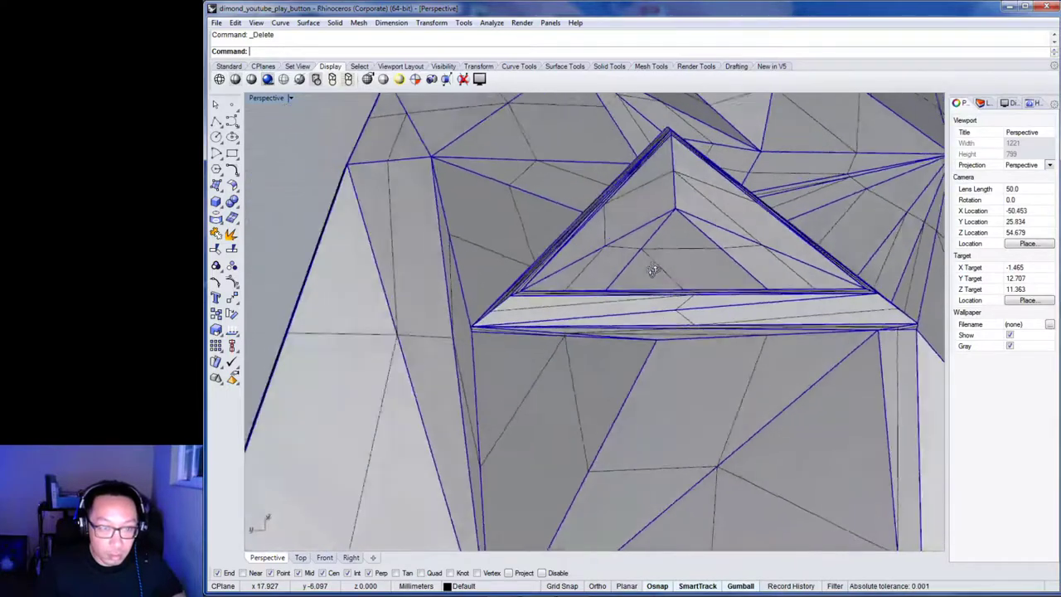
pyautogui.moveTo(654, 271); pyautogui.dragTo(635, 306, button='right')
pyautogui.click(616, 322)
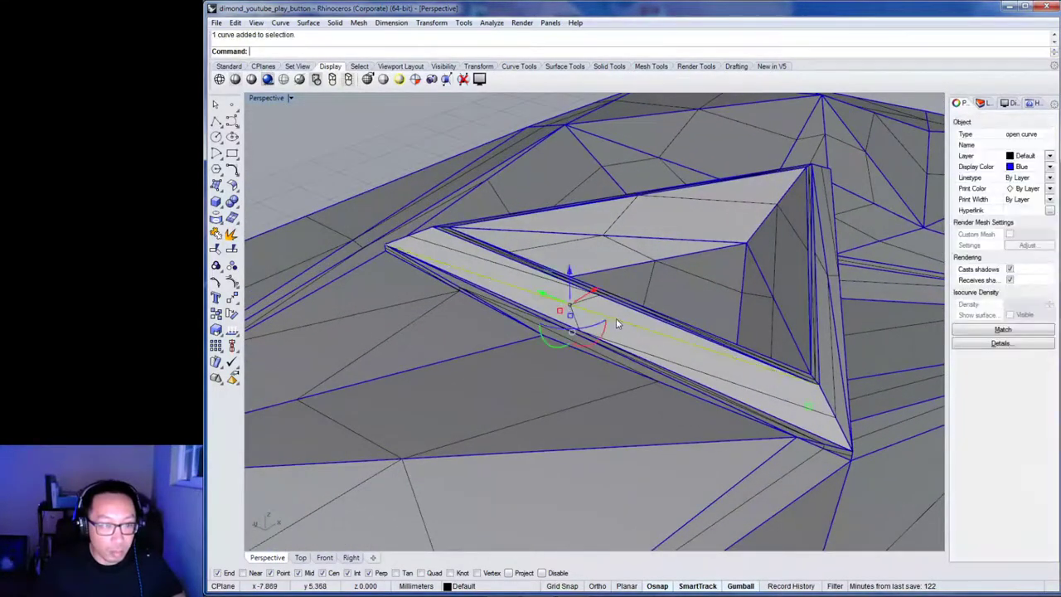
pyautogui.press('Delete')
# Hide the overlapping polysurface so only the blue curves remain at the grid origin.
pyautogui.moveTo(616, 324); pyautogui.dragTo(473, 323, button='right')
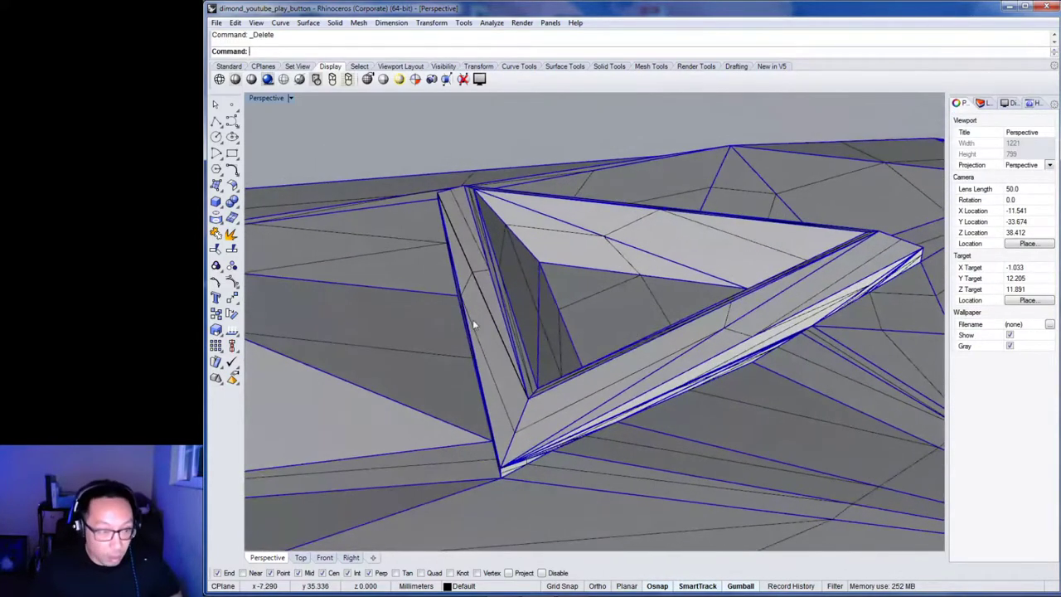
pyautogui.click(608, 314)
pyautogui.write('Hide')
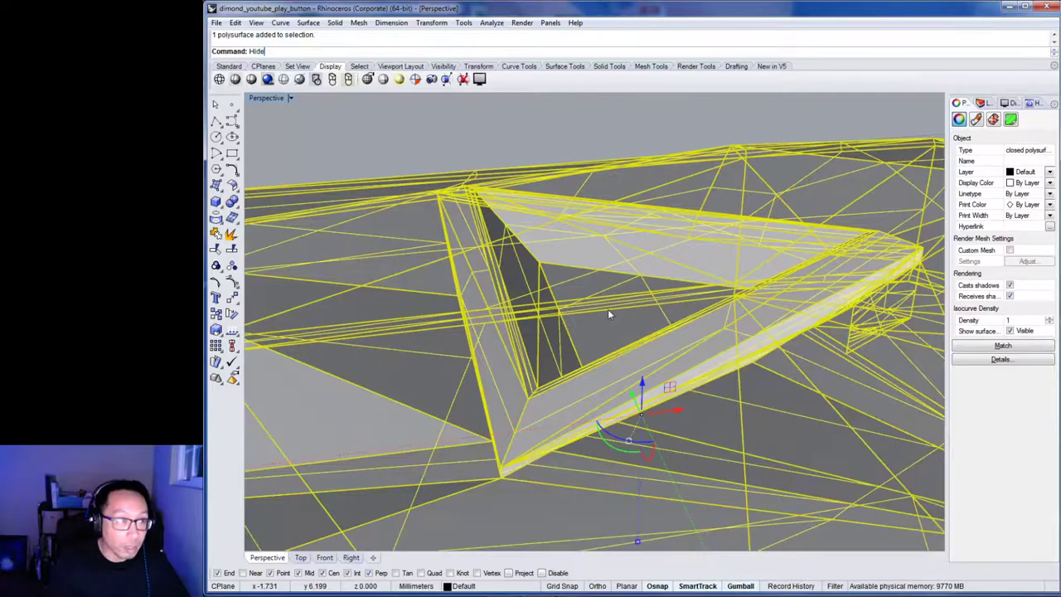
pyautogui.press('Return')
# Delete three redundant diagonal curves from the play triangle's frame and inner recess walls.
pyautogui.moveTo(583, 318); pyautogui.dragTo(559, 327, button='right')
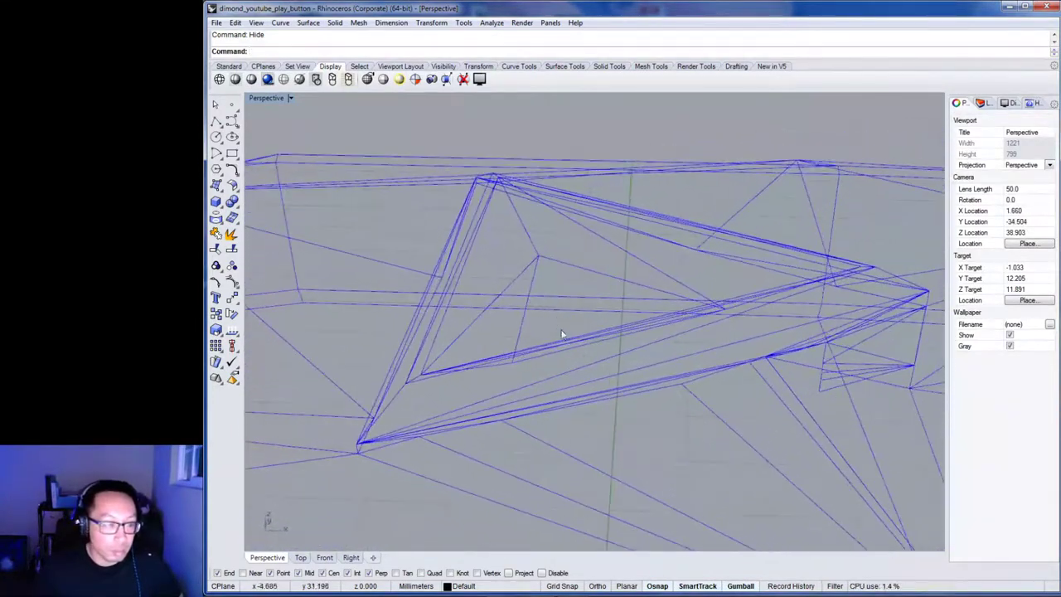
pyautogui.click(606, 357)
pyautogui.moveTo(606, 356); pyautogui.dragTo(485, 323, button='right')
pyautogui.press('Delete')
pyautogui.click(613, 251)
pyautogui.press('Delete')
pyautogui.click(588, 262)
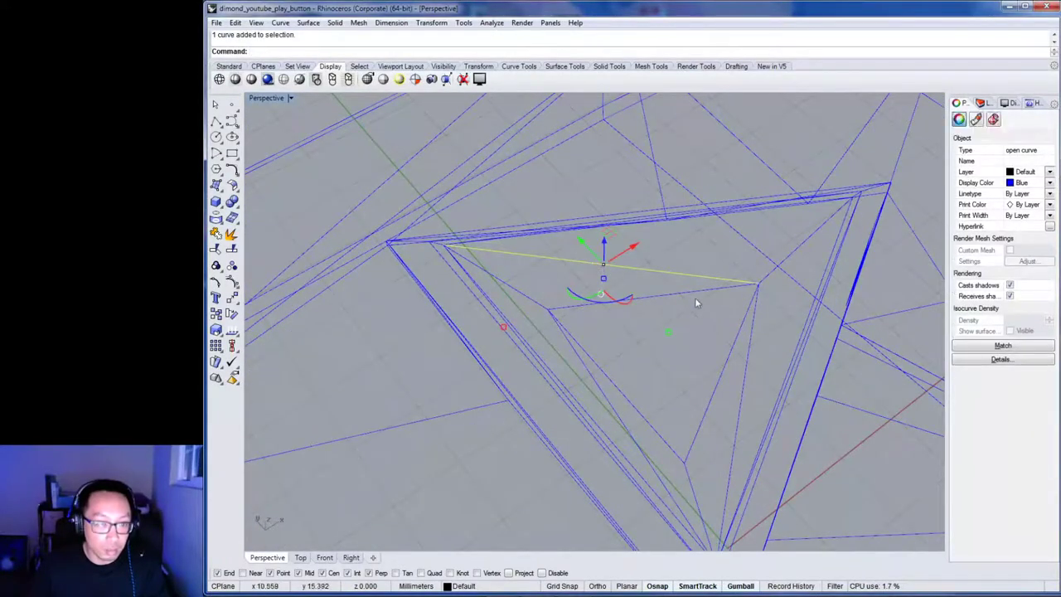
pyautogui.press('Delete')
# Delete two more redundant diagonal curves on other sides of the play triangle.
pyautogui.moveTo(656, 314); pyautogui.dragTo(502, 348, button='right')
pyautogui.click(448, 350)
pyautogui.press('Delete')
pyautogui.moveTo(576, 359); pyautogui.dragTo(421, 381, button='right')
pyautogui.click(407, 229)
pyautogui.press('Delete')
# Delete two redundant curves running diagonally along the narrow inner rim of the play triangle.
pyautogui.moveTo(492, 237); pyautogui.dragTo(536, 266, button='right')
pyautogui.moveTo(646, 263); pyautogui.dragTo(639, 349, button='right')
pyautogui.moveTo(564, 425); pyautogui.dragTo(547, 402, button='right')
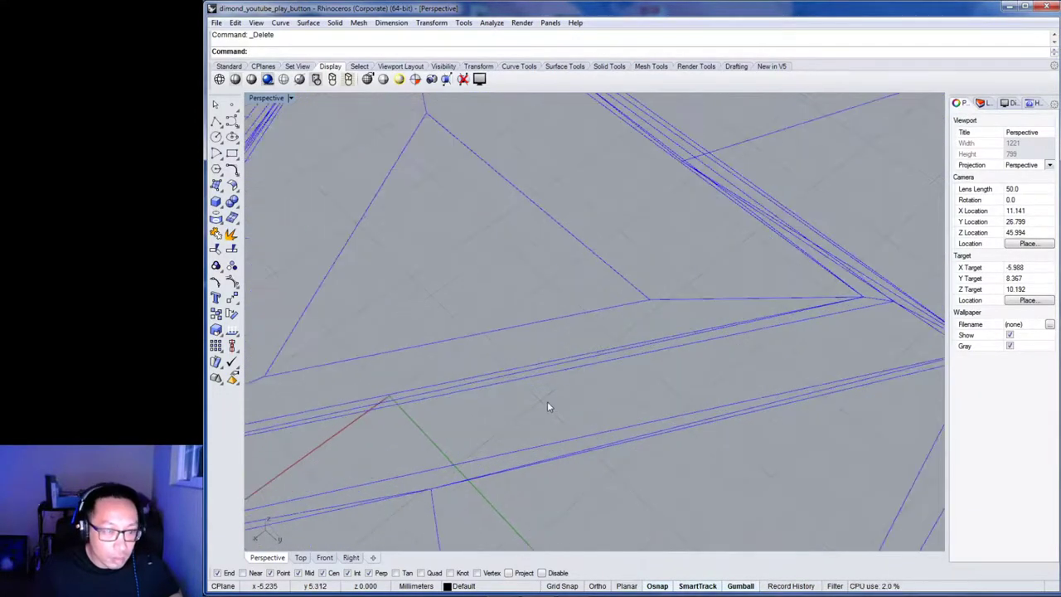
pyautogui.click(461, 388)
pyautogui.moveTo(461, 388); pyautogui.dragTo(649, 334, button='right')
pyautogui.press('Delete')
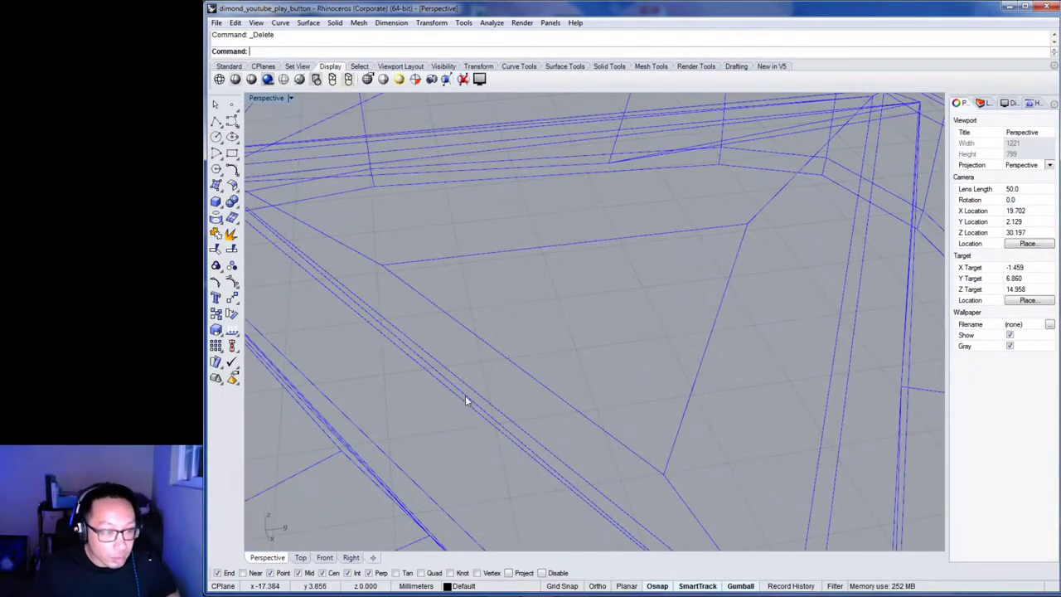
pyautogui.click(466, 402)
pyautogui.press('Delete')
# Delete the redundant diagonal curve between the parallel inner rim edges on another side of the play triangle.
pyautogui.moveTo(471, 396); pyautogui.dragTo(629, 422, button='right')
pyautogui.scroll(5, 578, 419)
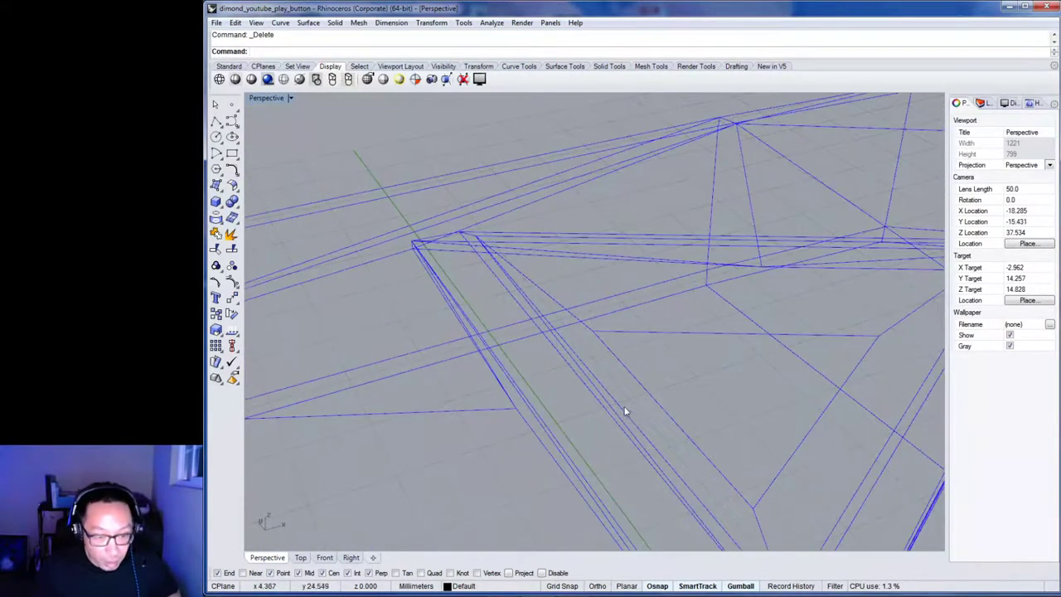
pyautogui.click(614, 417)
pyautogui.press('Delete')
pyautogui.moveTo(709, 468); pyautogui.dragTo(727, 510, button='right')
# Delete the redundant diagonal curve in the inner recess wall beside one corner of the play triangle.
pyautogui.scroll(-15, 734, 441)
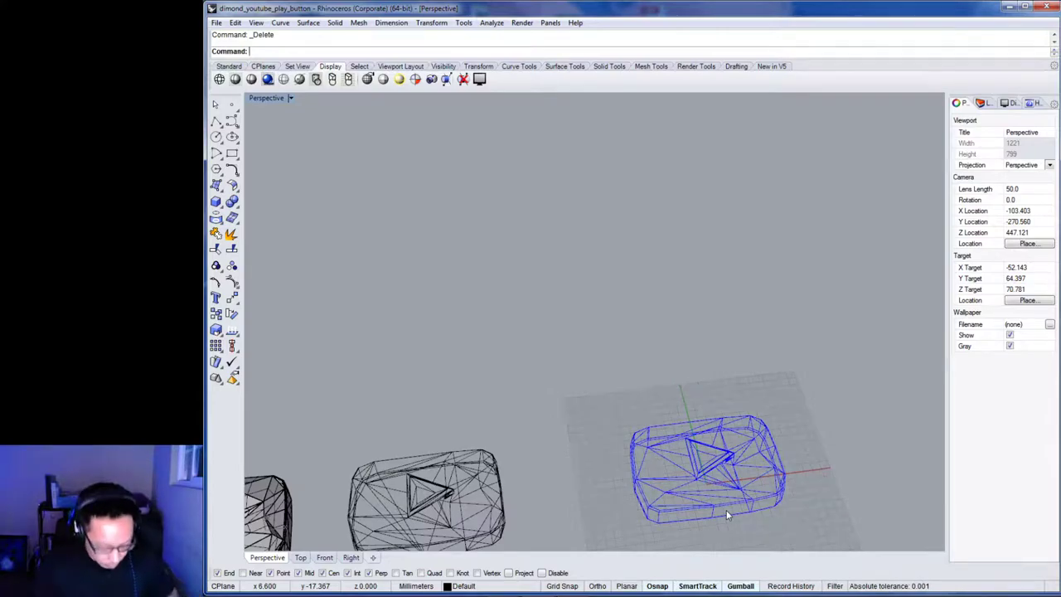
pyautogui.scroll(6, 709, 510)
pyautogui.scroll(10, 684, 456)
pyautogui.moveTo(766, 474); pyautogui.dragTo(742, 440, button='right')
pyautogui.moveTo(662, 417); pyautogui.dragTo(592, 385, button='right')
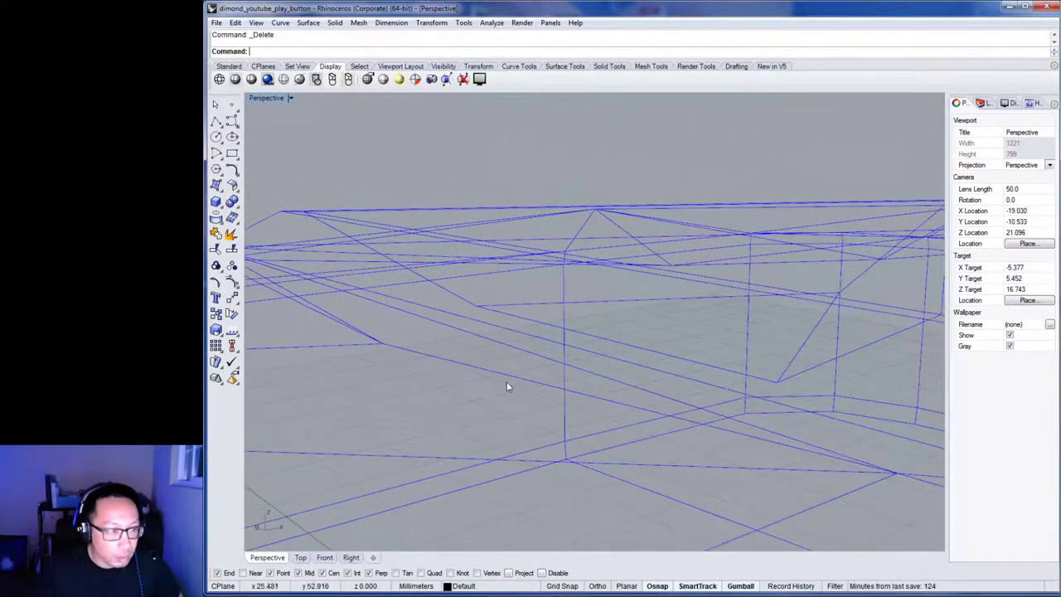
pyautogui.keyDown('shift'); pyautogui.moveTo(508, 386); pyautogui.dragTo(763, 434, button='right'); pyautogui.keyUp('shift')
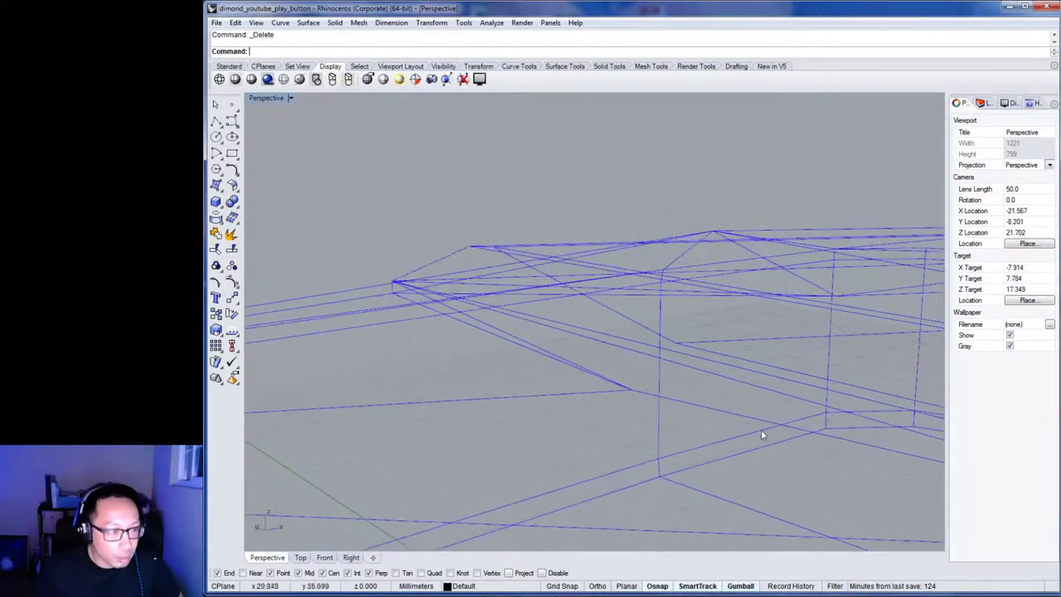
pyautogui.click(470, 318)
pyautogui.moveTo(516, 361); pyautogui.dragTo(495, 379, button='right')
pyautogui.press('Delete')
# Delete the redundant diagonal curve crossing the adjacent long recess wall of the play triangle.
pyautogui.moveTo(366, 380); pyautogui.dragTo(640, 377, button='right')
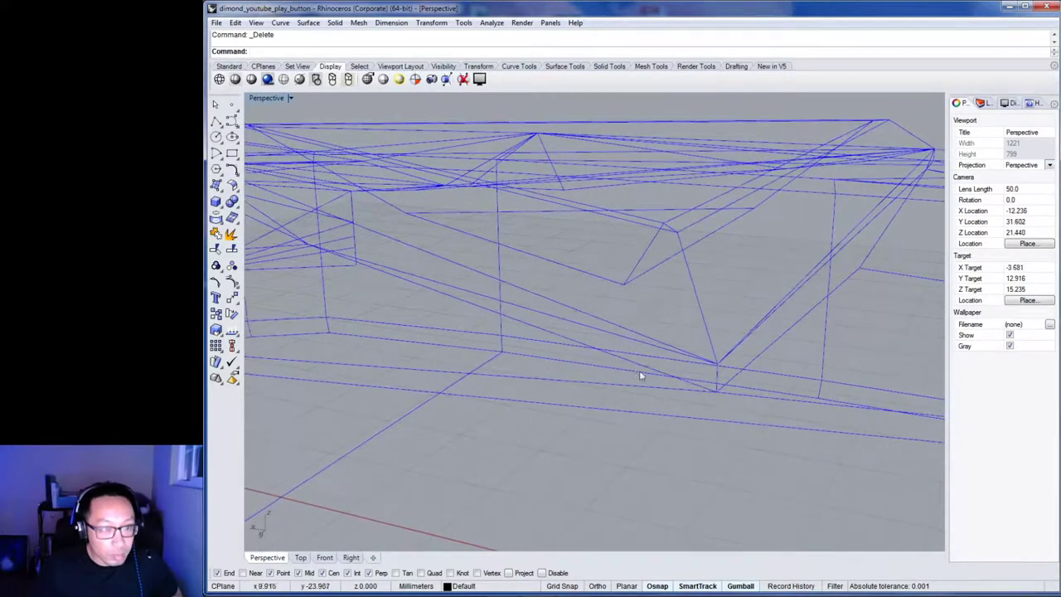
pyautogui.click(597, 335)
pyautogui.moveTo(440, 325); pyautogui.dragTo(587, 394, button='right')
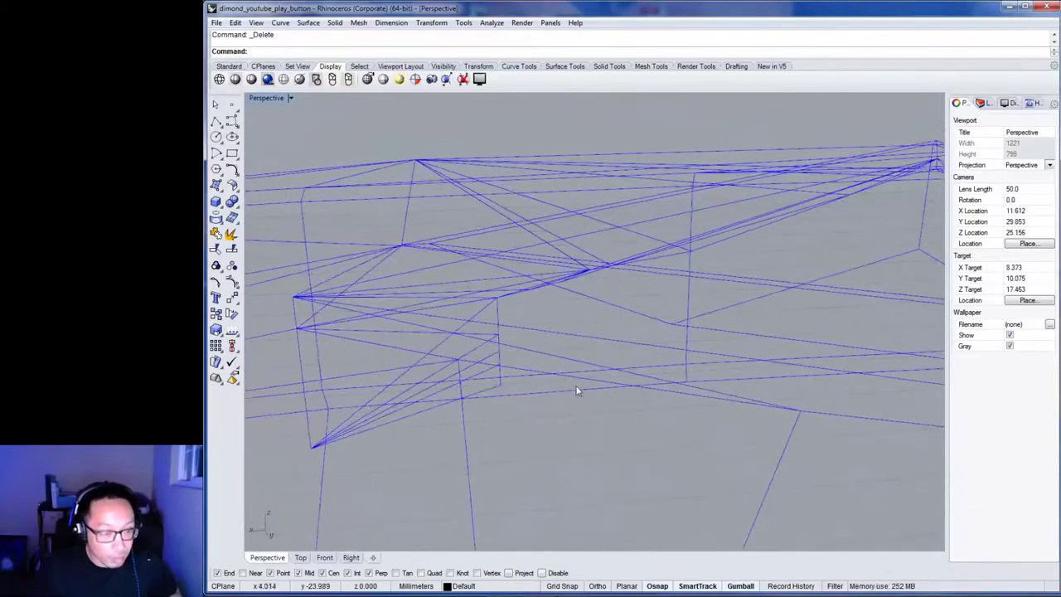
pyautogui.press('Delete')
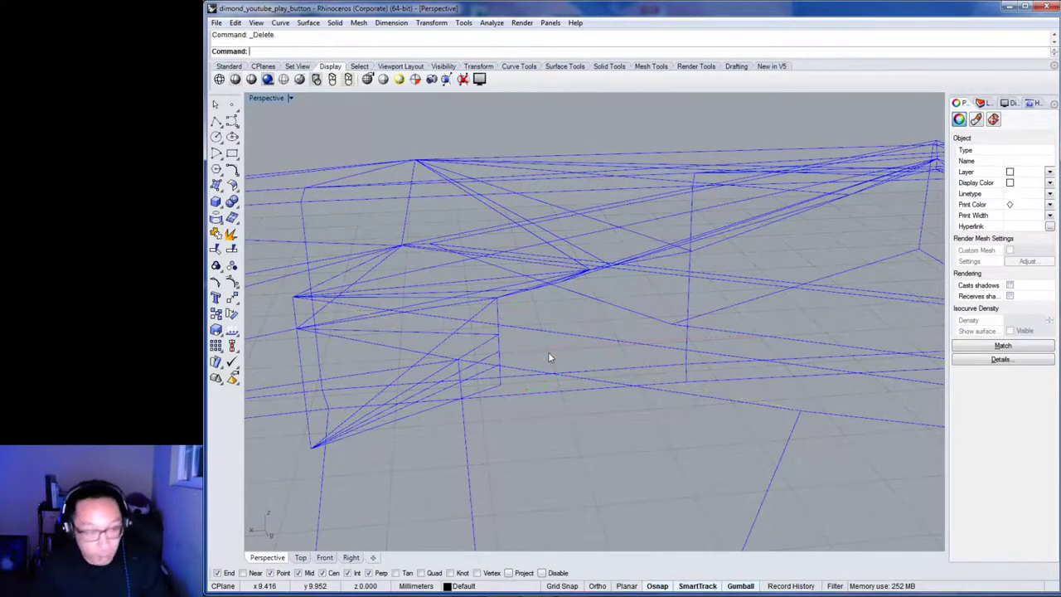
# Delete the three diagonal curves fanning out from the lower corner of the small end wall at the triangle's tip.
pyautogui.moveTo(486, 386); pyautogui.dragTo(562, 452, button='right')
pyautogui.scroll(-5, 613, 442)
pyautogui.scroll(4, 562, 452)
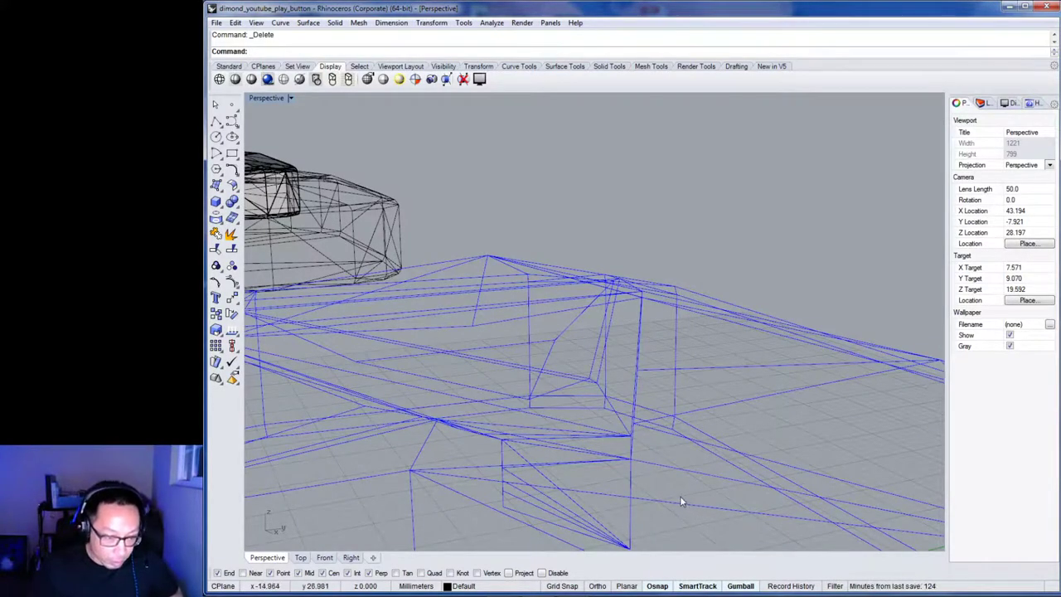
pyautogui.moveTo(680, 502); pyautogui.dragTo(626, 481, button='right')
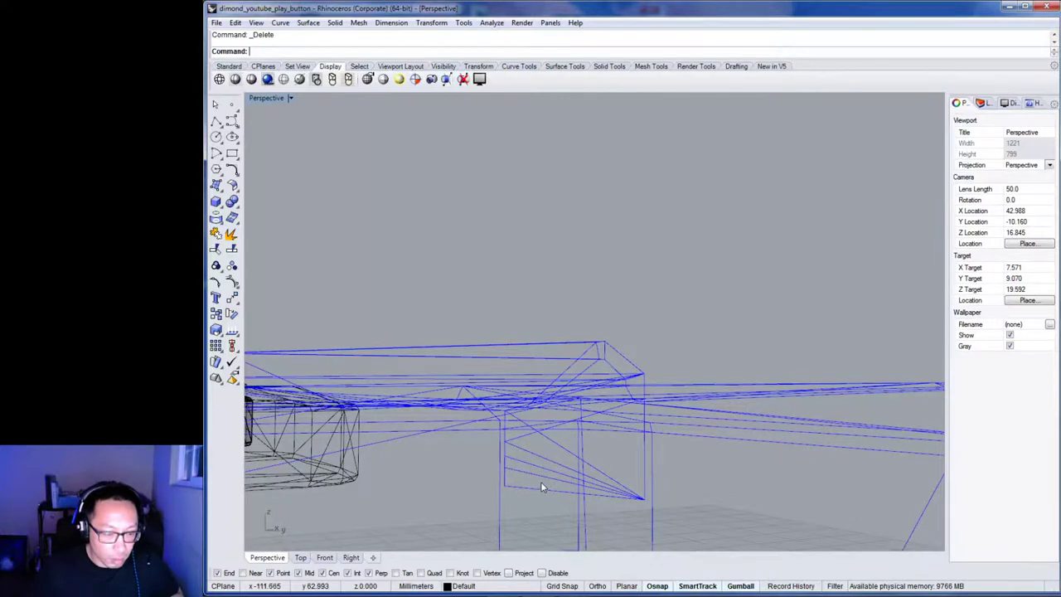
pyautogui.click(529, 451)
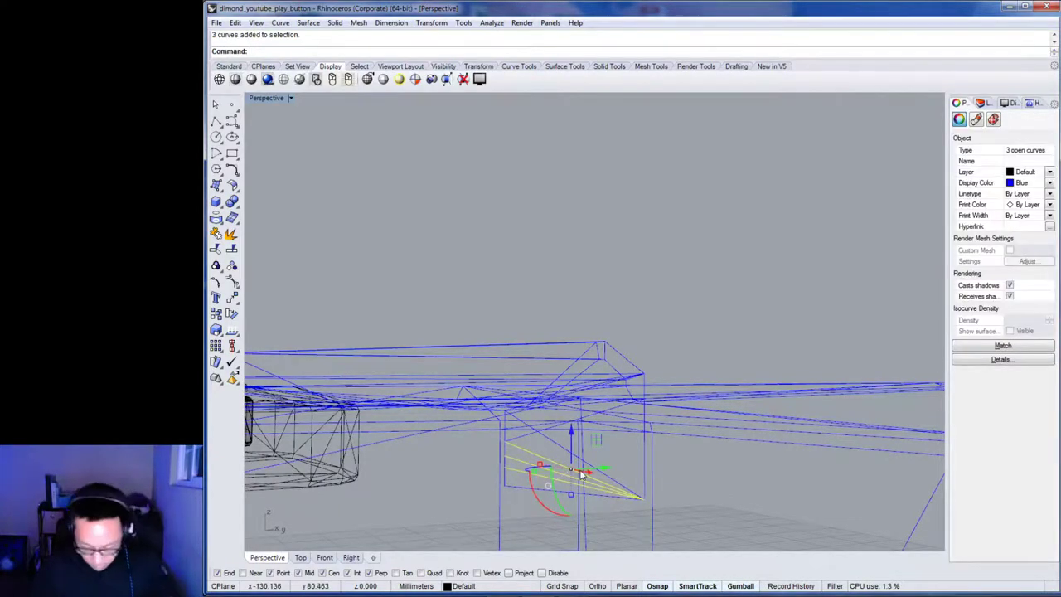
pyautogui.press('Delete')
pyautogui.hotkey('ctrl', 'z')
pyautogui.press('Delete')
pyautogui.moveTo(549, 488)
pyautogui.mouseDown(button='right')
pyautogui.moveTo(546, 499)
pyautogui.moveTo(569, 493)
pyautogui.mouseUp(button='right')
pyautogui.moveTo(637, 477); pyautogui.dragTo(579, 477, button='right')
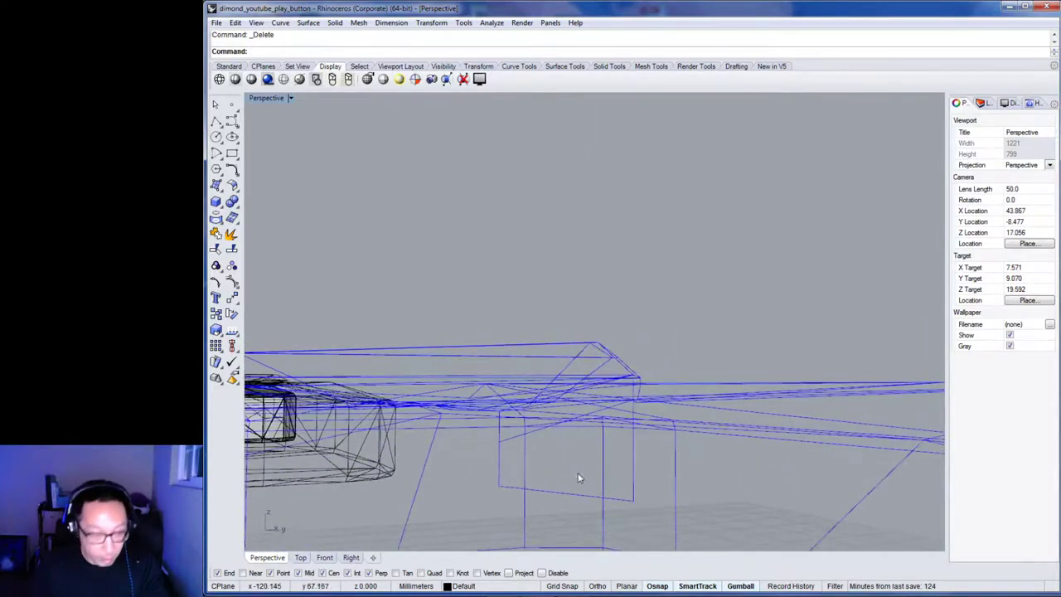
# Delete the three overlapping curves along the lower part of the small end wall's vertical edge.
pyautogui.click(502, 465)
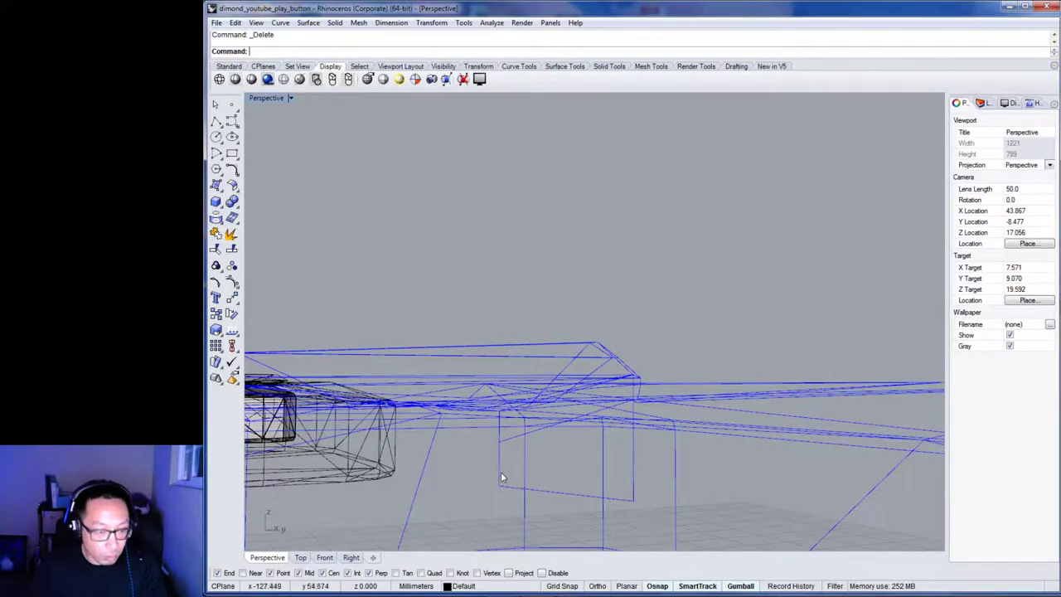
pyautogui.click(501, 477)
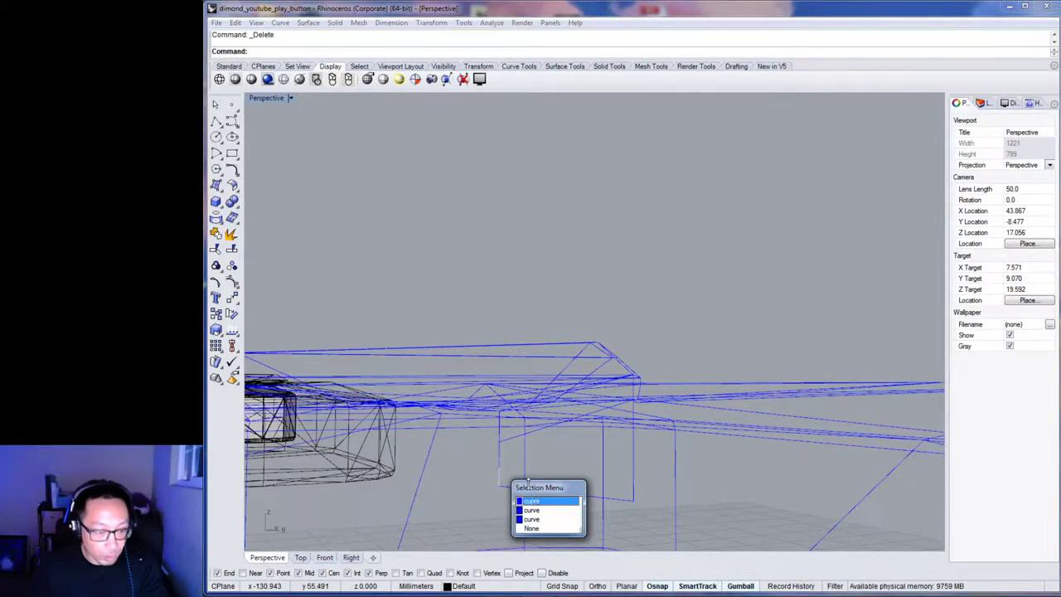
pyautogui.click(510, 465)
pyautogui.click(499, 461)
pyautogui.click(495, 465)
pyautogui.click(490, 463)
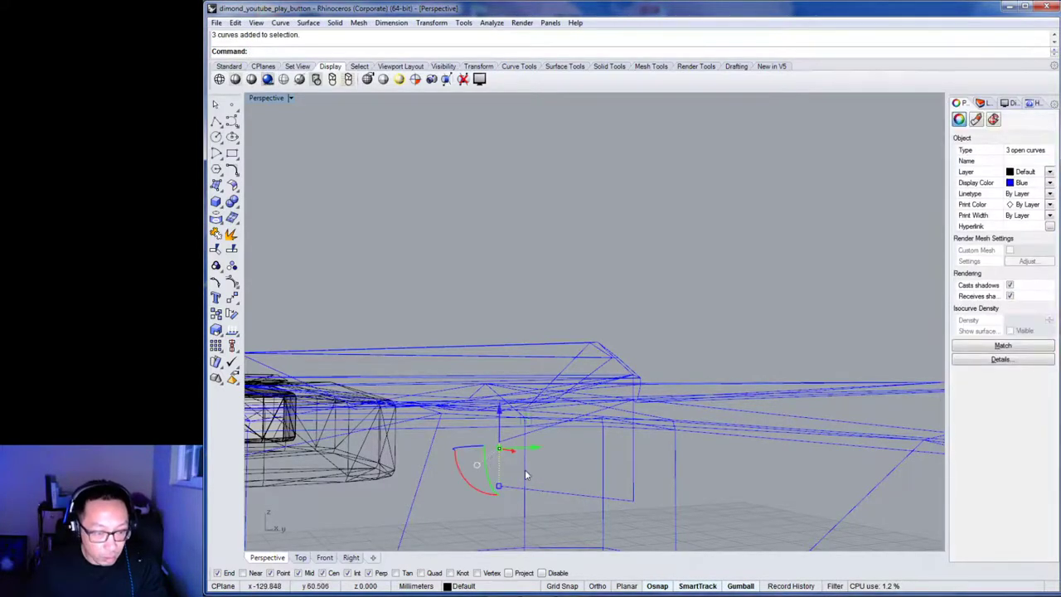
pyautogui.moveTo(528, 477)
pyautogui.mouseDown(button='right')
pyautogui.moveTo(502, 498)
pyautogui.moveTo(519, 480)
pyautogui.moveTo(514, 465)
pyautogui.mouseUp(button='right')
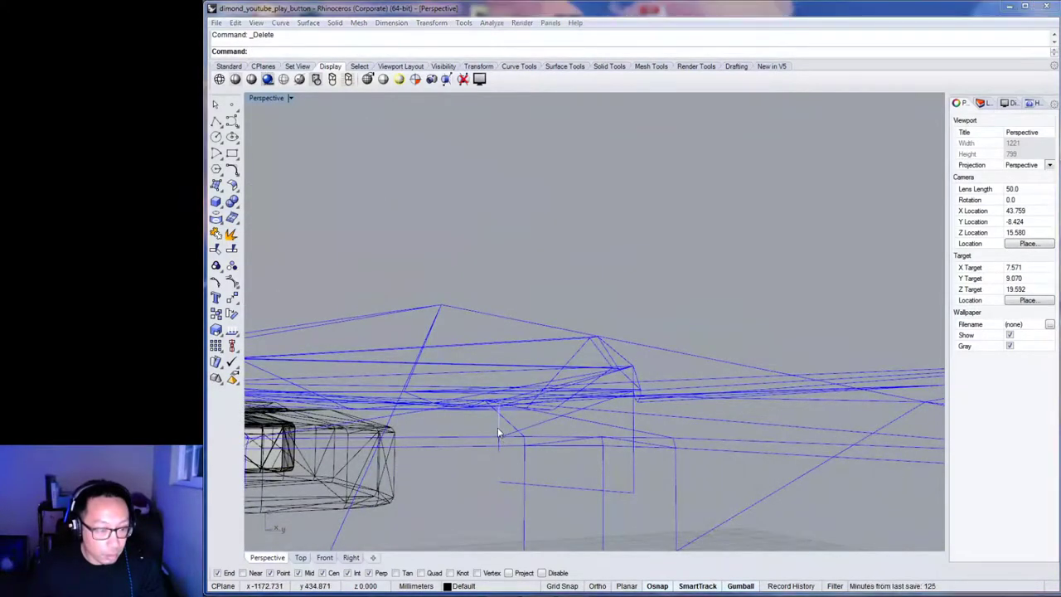
# Delete the leftover short vertical curves stacked along the same edge of the small end wall.
pyautogui.click(503, 438)
pyautogui.click(540, 462)
pyautogui.moveTo(582, 453); pyautogui.dragTo(645, 436, button='right')
pyautogui.press('Escape')
pyautogui.click(630, 431)
pyautogui.press('Delete')
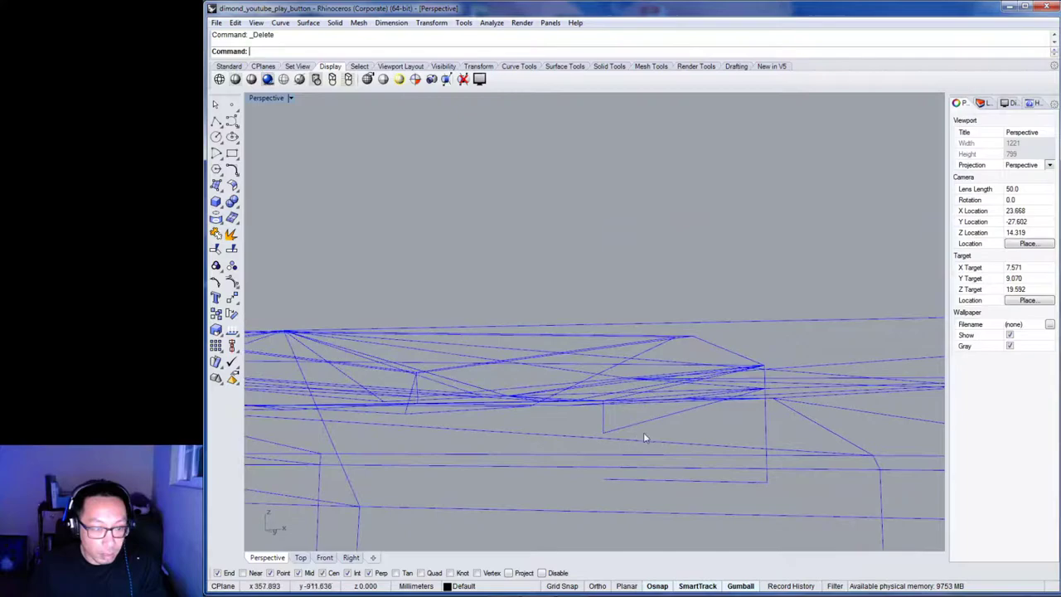
pyautogui.click(602, 423)
pyautogui.press('Delete')
# Delete two more leftover curves around the small end wall at the triangle's tip.
pyautogui.moveTo(673, 436); pyautogui.dragTo(472, 483, button='right')
pyautogui.moveTo(632, 467); pyautogui.dragTo(549, 417, button='right')
pyautogui.moveTo(779, 414); pyautogui.dragTo(648, 452, button='right')
pyautogui.click(597, 439)
pyautogui.press('Delete')
pyautogui.click(693, 448)
pyautogui.press('Delete')
# Delete two redundant diagonal curves along the long front side of the play triangle.
pyautogui.moveTo(675, 523); pyautogui.dragTo(561, 516, button='right')
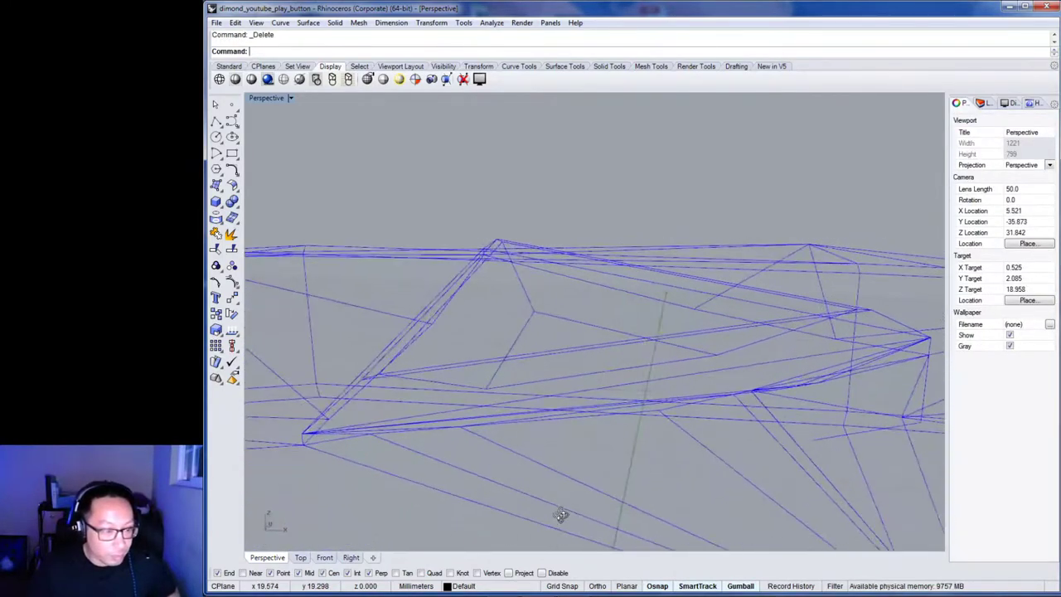
pyautogui.moveTo(576, 462)
pyautogui.mouseDown(button='right')
pyautogui.moveTo(536, 460)
pyautogui.moveTo(644, 467)
pyautogui.moveTo(542, 451)
pyautogui.moveTo(650, 430)
pyautogui.moveTo(523, 441)
pyautogui.moveTo(553, 423)
pyautogui.moveTo(554, 441)
pyautogui.moveTo(502, 426)
pyautogui.moveTo(675, 472)
pyautogui.moveTo(490, 461)
pyautogui.moveTo(622, 474)
pyautogui.moveTo(539, 475)
pyautogui.moveTo(616, 460)
pyautogui.moveTo(566, 469)
pyautogui.moveTo(597, 471)
pyautogui.moveTo(589, 461)
pyautogui.moveTo(602, 462)
pyautogui.moveTo(584, 462)
pyautogui.mouseUp(button='right')
pyautogui.click(566, 470)
pyautogui.press('Delete')
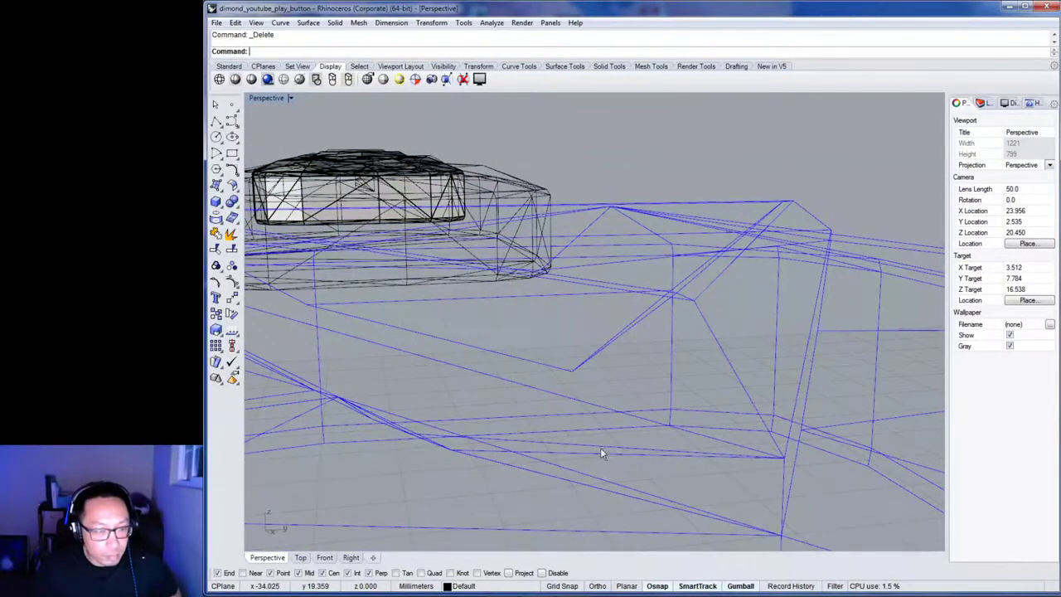
pyautogui.click(601, 449)
pyautogui.press('Delete')
# Delete the diagonal curve running from the triangle's upper corner point to the nearest vertex on the lower front edge.
pyautogui.moveTo(599, 468); pyautogui.dragTo(701, 461, button='right')
pyautogui.scroll(4, 627, 454)
pyautogui.moveTo(626, 455); pyautogui.dragTo(679, 380, button='right')
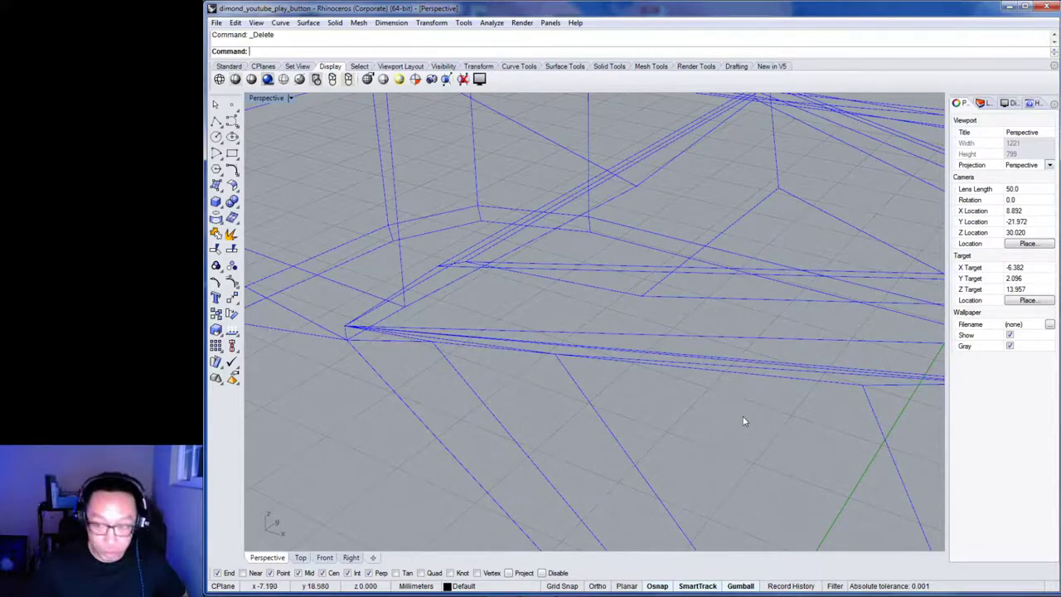
pyautogui.moveTo(752, 393); pyautogui.dragTo(786, 390, button='right')
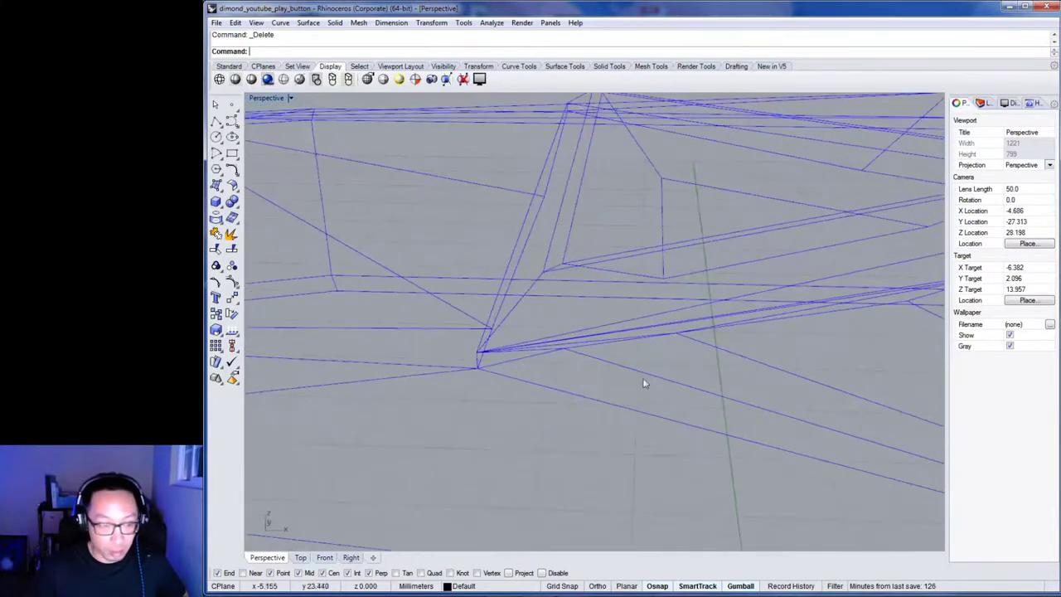
pyautogui.scroll(5, 509, 356)
pyautogui.click(570, 346)
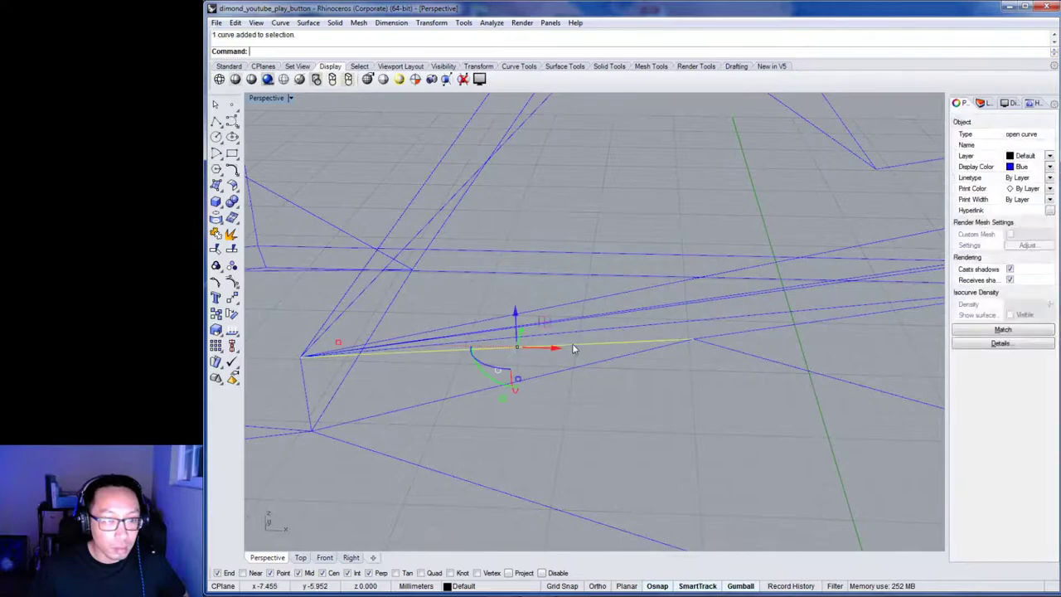
pyautogui.press('Escape')
# Delete the diagonal curve running from the same upper corner point to the second vertex along the lower front edge.
pyautogui.click(591, 330)
pyautogui.scroll(3, 710, 383)
pyautogui.scroll(-3, 710, 382)
pyautogui.moveTo(722, 377); pyautogui.dragTo(711, 405, button='right')
pyautogui.scroll(2, 711, 404)
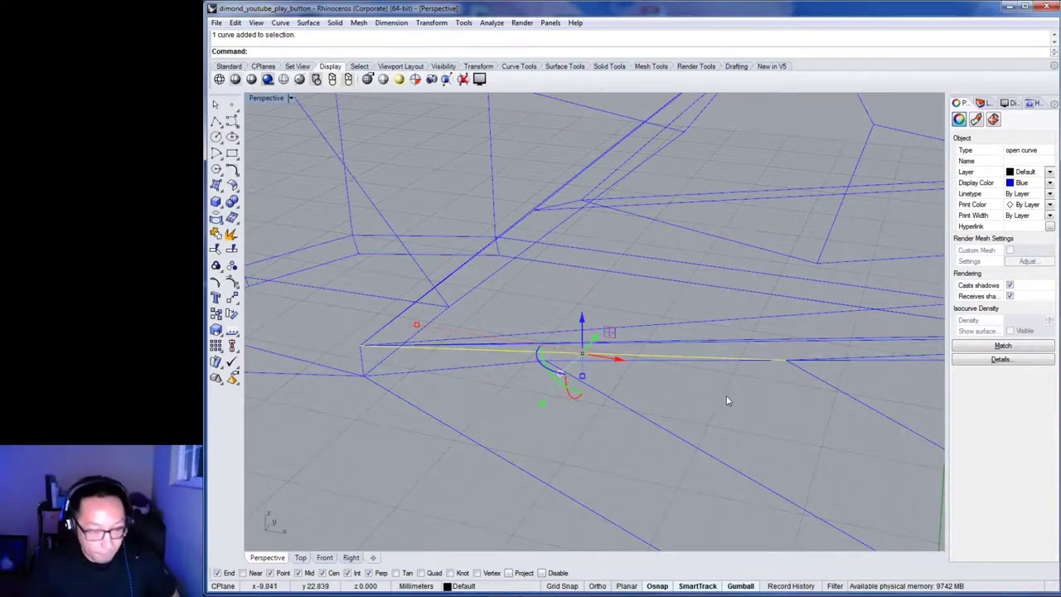
pyautogui.moveTo(704, 405); pyautogui.dragTo(665, 412, button='right')
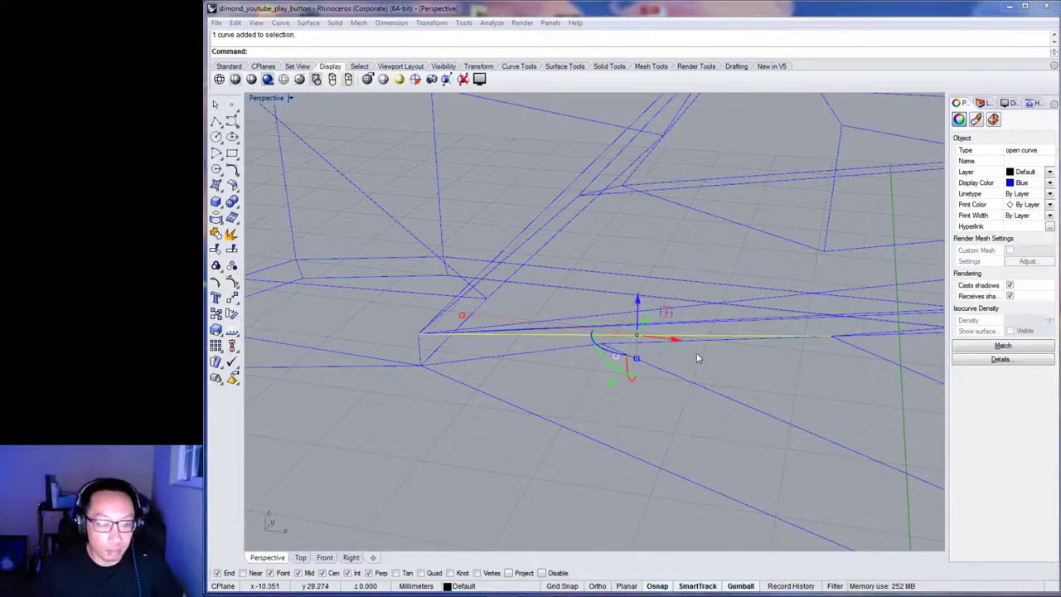
pyautogui.press('Escape')
pyautogui.scroll(3, 650, 347)
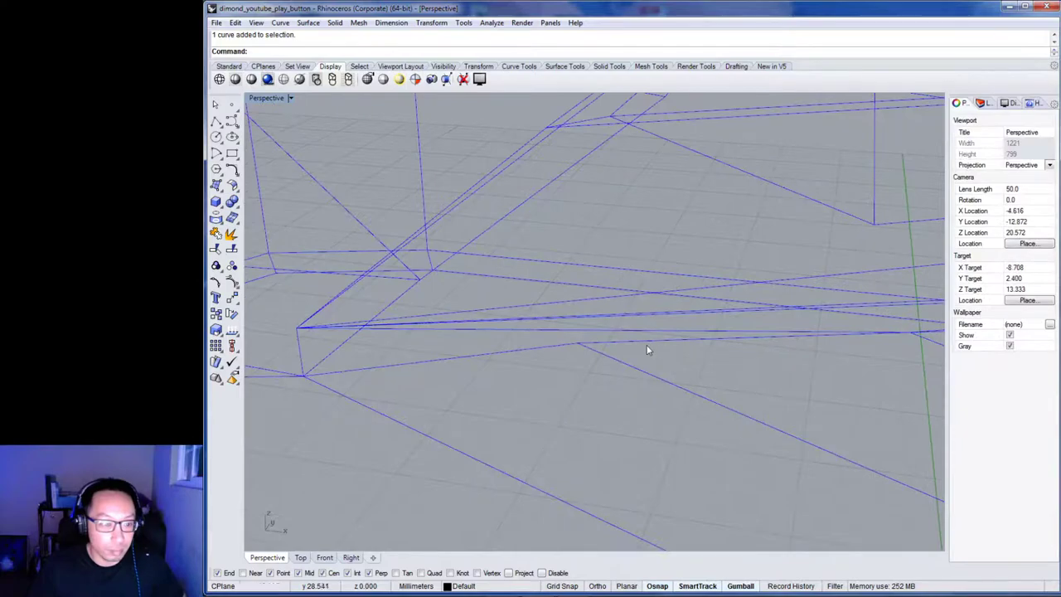
pyautogui.click(555, 334)
pyautogui.press('Delete')
# Delete the redundant diagonal curve that starts at the second lower vertex and spans the rest of the front wall.
pyautogui.scroll(5, 677, 371)
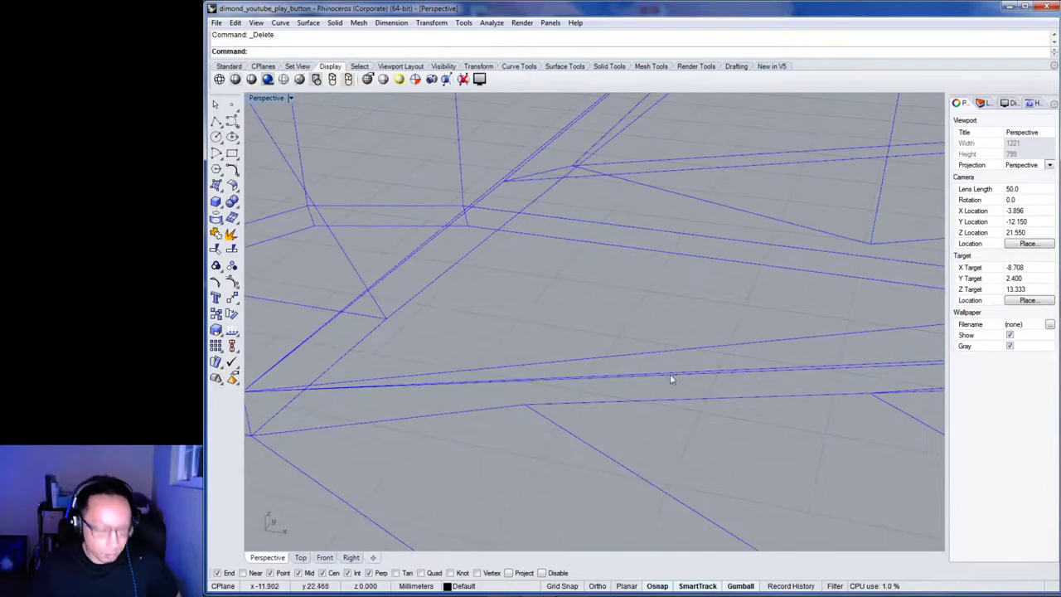
pyautogui.scroll(-3, 671, 379)
pyautogui.keyDown('shift'); pyautogui.moveTo(670, 379); pyautogui.dragTo(538, 368, button='right'); pyautogui.keyUp('shift')
pyautogui.scroll(5, 614, 365)
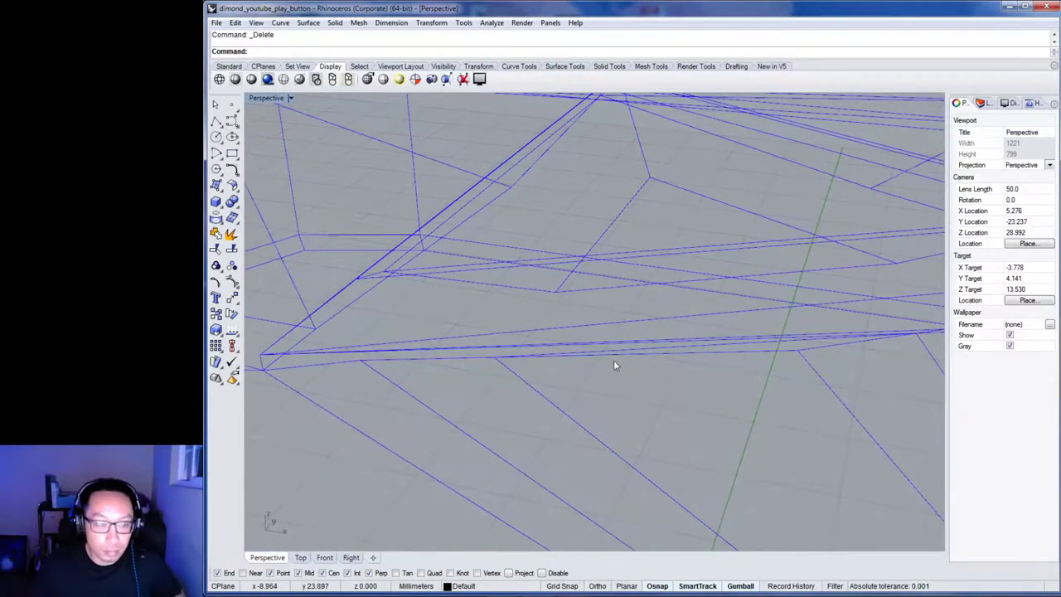
pyautogui.click(663, 346)
pyautogui.scroll(3, 617, 368)
pyautogui.scroll(-4, 616, 370)
pyautogui.moveTo(651, 393); pyautogui.dragTo(681, 388, button='right')
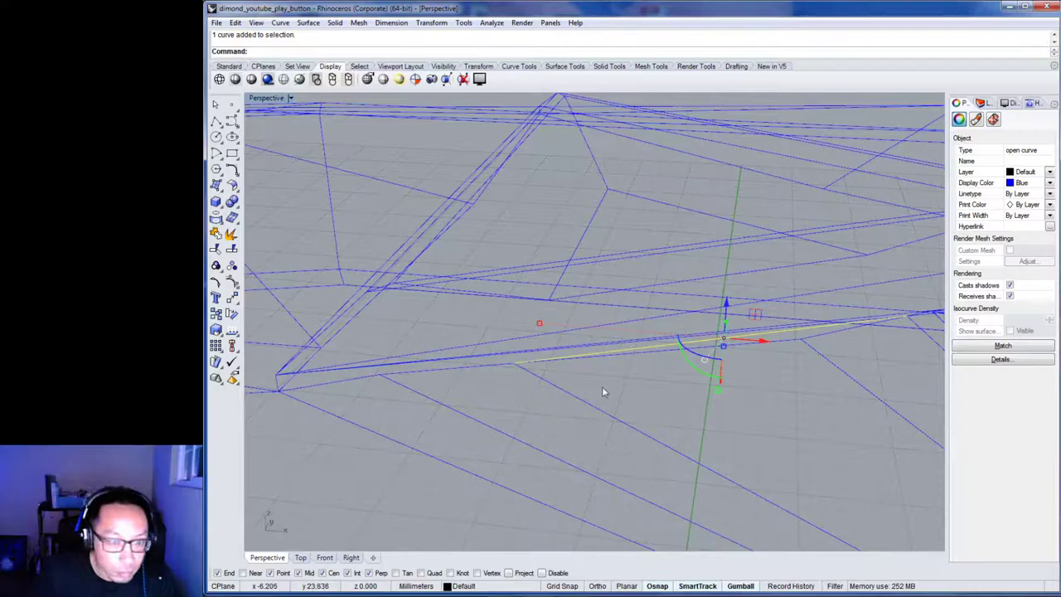
pyautogui.press('Delete')
# Delete two more redundant long curves along the front wall between the triangle's corner and its tip.
pyautogui.moveTo(533, 387); pyautogui.dragTo(573, 360, button='right')
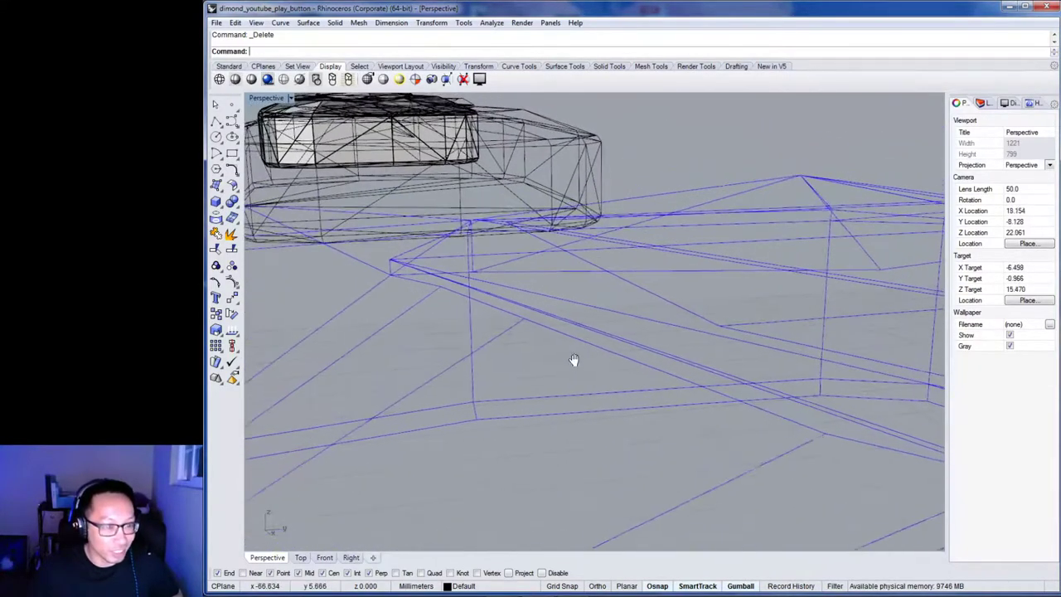
pyautogui.click(602, 337)
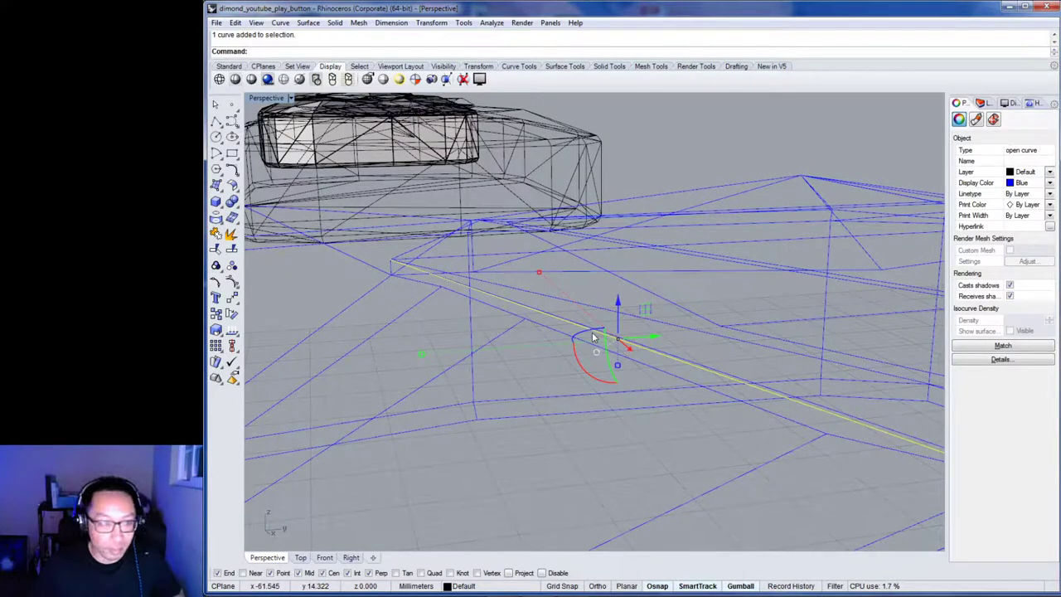
pyautogui.press('Delete')
pyautogui.moveTo(647, 360); pyautogui.dragTo(754, 387, button='right')
pyautogui.scroll(6, 797, 398)
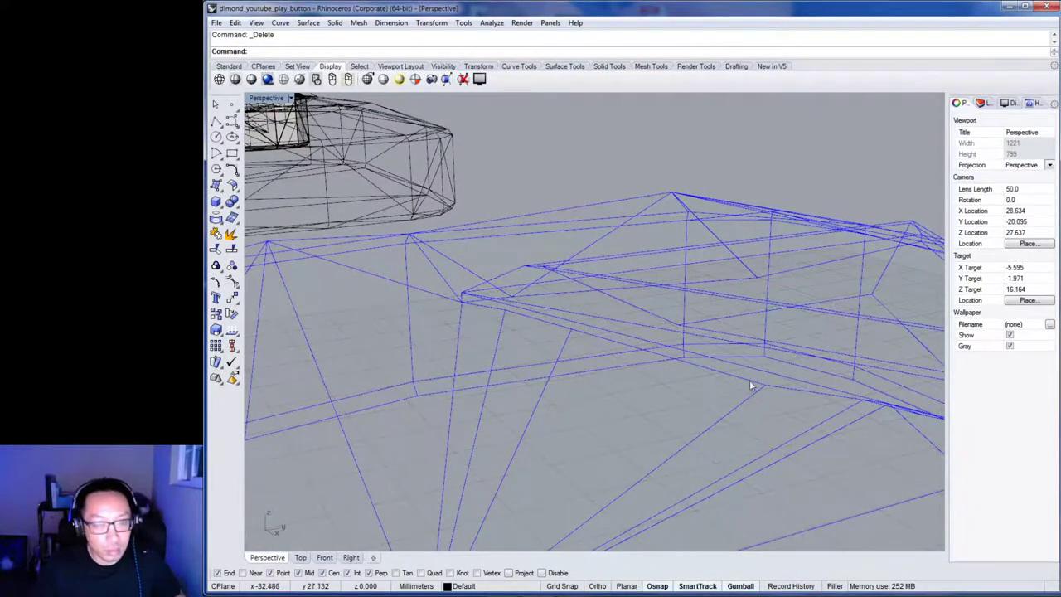
pyautogui.click(752, 369)
pyautogui.moveTo(711, 436); pyautogui.dragTo(841, 446, button='right')
pyautogui.press('Delete')
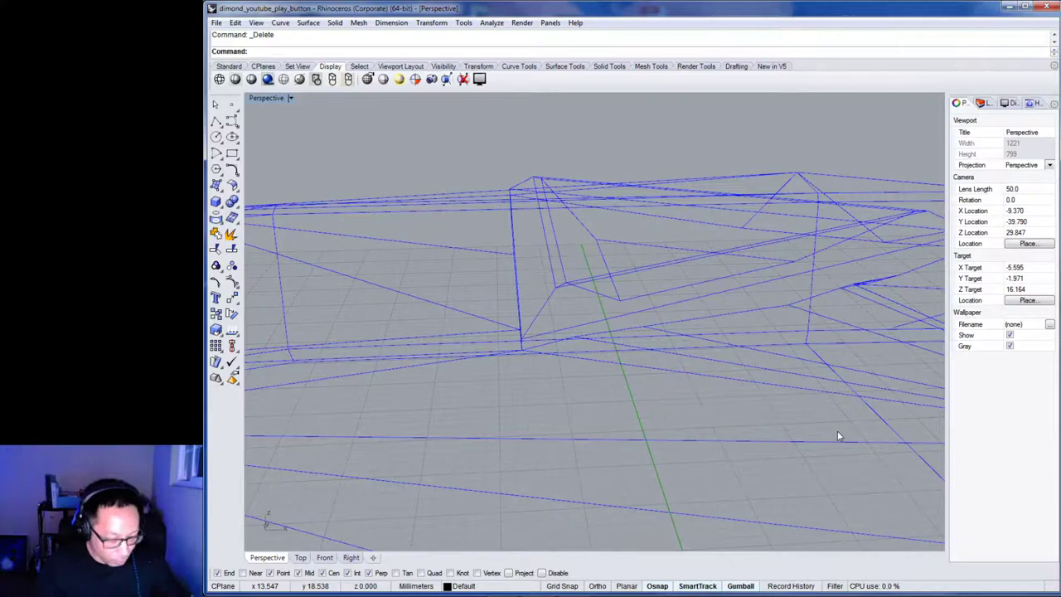
# Examine the nearly overlapping curves that converge on the lower front edge close to the triangle's tip.
pyautogui.moveTo(730, 467); pyautogui.dragTo(638, 398, button='right')
pyautogui.scroll(3, 671, 406)
pyautogui.scroll(3, 736, 411)
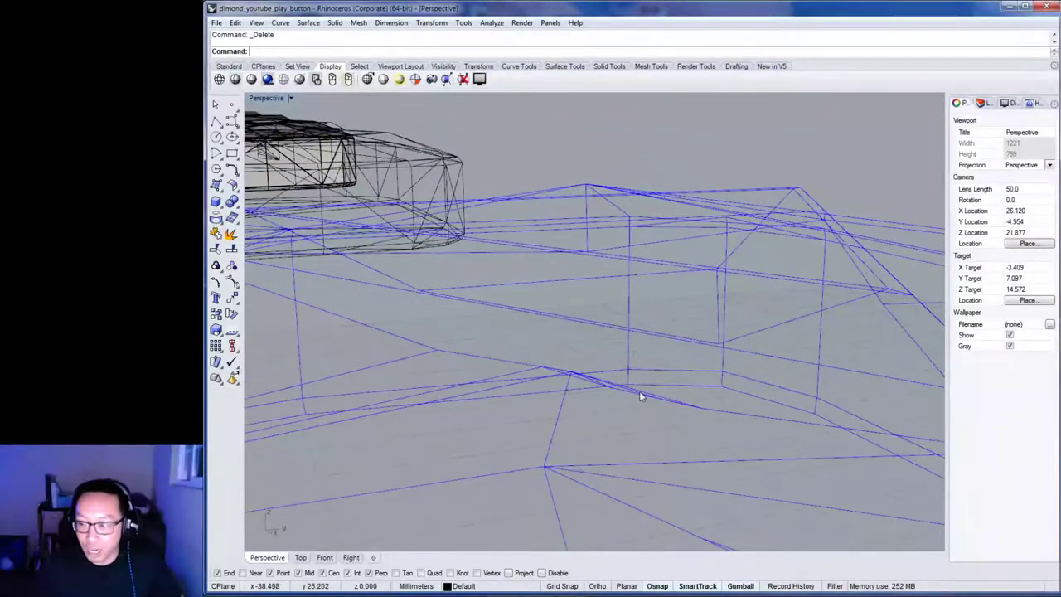
pyautogui.scroll(3, 603, 386)
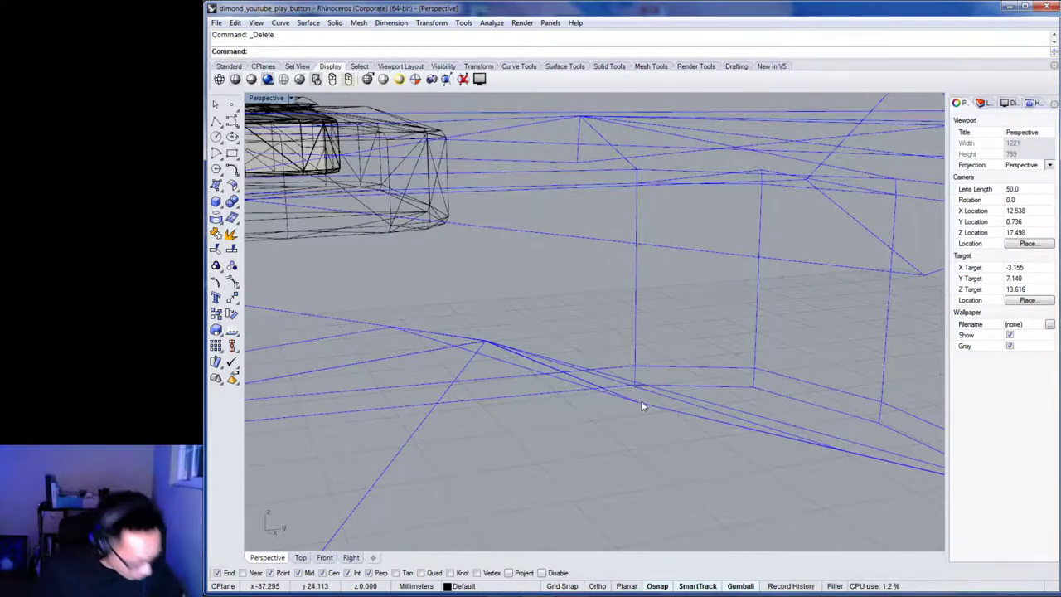
pyautogui.moveTo(647, 409); pyautogui.dragTo(713, 363, button='right')
pyautogui.scroll(5, 609, 383)
pyautogui.scroll(-10, 713, 360)
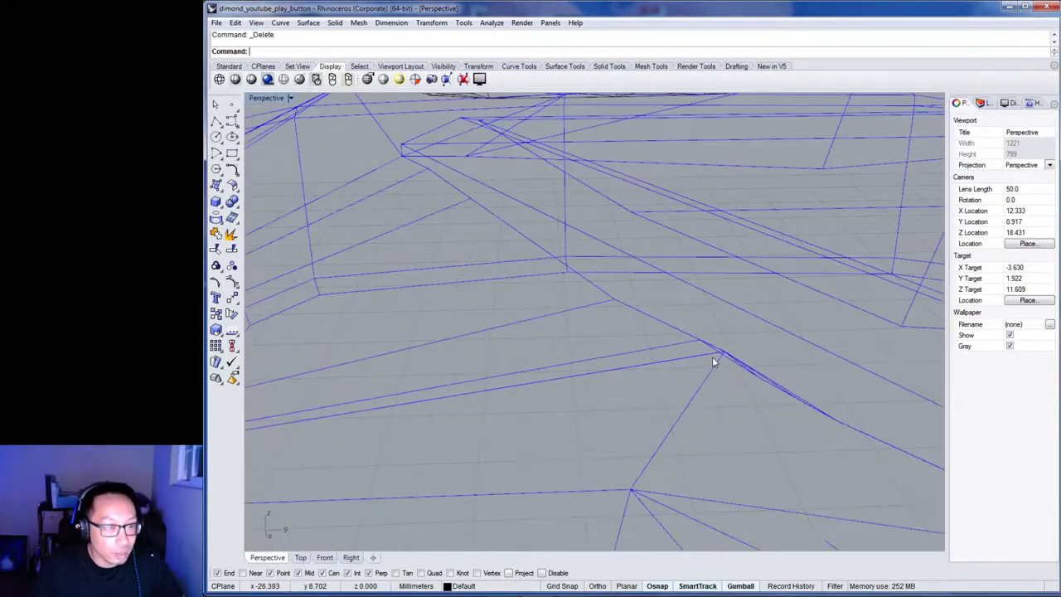
pyautogui.scroll(5, 678, 345)
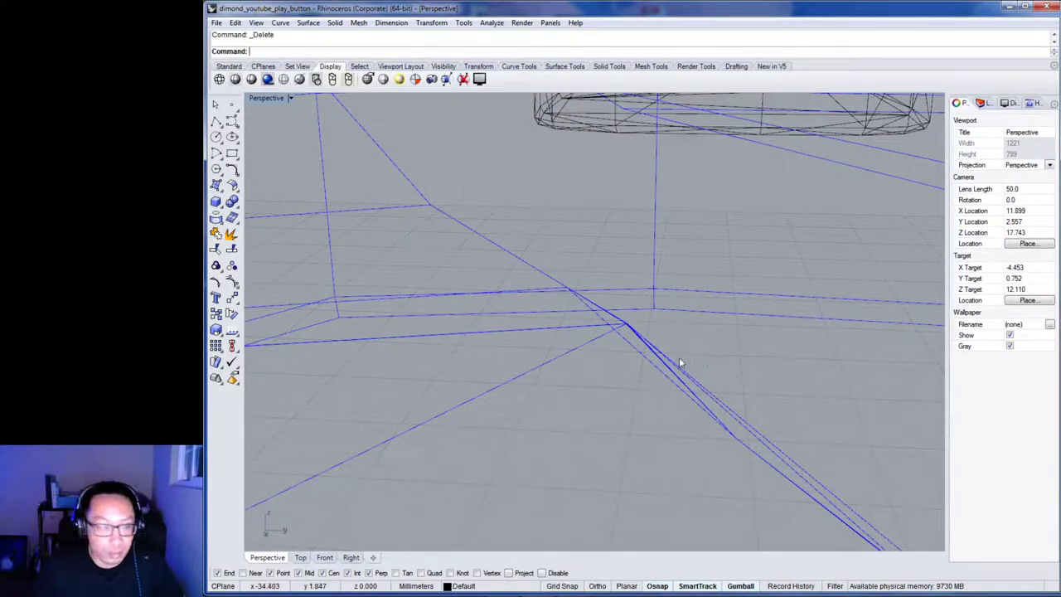
pyautogui.scroll(3, 679, 357)
pyautogui.scroll(3, 673, 364)
pyautogui.scroll(-5, 676, 366)
pyautogui.scroll(3, 672, 367)
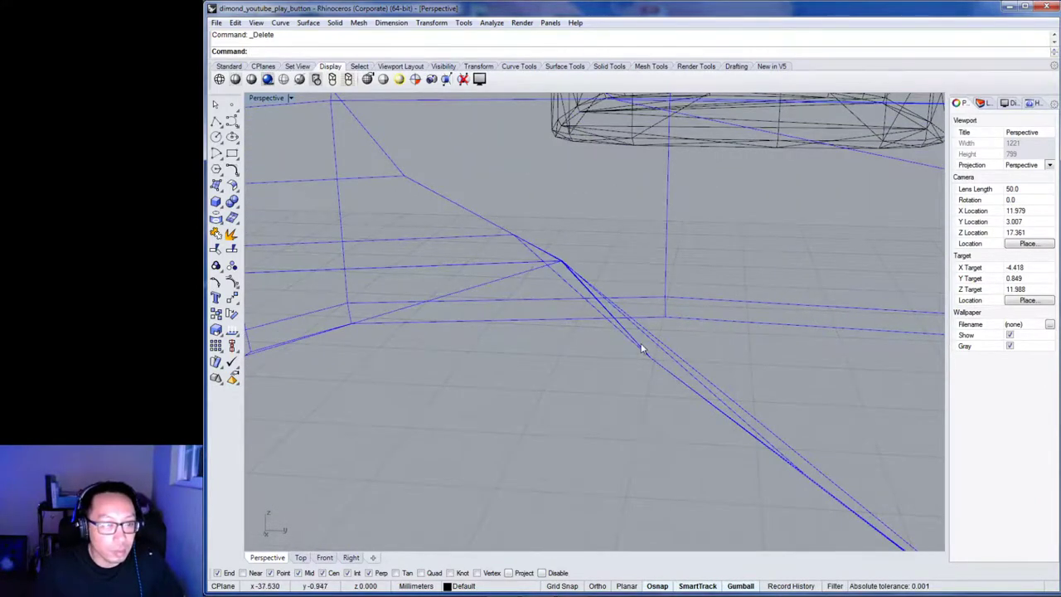
# Examine how the facets meet along the play triangle's front wall on the shaded reference mesh.
pyautogui.scroll(-10, 643, 348)
pyautogui.moveTo(668, 374); pyautogui.dragTo(585, 166, button='right')
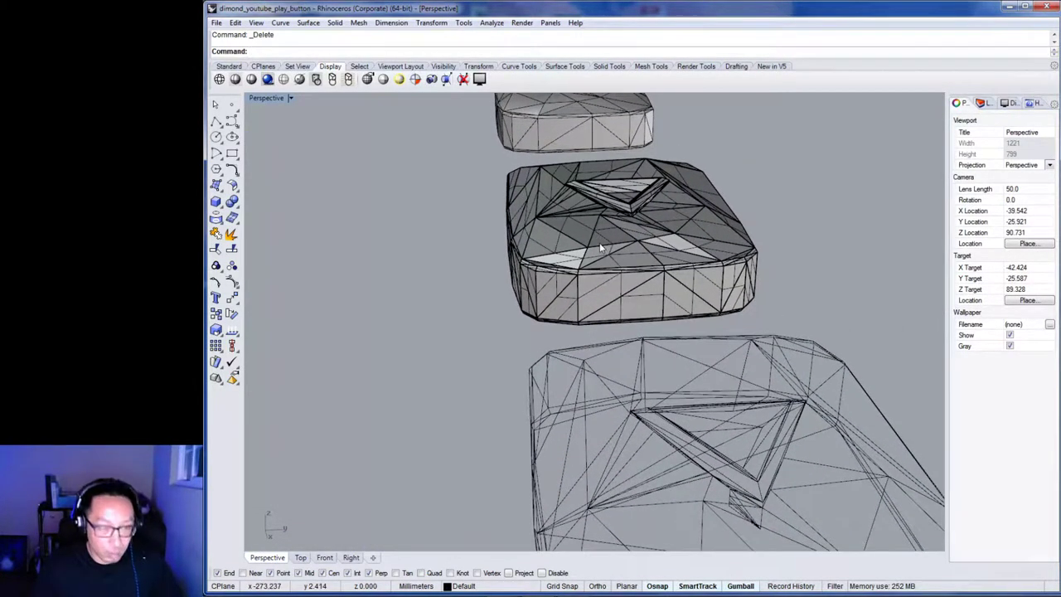
pyautogui.scroll(6, 582, 223)
pyautogui.moveTo(609, 209); pyautogui.dragTo(681, 179, button='right')
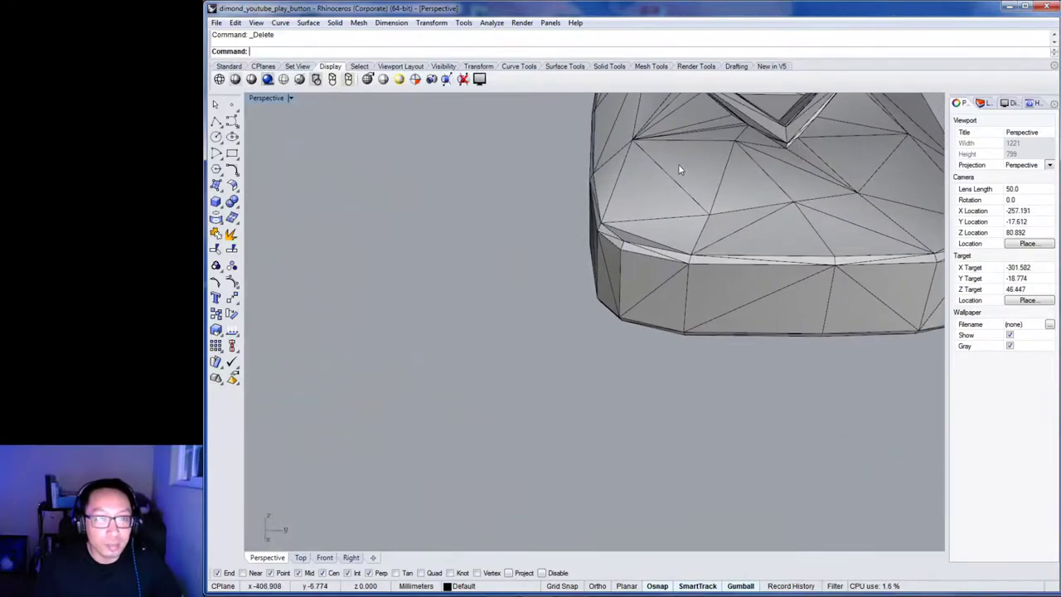
pyautogui.scroll(-3, 681, 177)
pyautogui.scroll(8, 744, 257)
pyautogui.scroll(6, 743, 257)
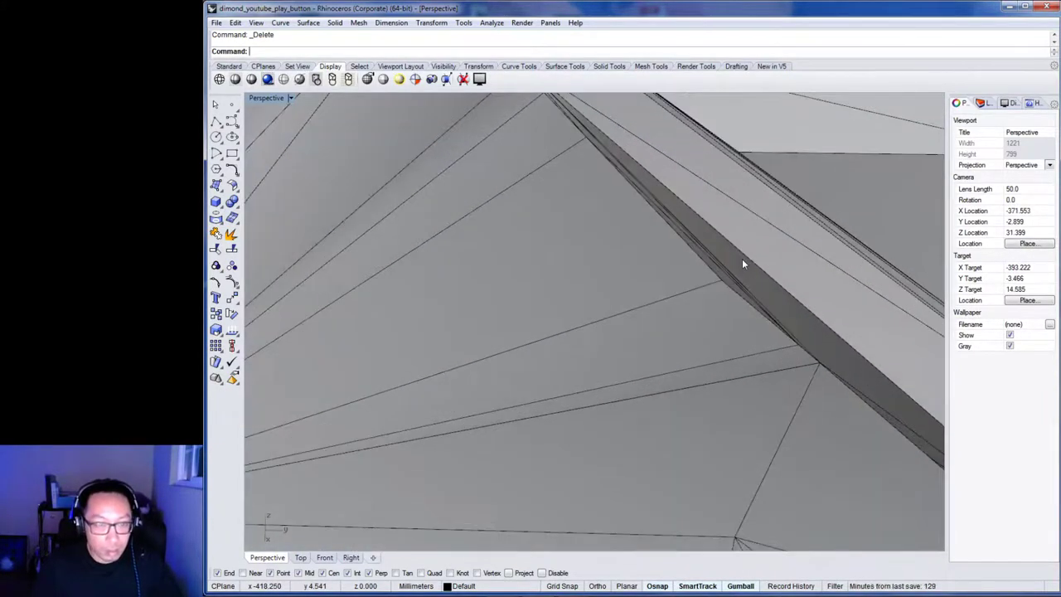
pyautogui.moveTo(742, 264); pyautogui.dragTo(683, 204, button='right')
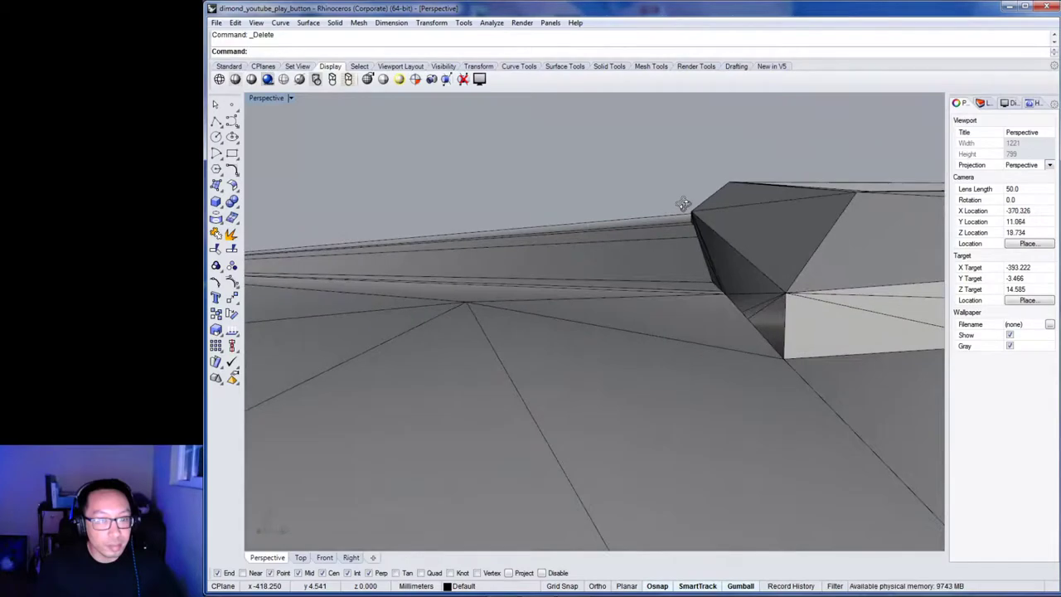
pyautogui.scroll(-10, 741, 273)
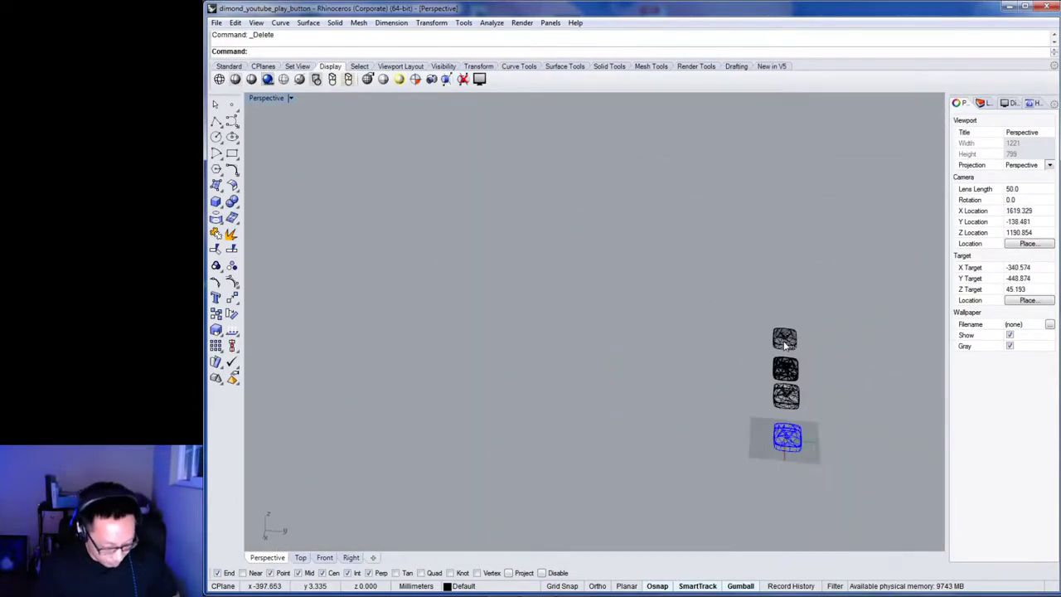
# Delete the short curve on the blue wireframe that bypasses the corner vertex of the lower front edge.
pyautogui.scroll(8, 799, 394)
pyautogui.scroll(-8, 726, 330)
pyautogui.moveTo(727, 316); pyautogui.dragTo(769, 382, button='right')
pyautogui.scroll(8, 701, 277)
pyautogui.scroll(5, 676, 351)
pyautogui.scroll(-6, 689, 367)
pyautogui.moveTo(689, 368); pyautogui.dragTo(567, 365, button='right')
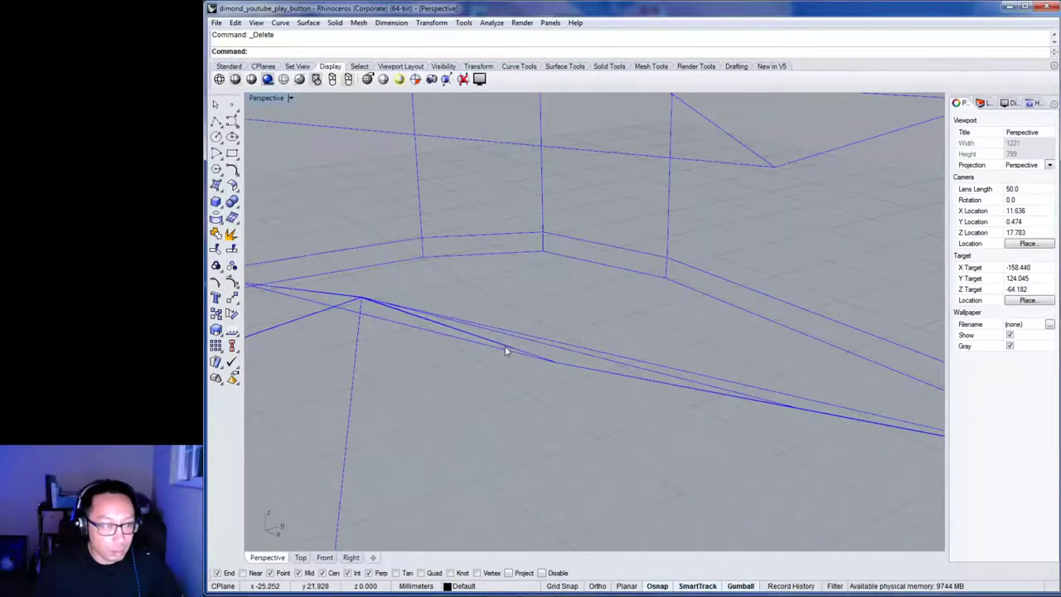
pyautogui.scroll(-3, 450, 338)
pyautogui.moveTo(452, 334); pyautogui.dragTo(312, 325, button='right')
pyautogui.scroll(4, 379, 265)
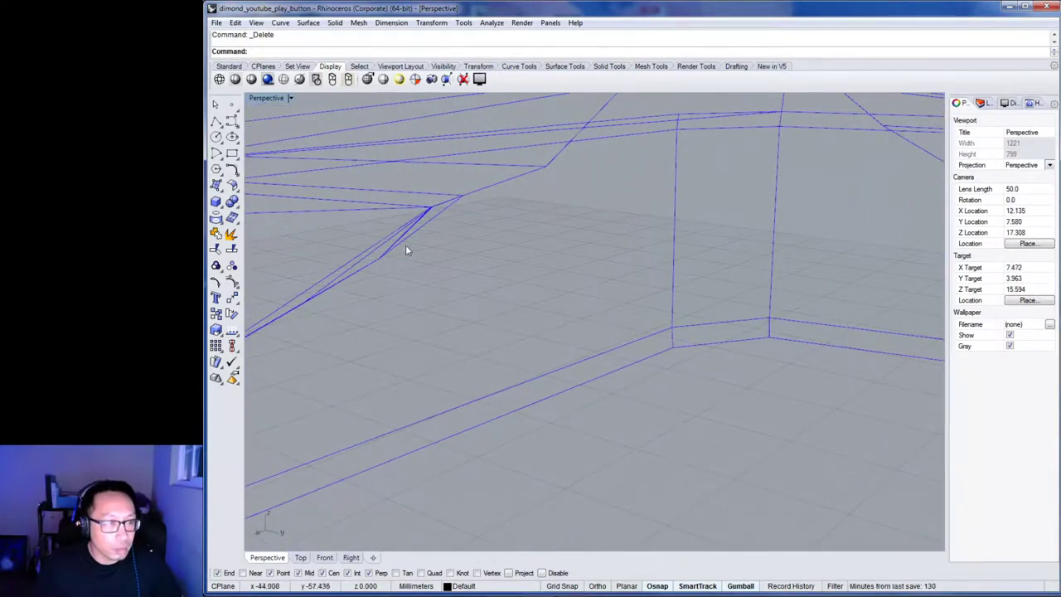
pyautogui.click(412, 240)
pyautogui.moveTo(443, 279); pyautogui.dragTo(621, 287, button='right')
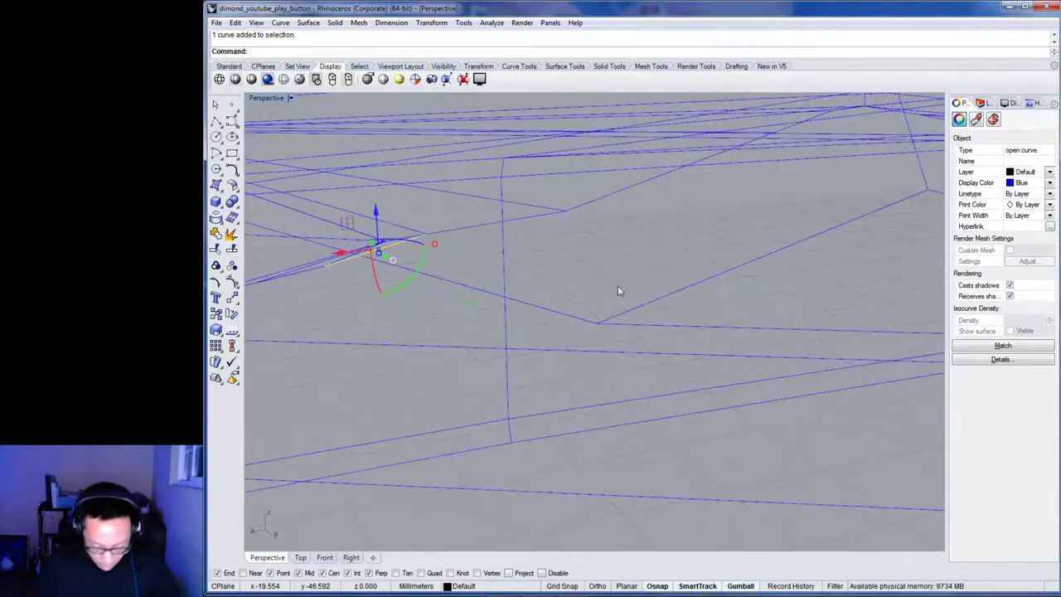
pyautogui.press('Delete')
# Undo the deletion of the short bypassing curve, check it from another angle and delete it again.
pyautogui.moveTo(355, 278); pyautogui.dragTo(499, 277, button='right')
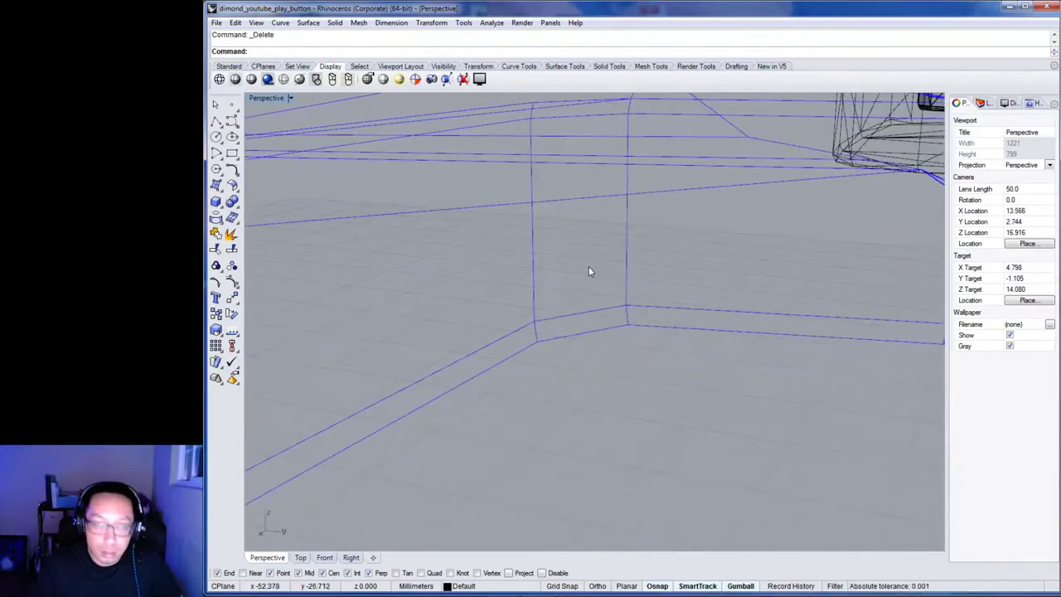
pyautogui.moveTo(631, 280); pyautogui.dragTo(485, 262, button='right')
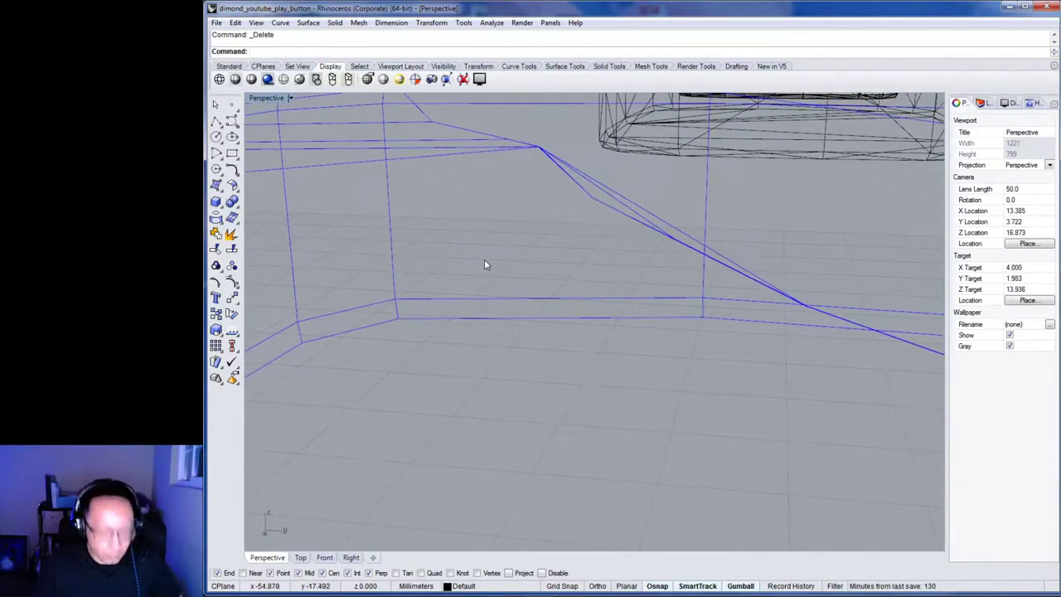
pyautogui.hotkey('ctrl', 'z')
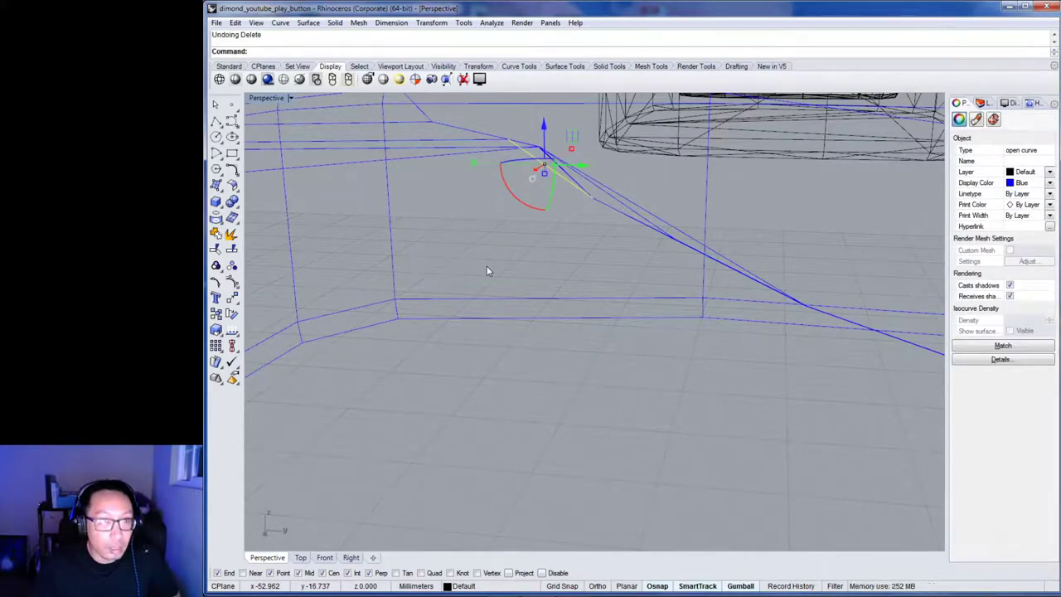
pyautogui.moveTo(515, 261); pyautogui.dragTo(533, 265, button='right')
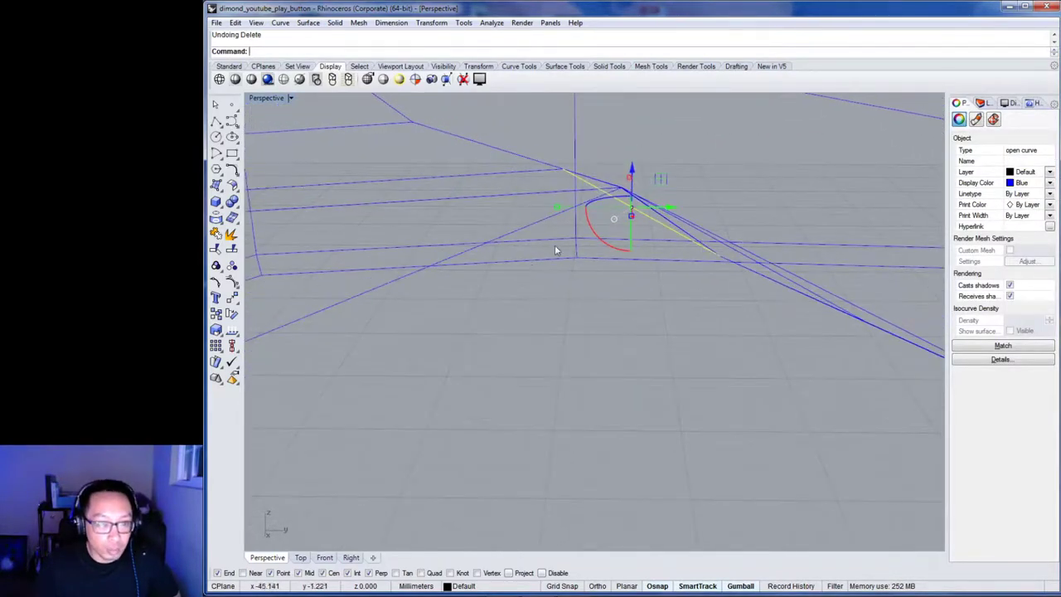
pyautogui.press('Delete')
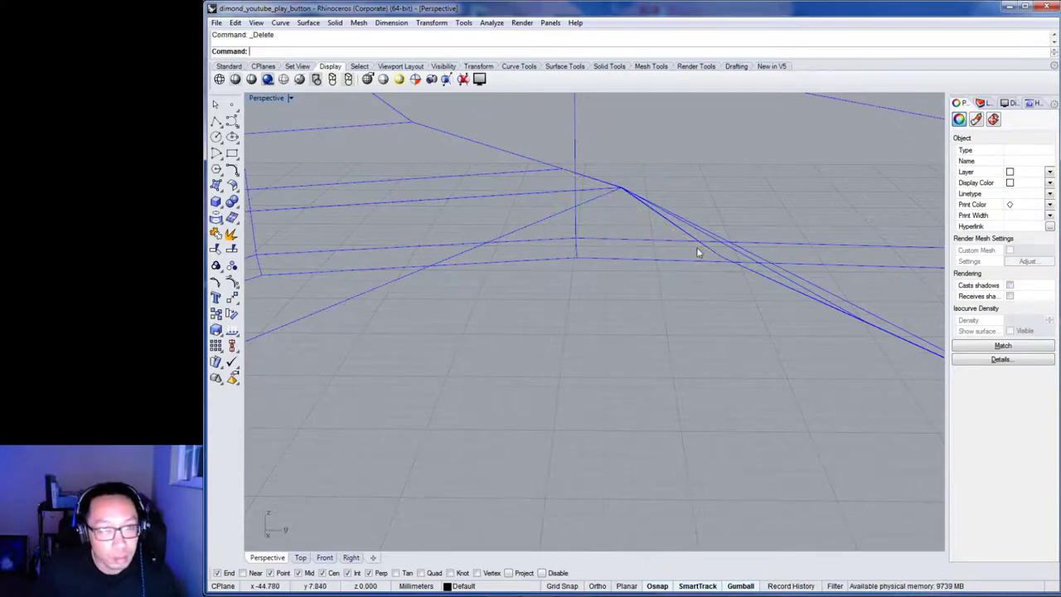
# Delete the redundant curve that runs from the corner vertex past the bend in the lower front edge.
pyautogui.click(739, 258)
pyautogui.moveTo(760, 307); pyautogui.dragTo(765, 311, button='right')
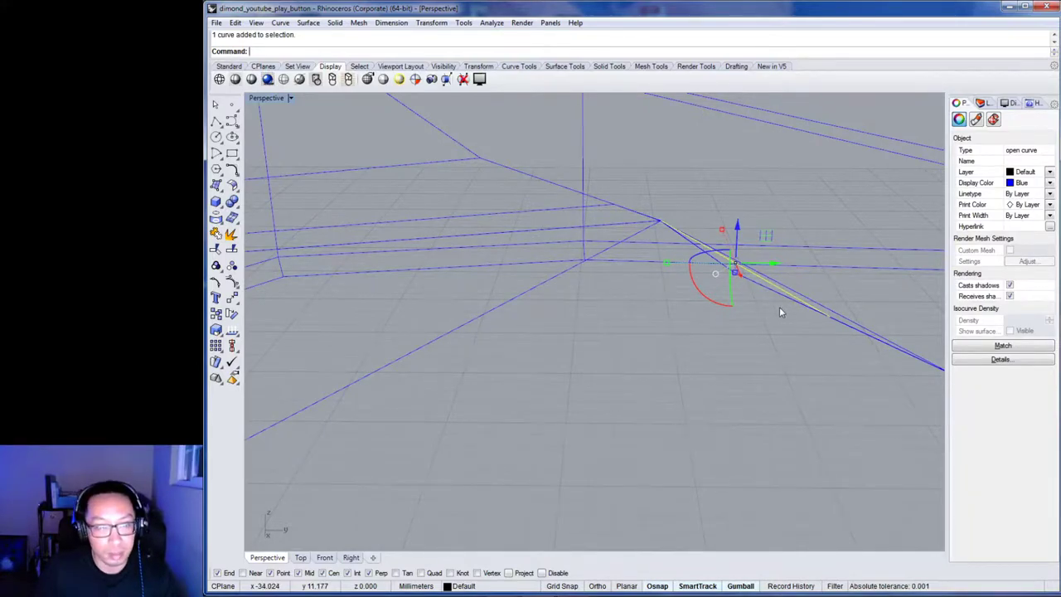
pyautogui.moveTo(779, 307); pyautogui.dragTo(779, 304, button='right')
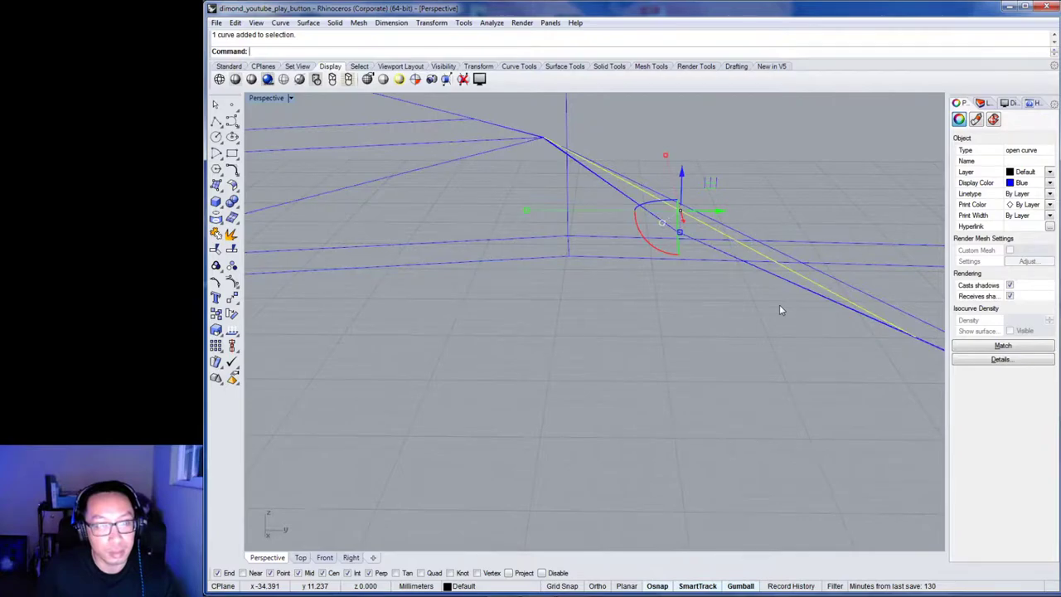
pyautogui.press('Delete')
# Delete the remaining long curve that spans from the corner vertex across the bend in the lower front edge.
pyautogui.scroll(5, 779, 310)
pyautogui.scroll(-4, 789, 311)
pyautogui.moveTo(837, 320); pyautogui.dragTo(704, 297, button='right')
pyautogui.scroll(8, 800, 317)
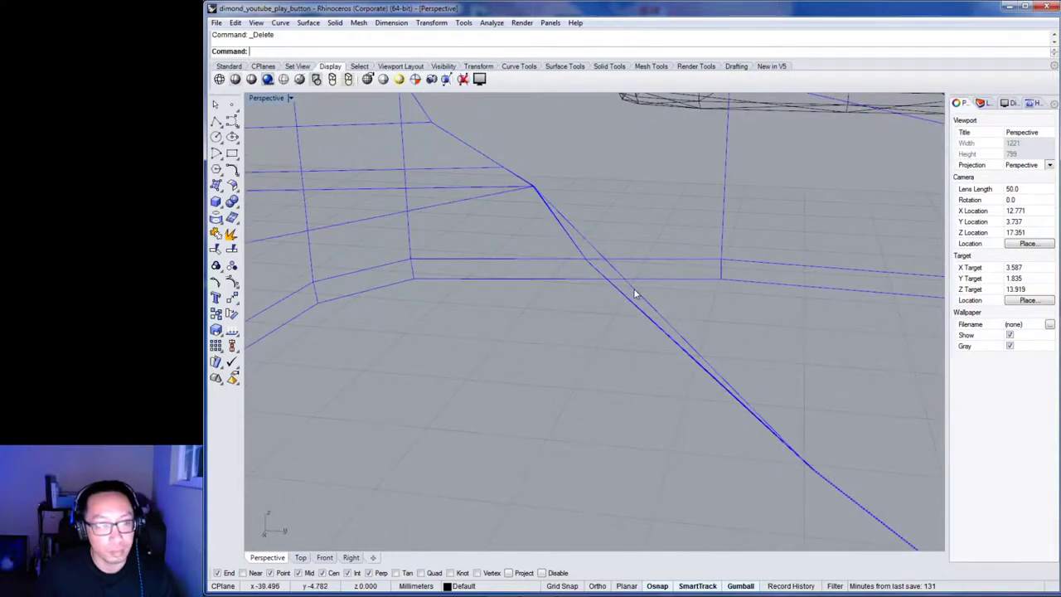
pyautogui.click(643, 290)
pyautogui.press('Delete')
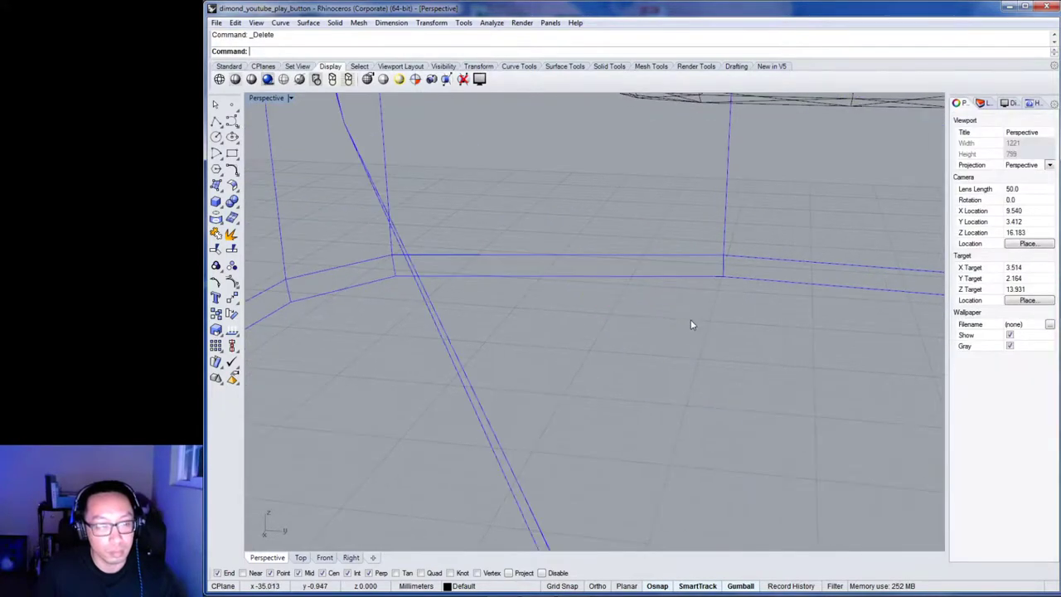
# Undo the last deletion, and select a short curve on the lower front edge to check its extent before clearing the selection.
pyautogui.moveTo(691, 319); pyautogui.dragTo(651, 371, button='right')
pyautogui.hotkey('ctrl', 'z')
pyautogui.click(461, 325)
pyautogui.moveTo(464, 329); pyautogui.dragTo(722, 367, button='right')
pyautogui.scroll(-3, 820, 410)
pyautogui.scroll(6, 713, 365)
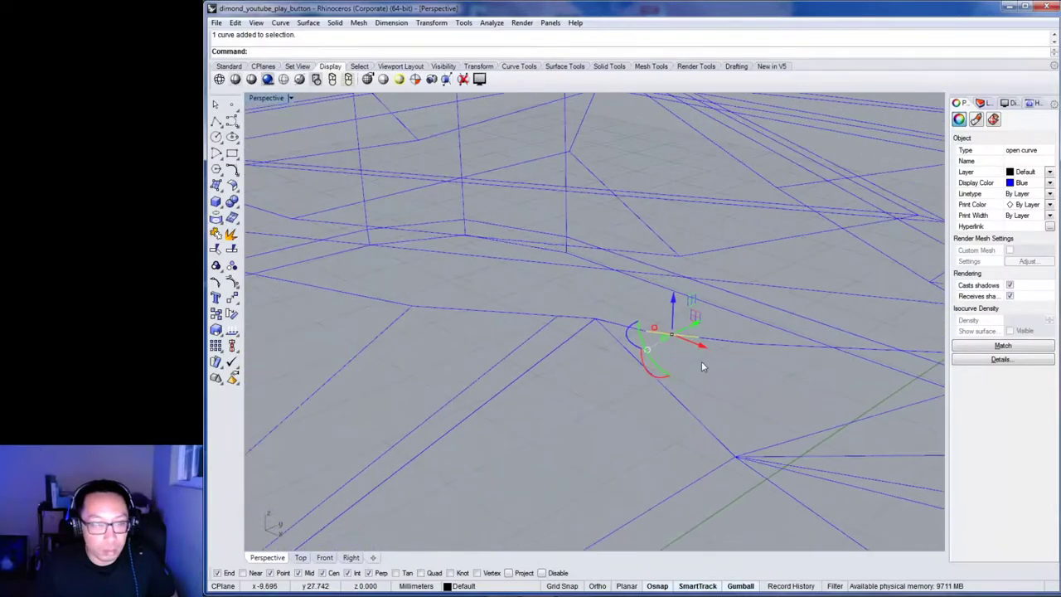
pyautogui.scroll(2, 686, 358)
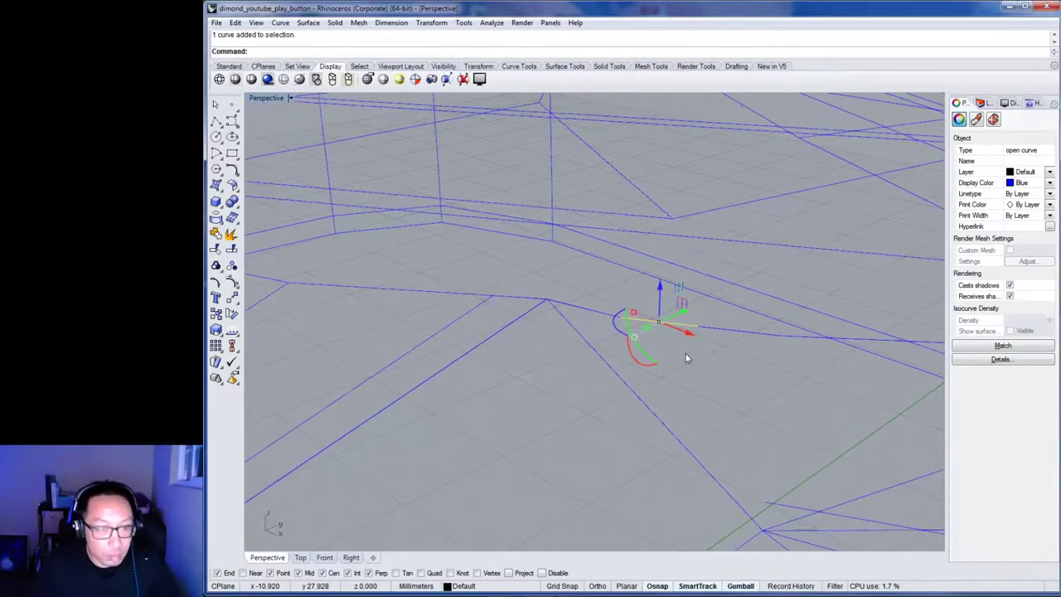
pyautogui.press('Escape')
# Delete one of the two overlapping curves on the long lower front edge segment ending at the triangle's tip.
pyautogui.scroll(8, 661, 339)
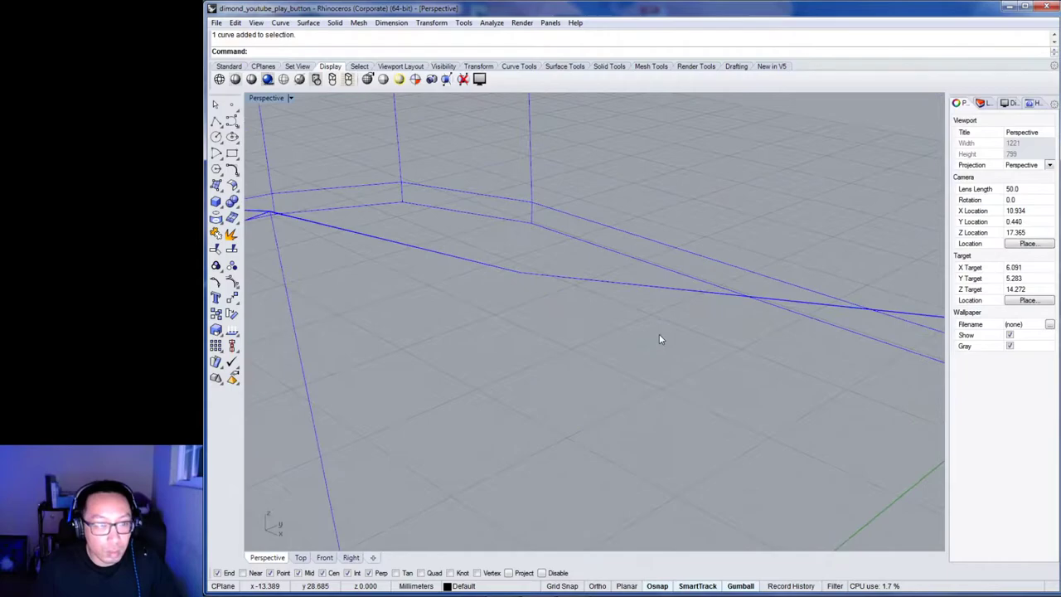
pyautogui.moveTo(660, 339); pyautogui.dragTo(809, 371, button='right')
pyautogui.scroll(-10, 626, 370)
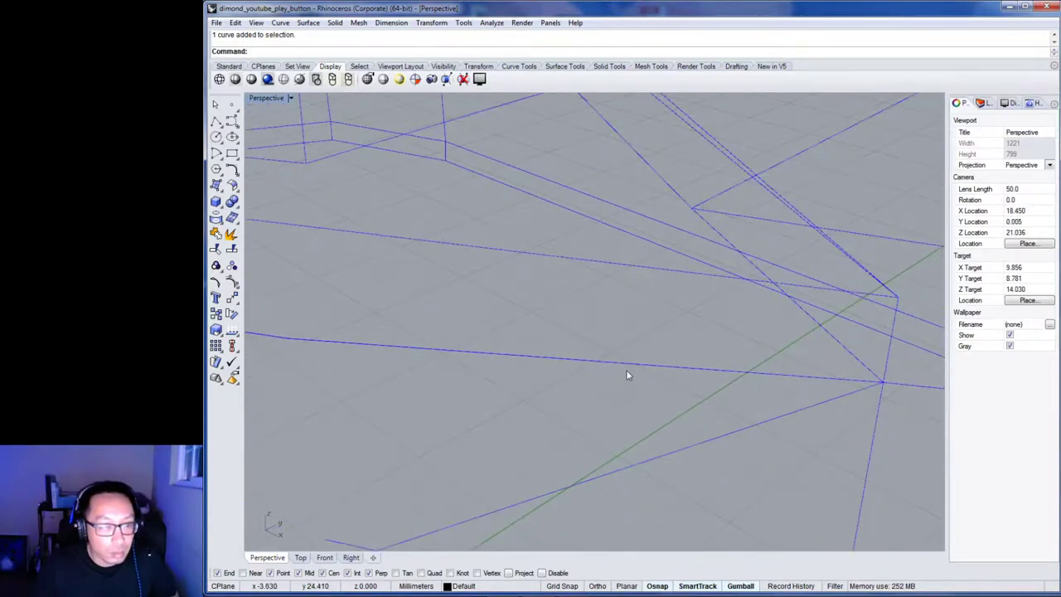
pyautogui.click(538, 364)
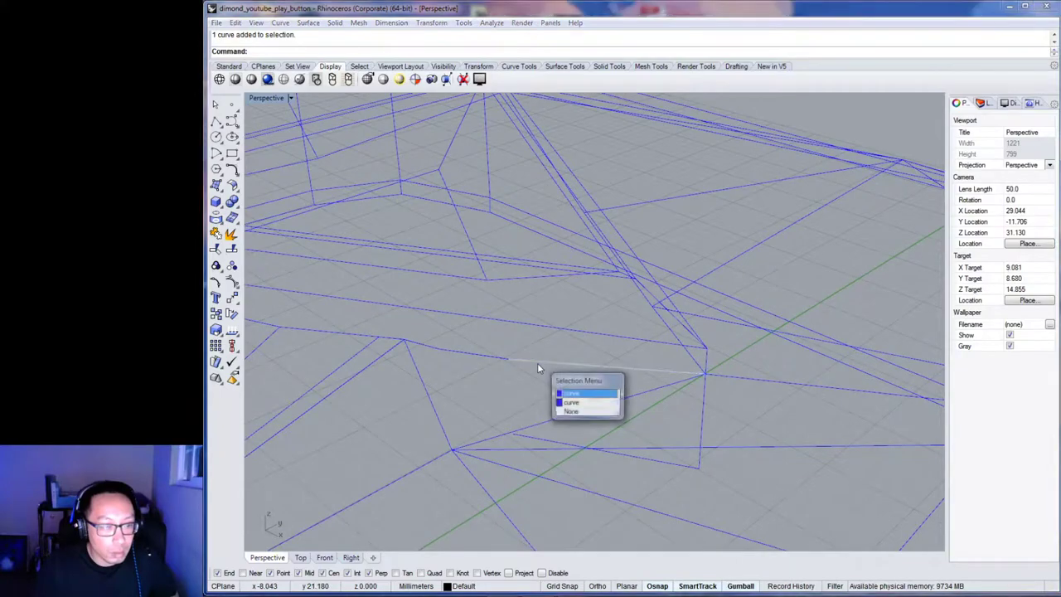
pyautogui.click(580, 396)
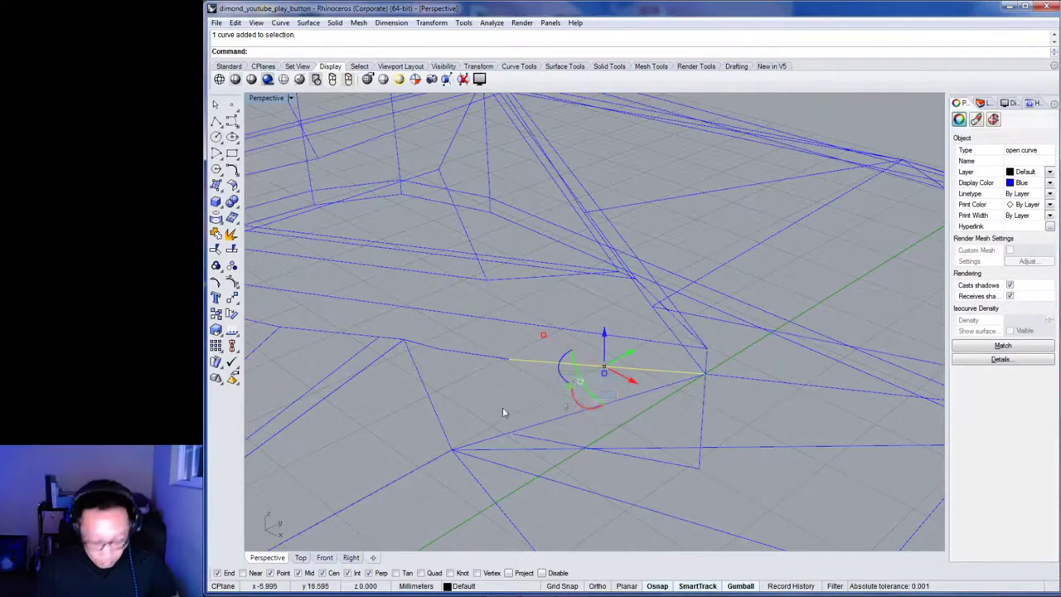
pyautogui.press('Delete')
# Delete one overlapping curve on the middle segment of the lower front edge and check the segment for further duplicates.
pyautogui.click(467, 356)
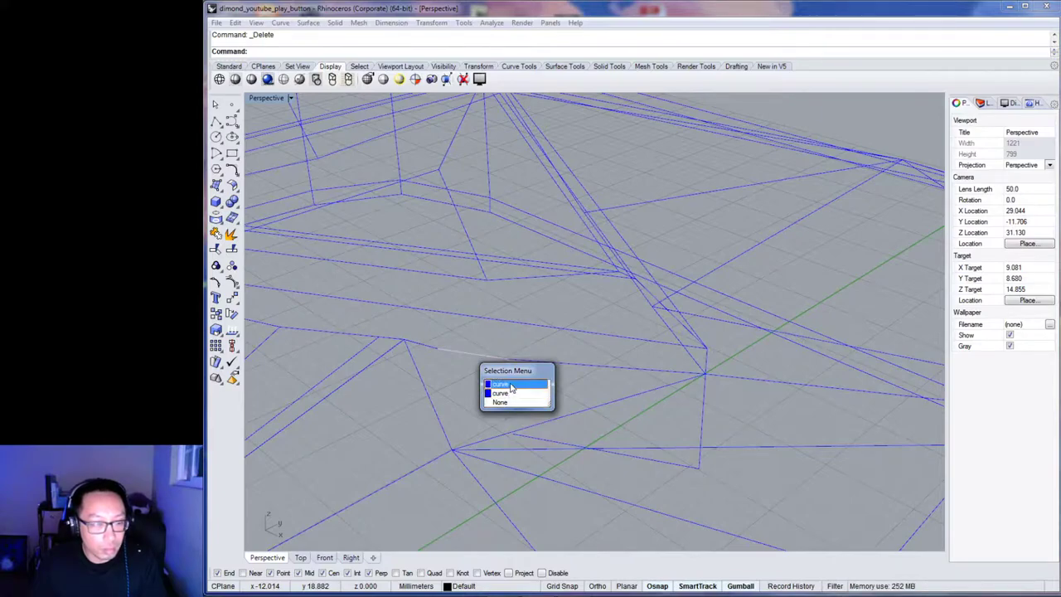
pyautogui.click(512, 385)
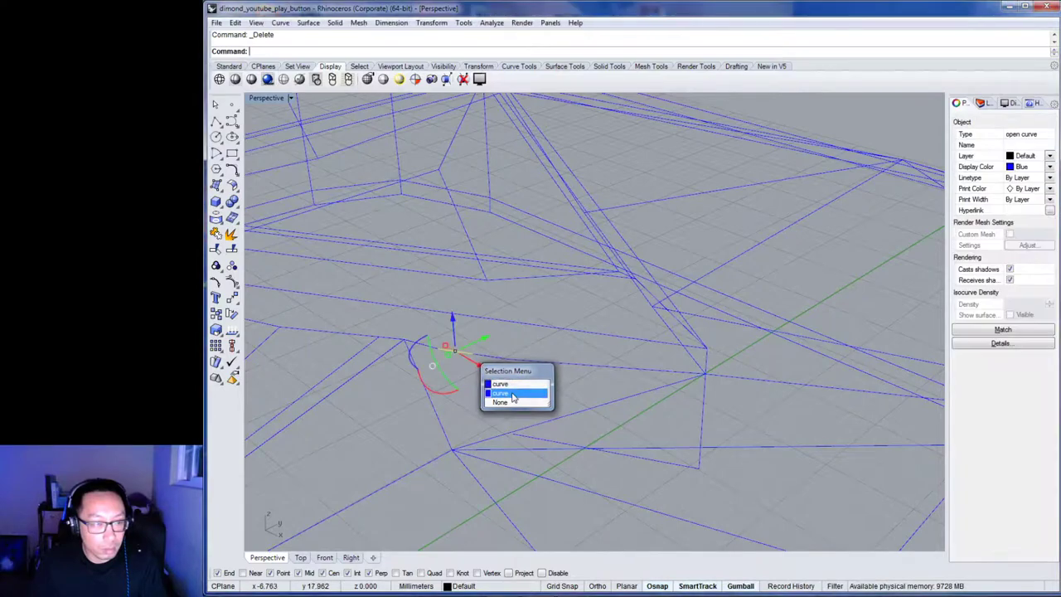
pyautogui.press('Delete')
pyautogui.click(469, 357)
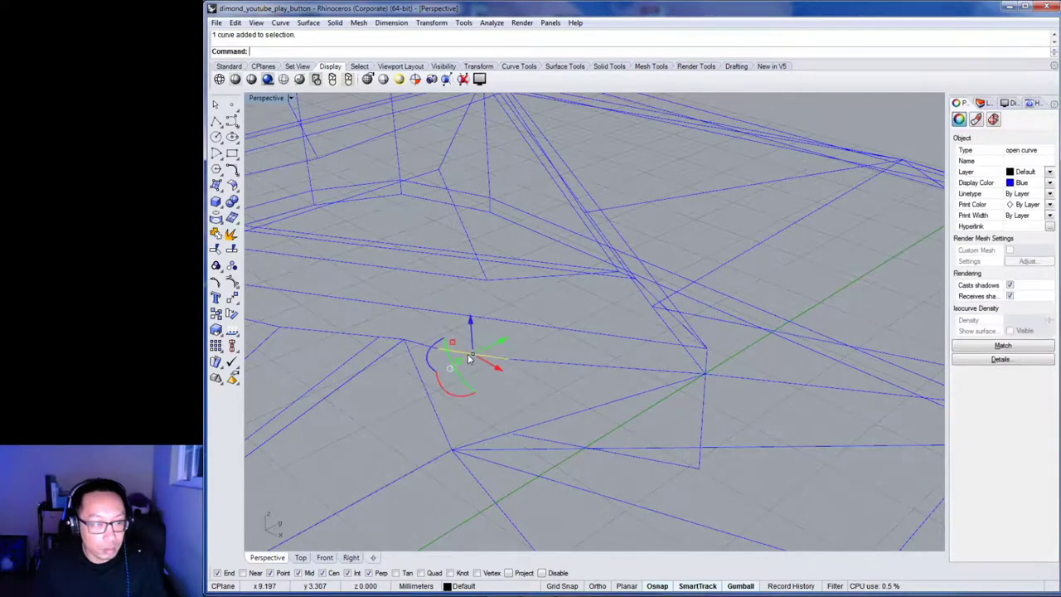
# Delete the duplicate curves stacked on the short lower front edge segment next to the corner vertex.
pyautogui.click(425, 347)
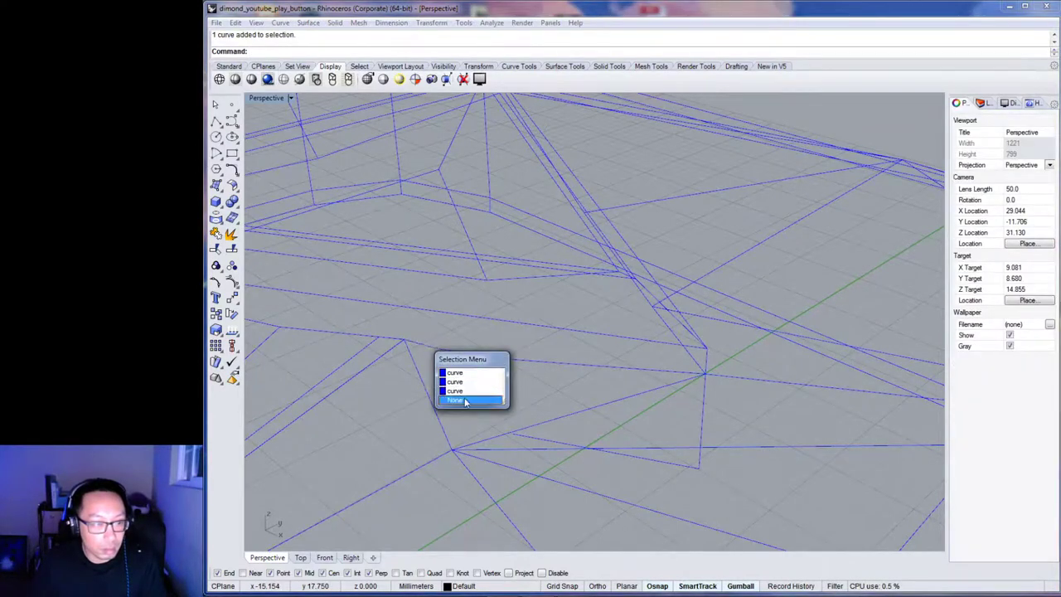
pyautogui.click(469, 373)
pyautogui.press('Delete')
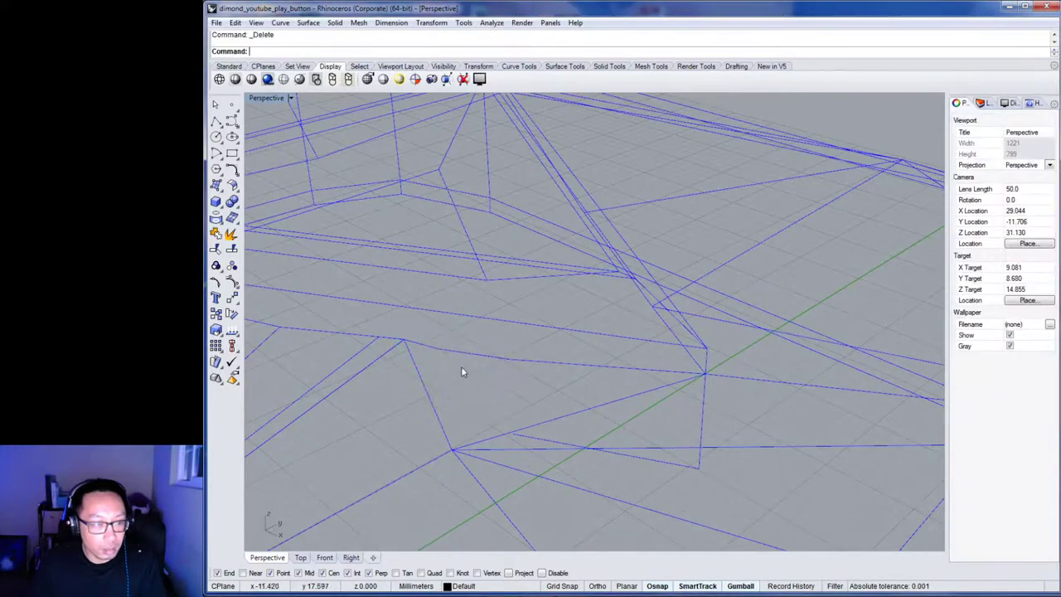
pyautogui.click(426, 349)
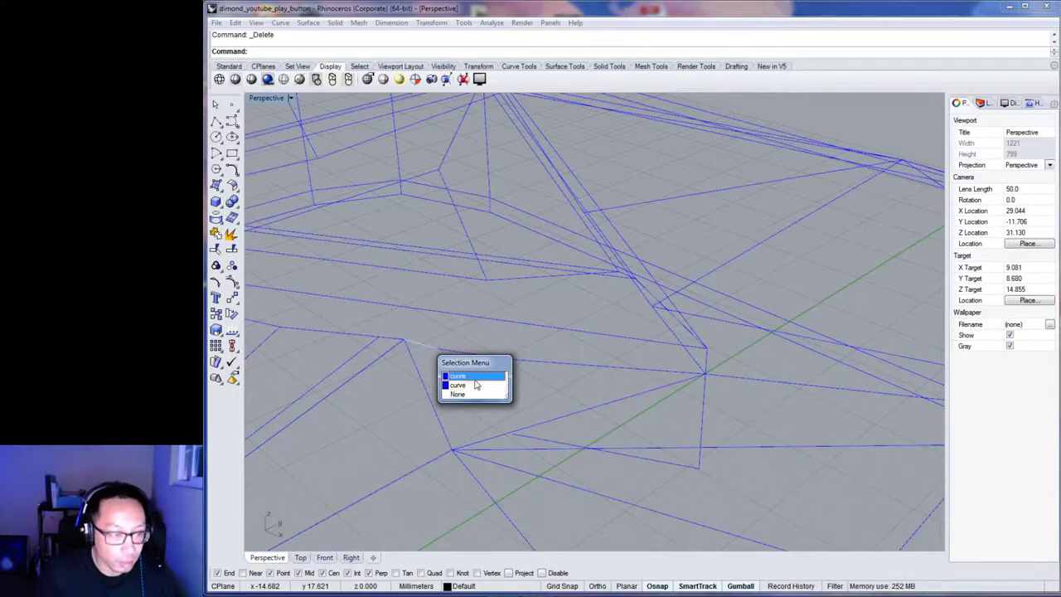
pyautogui.click(477, 384)
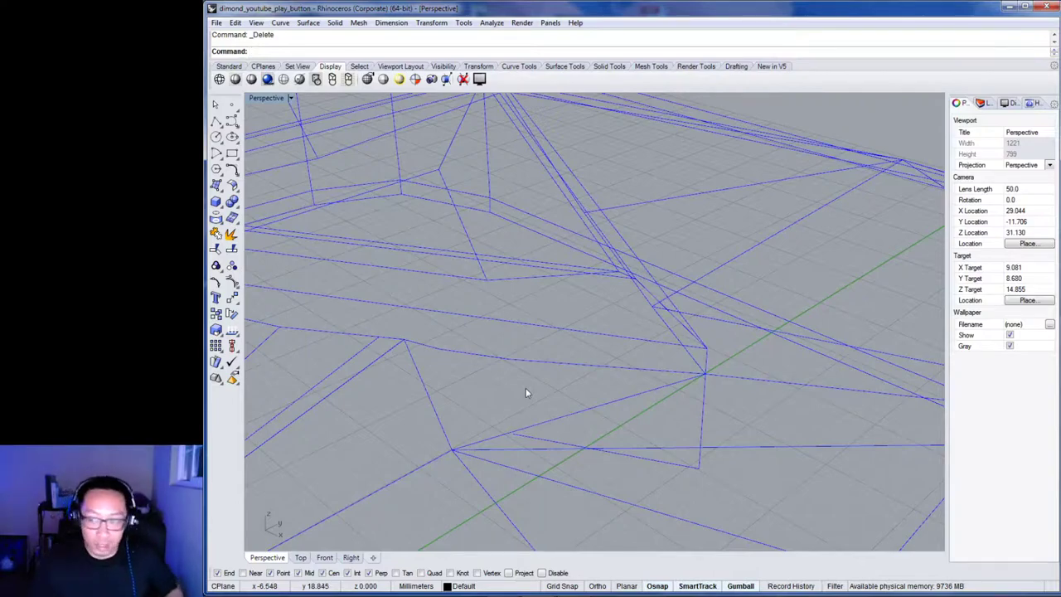
pyautogui.scroll(-6, 509, 397)
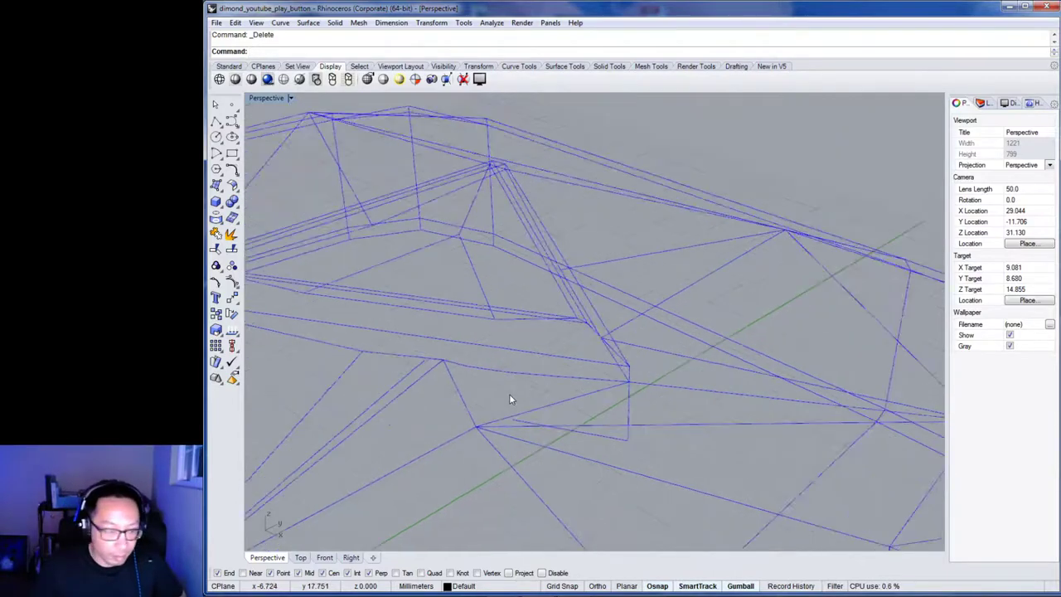
pyautogui.moveTo(509, 396); pyautogui.dragTo(570, 434, button='right')
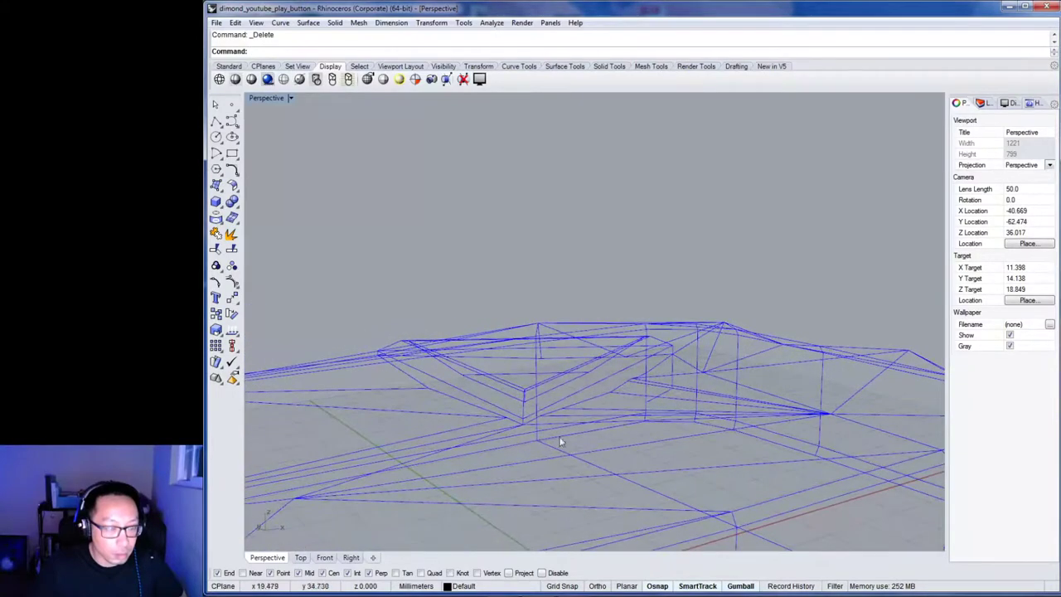
pyautogui.moveTo(539, 498); pyautogui.dragTo(606, 400, button='right')
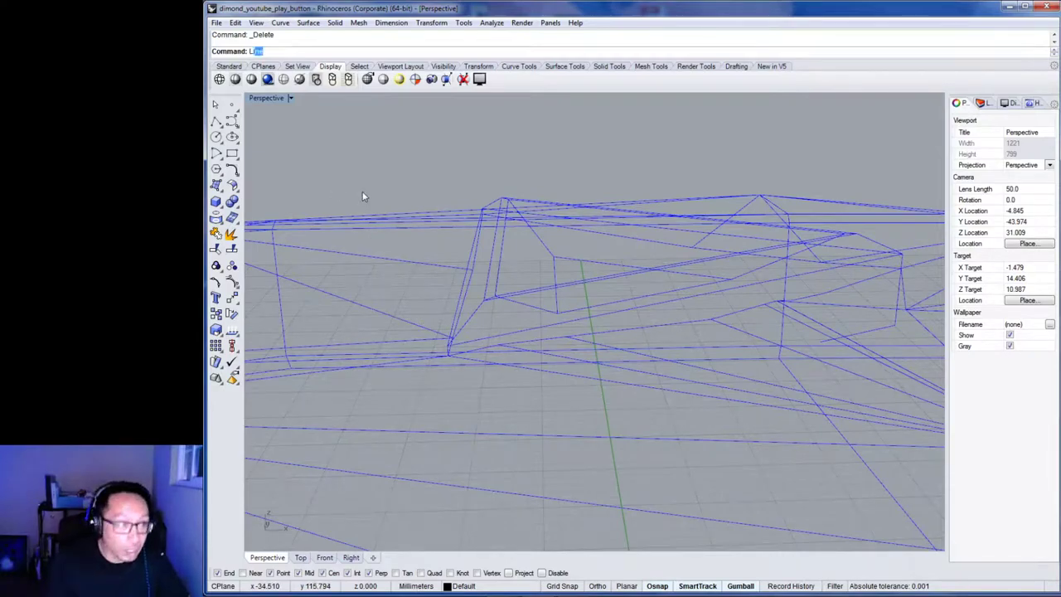
pyautogui.write('L')
pyautogui.press('Return')
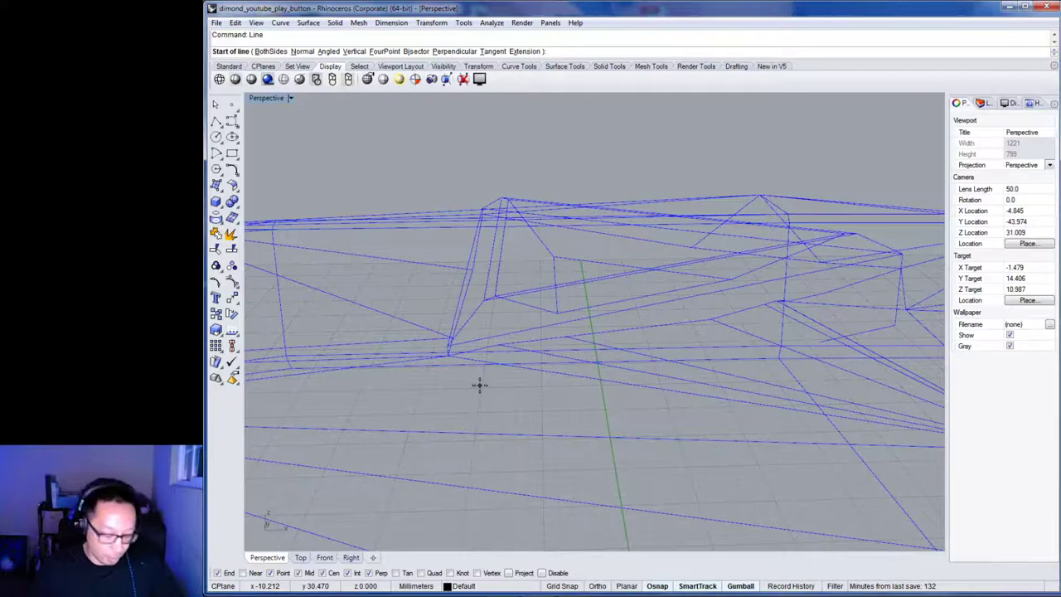
pyautogui.press('Escape')
pyautogui.click(594, 262)
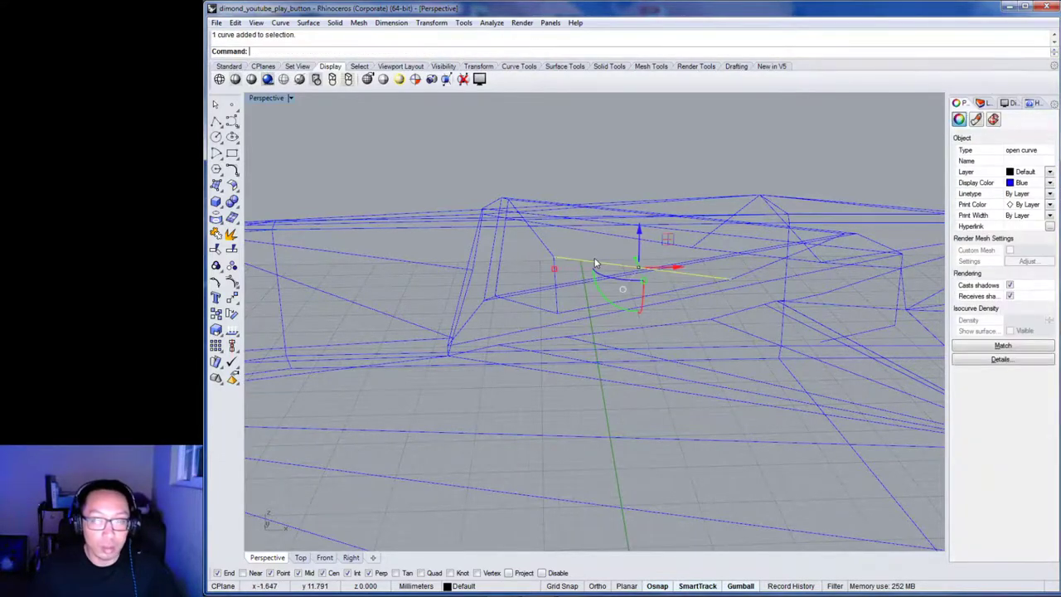
pyautogui.press('Delete')
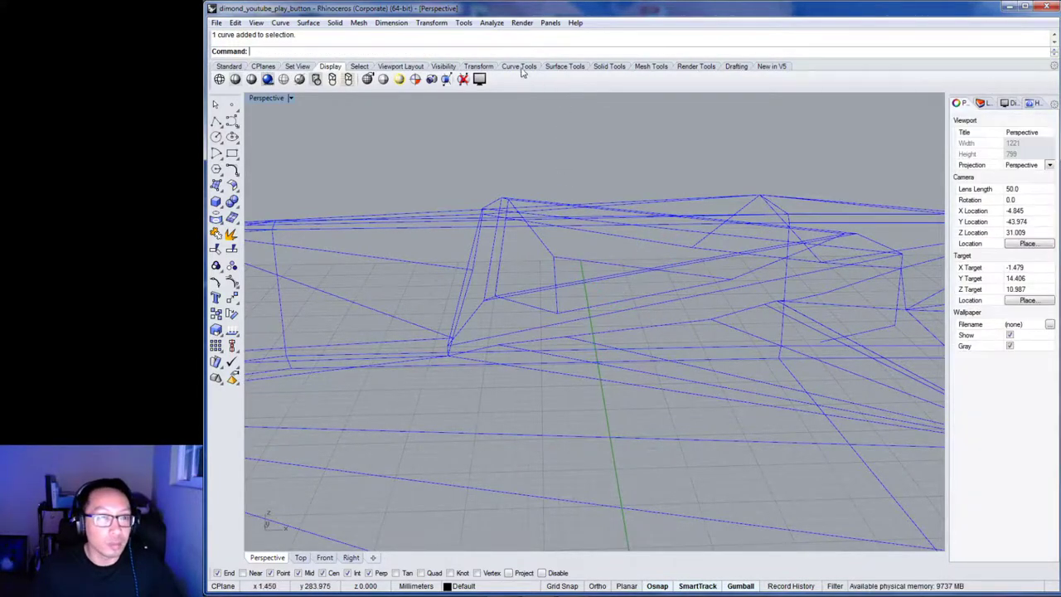
pyautogui.click(517, 67)
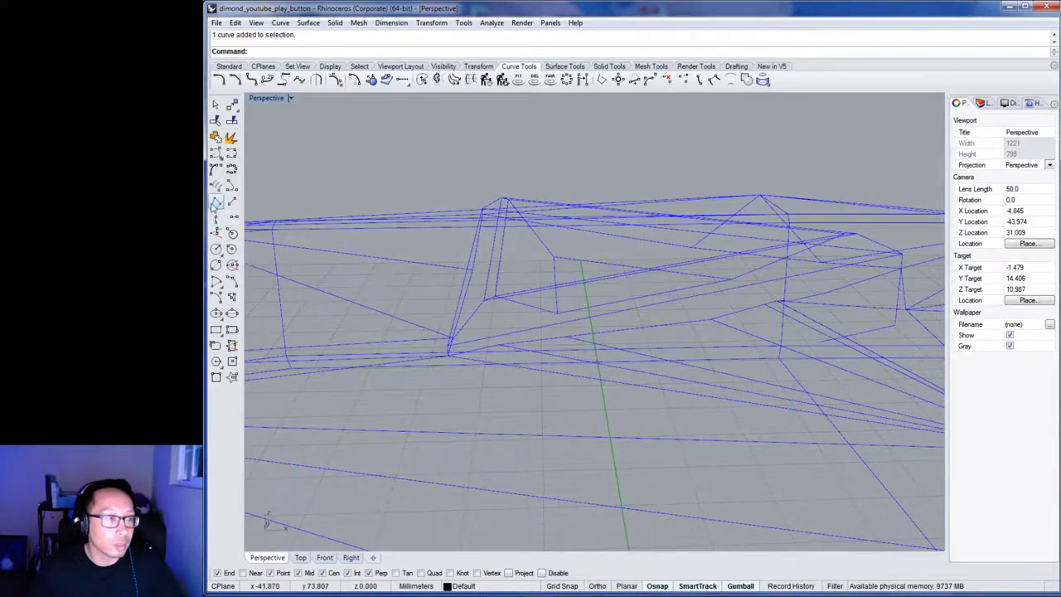
pyautogui.click(216, 203)
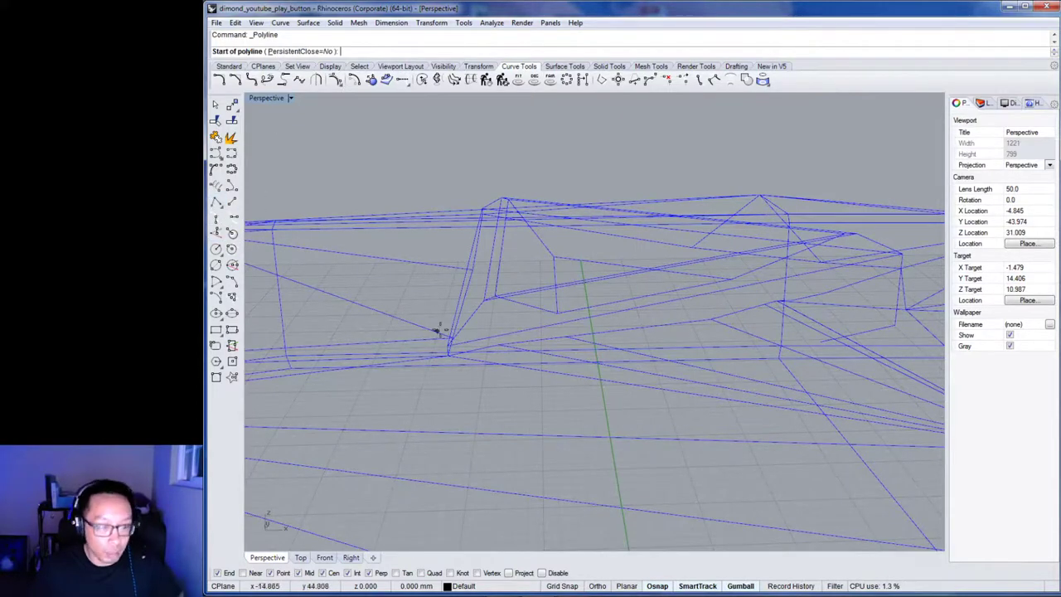
pyautogui.scroll(3, 460, 359)
pyautogui.moveTo(460, 359)
pyautogui.mouseDown(button='right')
pyautogui.moveTo(438, 365)
pyautogui.moveTo(447, 374)
pyautogui.mouseUp(button='right')
pyautogui.click(563, 432)
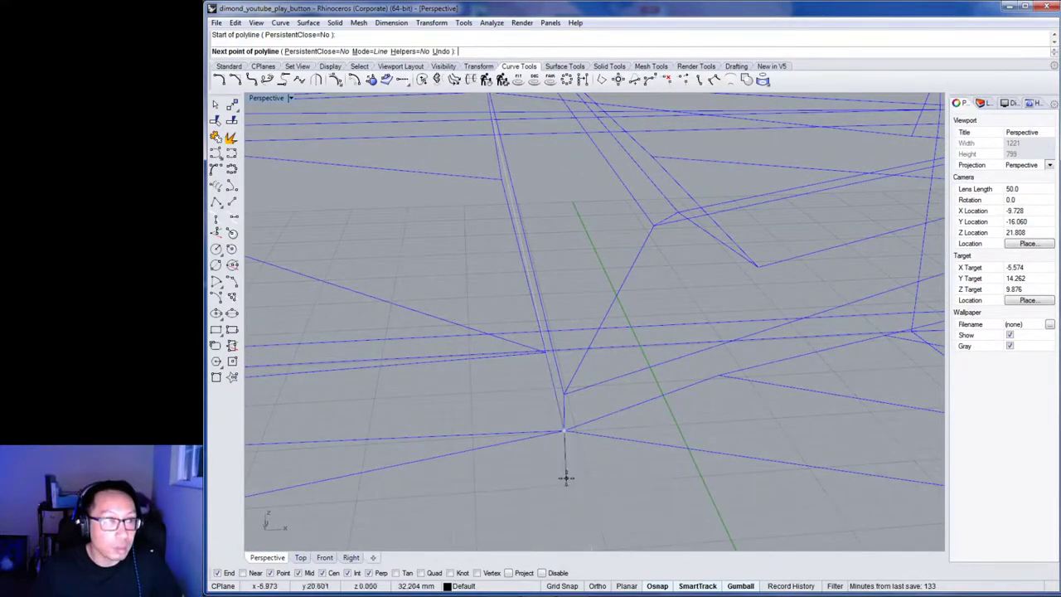
pyautogui.scroll(-4, 573, 474)
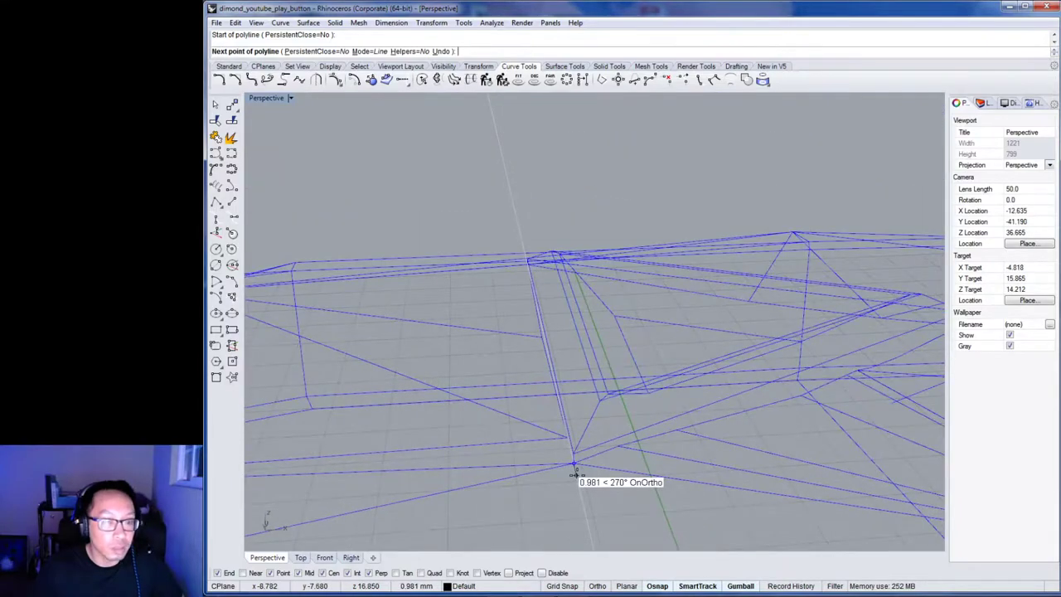
pyautogui.scroll(-2, 574, 474)
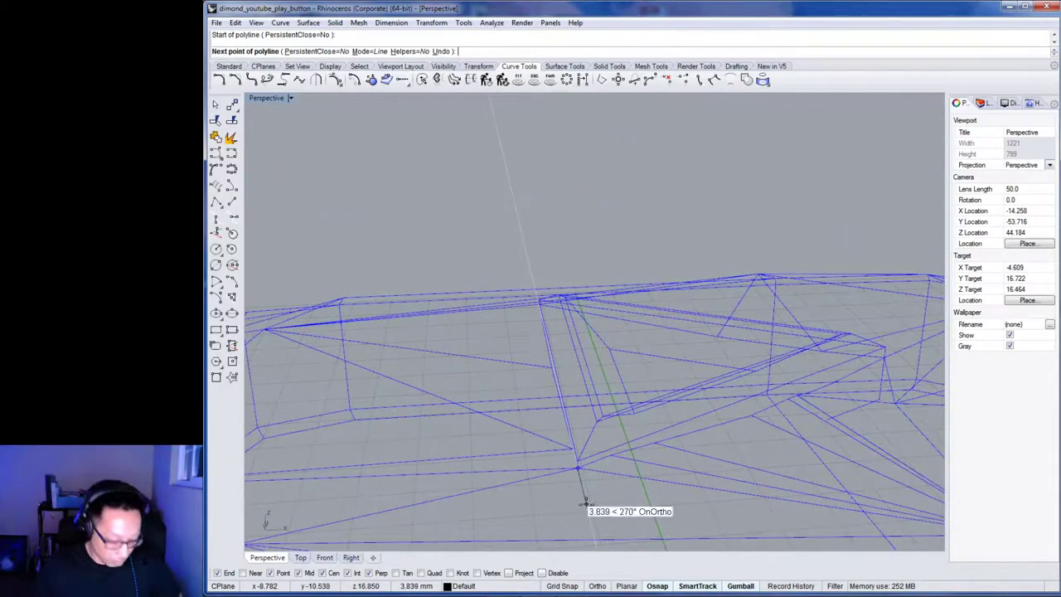
pyautogui.keyDown('shift'); pyautogui.moveTo(585, 503); pyautogui.dragTo(525, 407, button='right'); pyautogui.keyUp('shift')
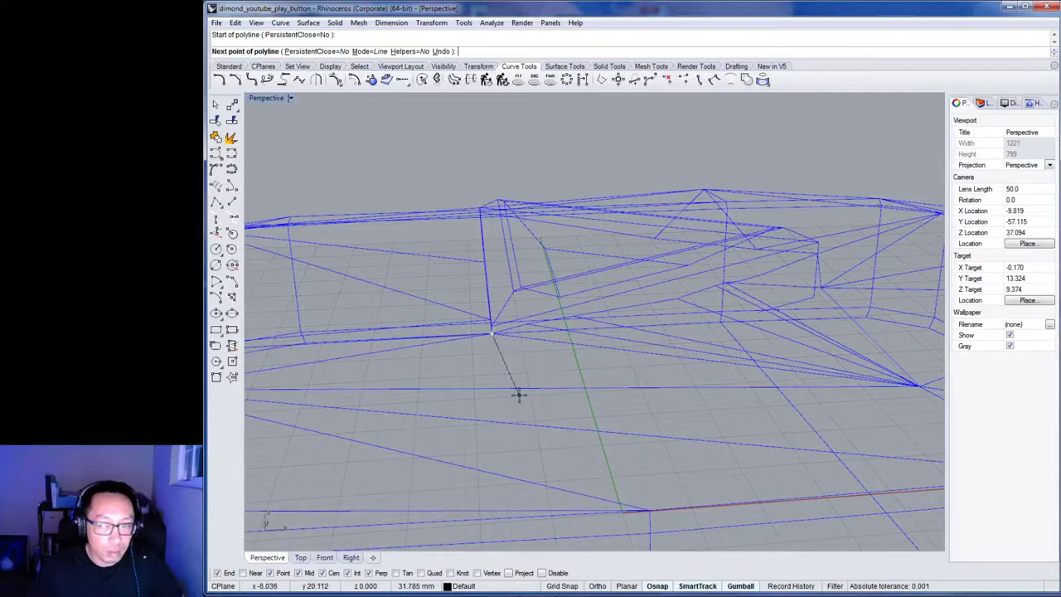
pyautogui.press('Escape')
# Examine the blue wireframe around the play triangle and its lower front edge from several angles, including from below.
pyautogui.scroll(3, 567, 395)
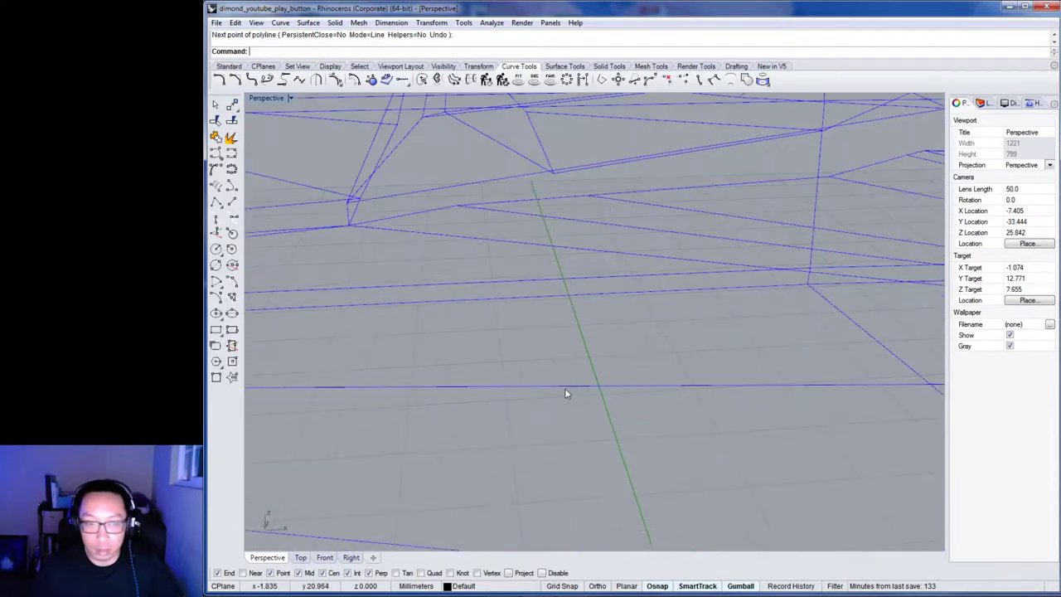
pyautogui.moveTo(730, 335); pyautogui.dragTo(638, 335, button='right')
pyautogui.scroll(2, 625, 386)
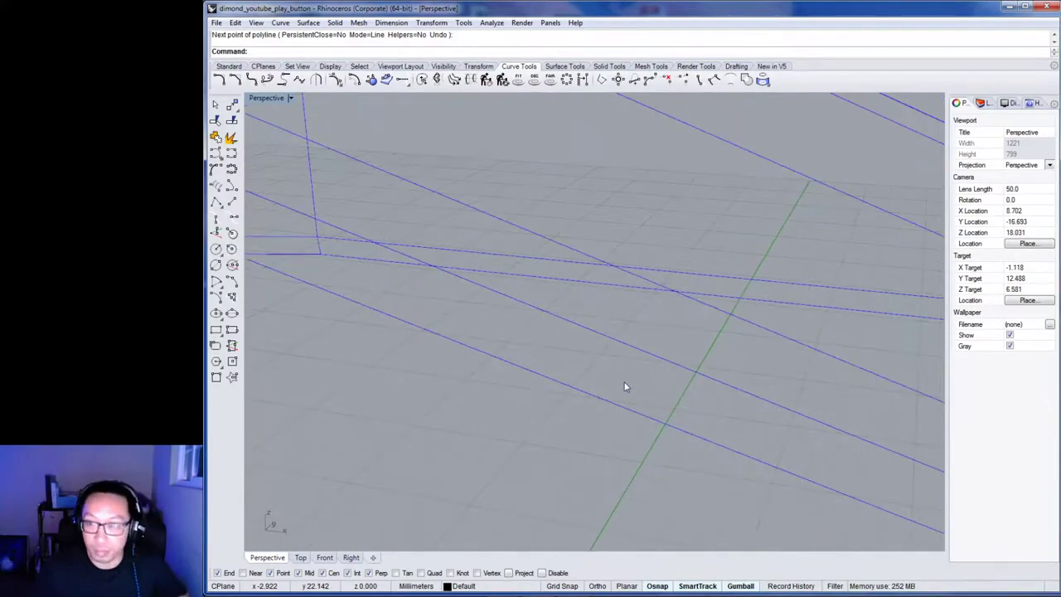
pyautogui.scroll(-5, 552, 381)
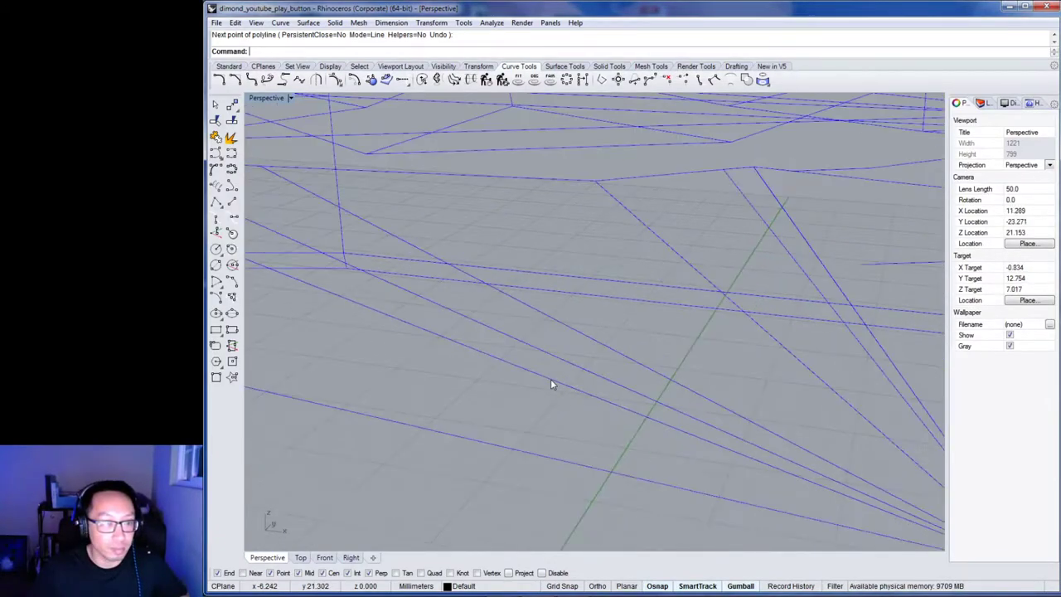
pyautogui.moveTo(562, 380); pyautogui.dragTo(594, 277, button='right')
pyautogui.scroll(-7, 463, 404)
pyautogui.scroll(5, 575, 215)
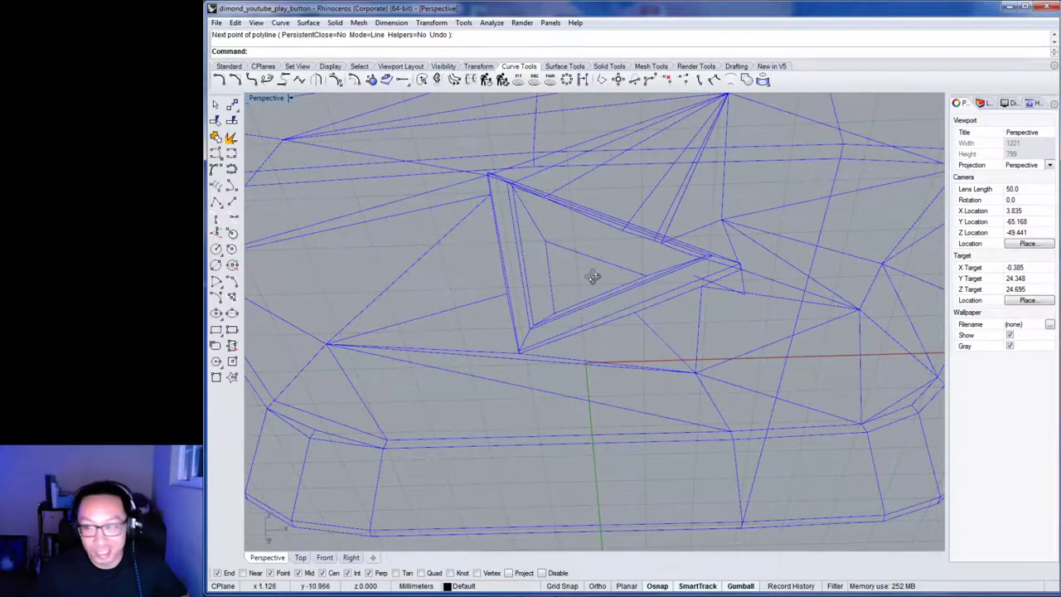
pyautogui.moveTo(593, 283); pyautogui.dragTo(608, 371, button='right')
pyautogui.scroll(4, 609, 371)
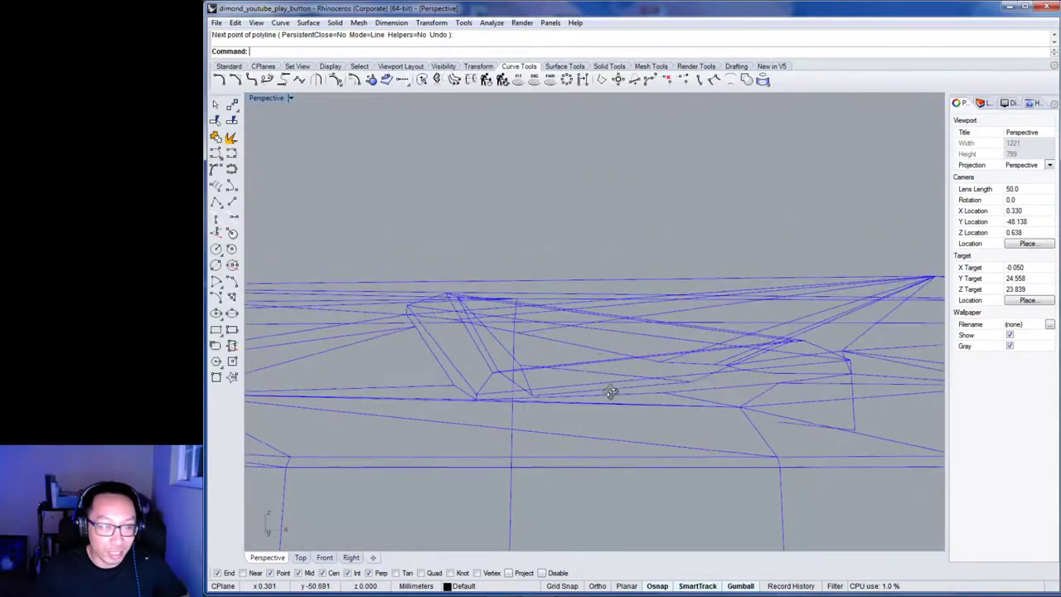
# Select the closed polysurface copy of the button and view its raised play triangle up close.
pyautogui.scroll(-10, 590, 424)
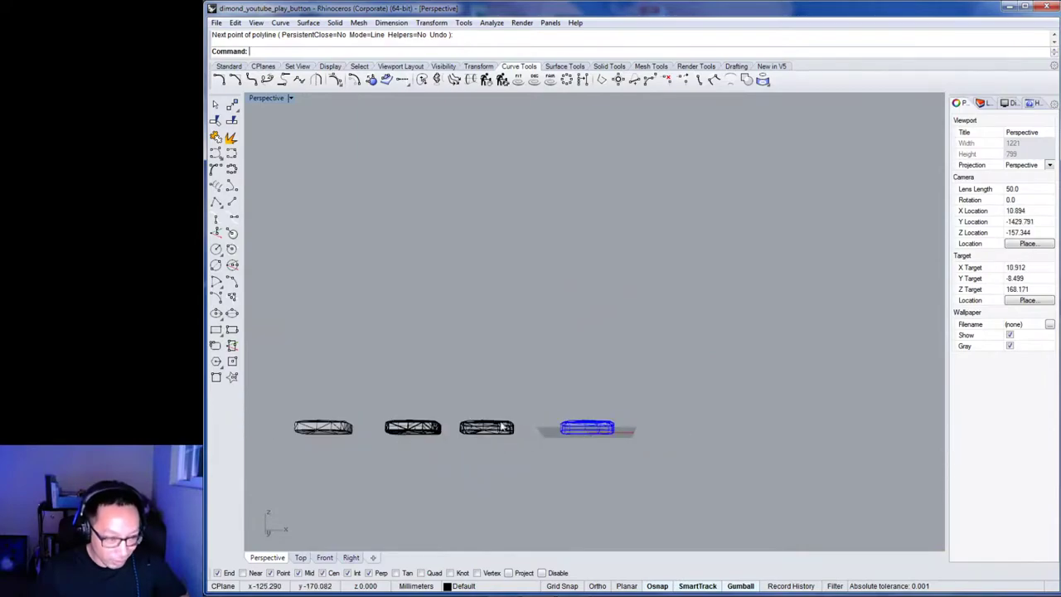
pyautogui.keyDown('shift'); pyautogui.moveTo(439, 460); pyautogui.dragTo(557, 495, button='right'); pyautogui.keyUp('shift')
pyautogui.scroll(10, 557, 495)
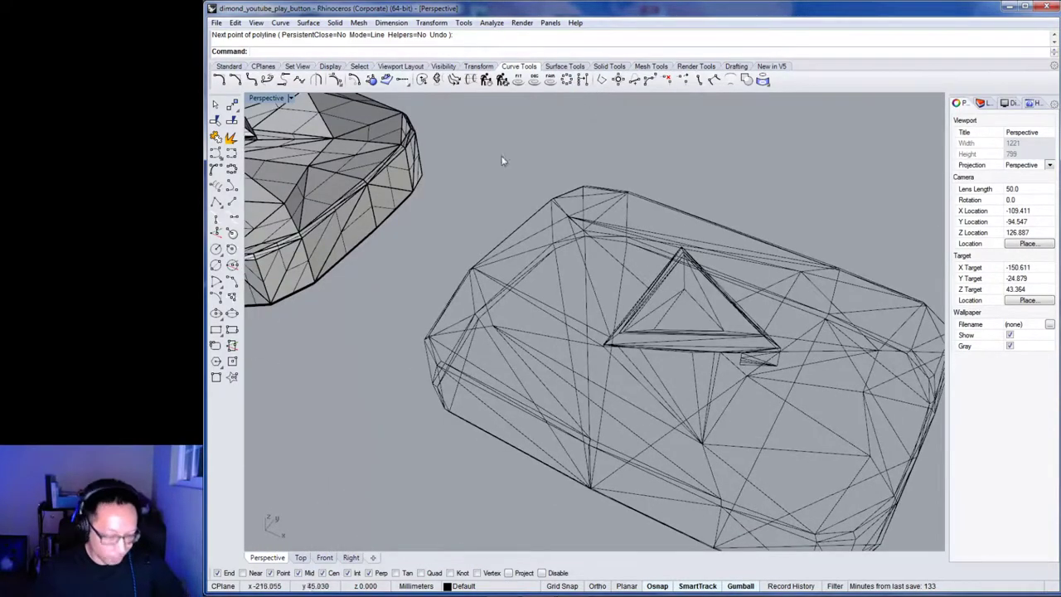
pyautogui.moveTo(442, 224)
pyautogui.keyDown('shift'); pyautogui.mouseDown(button='right')
pyautogui.moveTo(608, 367)
pyautogui.moveTo(639, 343)
pyautogui.moveTo(543, 354)
pyautogui.moveTo(741, 335)
pyautogui.moveTo(725, 262)
pyautogui.mouseUp(button='right'); pyautogui.keyUp('shift')
pyautogui.scroll(6, 607, 367)
pyautogui.click(726, 262)
pyautogui.moveTo(531, 349); pyautogui.dragTo(571, 313, button='right')
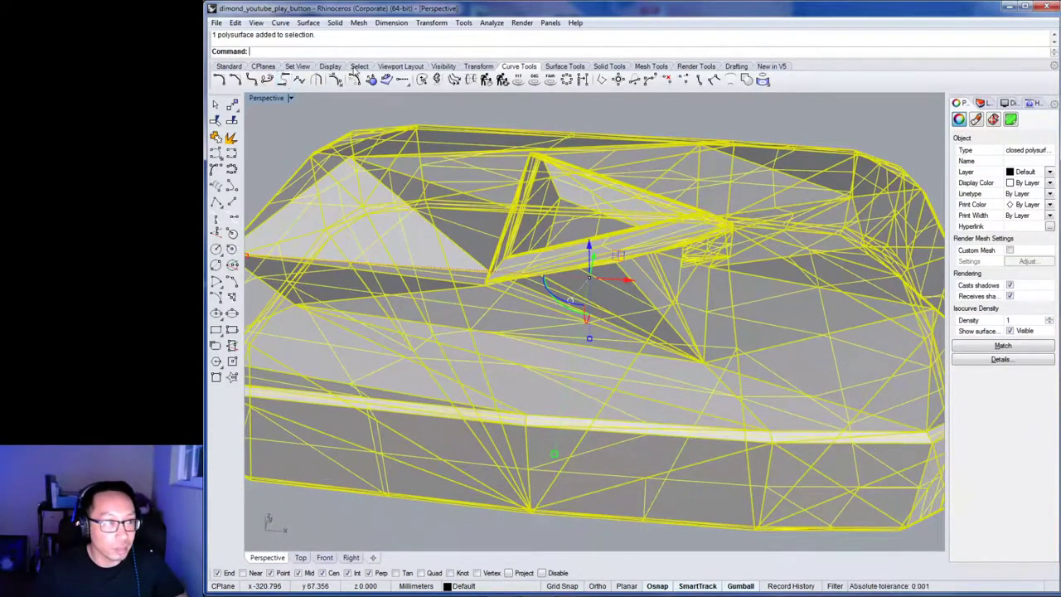
# Shade the view without object wires and set the display mode to Ghosted for the solid button.
pyautogui.click(359, 66)
pyautogui.click(415, 67)
pyautogui.click(445, 66)
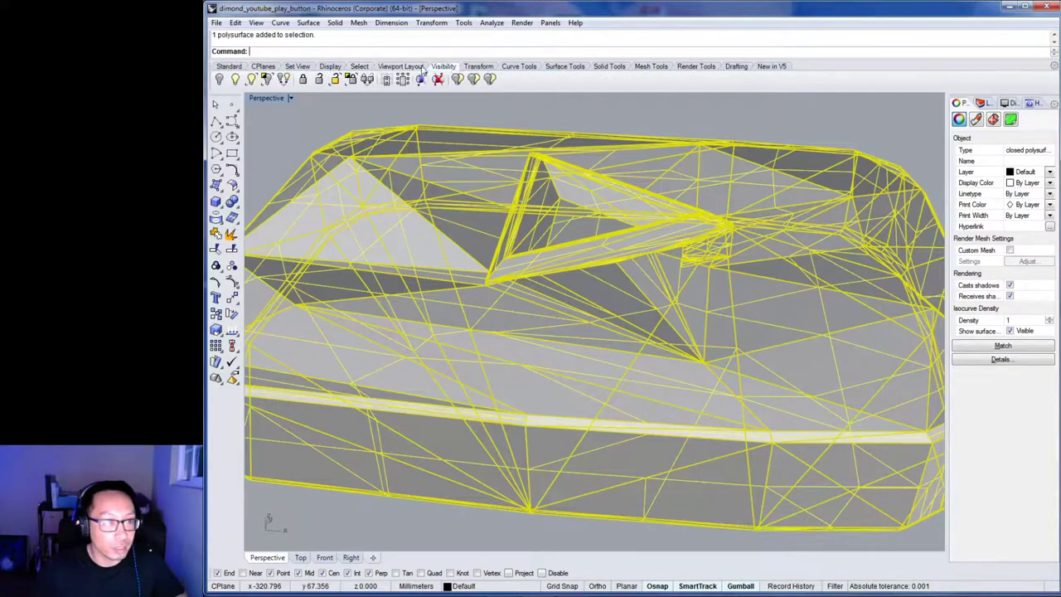
pyautogui.click(290, 68)
pyautogui.click(264, 66)
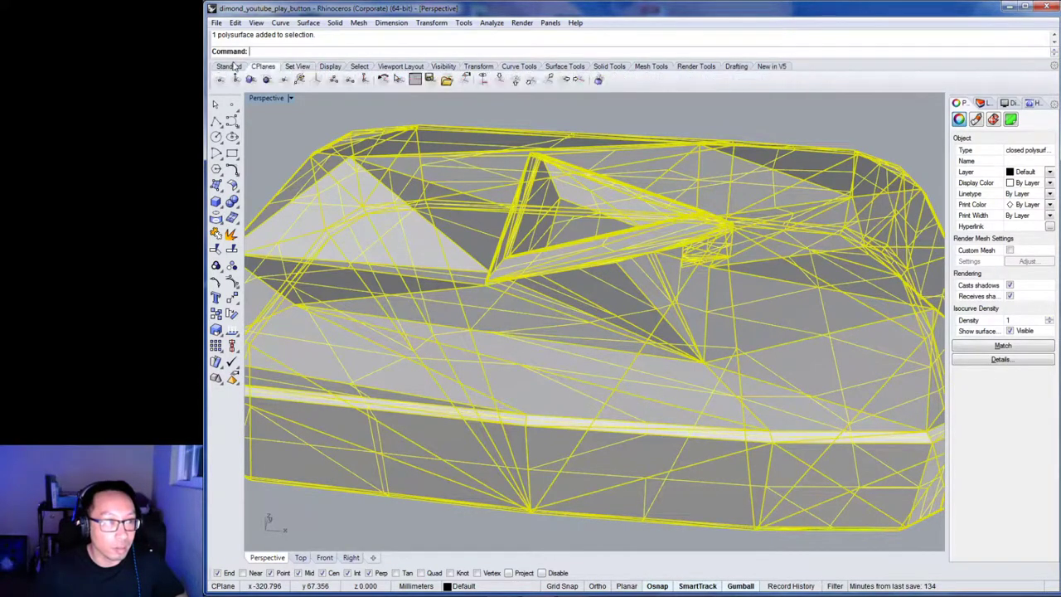
pyautogui.click(232, 66)
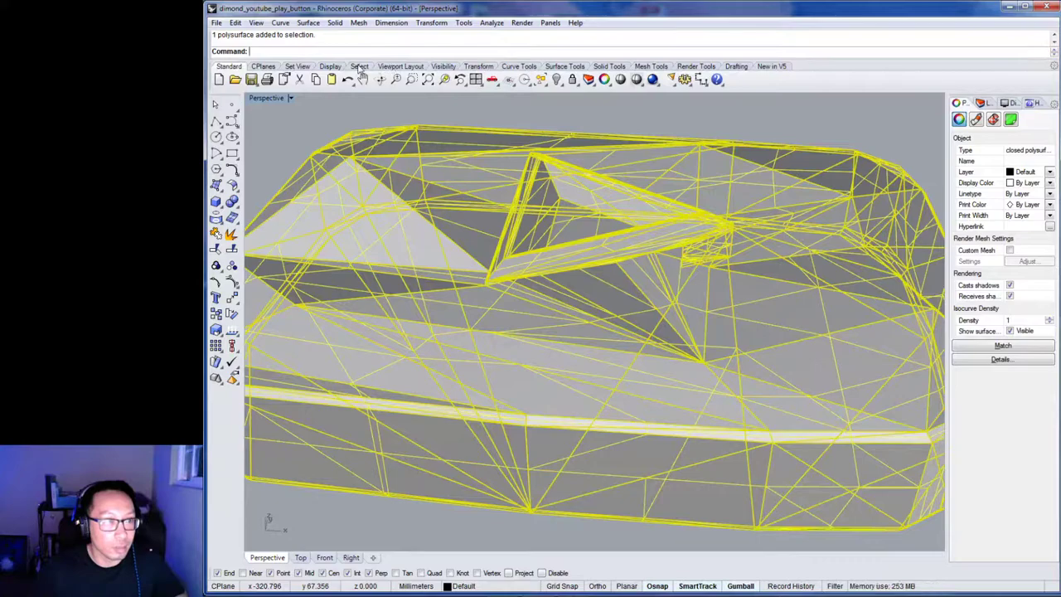
pyautogui.click(330, 67)
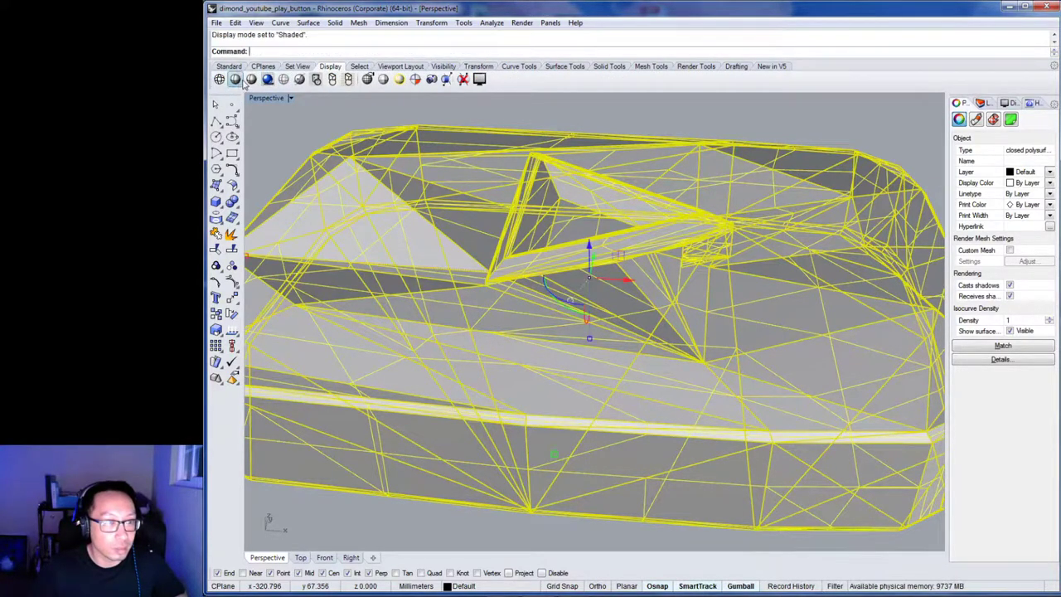
pyautogui.click(252, 80)
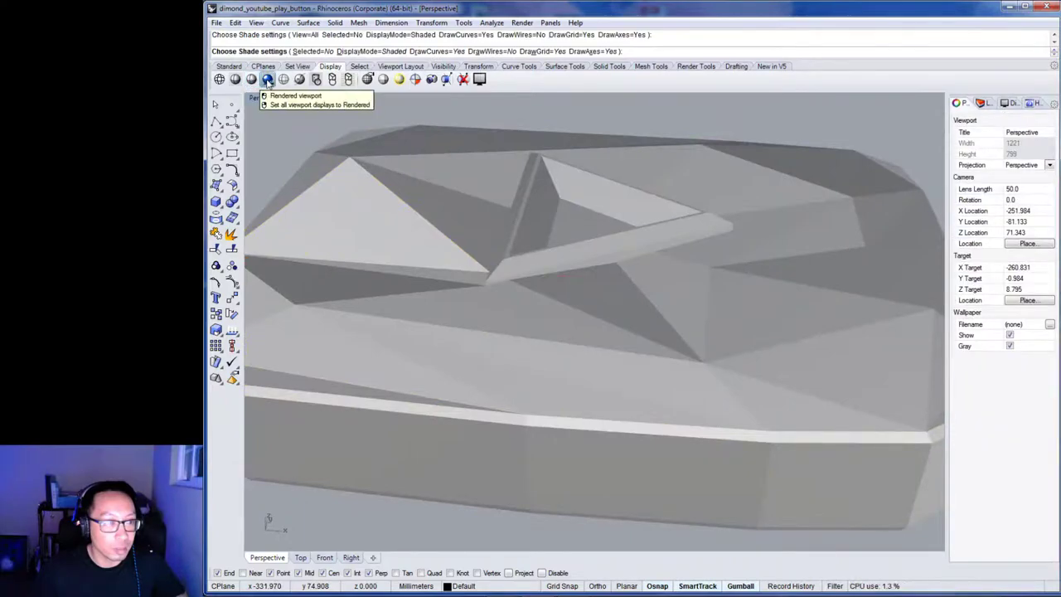
pyautogui.click(267, 80)
pyautogui.click(284, 80)
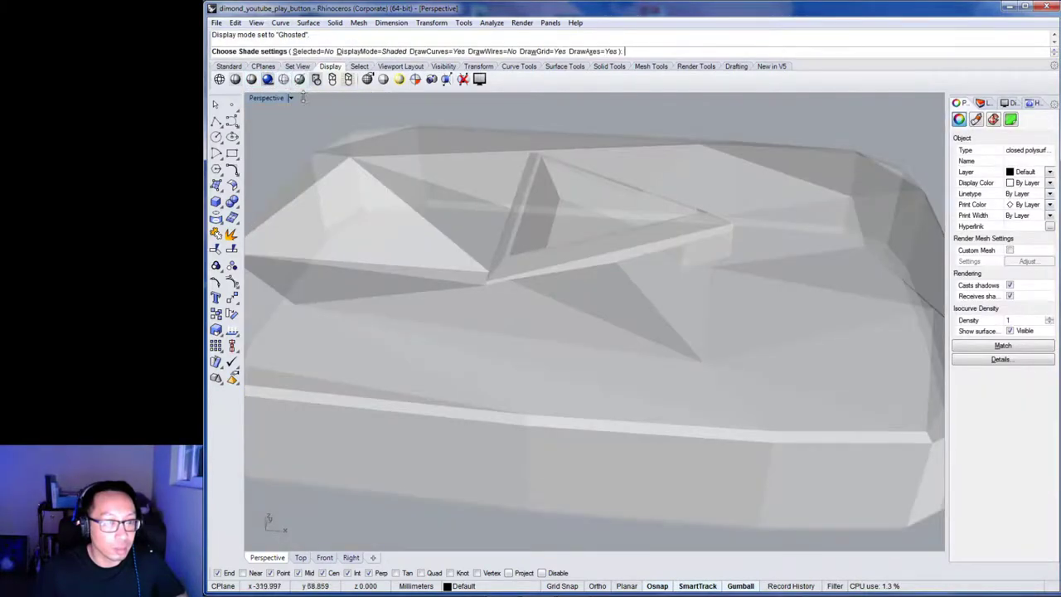
# Compare the ghosted solid button with the blue wireframe's play triangle, and end the shaded preview.
pyautogui.moveTo(569, 303); pyautogui.dragTo(579, 341, button='right')
pyautogui.scroll(-8, 580, 341)
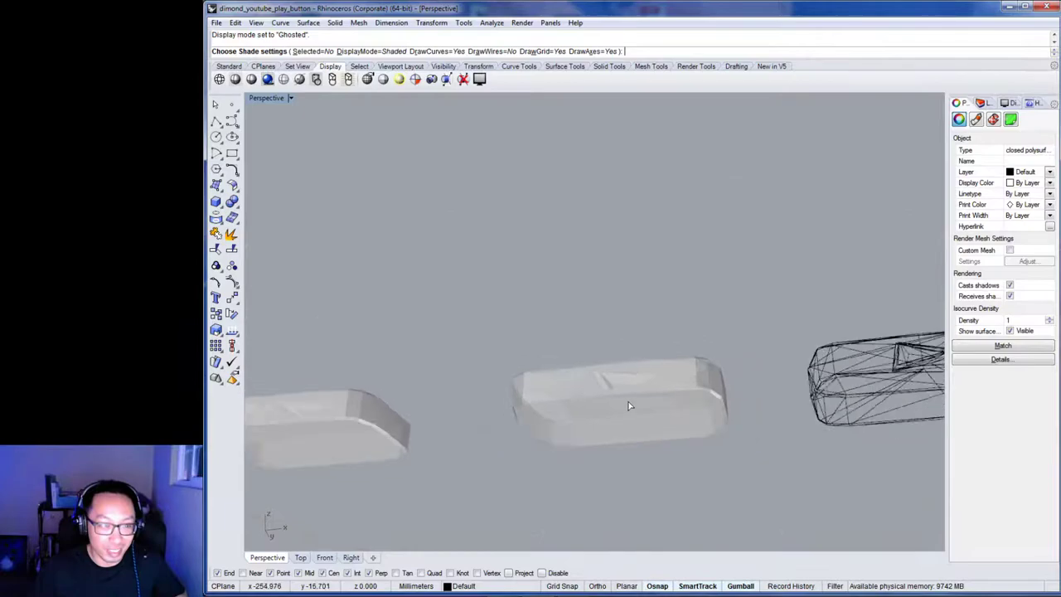
pyautogui.moveTo(637, 367); pyautogui.dragTo(596, 231, button='right')
pyautogui.scroll(4, 638, 366)
pyautogui.scroll(3, 639, 367)
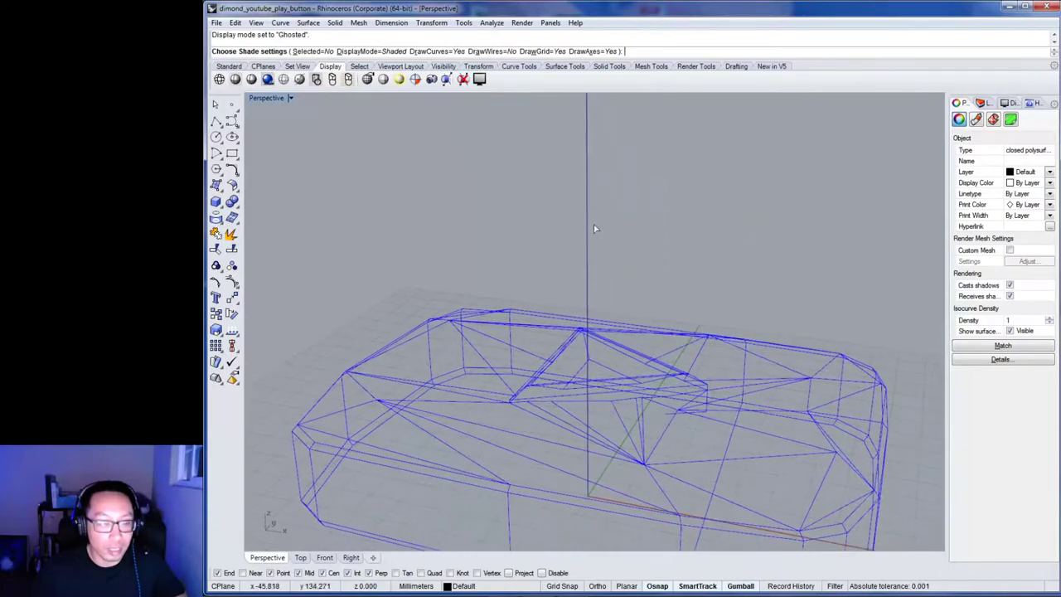
pyautogui.moveTo(591, 412); pyautogui.dragTo(613, 469, button='right')
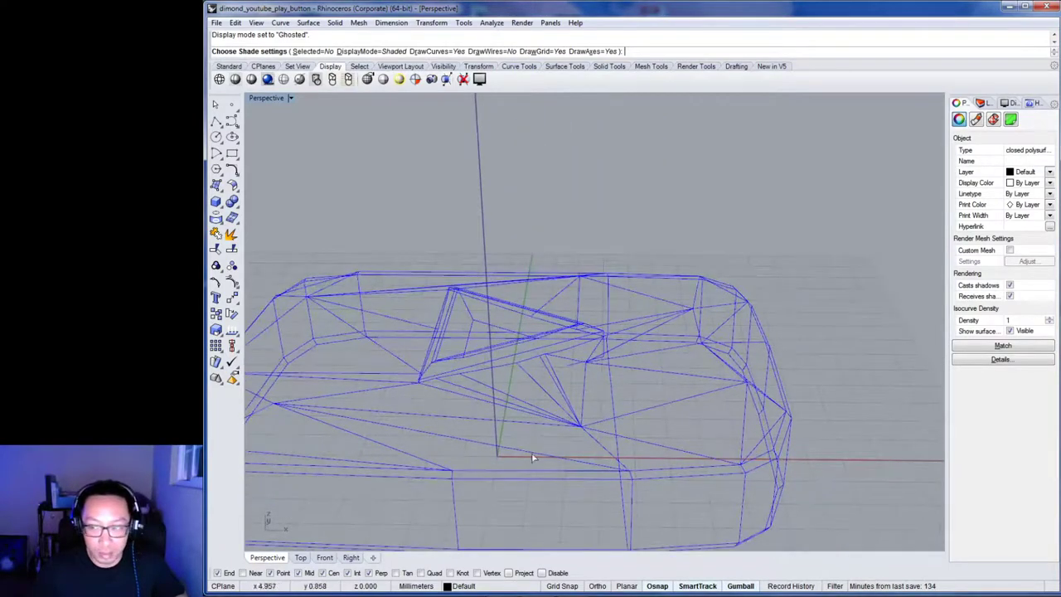
pyautogui.scroll(6, 544, 478)
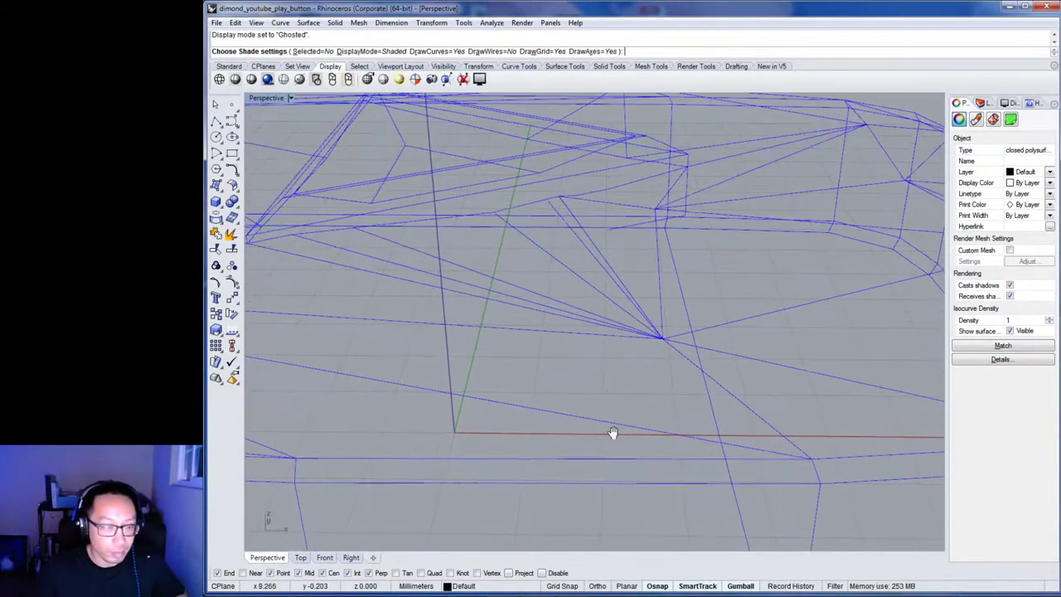
pyautogui.moveTo(776, 461); pyautogui.dragTo(602, 327, button='right')
pyautogui.press('Escape')
pyautogui.scroll(2, 481, 403)
pyautogui.scroll(3, 565, 317)
pyautogui.click(717, 332)
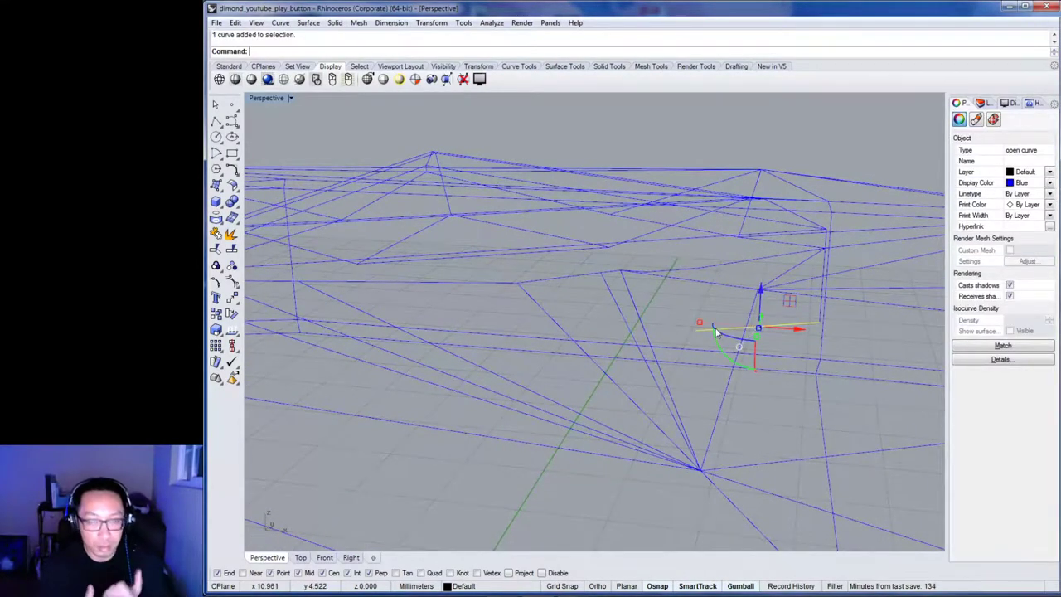
pyautogui.write('Extrude')
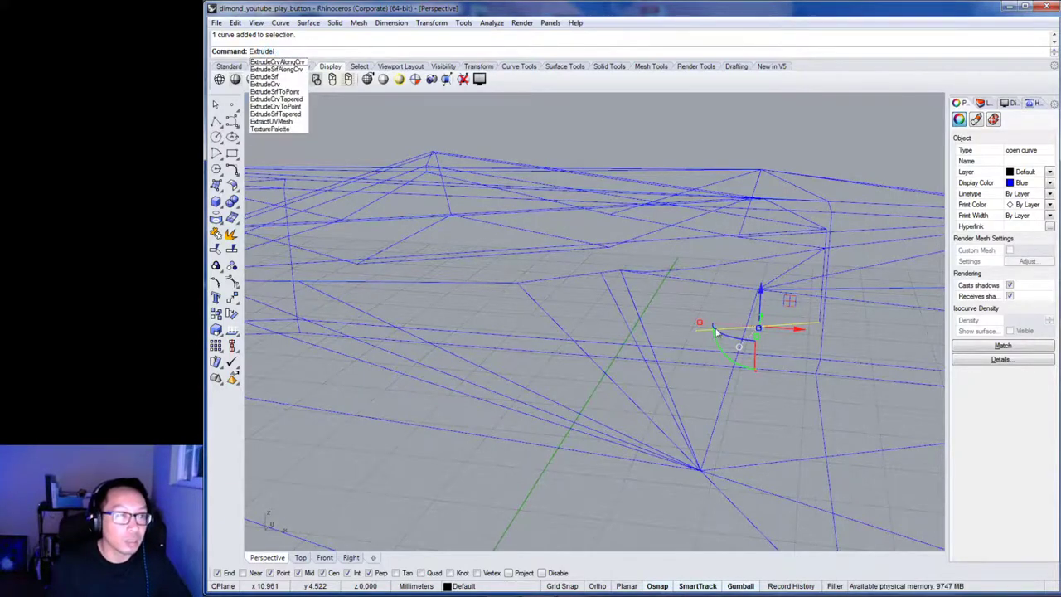
pyautogui.press('BackSpace')
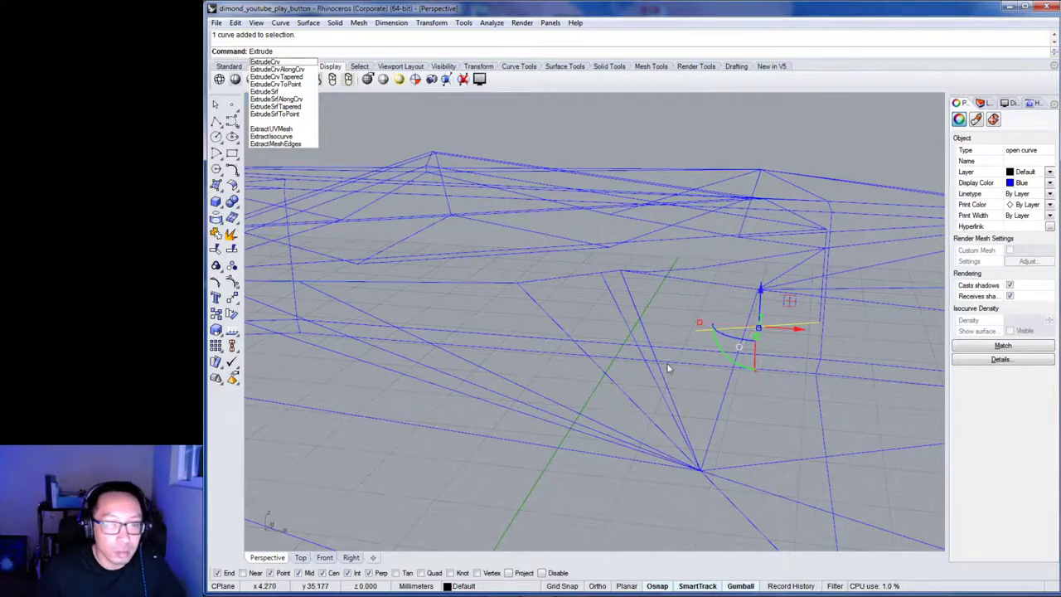
pyautogui.moveTo(699, 365); pyautogui.dragTo(411, 157, button='right')
pyautogui.write('line')
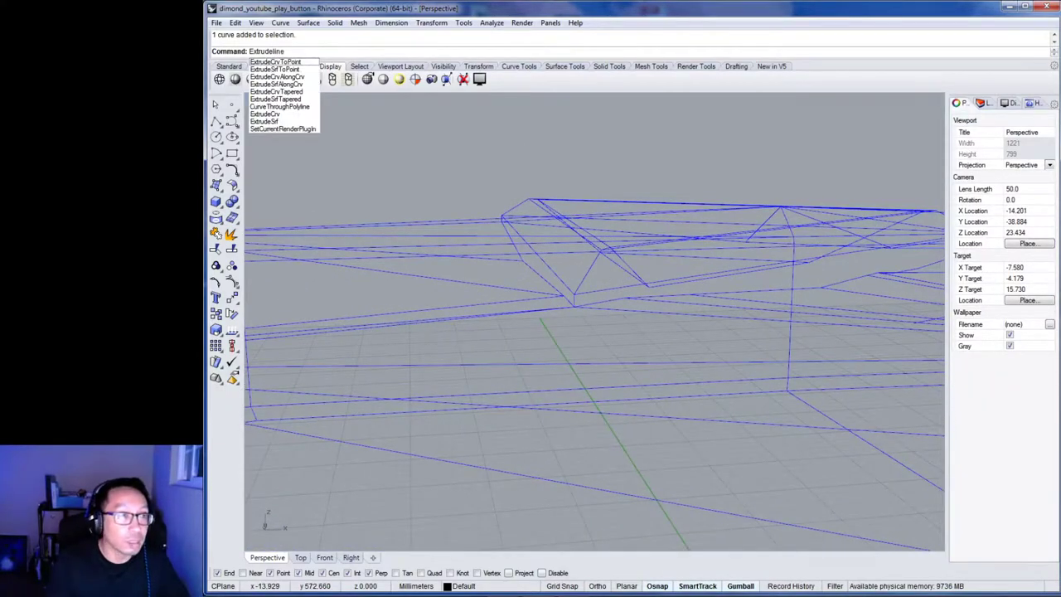
pyautogui.press('BackSpace')
pyautogui.press('BackSpace')
pyautogui.press('BackSpace')
pyautogui.press('BackSpace')
pyautogui.press('BackSpace')
pyautogui.press('BackSpace')
pyautogui.press('BackSpace')
pyautogui.press('BackSpace')
pyautogui.press('BackSpace')
pyautogui.press('BackSpace')
pyautogui.press('BackSpace')
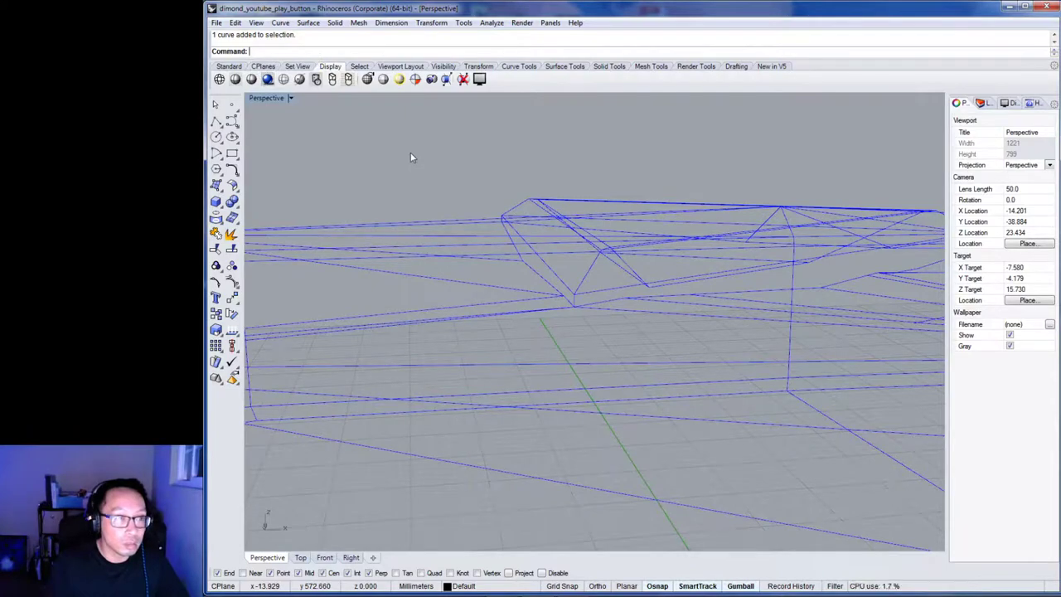
# Draw a vertical line about 3.6 mm down from the triangle's lower corner, ending level with the free end of the existing short line beneath it.
pyautogui.press('Return')
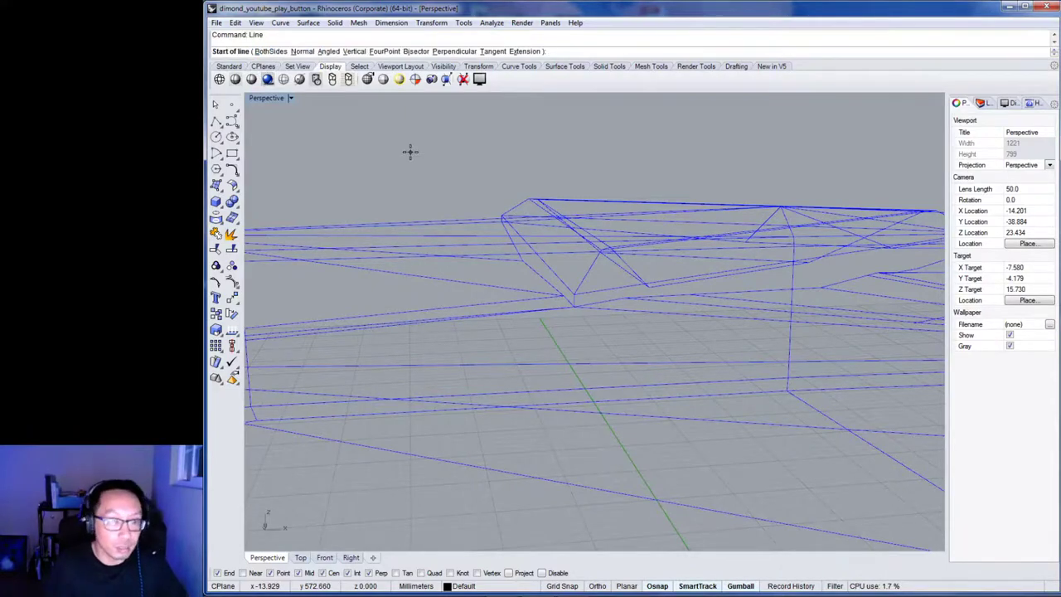
pyautogui.moveTo(656, 336)
pyautogui.mouseDown(button='right')
pyautogui.moveTo(663, 348)
pyautogui.moveTo(646, 339)
pyautogui.mouseUp(button='right')
pyautogui.write('v')
pyautogui.press('Return')
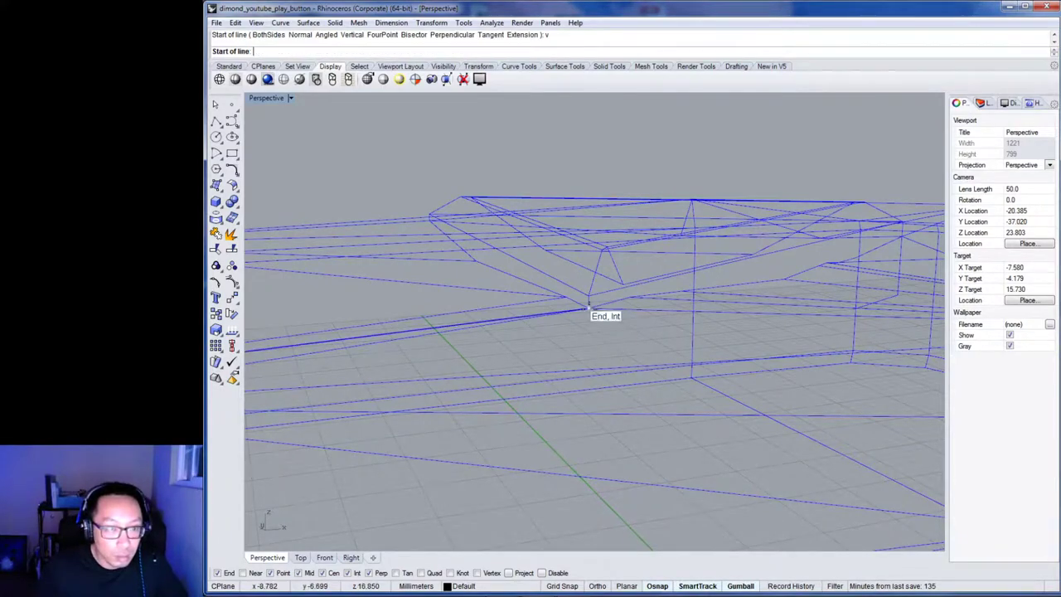
pyautogui.click(589, 310)
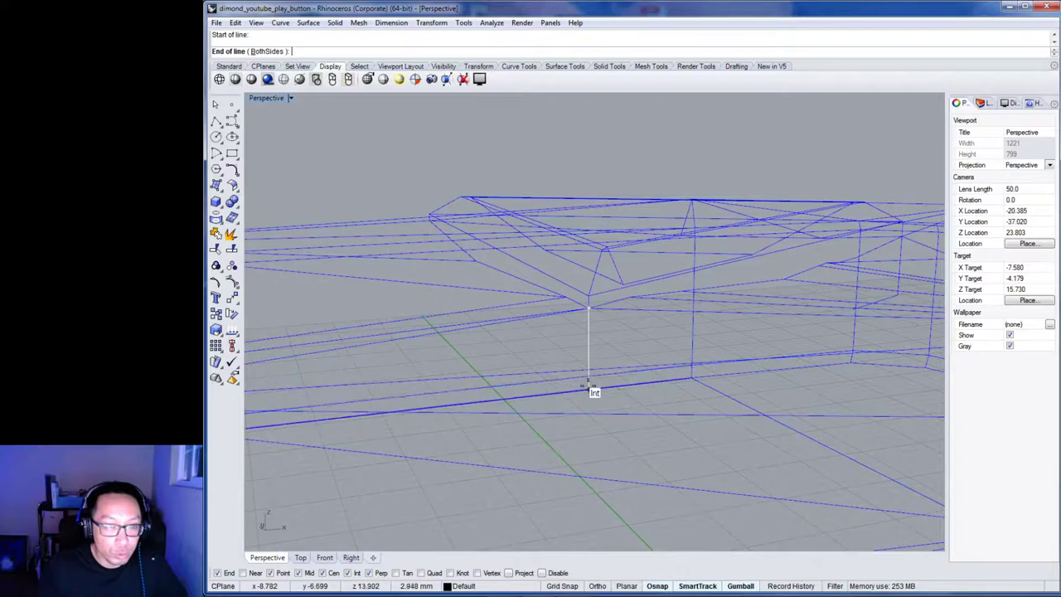
pyautogui.scroll(-1, 590, 448)
pyautogui.scroll(-2, 594, 456)
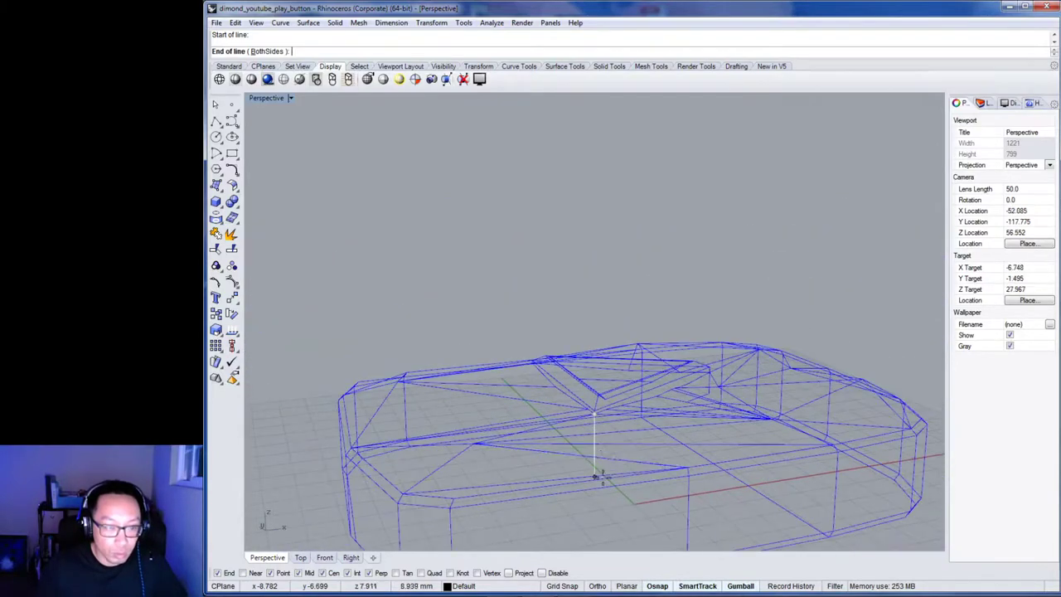
pyautogui.keyDown('shift'); pyautogui.moveTo(594, 484); pyautogui.dragTo(575, 273, button='right'); pyautogui.keyUp('shift')
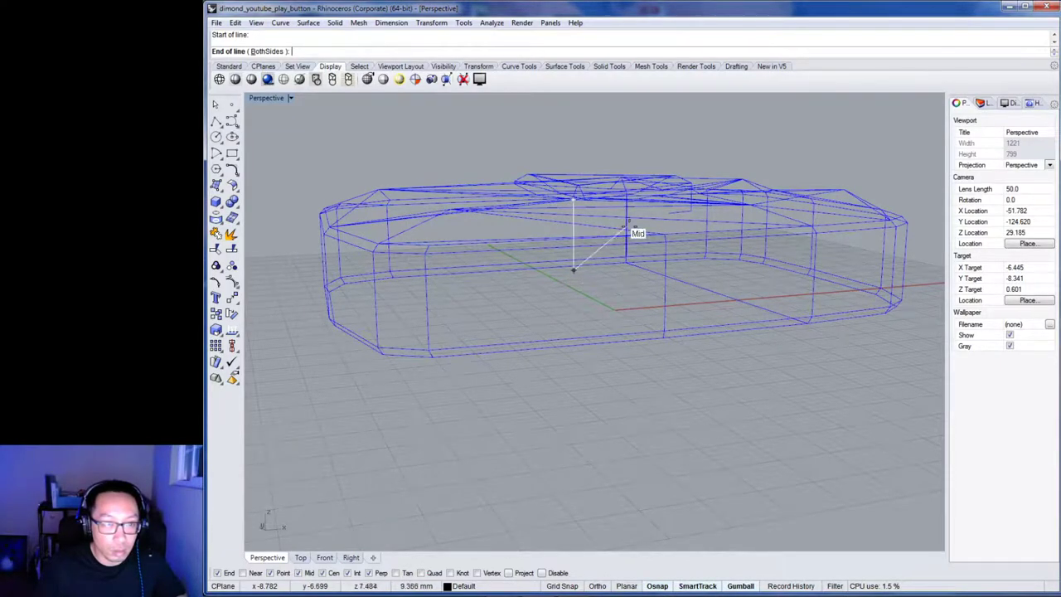
pyautogui.scroll(5, 682, 215)
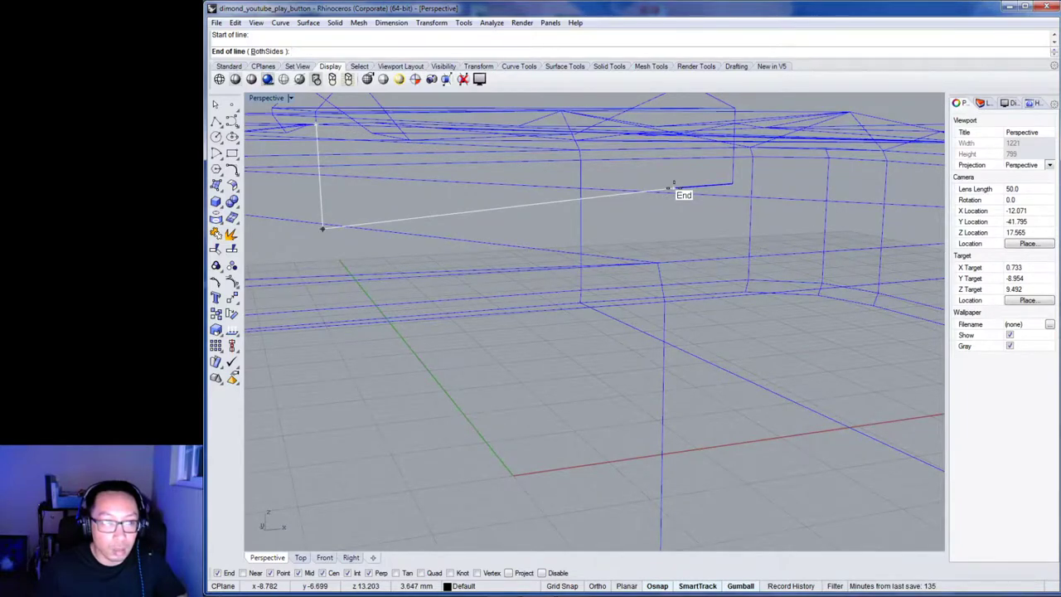
pyautogui.click(672, 188)
# Draw a line from the new vertical line's lower end to the free end of the short line under the triangle.
pyautogui.moveTo(539, 254); pyautogui.dragTo(425, 266, button='right')
pyautogui.rightClick(426, 263)
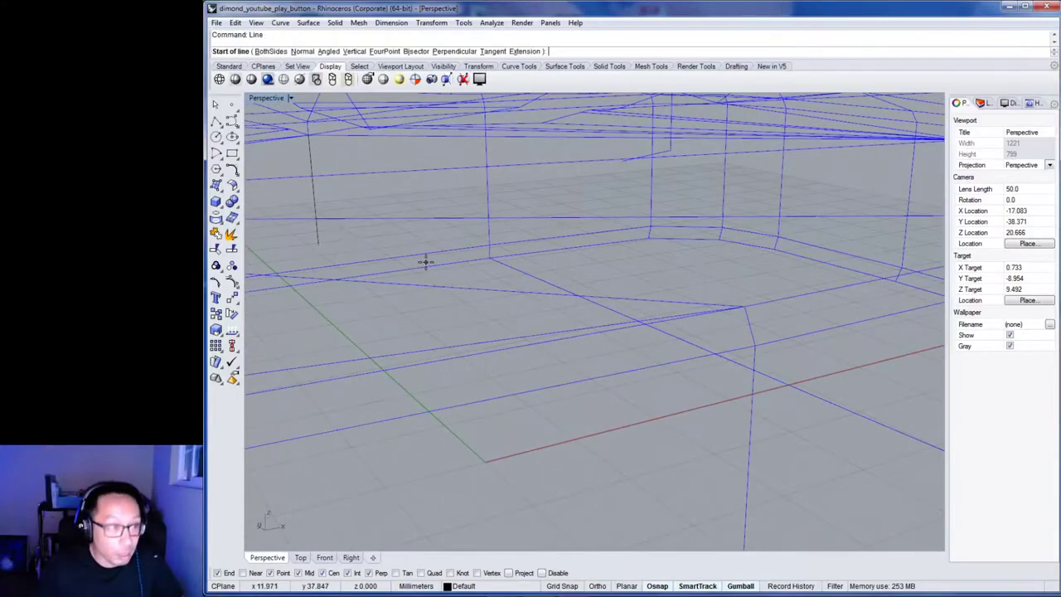
pyautogui.click(317, 243)
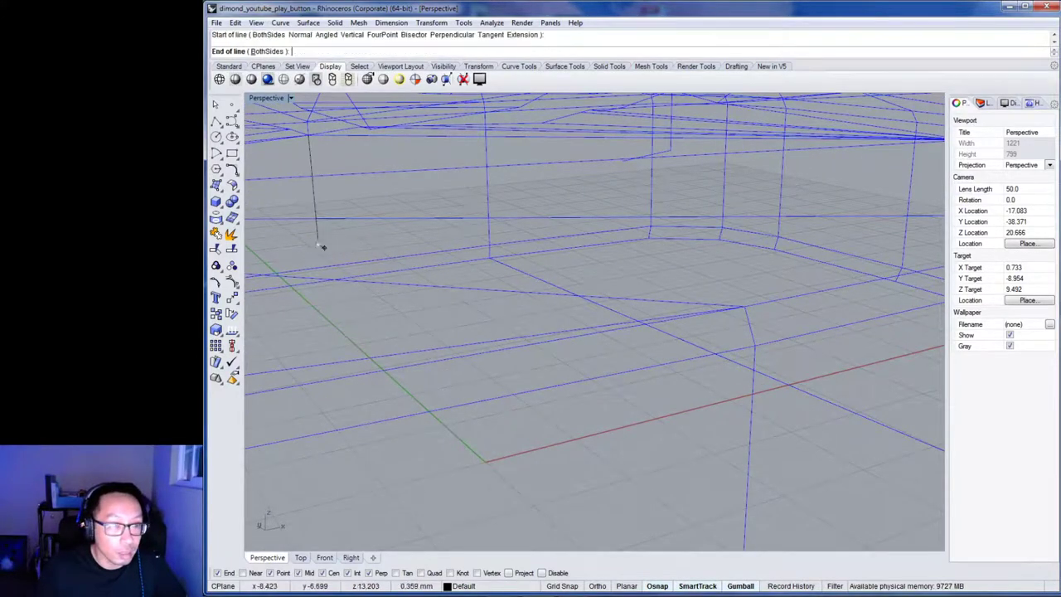
pyautogui.click(612, 173)
# Draw a vertical line about 3.7 mm down from the triangle's opposite corner, ending level with the first vertical line's lower end.
pyautogui.moveTo(457, 243); pyautogui.dragTo(592, 326, button='right')
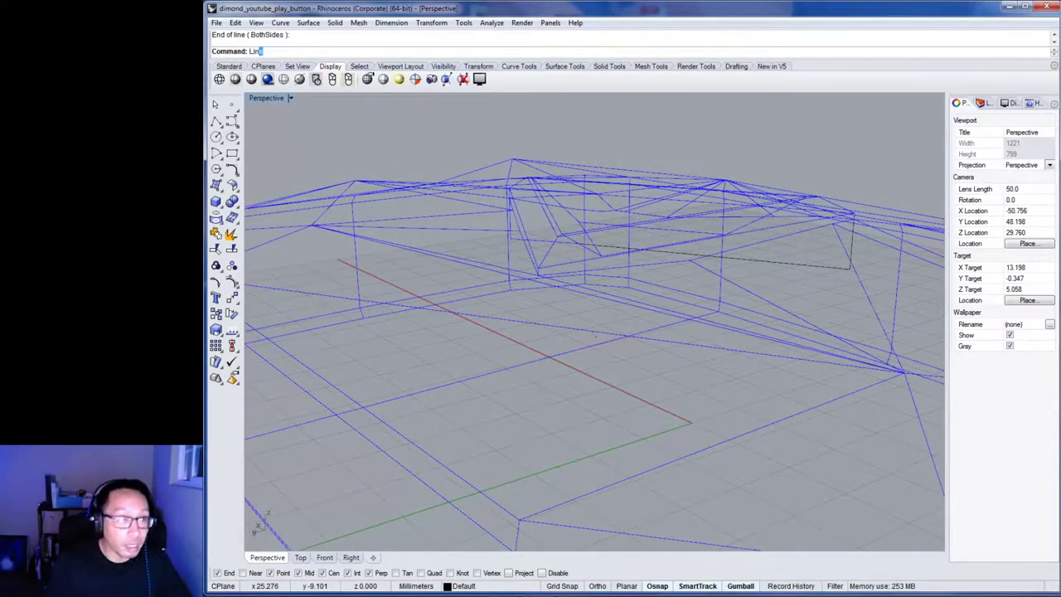
pyautogui.press('Return')
pyautogui.scroll(6, 557, 240)
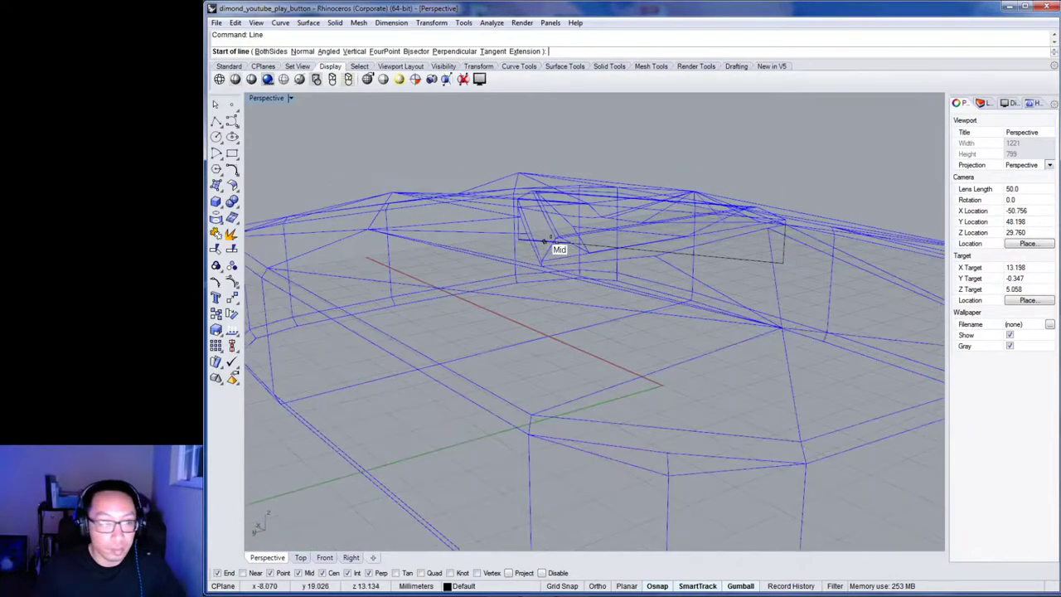
pyautogui.scroll(6, 547, 265)
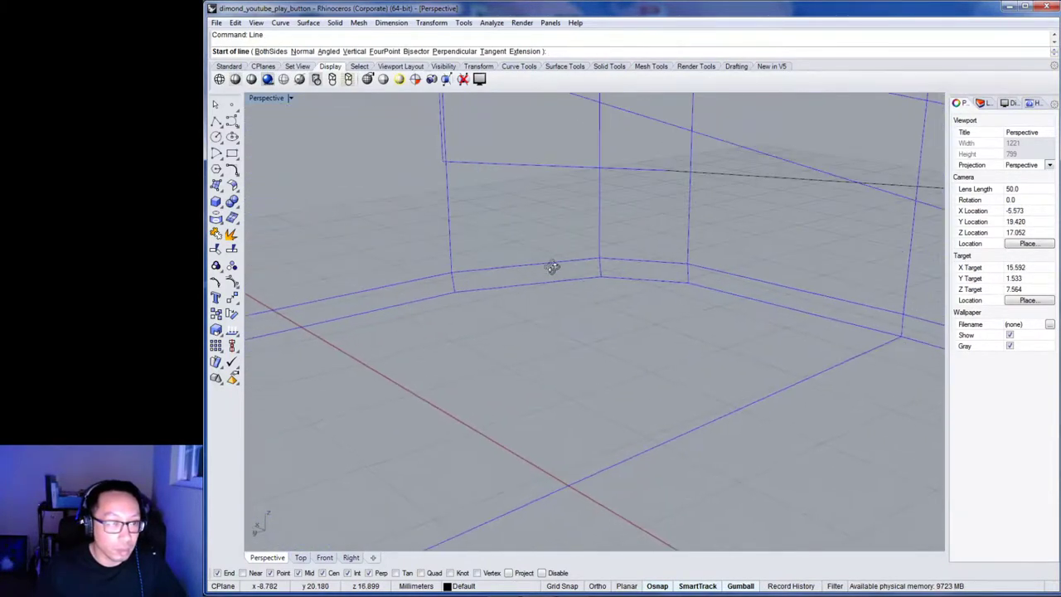
pyautogui.scroll(-10, 550, 274)
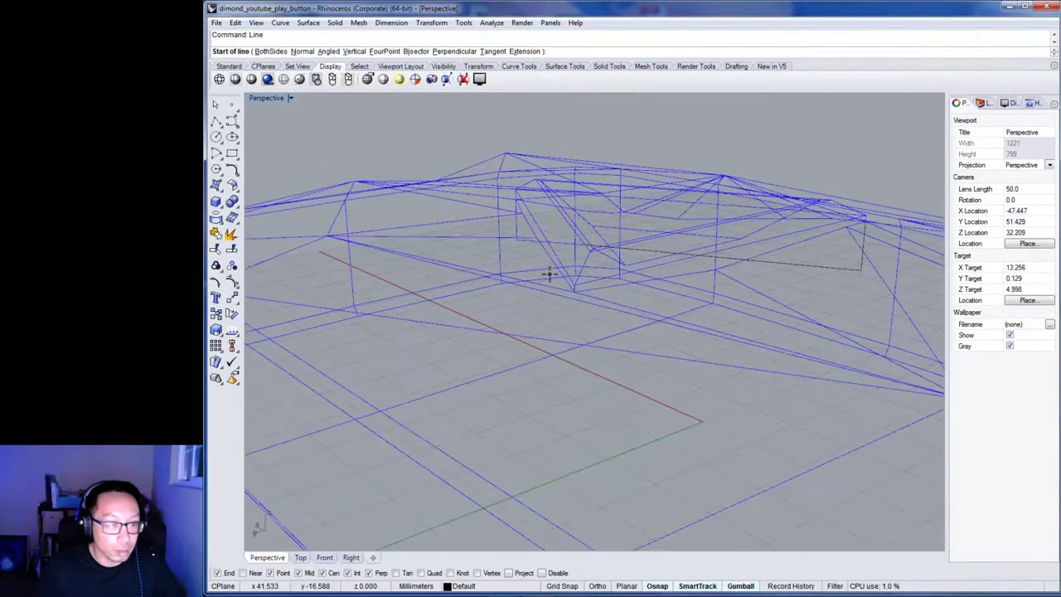
pyautogui.click(585, 301)
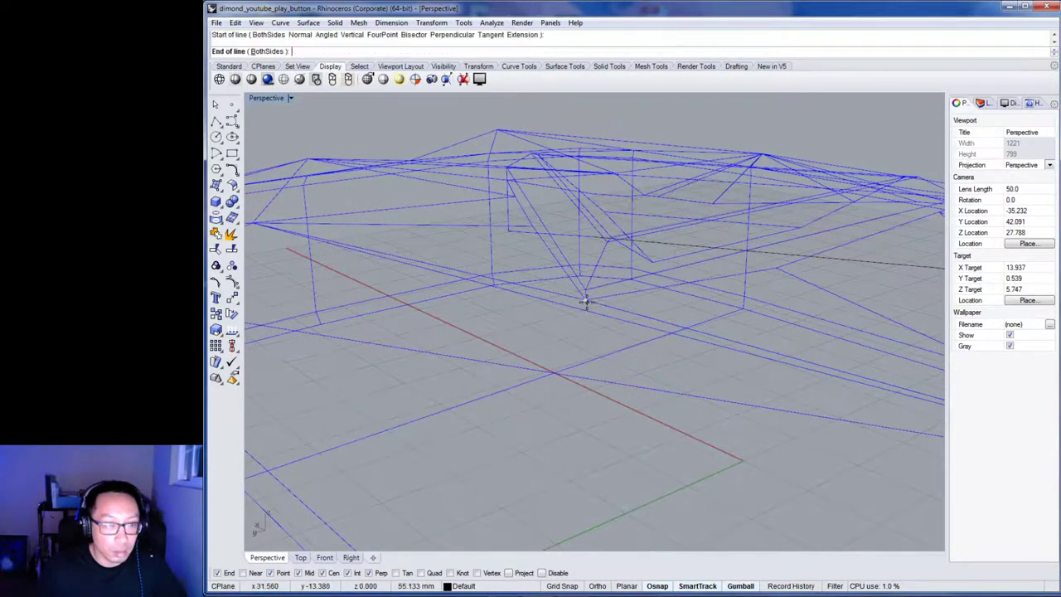
pyautogui.click(585, 302)
pyautogui.press('Return')
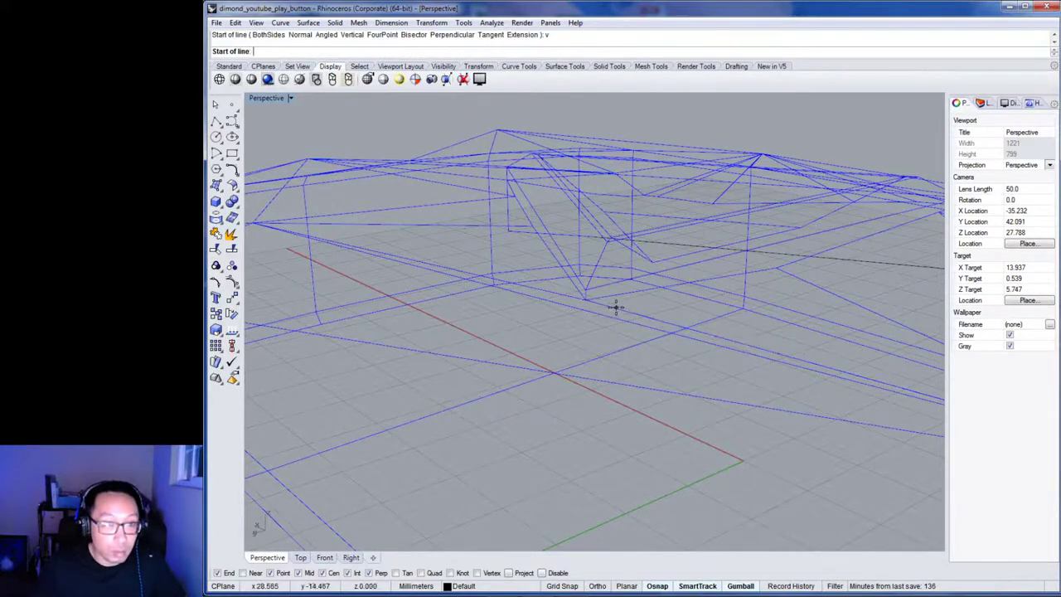
pyautogui.click(585, 301)
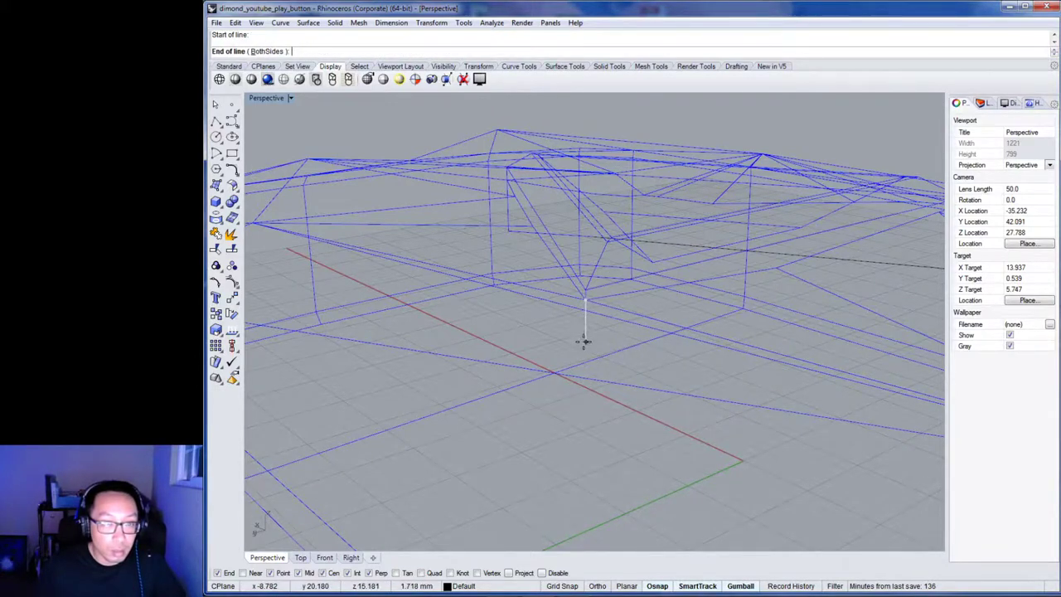
pyautogui.moveTo(583, 342); pyautogui.dragTo(585, 469, button='right')
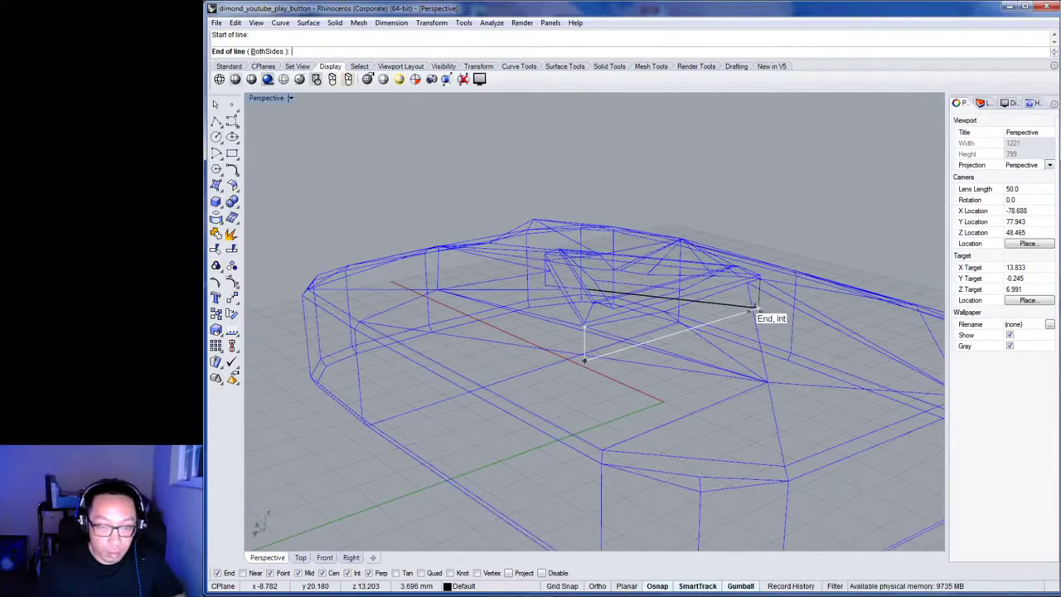
pyautogui.click(758, 307)
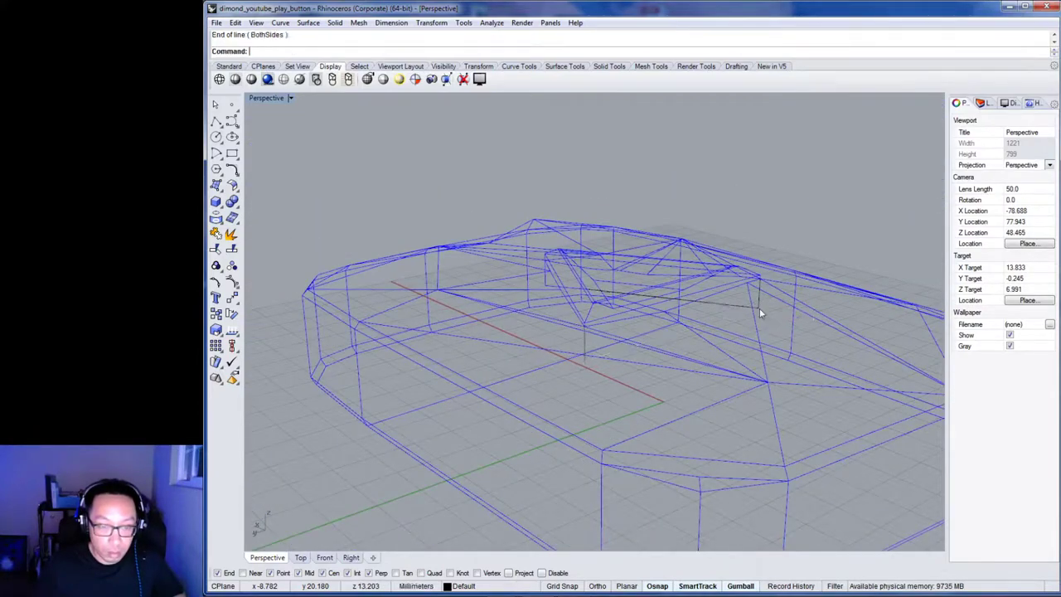
# Connect the second vertical line's lower end to the lower ends of the other two corner verticals with straight lines.
pyautogui.press('Return')
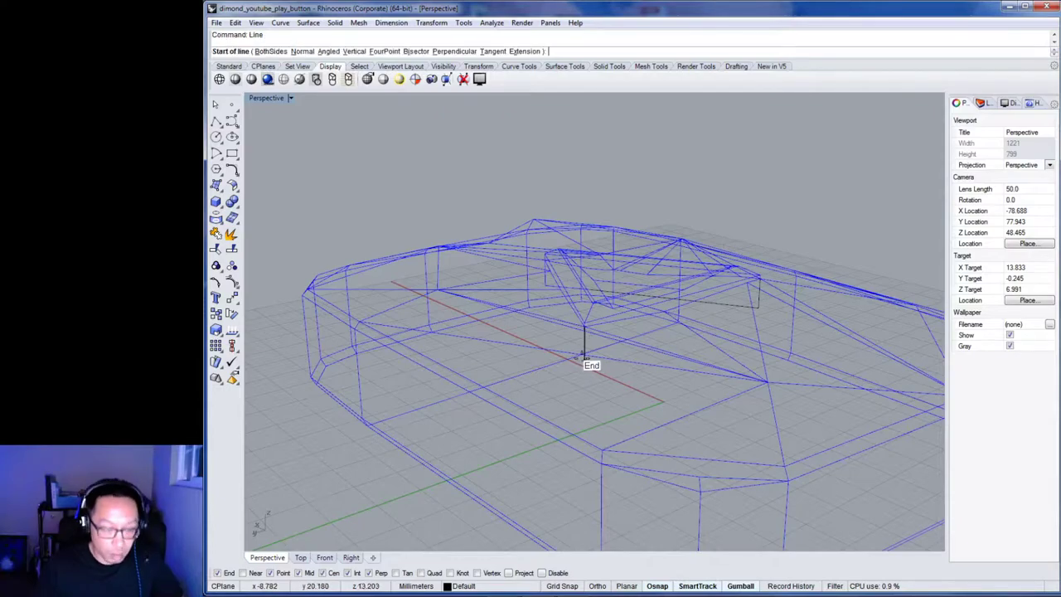
pyautogui.click(584, 357)
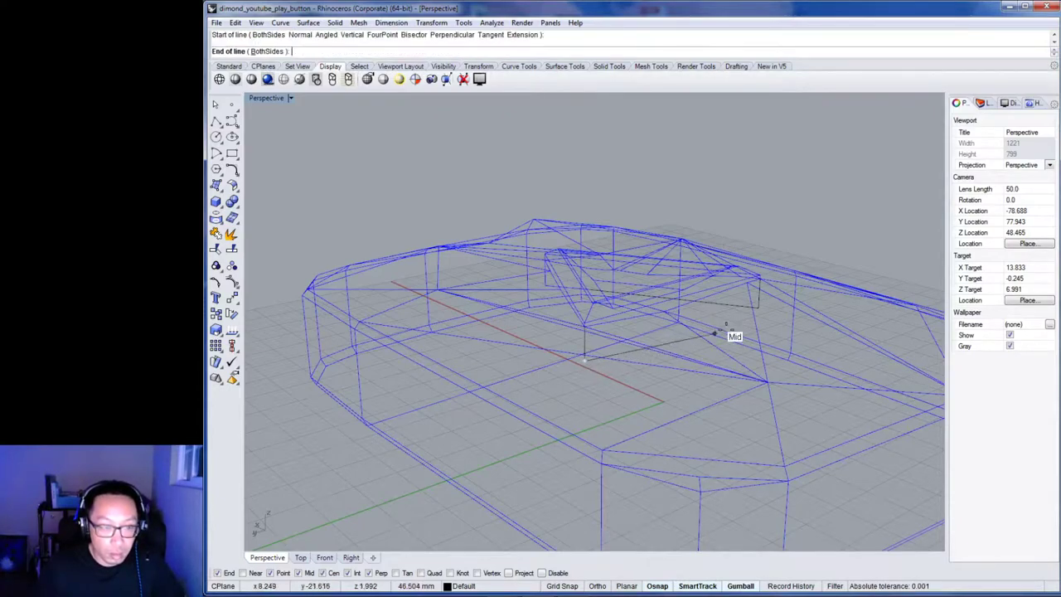
pyautogui.click(758, 308)
pyautogui.moveTo(683, 339); pyautogui.dragTo(660, 340, button='right')
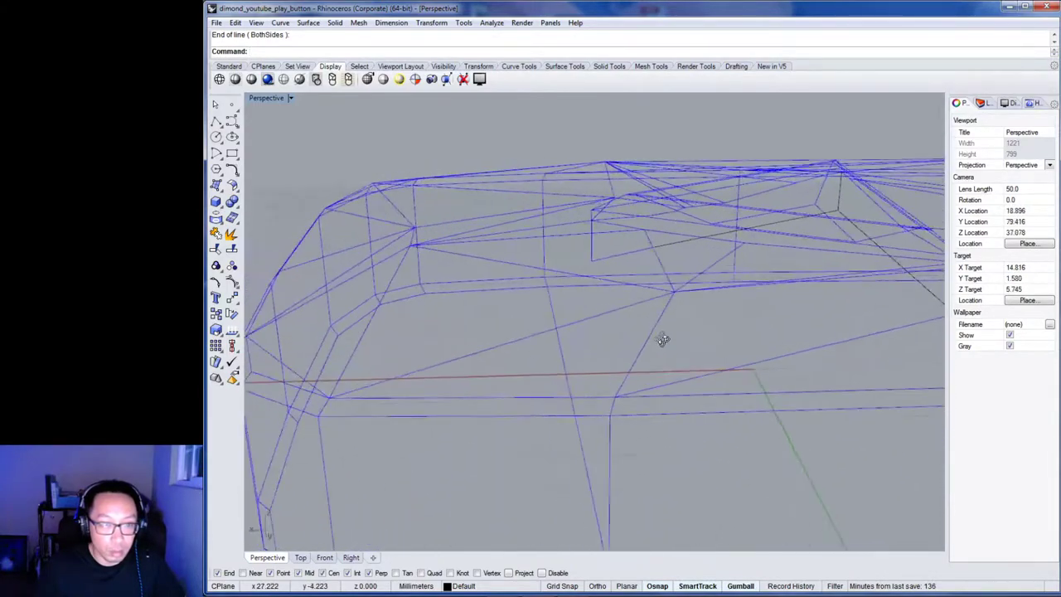
pyautogui.press('Return')
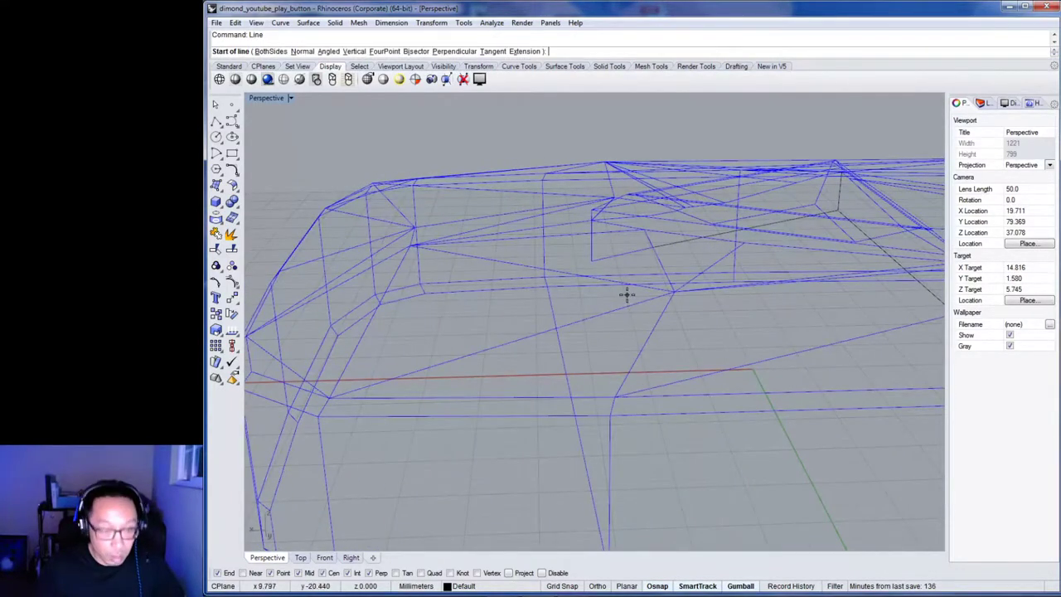
pyautogui.click(593, 264)
pyautogui.moveTo(756, 299); pyautogui.dragTo(836, 329, button='right')
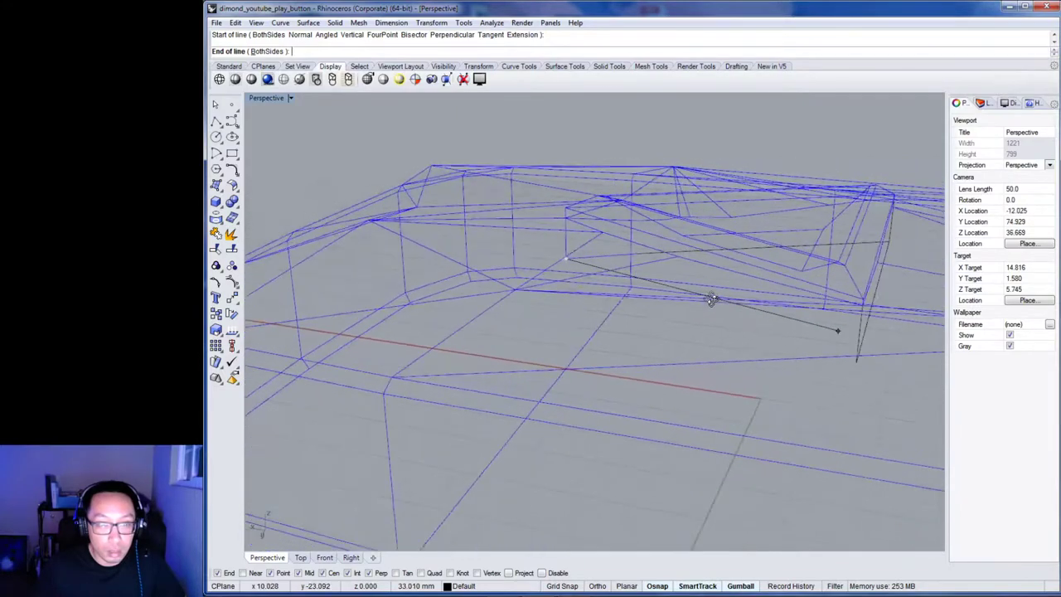
pyautogui.click(857, 362)
# Examine the wireframe's lower triangle from above and compare it with the play triangle on the shaded button copy.
pyautogui.scroll(5, 780, 383)
pyautogui.scroll(-4, 779, 383)
pyautogui.moveTo(780, 383); pyautogui.dragTo(629, 339, button='right')
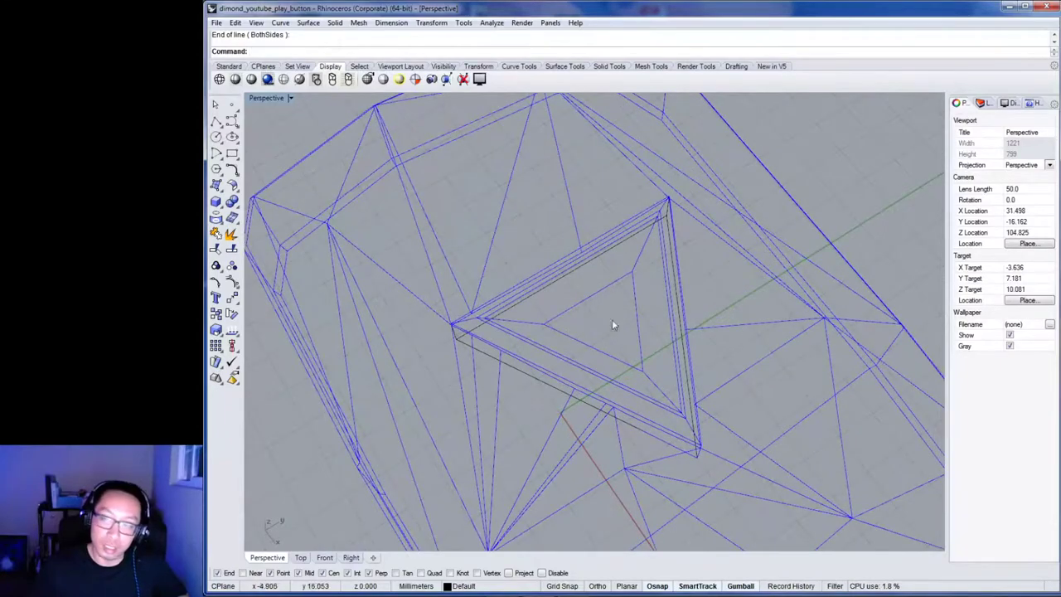
pyautogui.scroll(-10, 709, 342)
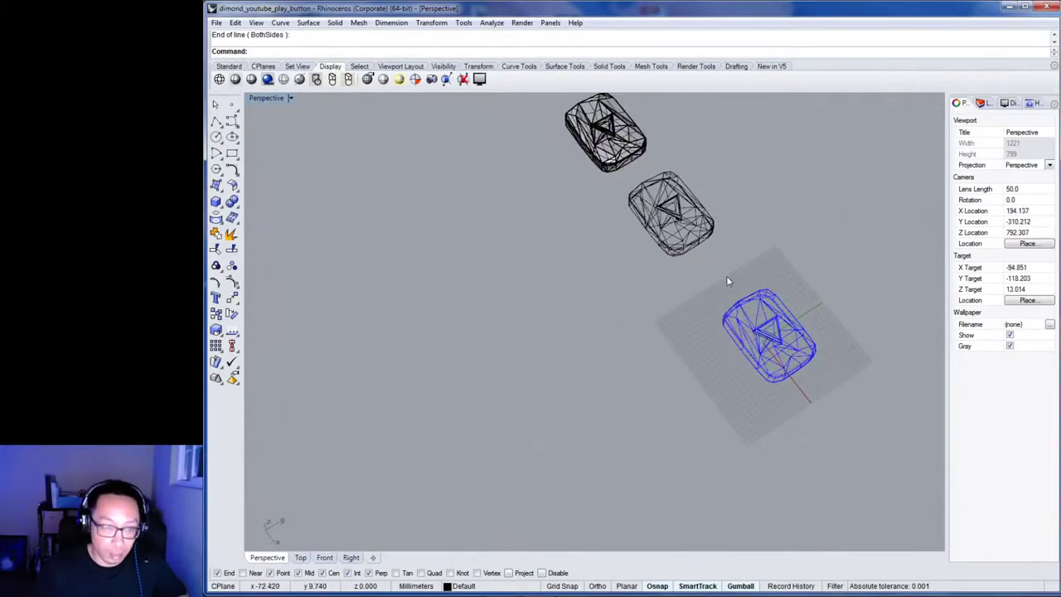
pyautogui.moveTo(645, 316); pyautogui.dragTo(514, 293, button='right')
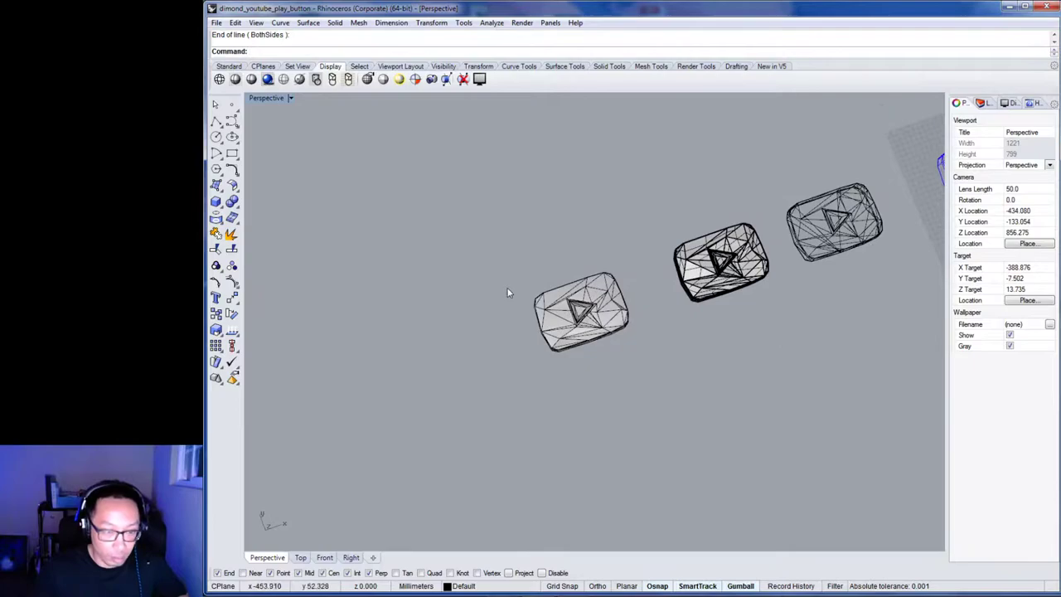
pyautogui.scroll(6, 581, 311)
pyautogui.scroll(5, 656, 325)
pyautogui.moveTo(656, 326); pyautogui.dragTo(533, 327, button='right')
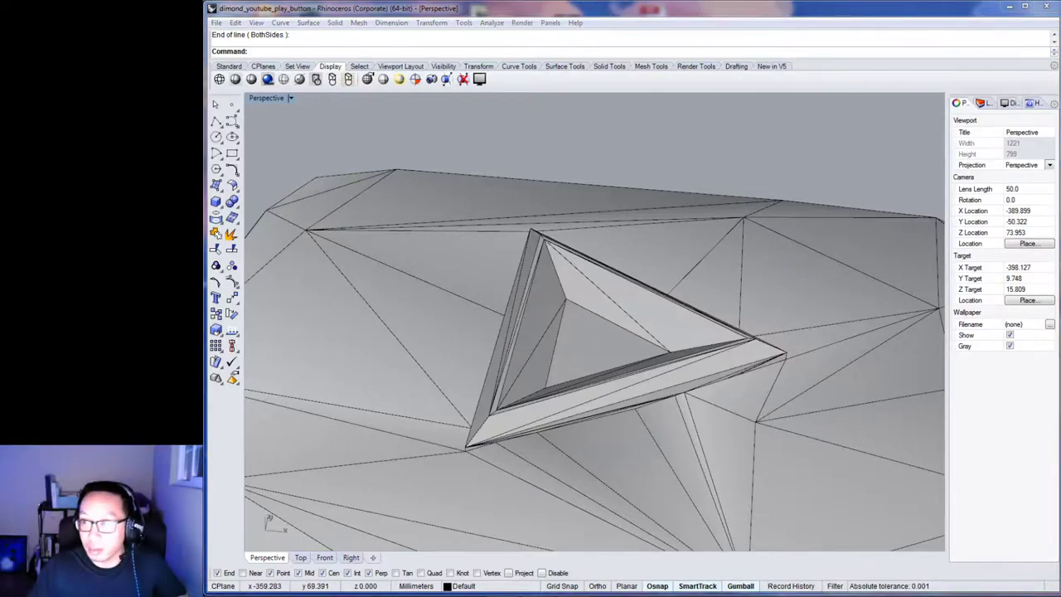
# Switch to Chrome, search Google Images for "diamond youtube play button", and open the CGTrader 3D model picture.
pyautogui.hotkey('alt', 'Tab')
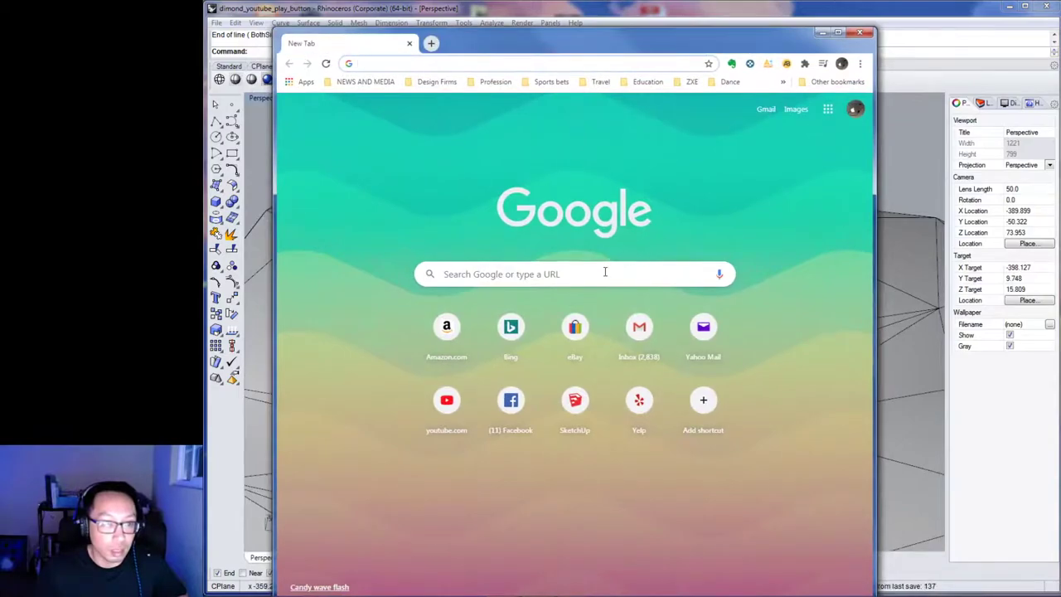
pyautogui.click(605, 274)
pyautogui.write('di')
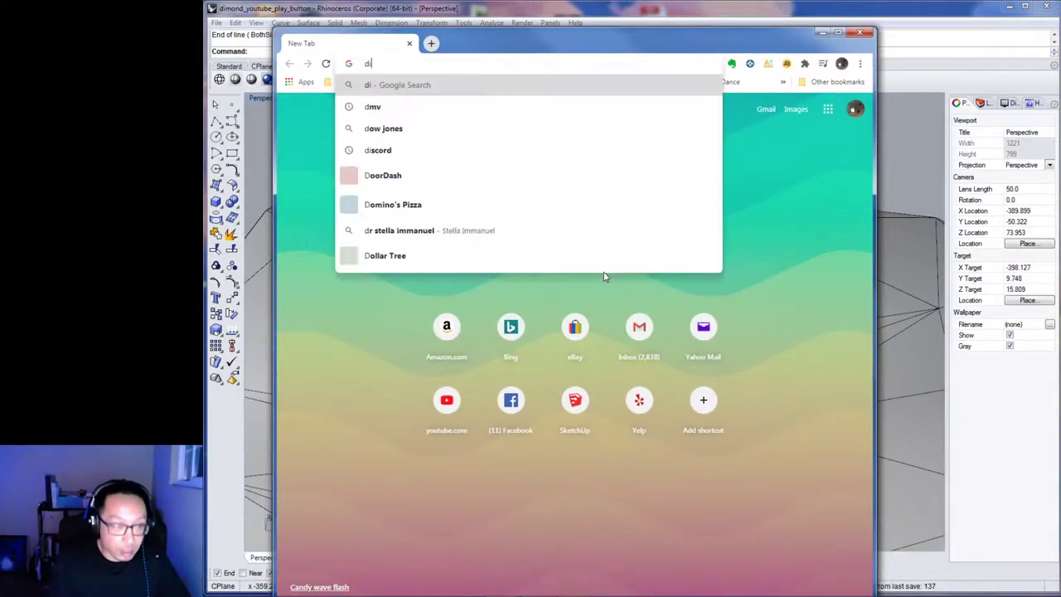
pyautogui.write('amond play butt')
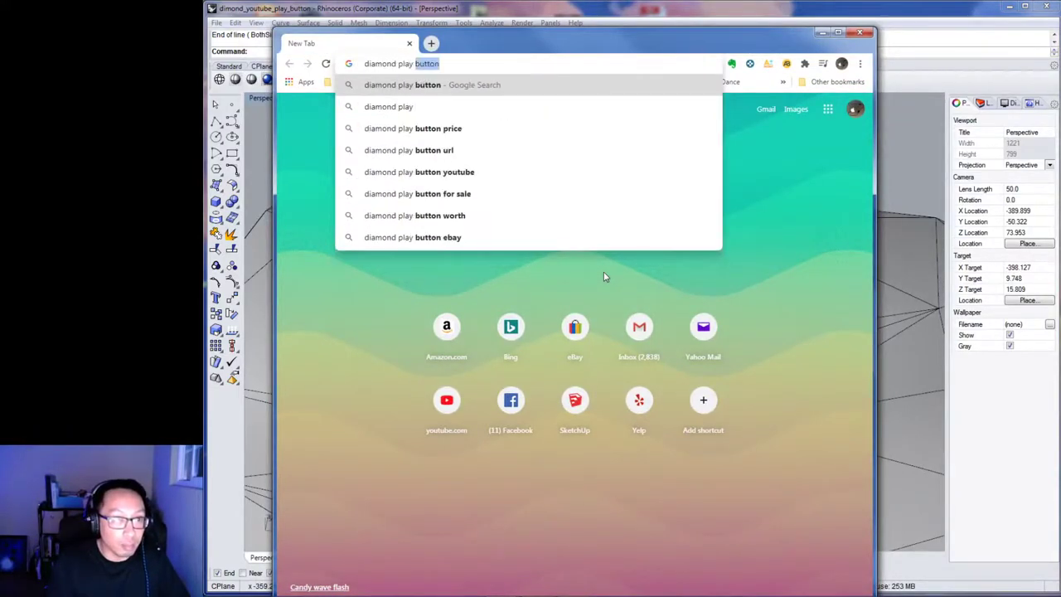
pyautogui.press('BackSpace')
pyautogui.press('BackSpace')
pyautogui.press('BackSpace')
pyautogui.press('BackSpace')
pyautogui.press('BackSpace')
pyautogui.press('BackSpace')
pyautogui.press('BackSpace')
pyautogui.press('BackSpace')
pyautogui.press('BackSpace')
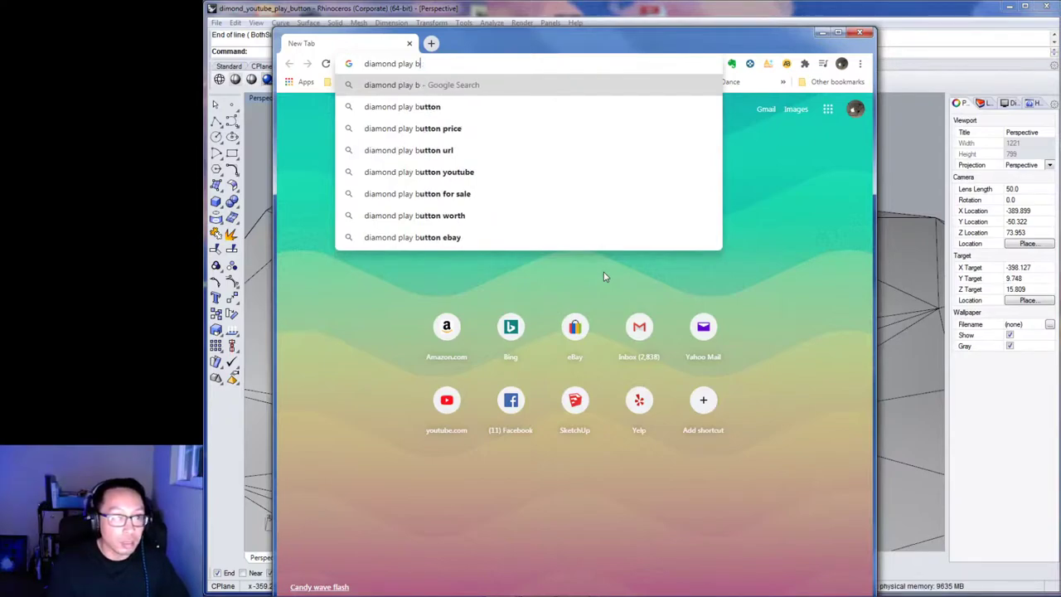
pyautogui.write('you')
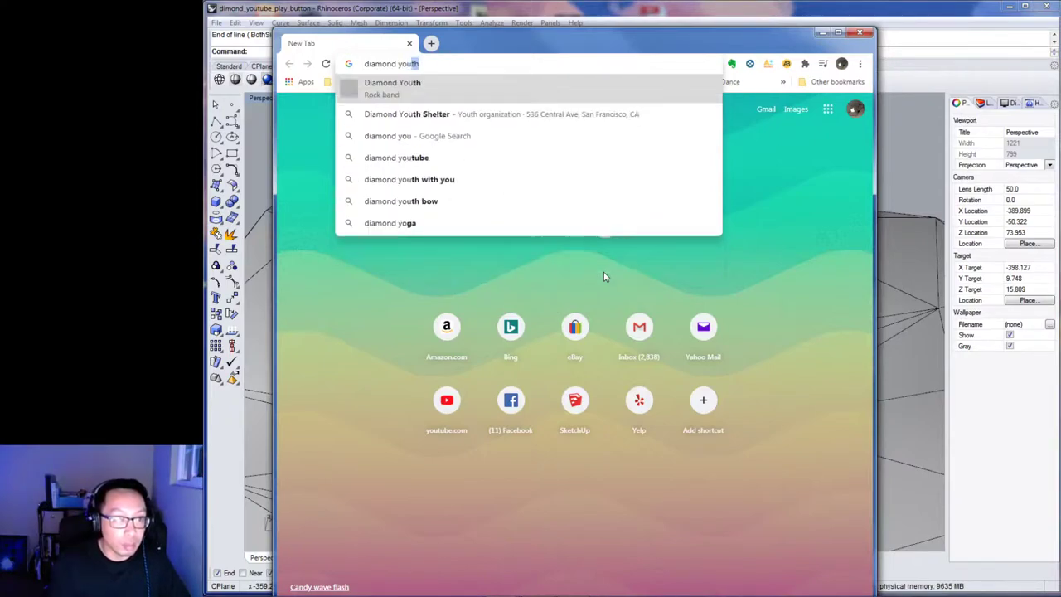
pyautogui.write('tube play button')
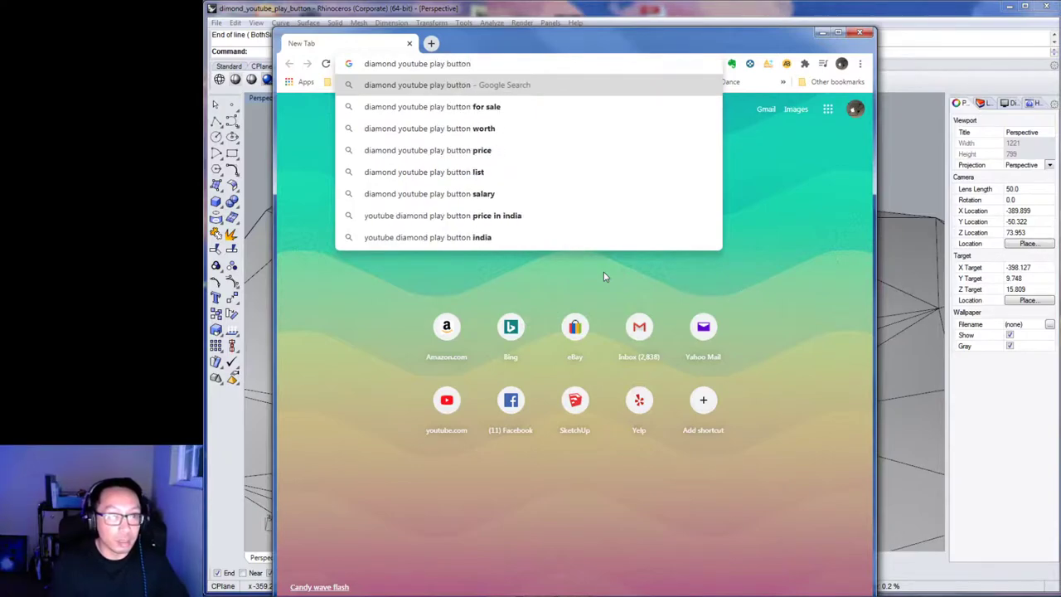
pyautogui.press('Return')
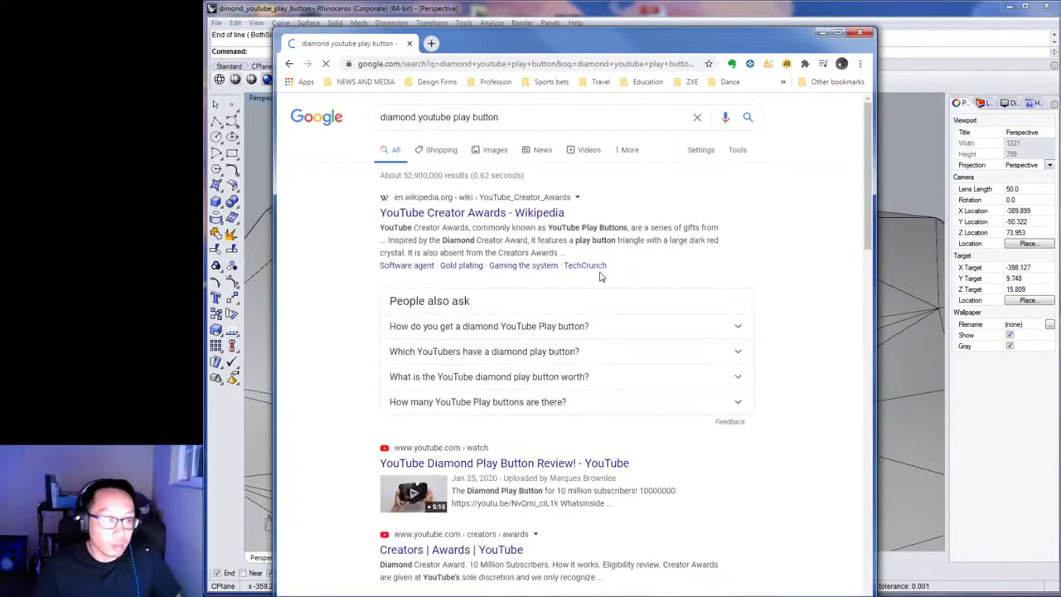
pyautogui.click(491, 149)
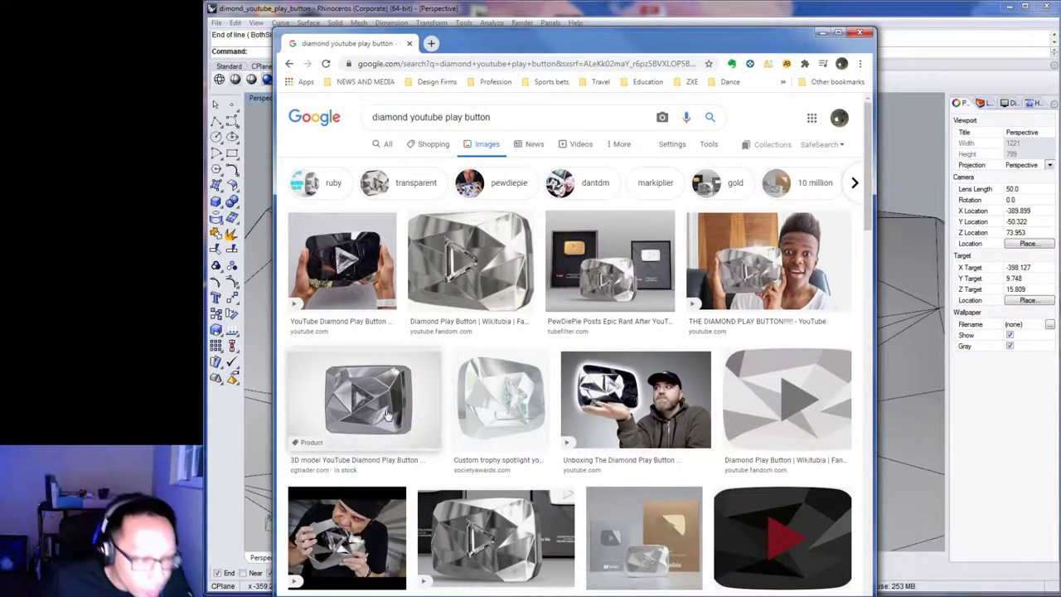
pyautogui.click(416, 395)
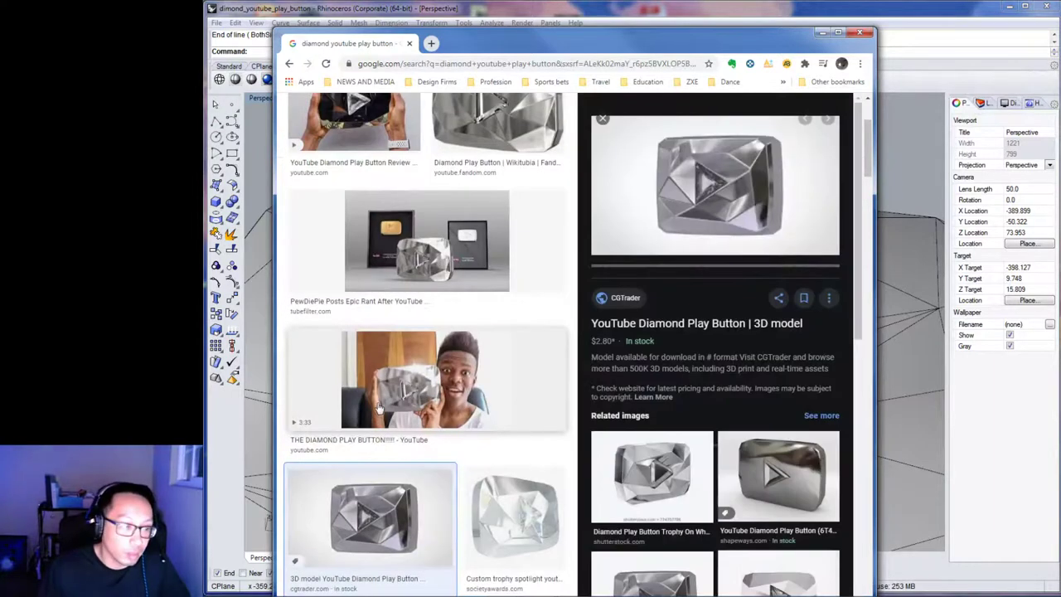
# Open the CGTrader product page, examine the play button picture enlarged, then close the page and return to Rhinoceros.
pyautogui.click(684, 191)
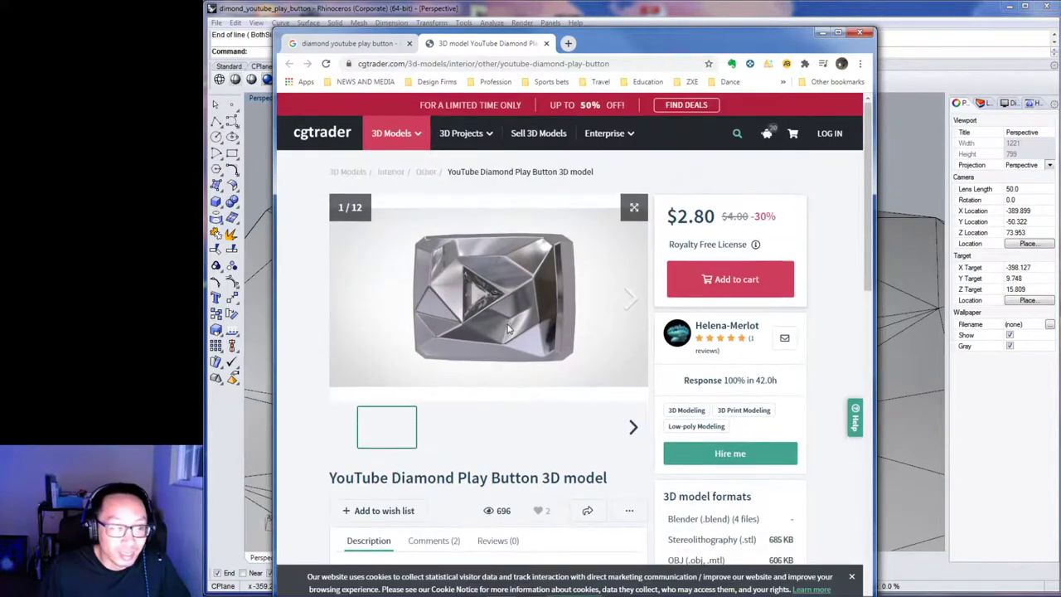
pyautogui.click(635, 209)
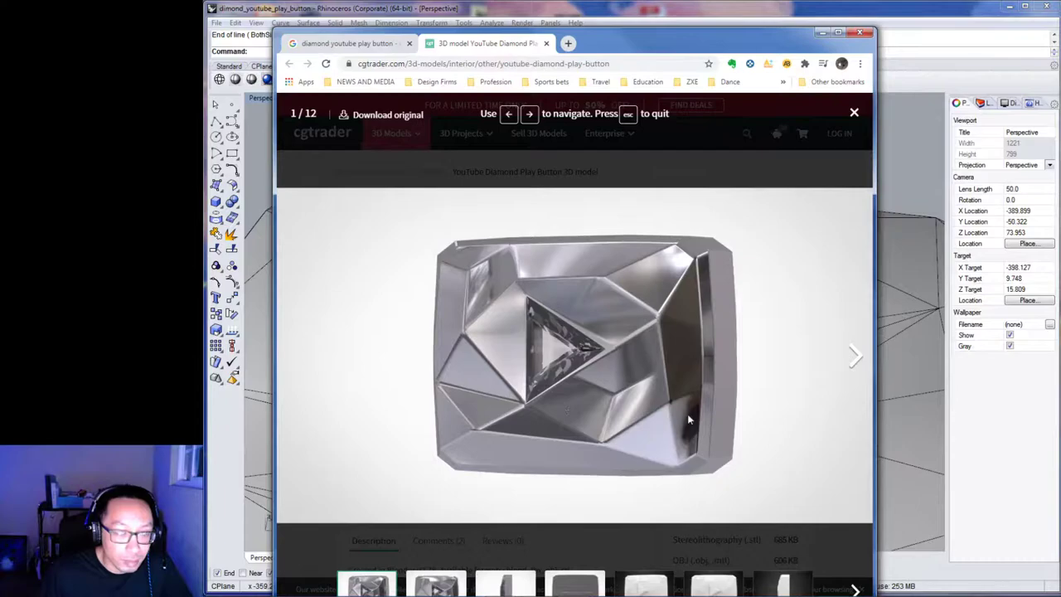
pyautogui.click(854, 112)
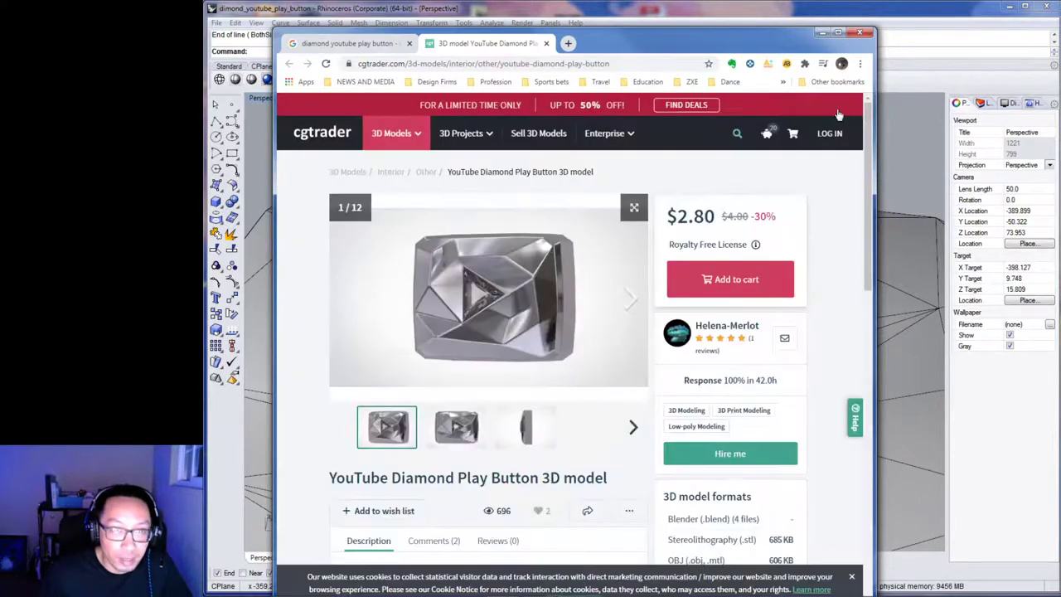
pyautogui.click(547, 44)
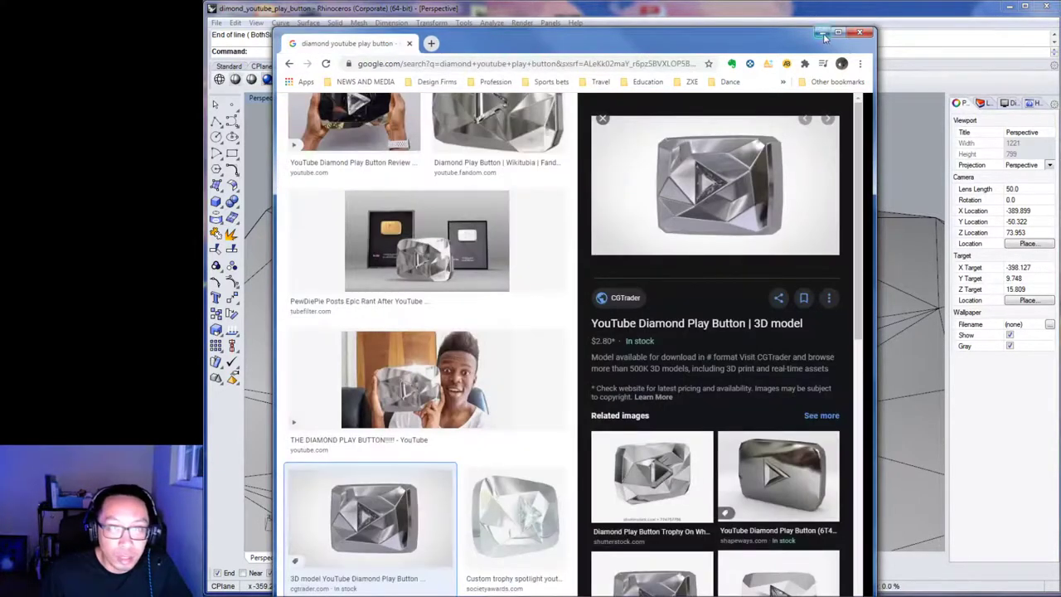
pyautogui.click(821, 32)
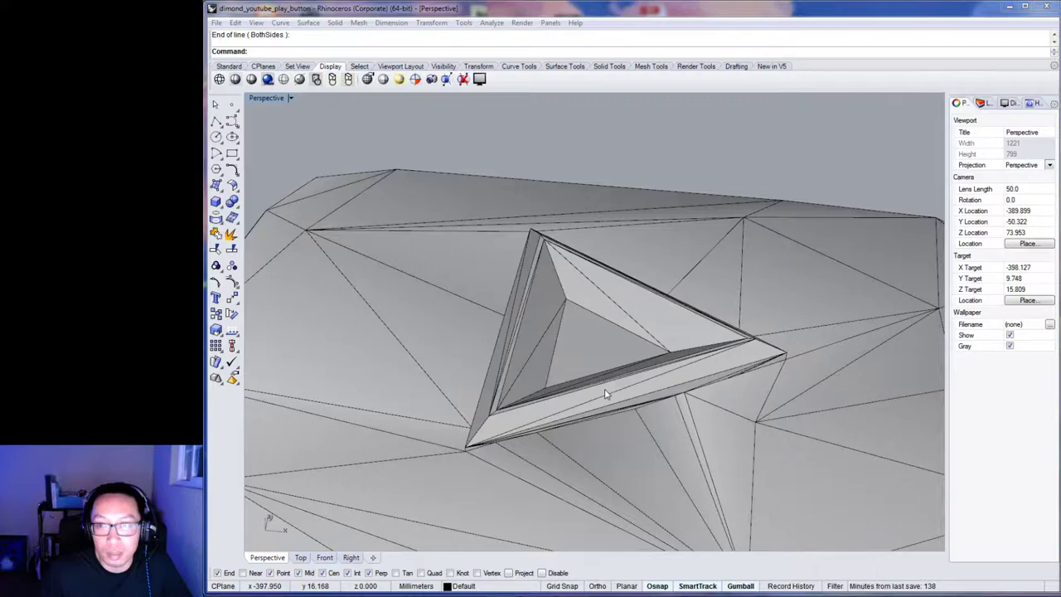
# Compare the recessed play triangle on the shaded button copy with the matching triangle in the blue wireframe.
pyautogui.click(585, 347)
pyautogui.moveTo(585, 346); pyautogui.dragTo(603, 415, button='right')
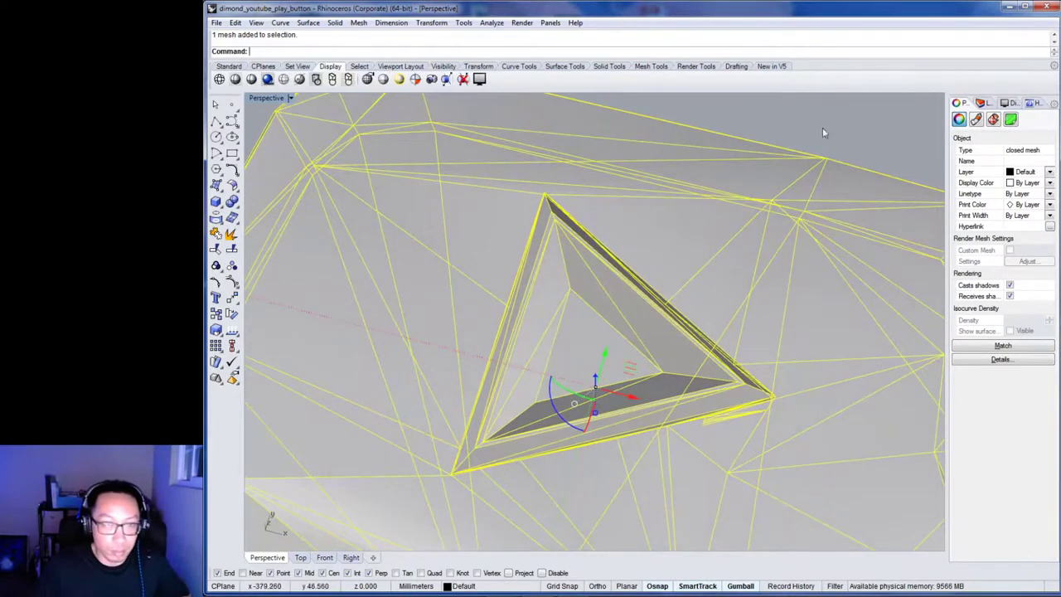
pyautogui.press('Escape')
pyautogui.scroll(3, 606, 355)
pyautogui.scroll(-4, 606, 358)
pyautogui.moveTo(605, 358); pyautogui.dragTo(648, 367, button='right')
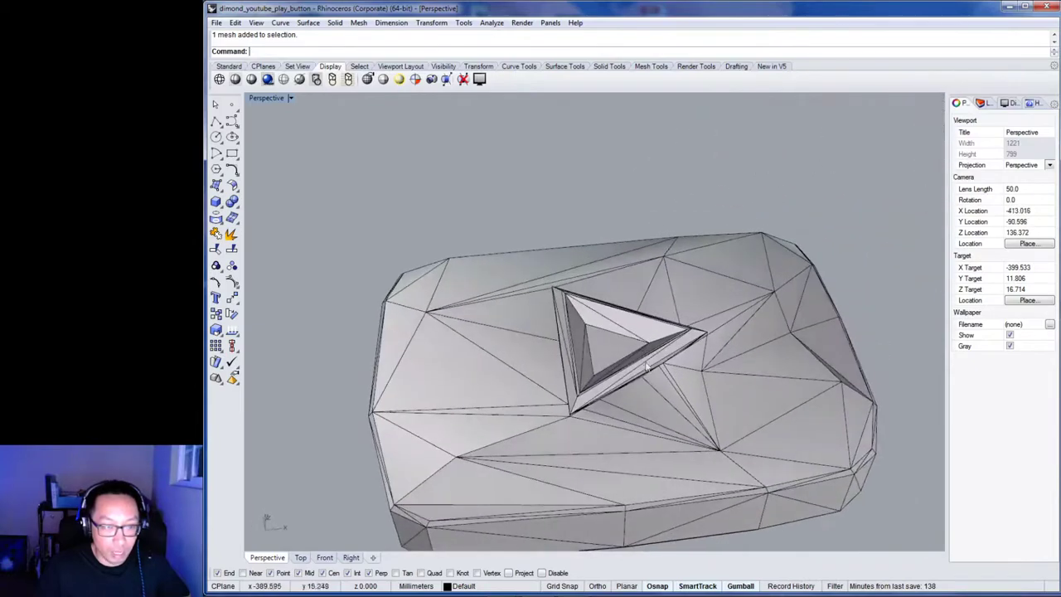
pyautogui.scroll(-10, 647, 367)
pyautogui.keyDown('shift'); pyautogui.moveTo(777, 407); pyautogui.dragTo(678, 442, button='right'); pyautogui.keyUp('shift')
pyautogui.keyDown('shift'); pyautogui.moveTo(912, 420); pyautogui.dragTo(639, 440, button='right'); pyautogui.keyUp('shift')
pyautogui.scroll(10, 654, 422)
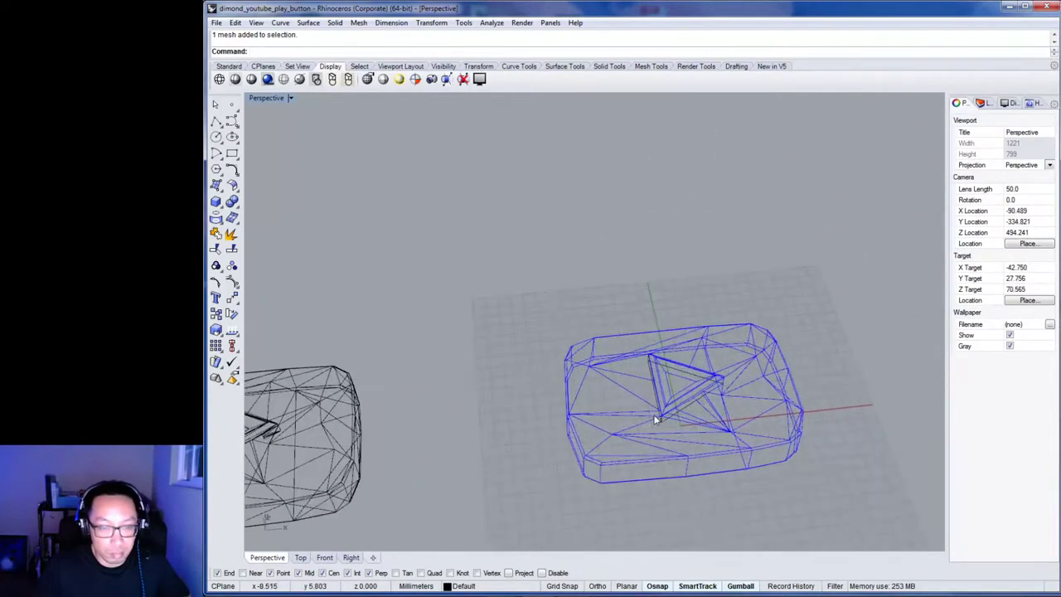
pyautogui.moveTo(692, 402)
pyautogui.mouseDown(button='right')
pyautogui.moveTo(682, 379)
pyautogui.moveTo(722, 403)
pyautogui.moveTo(655, 324)
pyautogui.moveTo(658, 289)
pyautogui.moveTo(720, 383)
pyautogui.moveTo(727, 456)
pyautogui.moveTo(694, 353)
pyautogui.moveTo(756, 407)
pyautogui.moveTo(803, 407)
pyautogui.moveTo(694, 410)
pyautogui.mouseUp(button='right')
pyautogui.scroll(-10, 732, 410)
pyautogui.scroll(5, 684, 316)
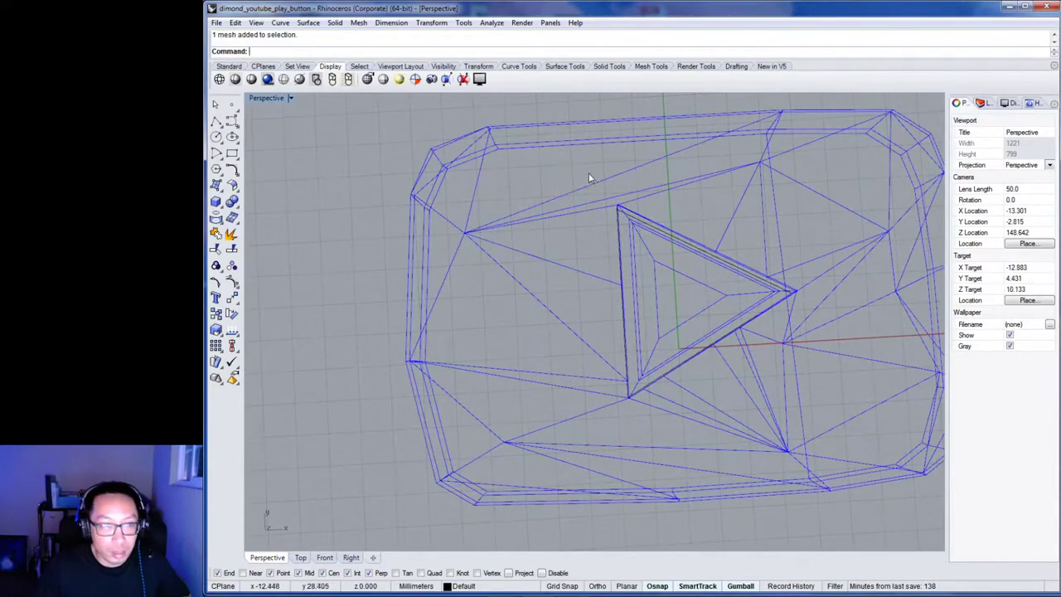
# Duplicate the play triangle's 52 curves in place and raise the copy about 25 mm straight above the button wireframe.
pyautogui.moveTo(651, 282); pyautogui.dragTo(817, 415)
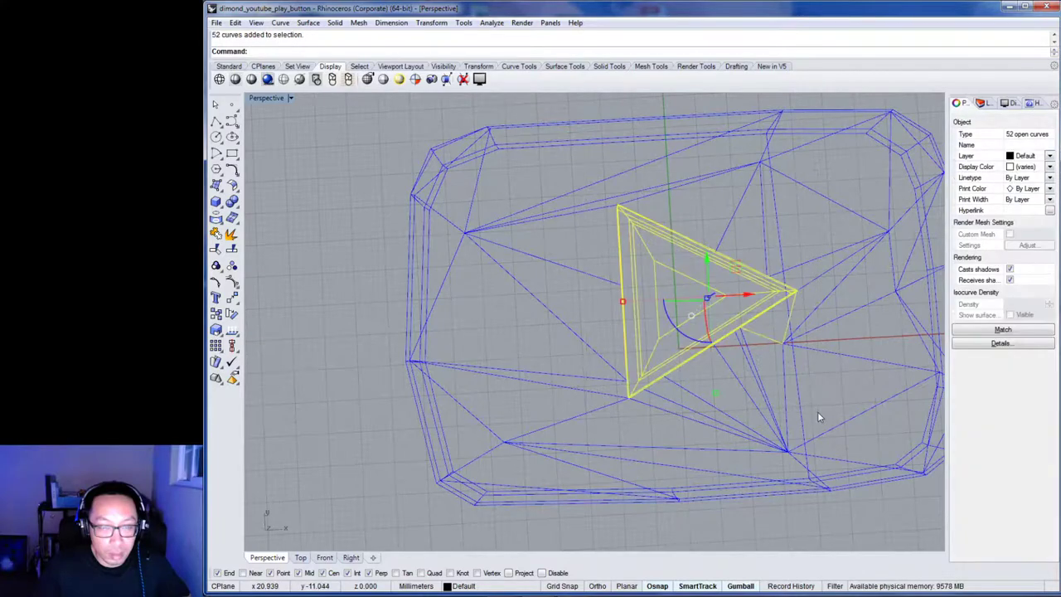
pyautogui.moveTo(832, 451); pyautogui.dragTo(803, 330, button='right')
pyautogui.moveTo(811, 355); pyautogui.dragTo(818, 383, button='right')
pyautogui.hotkey('ctrl', 'v')
pyautogui.moveTo(710, 252); pyautogui.dragTo(714, 127)
pyautogui.scroll(-5, 757, 247)
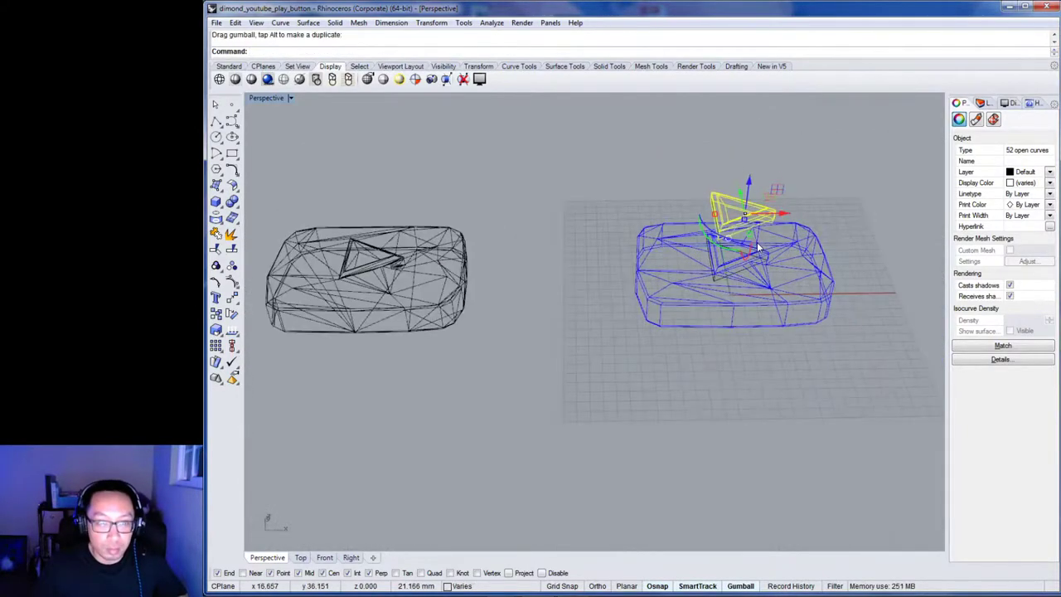
pyautogui.moveTo(761, 262); pyautogui.dragTo(756, 198, button='right')
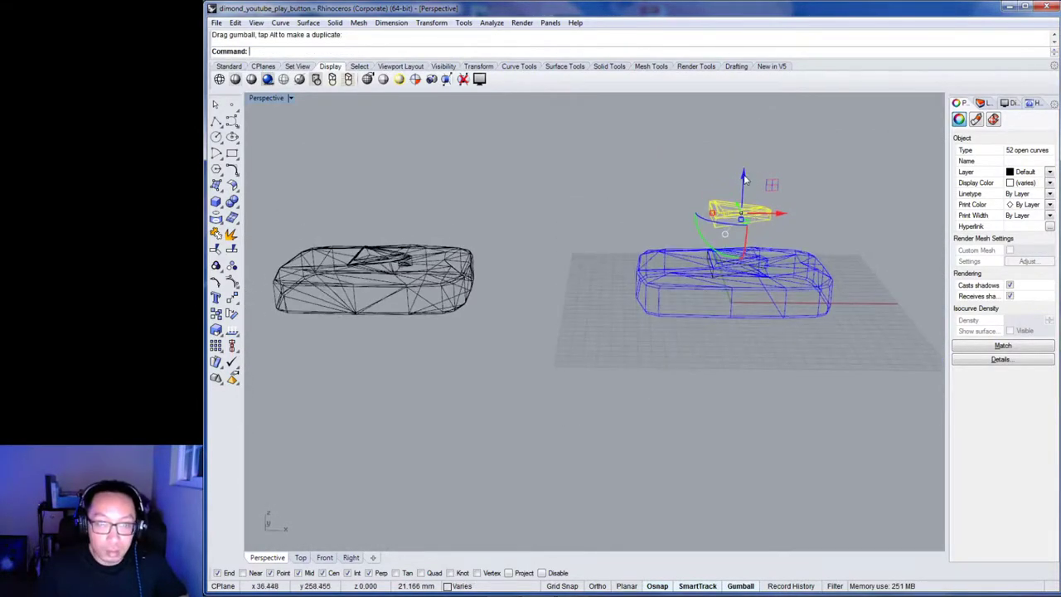
pyautogui.click(830, 224)
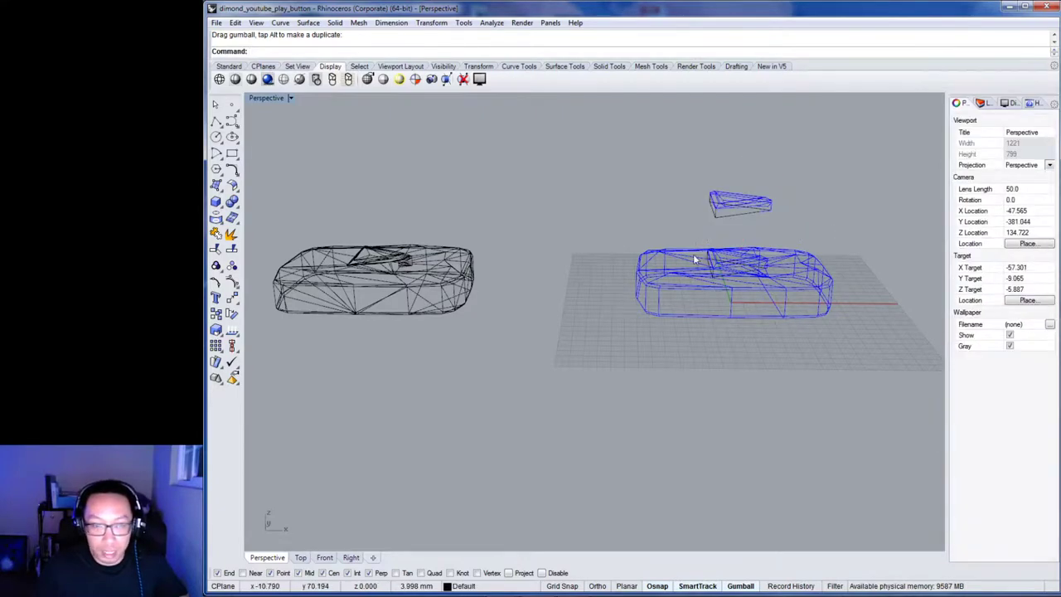
# Examine the blue button wireframe's play triangle and the raised copy above it from several angles.
pyautogui.scroll(-3, 696, 257)
pyautogui.scroll(10, 711, 250)
pyautogui.moveTo(696, 220); pyautogui.dragTo(738, 287, button='right')
pyautogui.scroll(-6, 738, 288)
pyautogui.moveTo(780, 373); pyautogui.dragTo(687, 393, button='right')
pyautogui.scroll(5, 639, 327)
pyautogui.scroll(5, 640, 329)
pyautogui.scroll(-6, 663, 335)
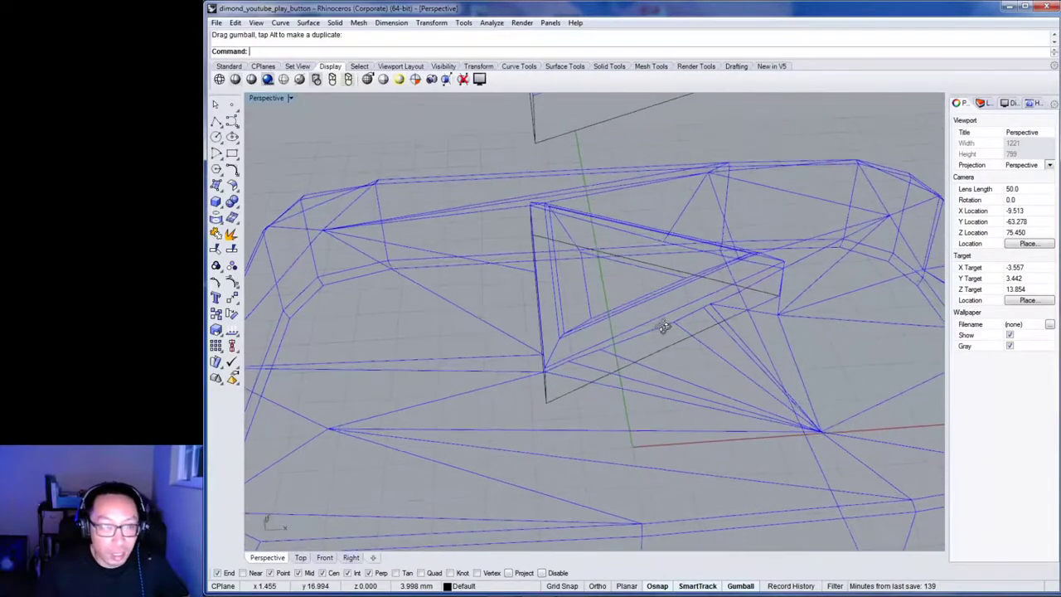
pyautogui.scroll(-3, 651, 329)
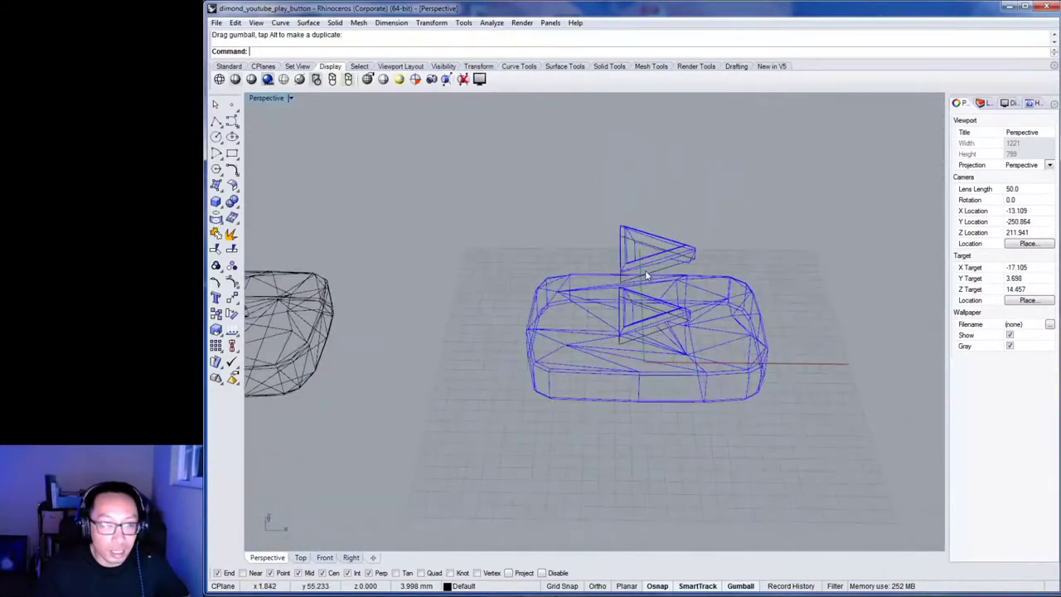
# Duplicate the whole blue wireframe together with the raised triangle and move the copy about 157 mm along the X axis.
pyautogui.moveTo(498, 192); pyautogui.dragTo(831, 436)
pyautogui.hotkey('ctrl', 'c')
pyautogui.hotkey('ctrl', 'v')
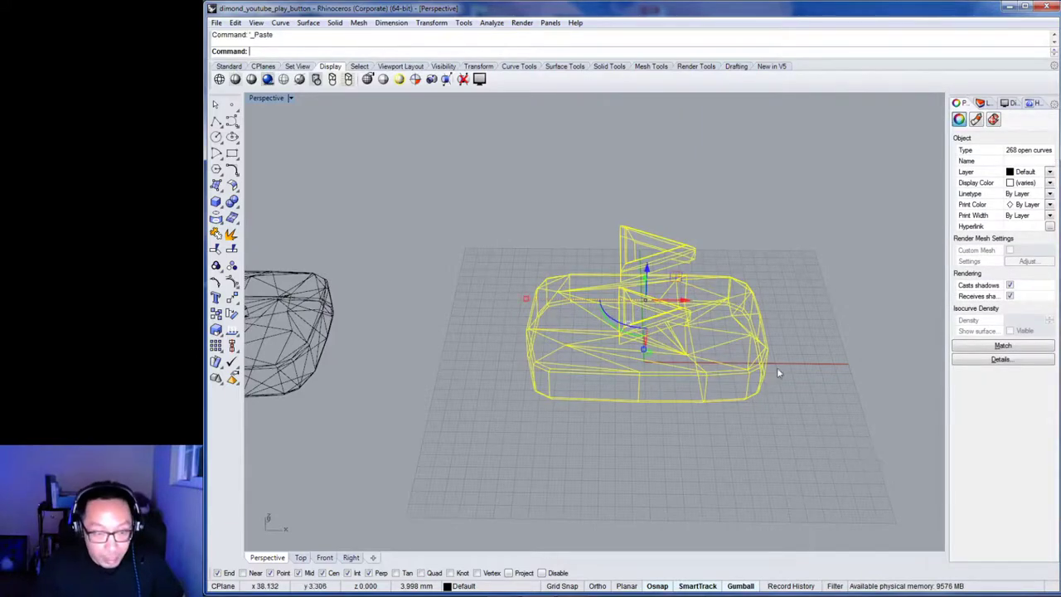
pyautogui.moveTo(688, 309); pyautogui.dragTo(905, 328)
pyautogui.scroll(-3, 905, 327)
pyautogui.keyDown('shift'); pyautogui.moveTo(823, 360); pyautogui.dragTo(578, 360, button='right'); pyautogui.keyUp('shift')
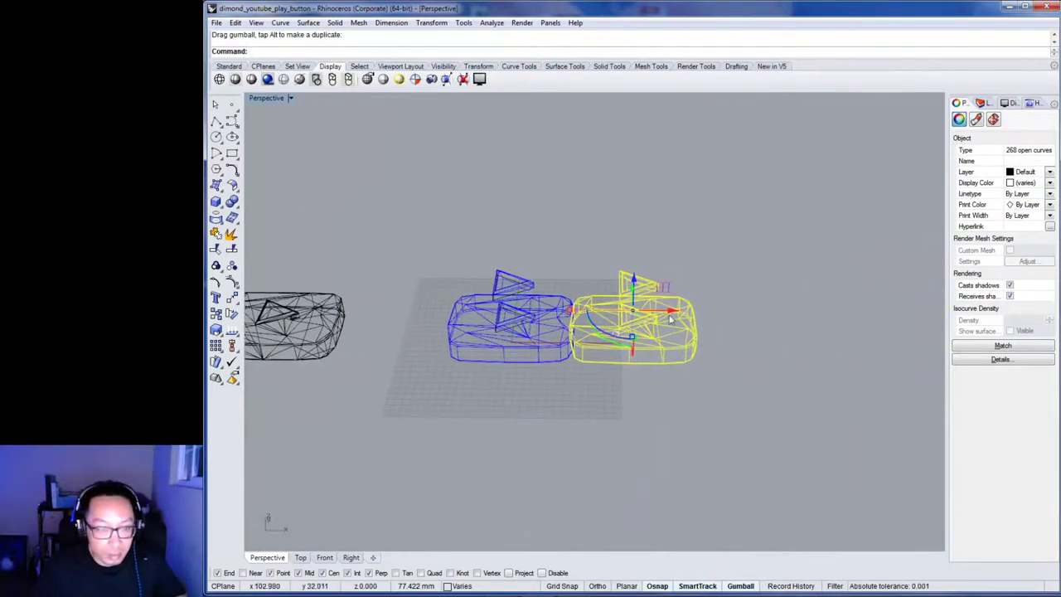
pyautogui.moveTo(673, 312); pyautogui.dragTo(775, 398)
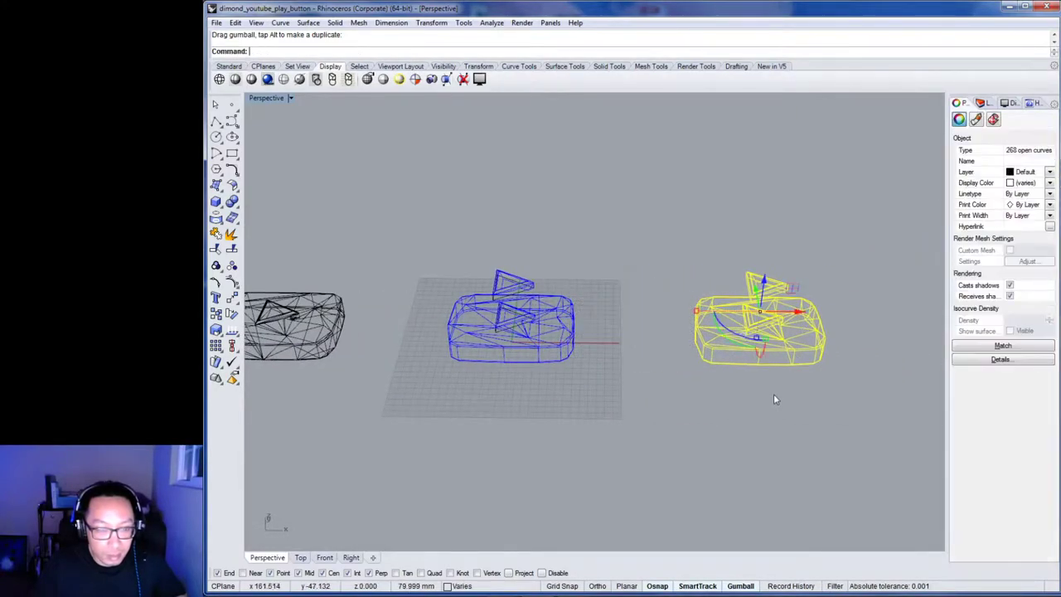
pyautogui.press('Escape')
# Delete the diagonal line across the lower front side of the duplicated button wireframe.
pyautogui.scroll(5, 719, 313)
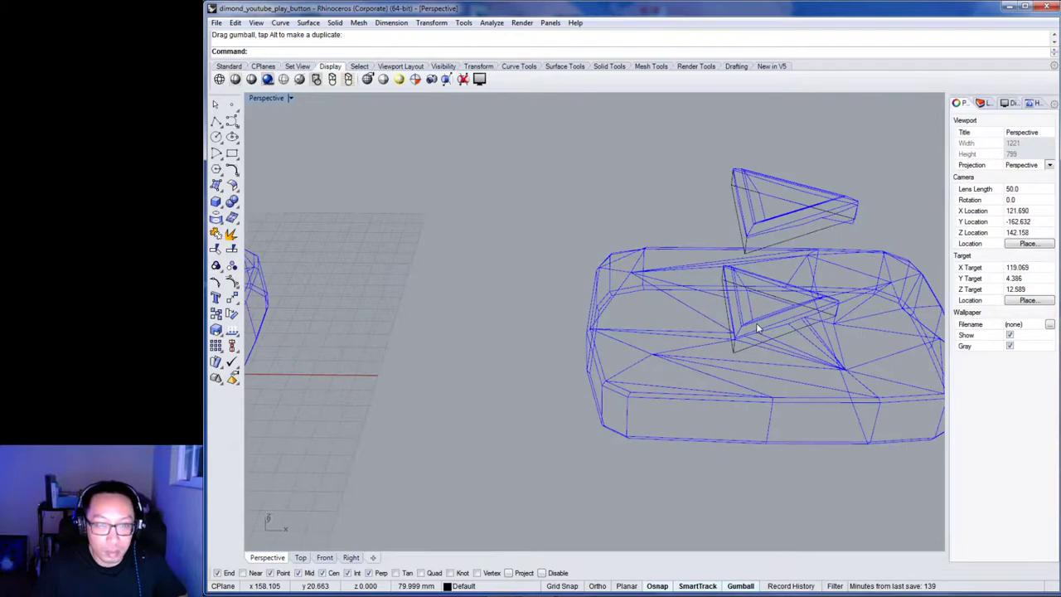
pyautogui.moveTo(756, 322); pyautogui.dragTo(777, 282, button='right')
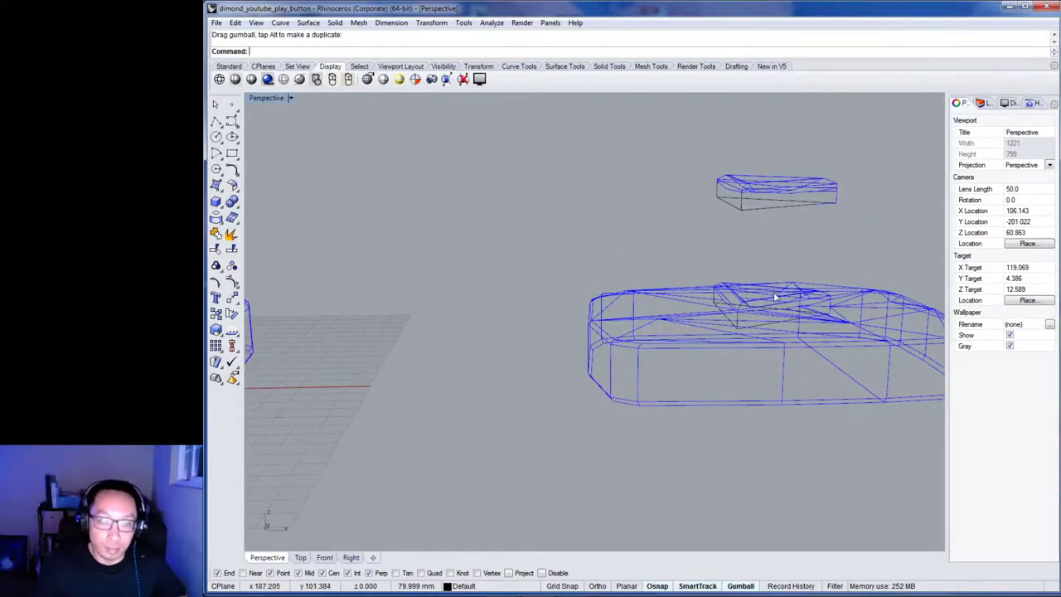
pyautogui.moveTo(760, 308); pyautogui.dragTo(862, 391, button='right')
pyautogui.click(860, 395)
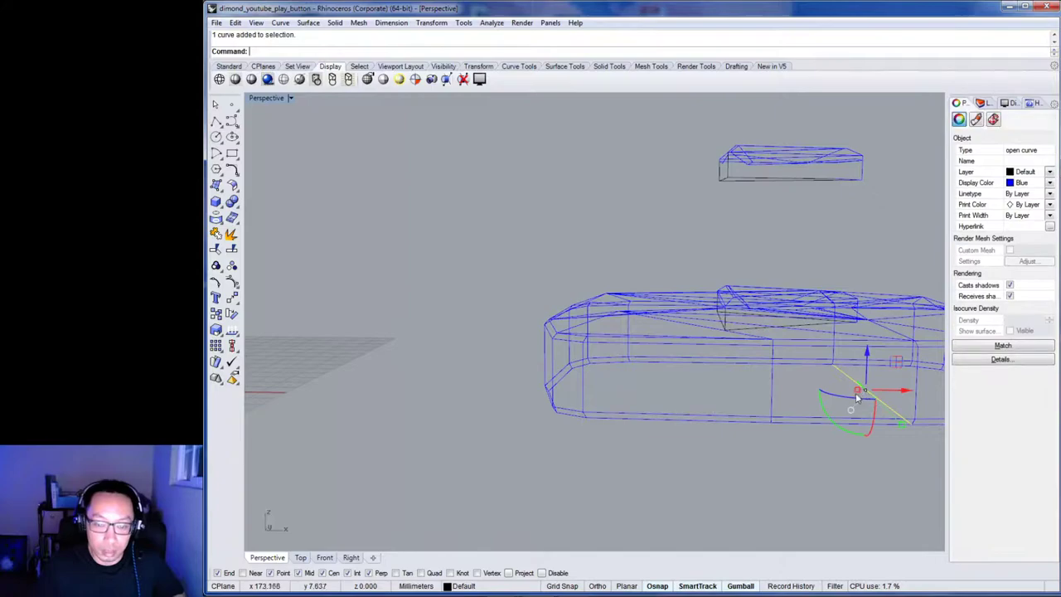
pyautogui.press('Delete')
# Delete the two stray lines hanging below the long side of the duplicate's raised triangle, near its tip.
pyautogui.moveTo(813, 429); pyautogui.dragTo(716, 314, button='right')
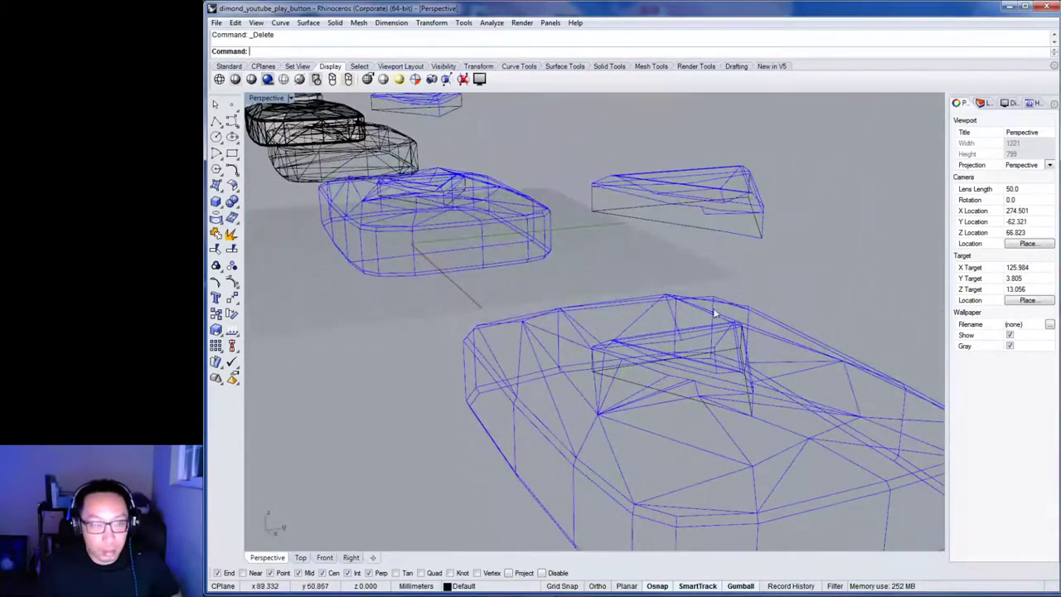
pyautogui.scroll(4, 707, 215)
pyautogui.click(718, 214)
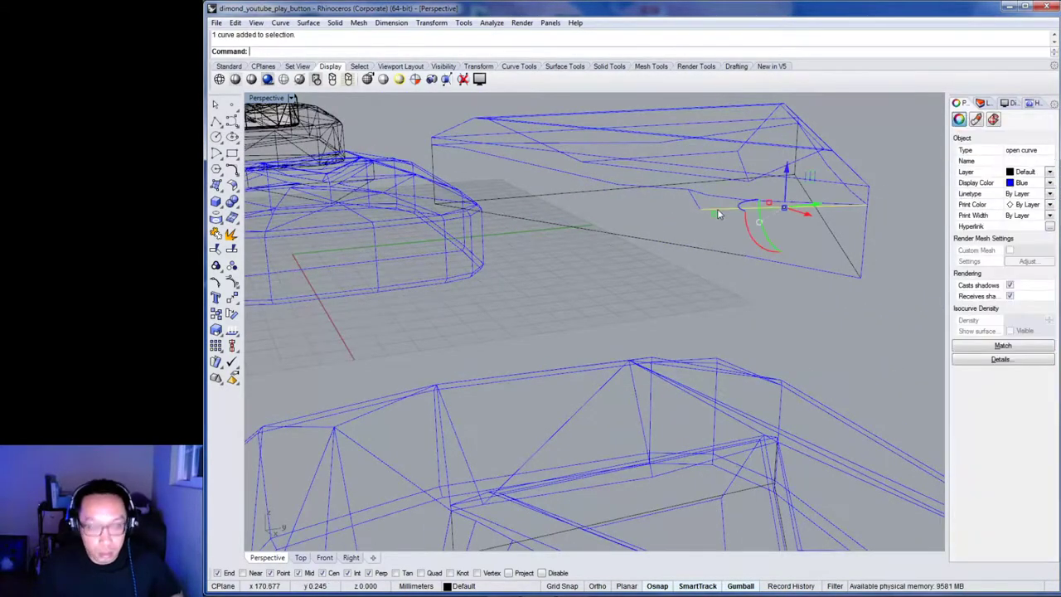
pyautogui.press('Delete')
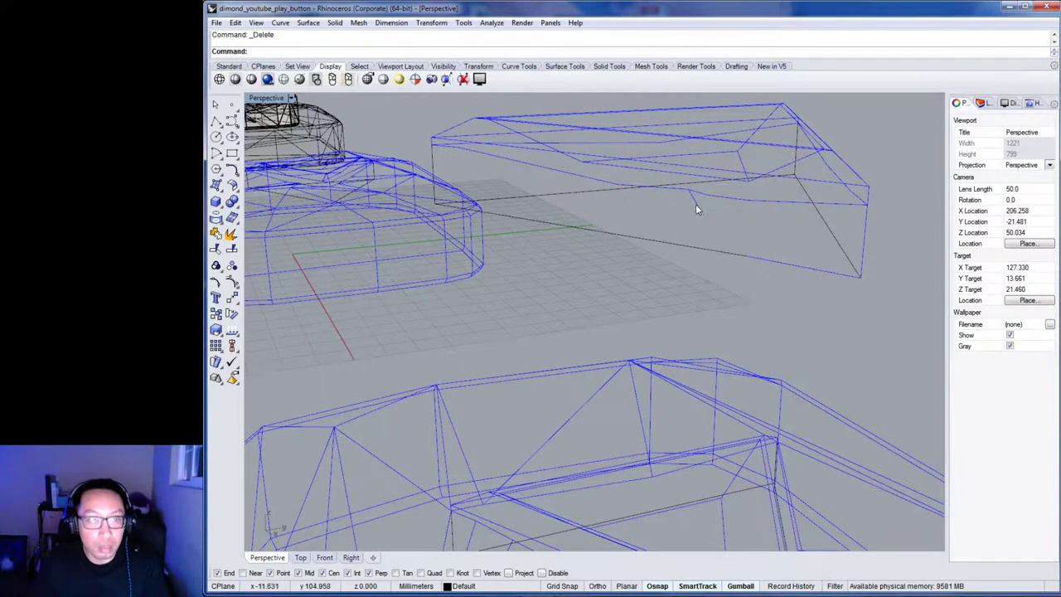
pyautogui.click(696, 204)
pyautogui.moveTo(696, 204); pyautogui.dragTo(798, 296, button='right')
pyautogui.press('Delete')
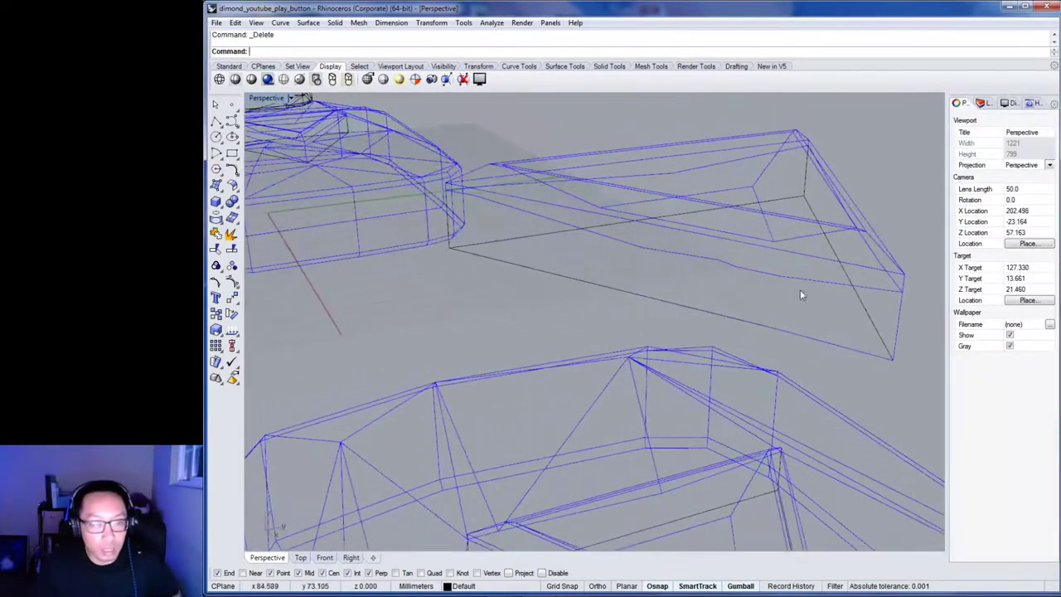
# Delete the jagged line's segments one after another along the lower long side of the duplicate's raised triangle.
pyautogui.click(803, 278)
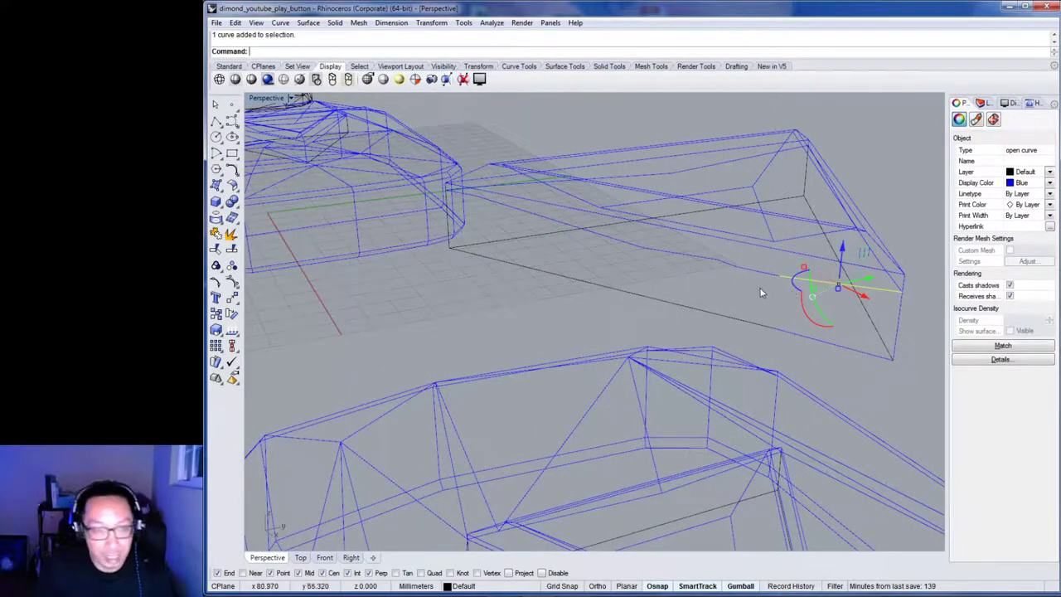
pyautogui.press('Delete')
pyautogui.hotkey('ctrl', 'z')
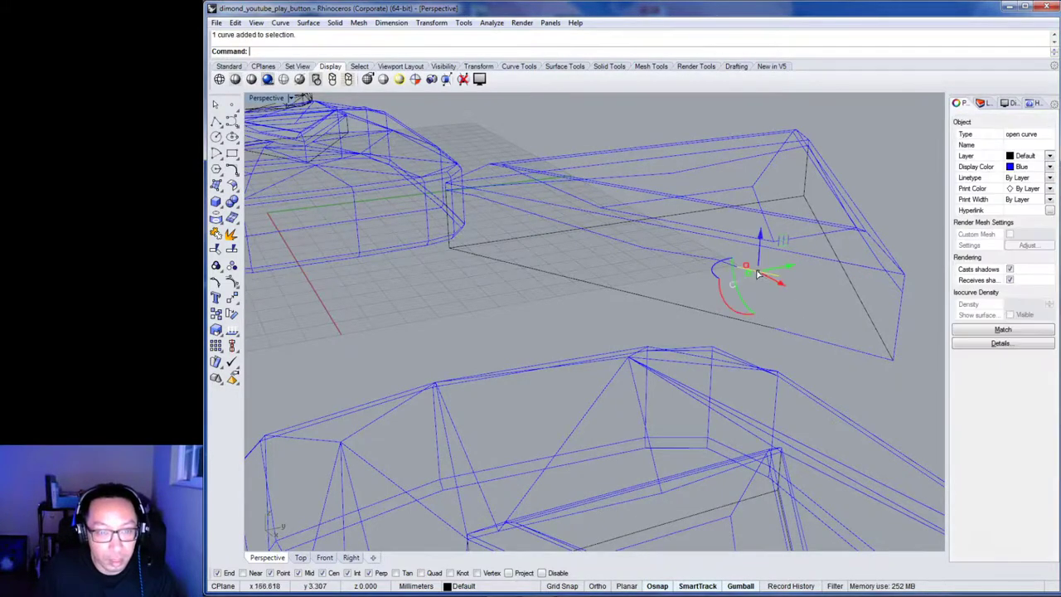
pyautogui.press('Delete')
pyautogui.hotkey('ctrl', 'z')
pyautogui.press('Delete')
pyautogui.hotkey('ctrl', 'z')
pyautogui.press('Delete')
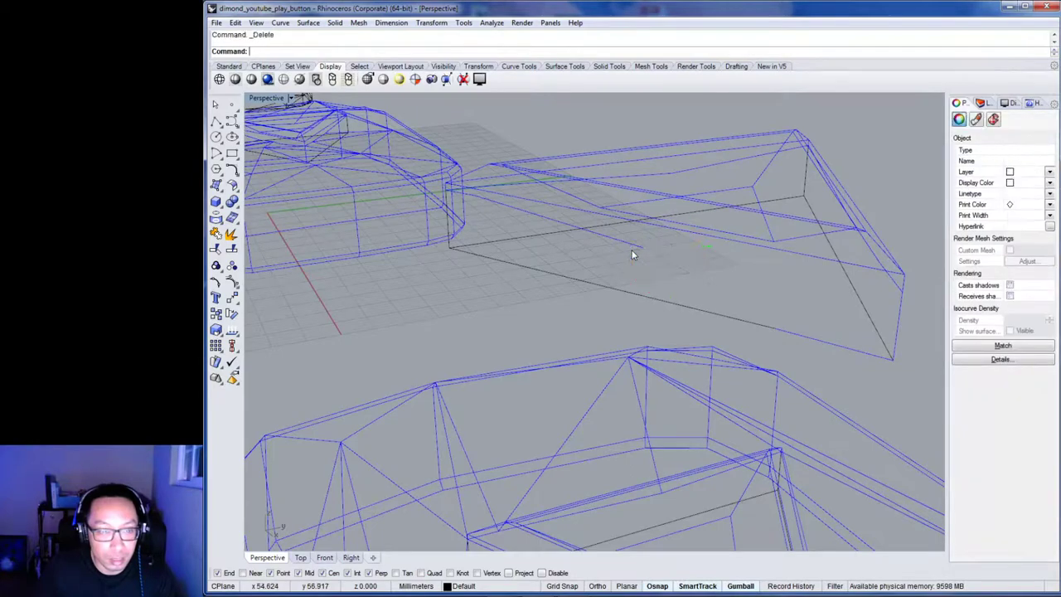
pyautogui.hotkey('ctrl', 'z')
pyautogui.press('Delete')
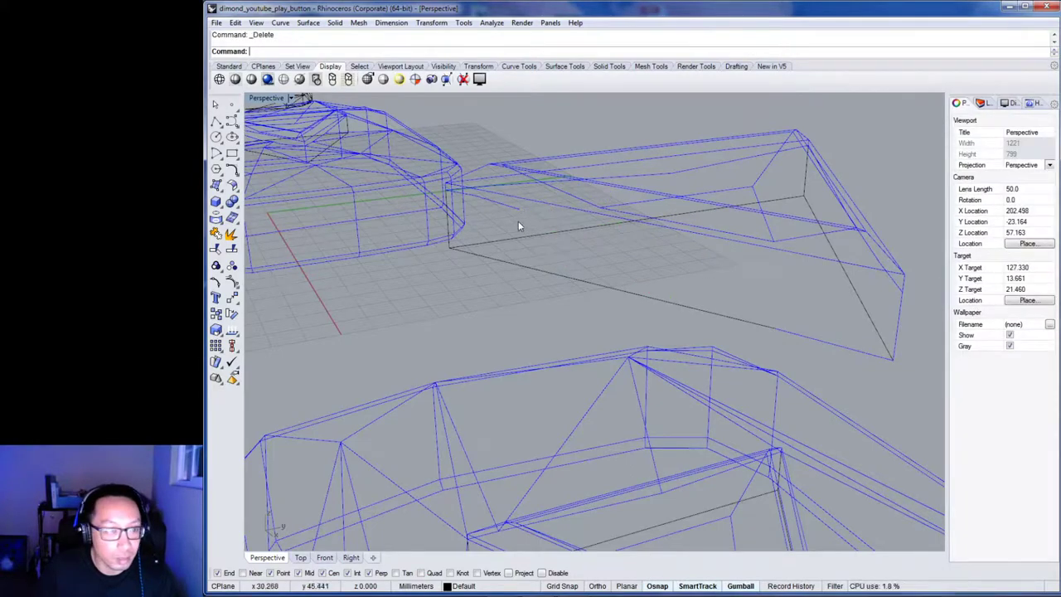
pyautogui.moveTo(589, 238); pyautogui.dragTo(602, 246, button='right')
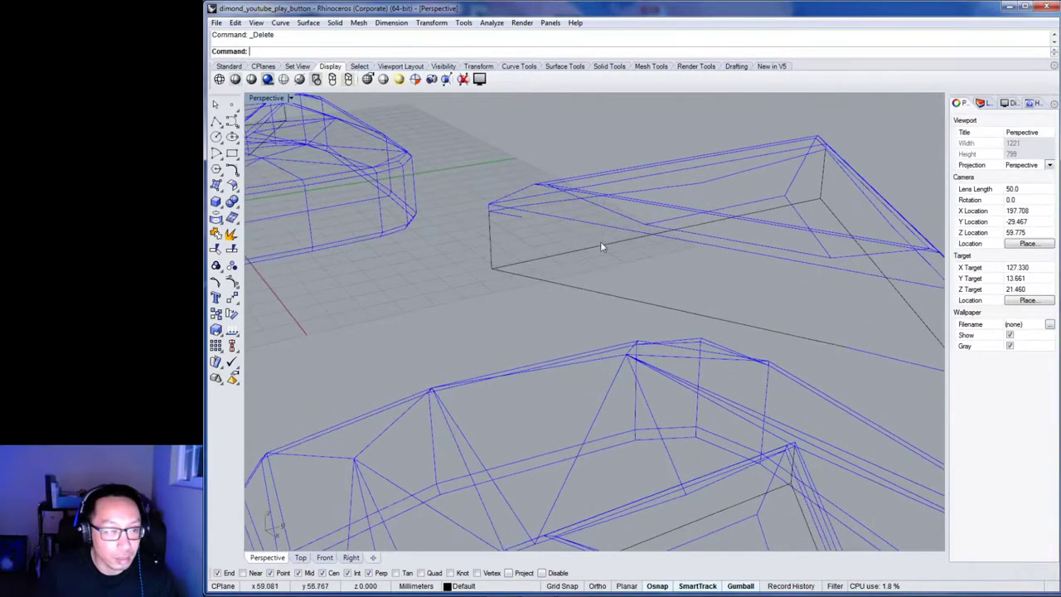
pyautogui.click(519, 227)
pyautogui.press('Delete')
# Delete two more leftover line segments from the duplicate's raised triangle.
pyautogui.moveTo(834, 289); pyautogui.dragTo(699, 295, button='right')
pyautogui.click(661, 282)
pyautogui.press('Delete')
pyautogui.click(780, 306)
pyautogui.press('Delete')
# Delete the five curves forming the small inner triangle and the adjacent inner edges of the play recess in the duplicated button.
pyautogui.moveTo(763, 334); pyautogui.dragTo(653, 344, button='right')
pyautogui.moveTo(574, 389); pyautogui.dragTo(699, 390, button='right')
pyautogui.scroll(-5, 635, 418)
pyautogui.scroll(3, 696, 388)
pyautogui.scroll(3, 696, 387)
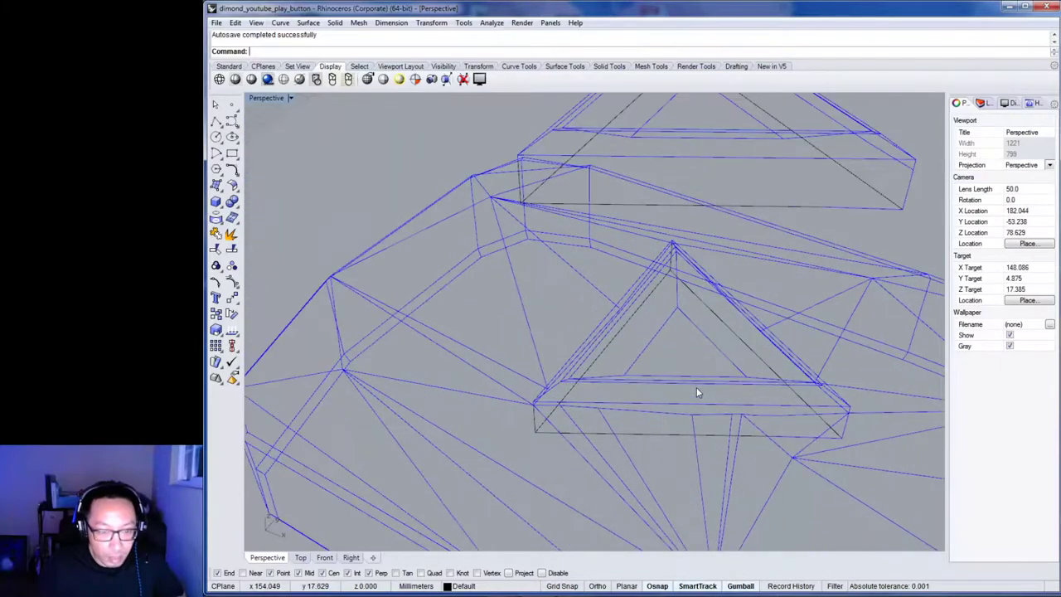
pyautogui.scroll(2, 696, 388)
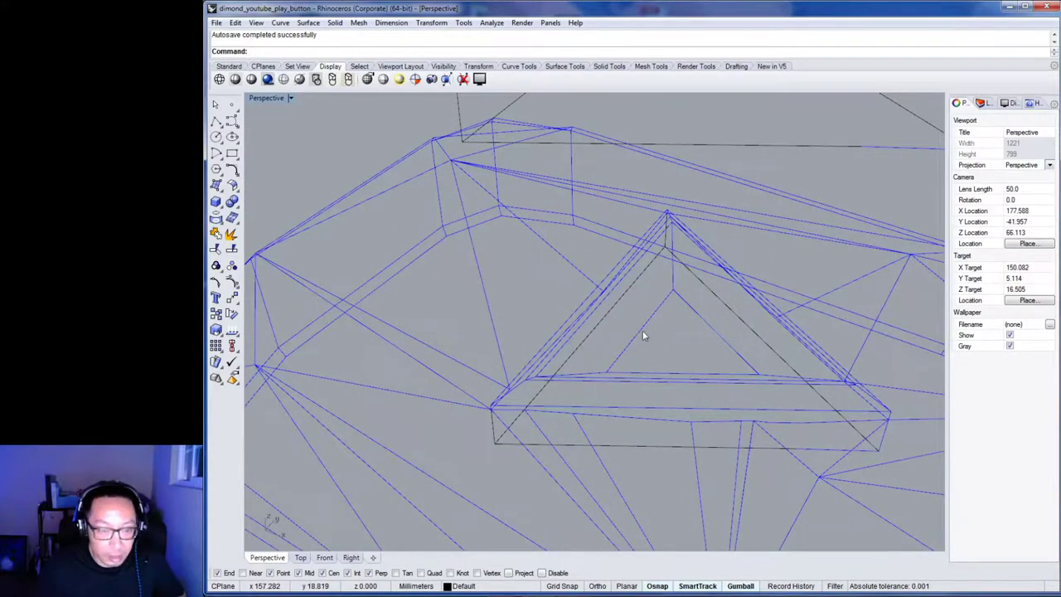
pyautogui.moveTo(624, 330); pyautogui.dragTo(625, 330)
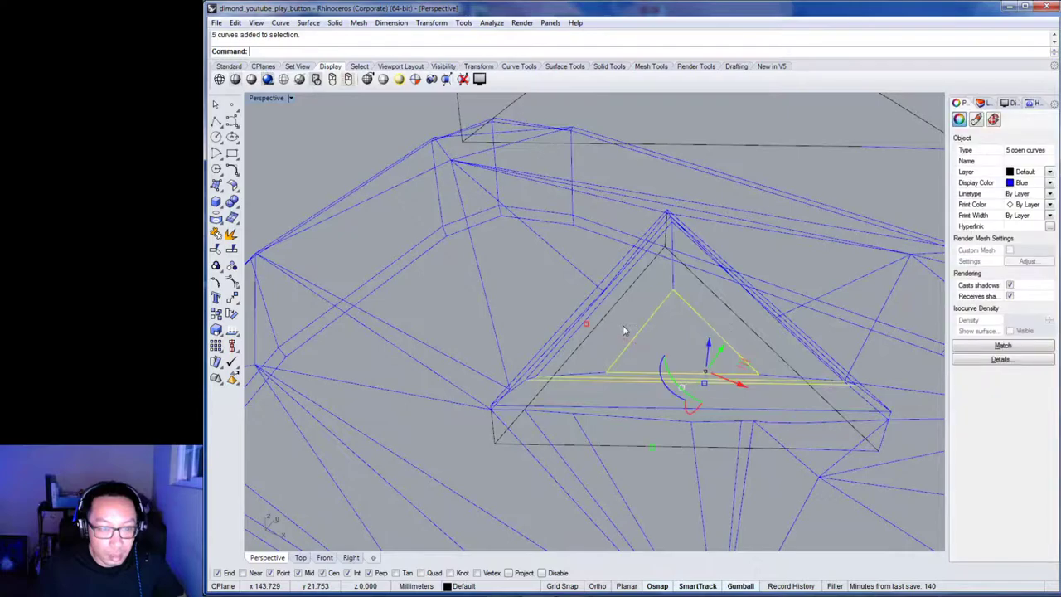
pyautogui.moveTo(724, 376); pyautogui.dragTo(732, 358, button='right')
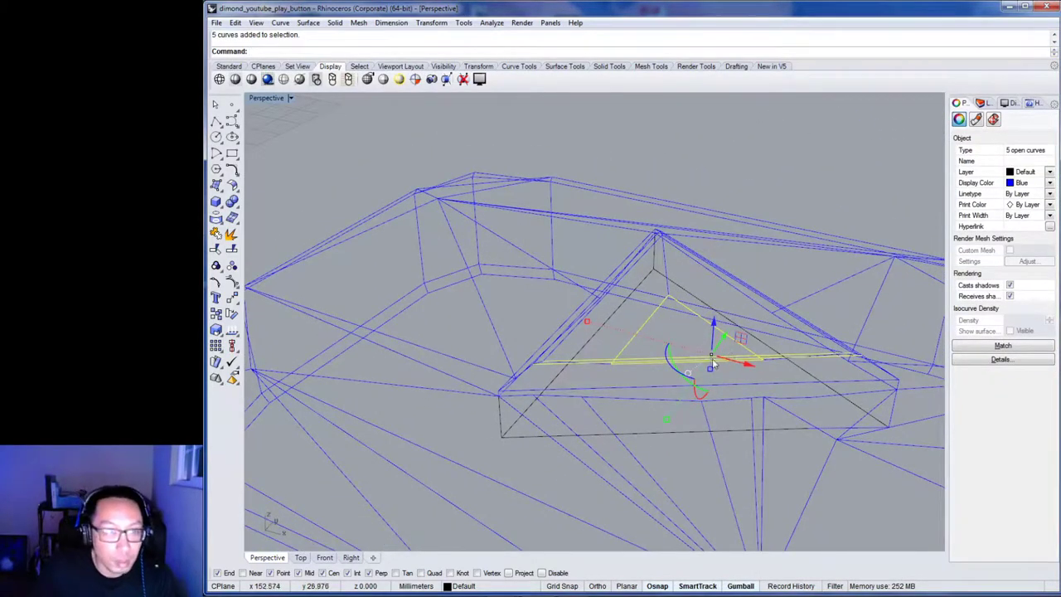
pyautogui.moveTo(663, 379); pyautogui.dragTo(715, 387, button='right')
pyautogui.press('Delete')
pyautogui.moveTo(743, 432); pyautogui.dragTo(749, 419, button='right')
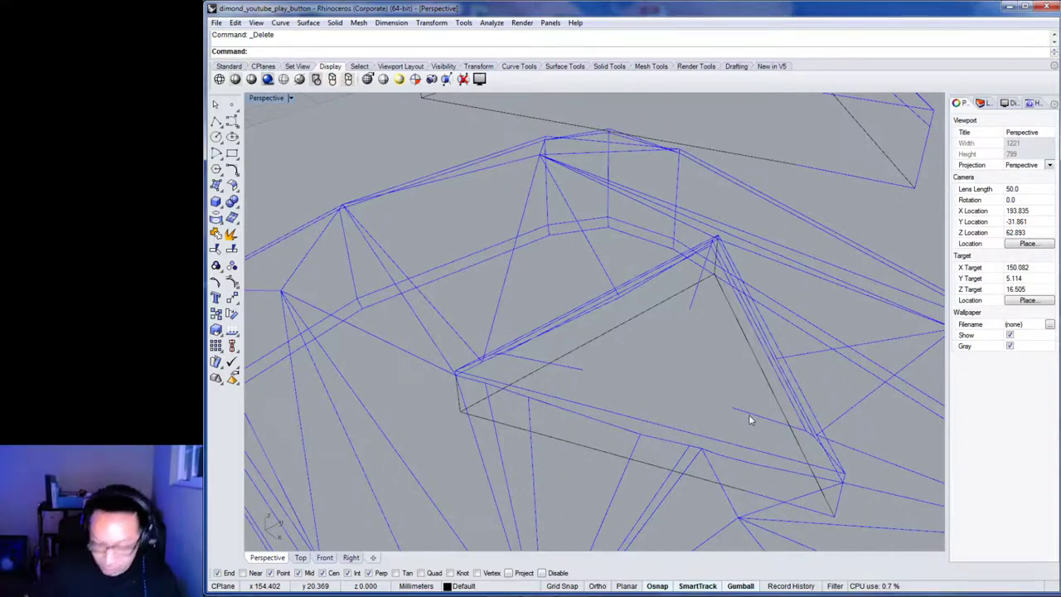
# Delete the short stray lines and leftover inner edges projecting into the duplicate's play triangle opening.
pyautogui.moveTo(750, 420); pyautogui.dragTo(688, 448, button='right')
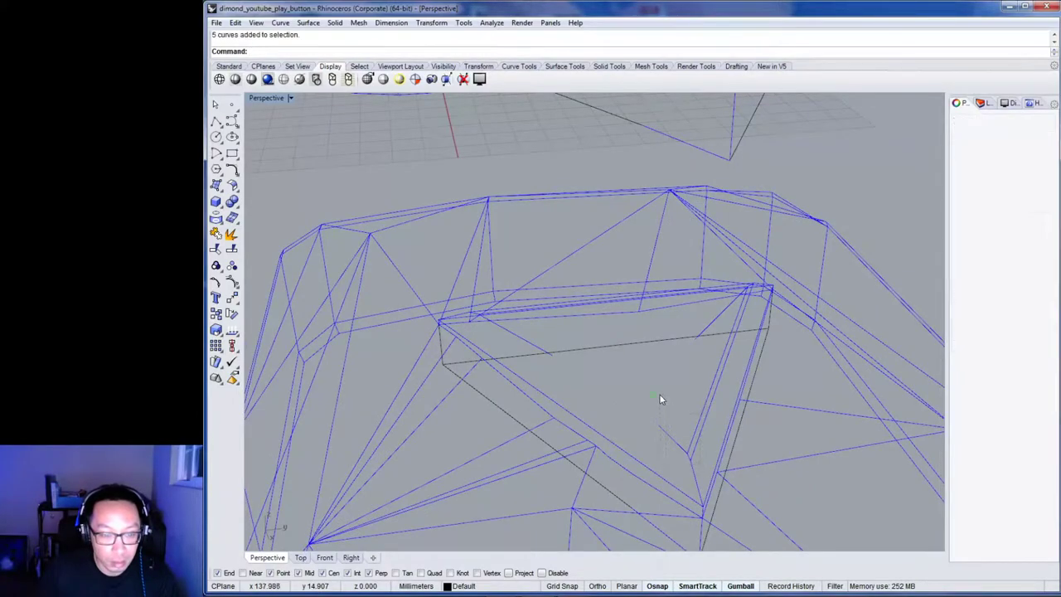
pyautogui.click(711, 424)
pyautogui.press('Delete')
pyautogui.moveTo(677, 368); pyautogui.dragTo(540, 308, button='right')
pyautogui.click(693, 381)
pyautogui.press('Delete')
pyautogui.click(537, 307)
pyautogui.press('Delete')
pyautogui.moveTo(602, 379); pyautogui.dragTo(478, 348, button='right')
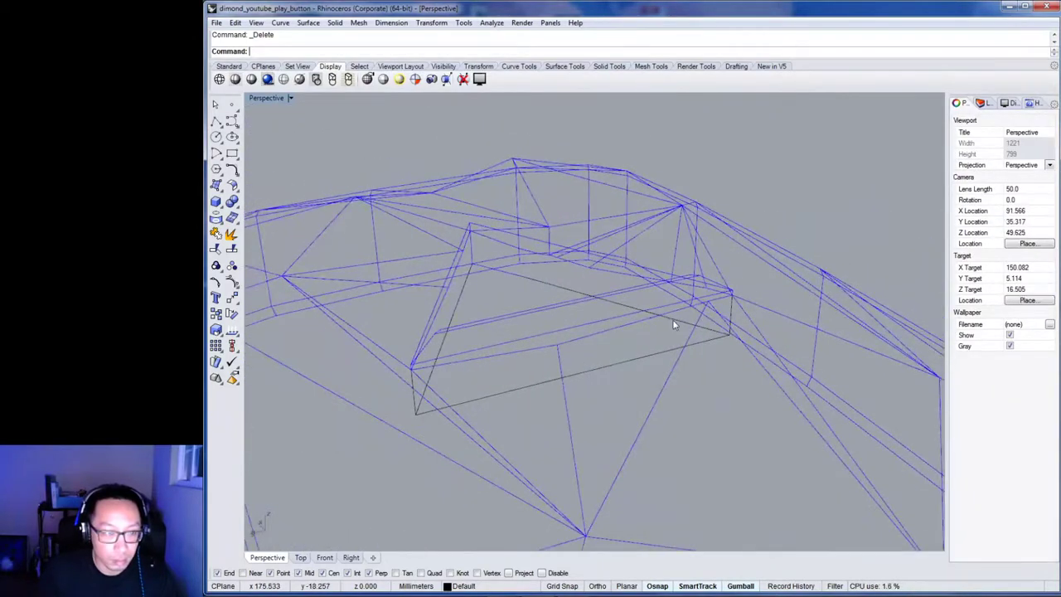
# Delete the remaining inner edge lines running parallel to one side inside the duplicate's play triangle.
pyautogui.moveTo(548, 318); pyautogui.dragTo(520, 381, button='right')
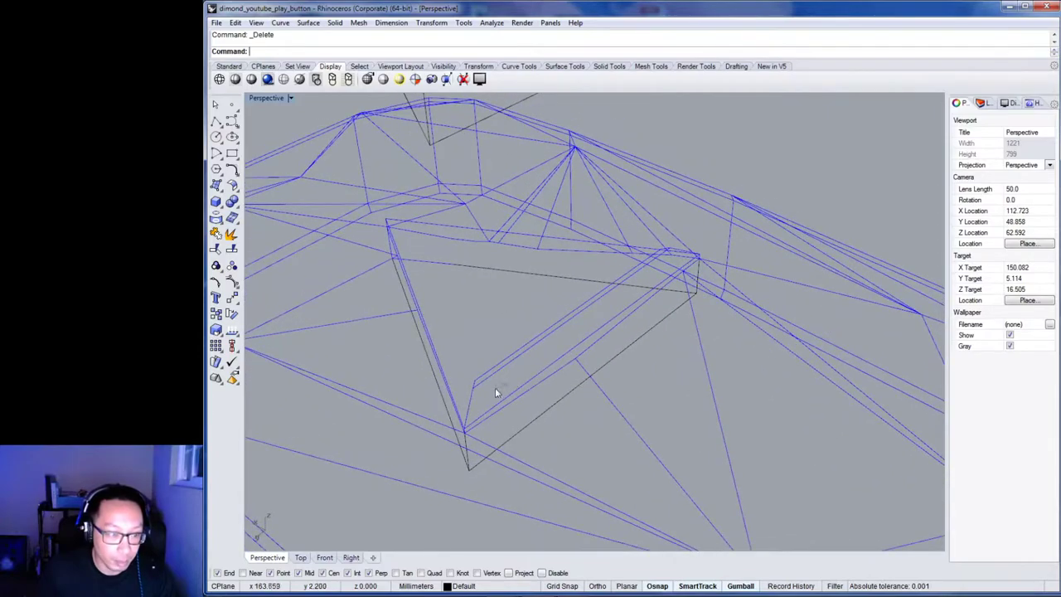
pyautogui.click(467, 373)
pyautogui.moveTo(547, 344); pyautogui.dragTo(400, 311, button='right')
pyautogui.moveTo(659, 330); pyautogui.dragTo(543, 366, button='right')
pyautogui.press('Delete')
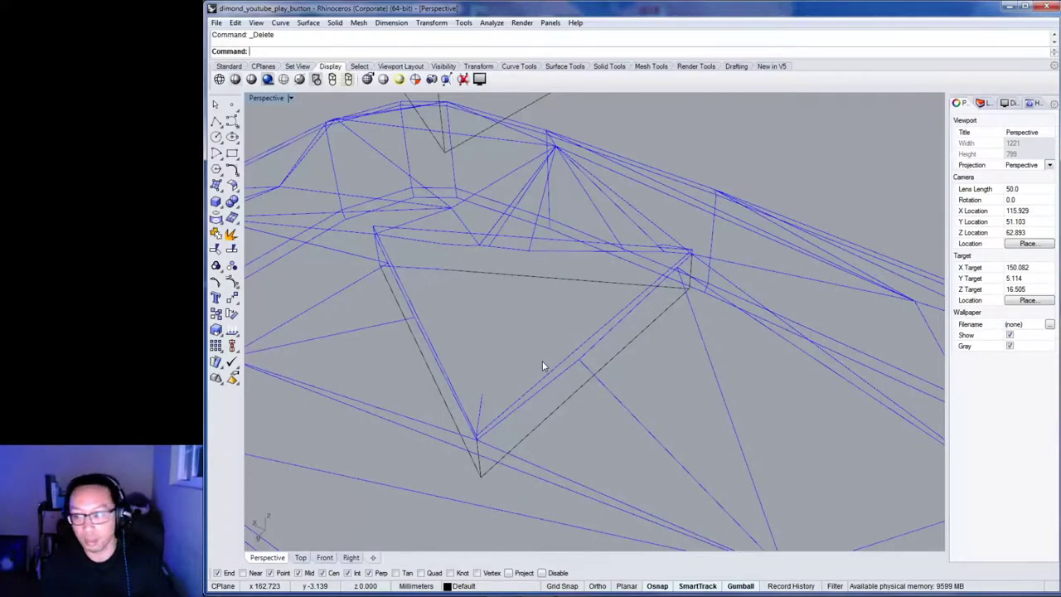
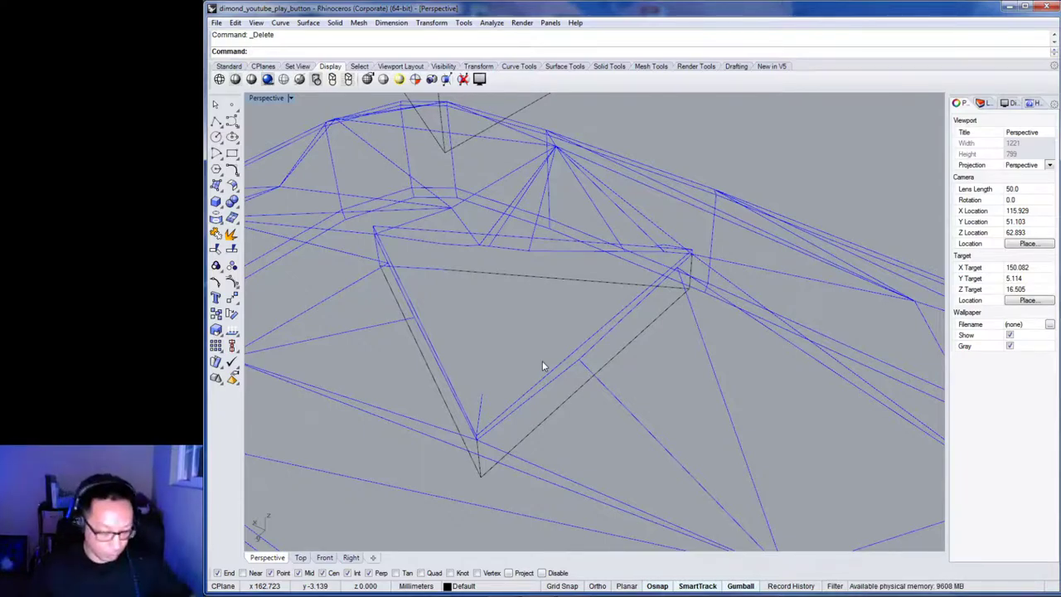
pyautogui.moveTo(525, 366); pyautogui.dragTo(625, 332, button='right')
pyautogui.moveTo(619, 373); pyautogui.dragTo(649, 371, button='right')
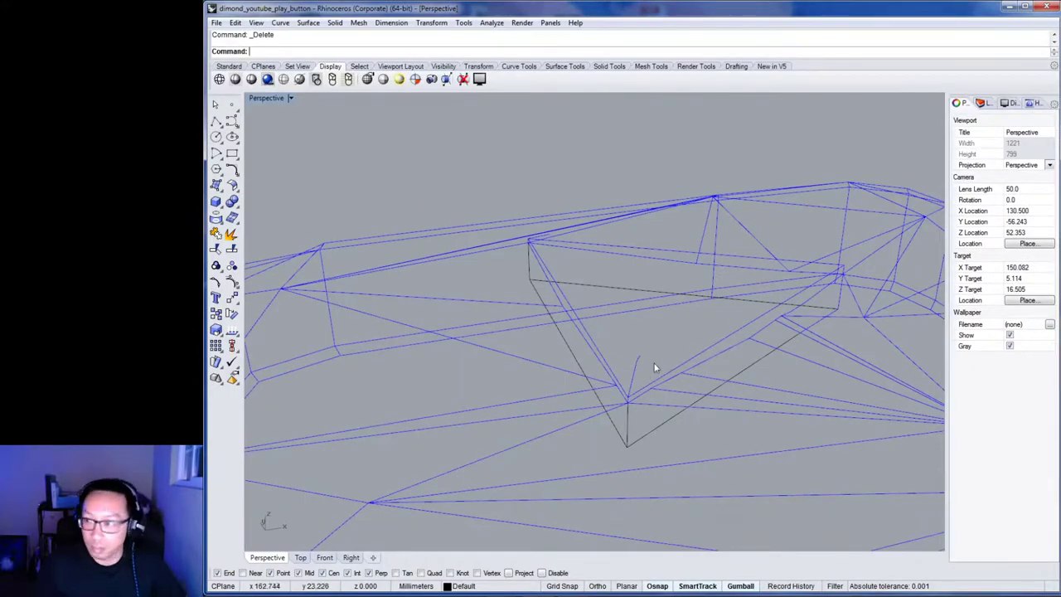
pyautogui.moveTo(652, 365)
pyautogui.mouseDown(button='right')
pyautogui.moveTo(664, 368)
pyautogui.moveTo(654, 372)
pyautogui.mouseUp(button='right')
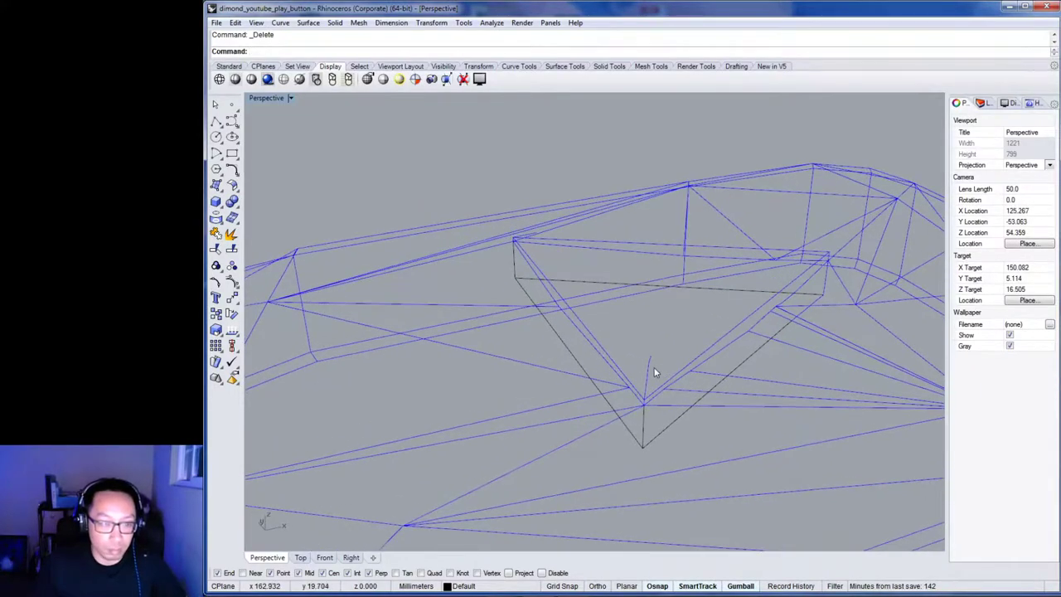
# Delete the two short stray curves at the triangle opening's corner and one long leftover blue edge curve above it.
pyautogui.click(650, 362)
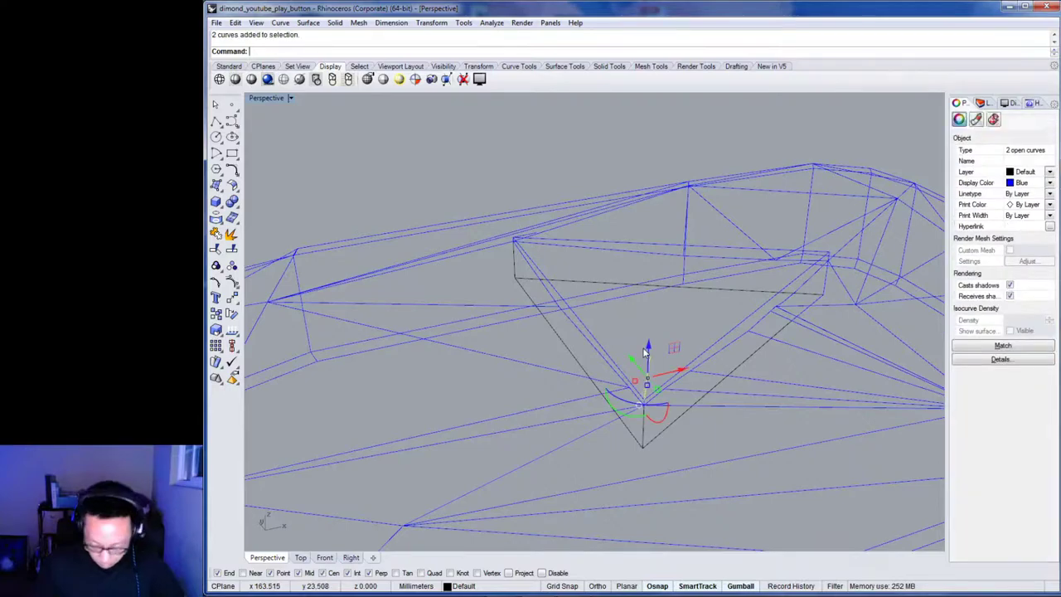
pyautogui.press('Delete')
pyautogui.moveTo(692, 324); pyautogui.dragTo(538, 315, button='right')
pyautogui.click(569, 395)
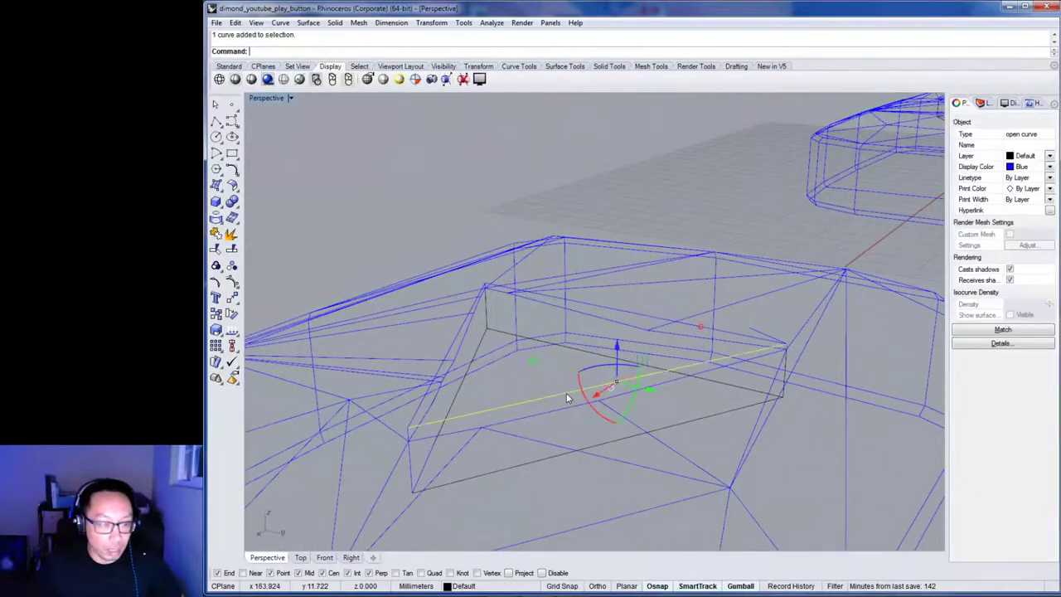
pyautogui.press('Delete')
# Delete two more leftover blue curves near a corner of the triangle opening in the body wireframe.
pyautogui.moveTo(532, 404); pyautogui.dragTo(677, 416, button='right')
pyautogui.click(704, 426)
pyautogui.press('Delete')
pyautogui.click(717, 439)
pyautogui.press('Delete')
# Delete the remaining leftover blue curves of the triangle above the black triangle outline in the body wireframe.
pyautogui.moveTo(660, 387); pyautogui.dragTo(752, 412, button='right')
pyautogui.click(615, 331)
pyautogui.press('Delete')
pyautogui.moveTo(526, 313); pyautogui.dragTo(666, 313, button='right')
pyautogui.click(479, 386)
pyautogui.press('Delete')
pyautogui.moveTo(553, 367); pyautogui.dragTo(584, 363, button='right')
pyautogui.scroll(6, 536, 423)
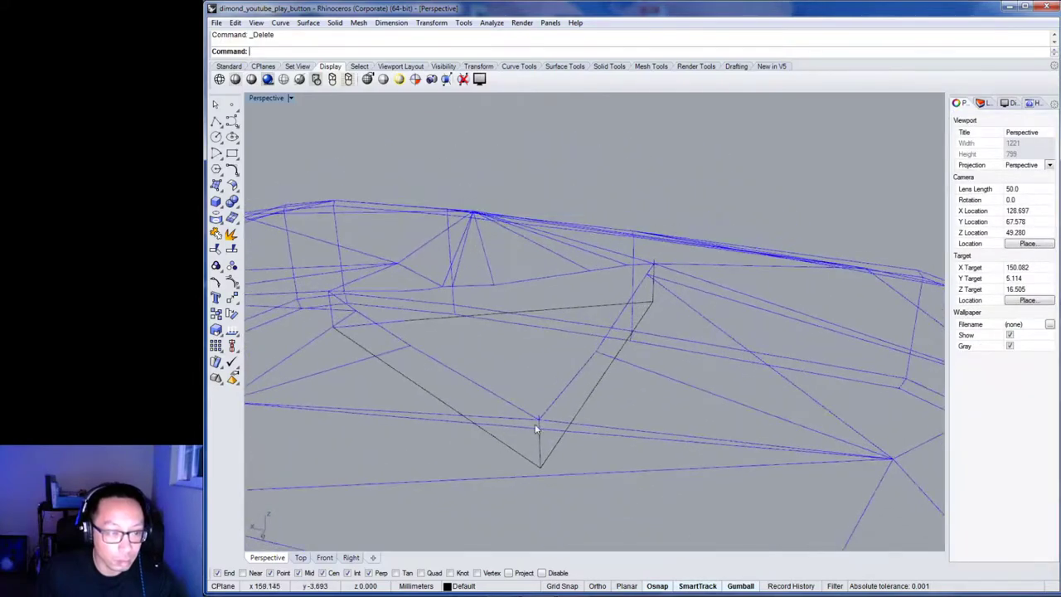
pyautogui.click(581, 306)
pyautogui.press('Delete')
# Review the cleaned wireframe and inspect the shaded mesh version of the play button at the far end of the row.
pyautogui.scroll(-8, 584, 313)
pyautogui.moveTo(574, 310); pyautogui.dragTo(600, 311, button='right')
pyautogui.scroll(5, 599, 311)
pyautogui.moveTo(629, 267); pyautogui.dragTo(764, 366, button='right')
pyautogui.scroll(-3, 543, 366)
pyautogui.scroll(-5, 543, 366)
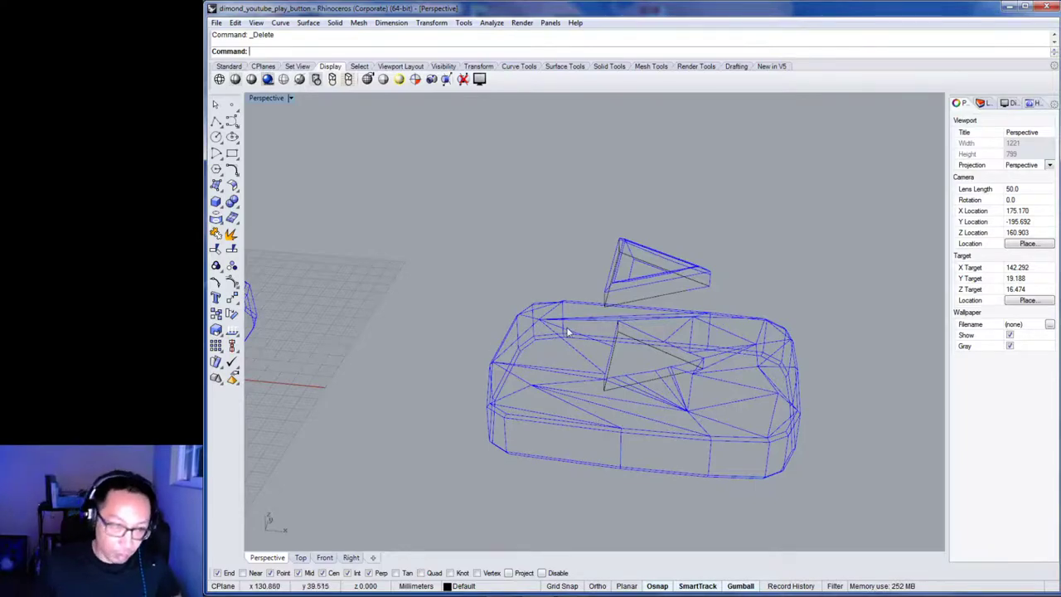
pyautogui.scroll(5, 568, 331)
pyautogui.scroll(-15, 569, 331)
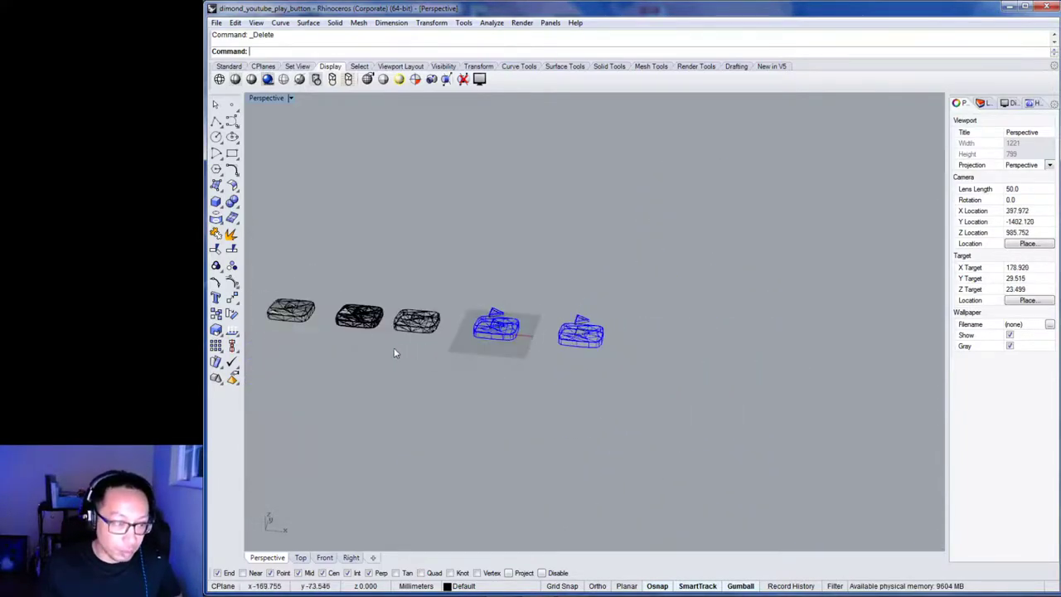
pyautogui.keyDown('shift'); pyautogui.moveTo(393, 353); pyautogui.dragTo(639, 386, button='right'); pyautogui.keyUp('shift')
pyautogui.scroll(6, 540, 372)
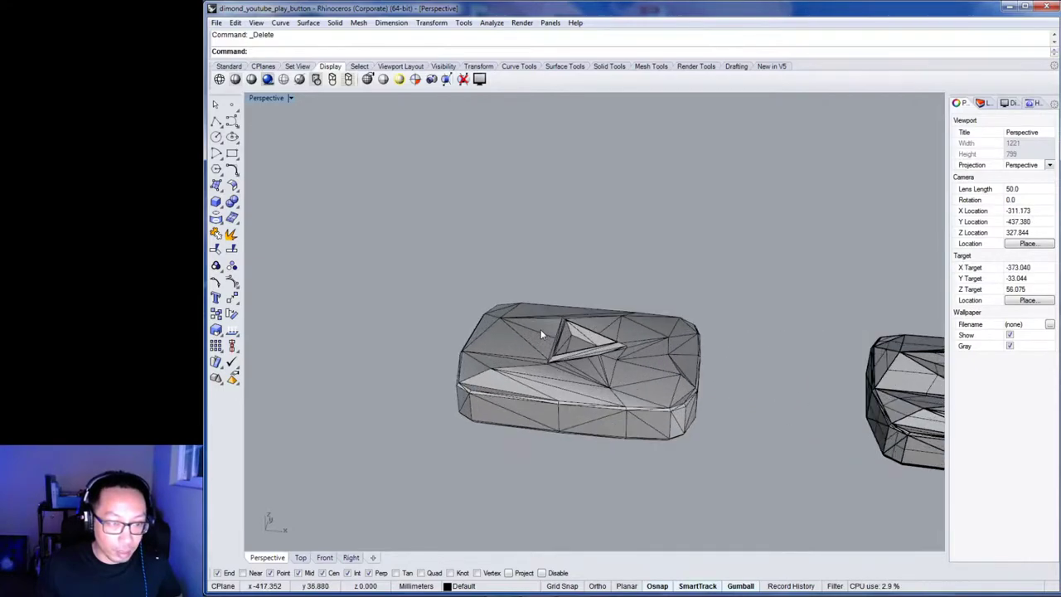
pyautogui.scroll(4, 541, 329)
pyautogui.moveTo(560, 336); pyautogui.dragTo(578, 369, button='right')
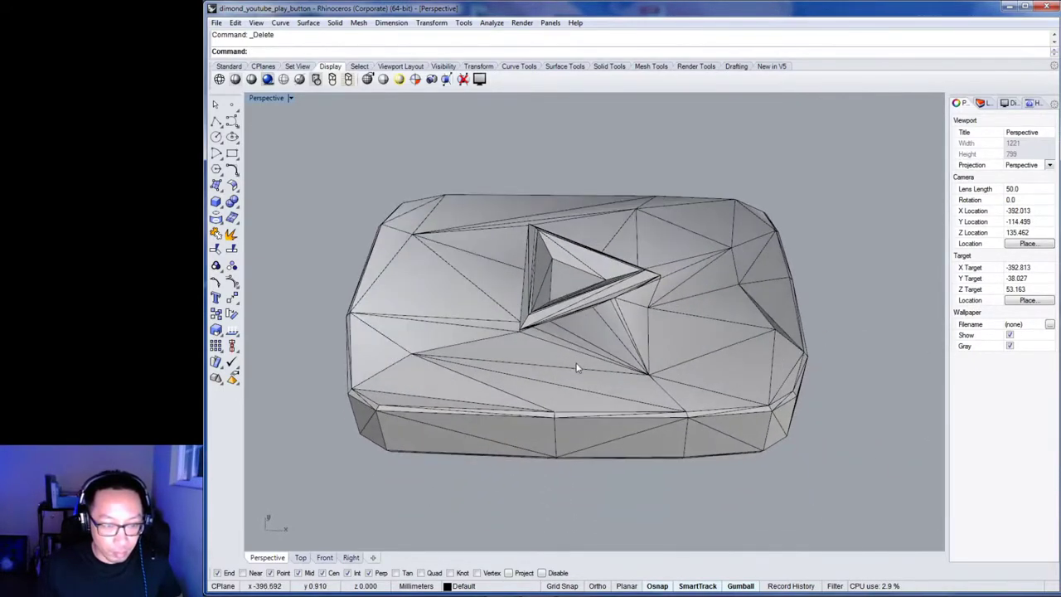
pyautogui.click(618, 342)
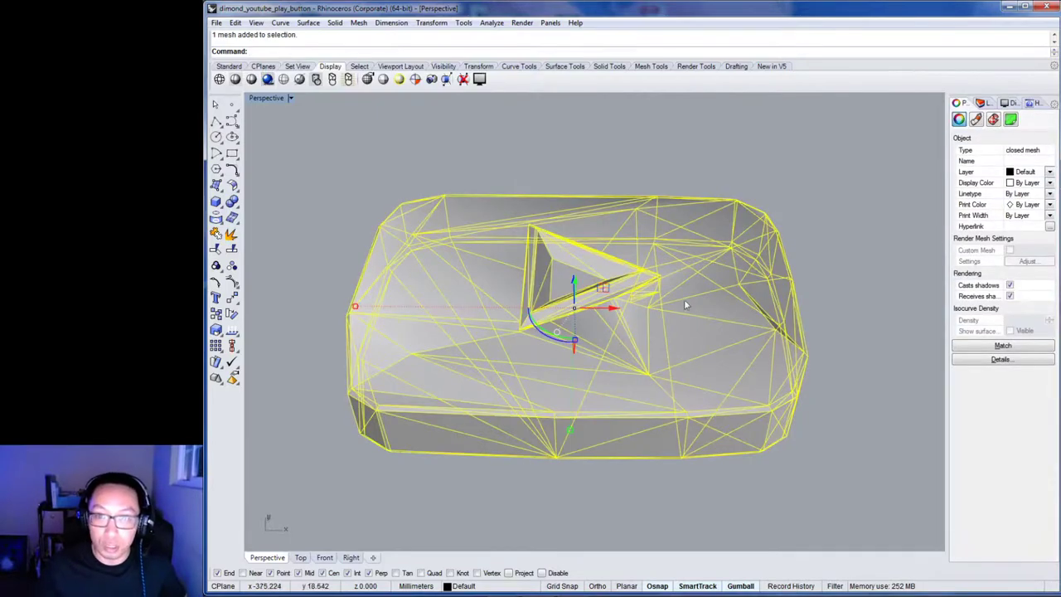
pyautogui.click(659, 146)
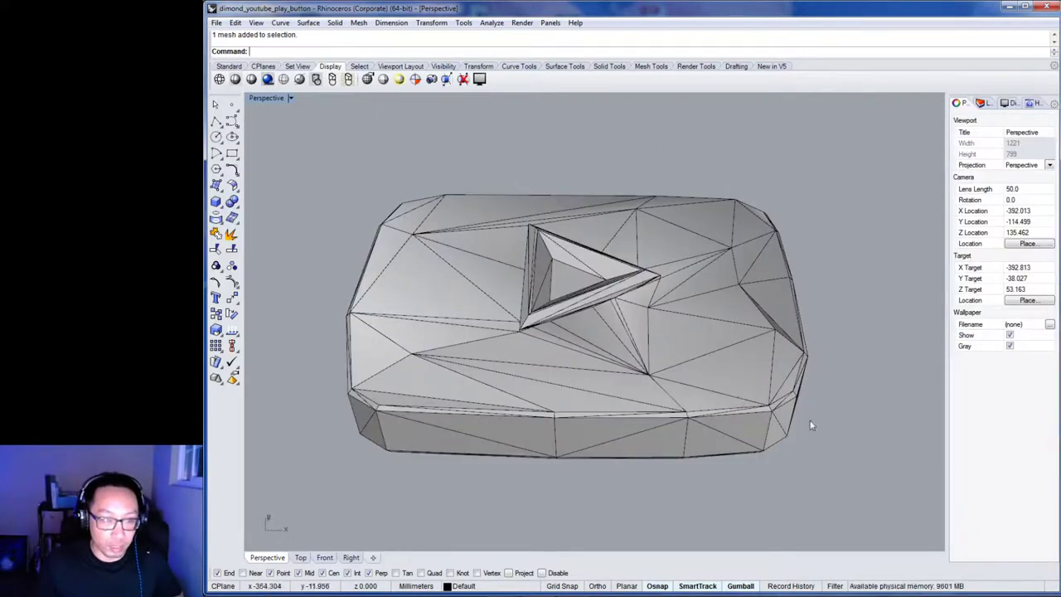
# Inspect the polysurface version of the play button beside the mesh and check its object type.
pyautogui.moveTo(861, 384)
pyautogui.mouseDown(button='right')
pyautogui.moveTo(857, 356)
pyautogui.moveTo(860, 372)
pyautogui.mouseUp(button='right')
pyautogui.scroll(-2, 881, 431)
pyautogui.moveTo(876, 439); pyautogui.dragTo(503, 455, button='right')
pyautogui.keyDown('shift'); pyautogui.moveTo(801, 461); pyautogui.dragTo(411, 460, button='right'); pyautogui.keyUp('shift')
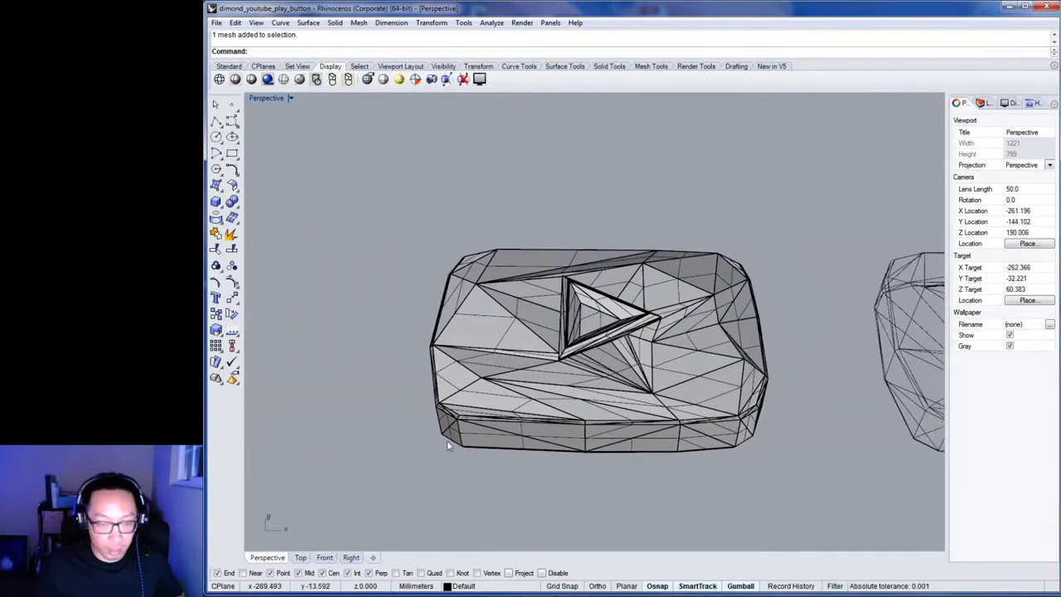
pyautogui.click(688, 369)
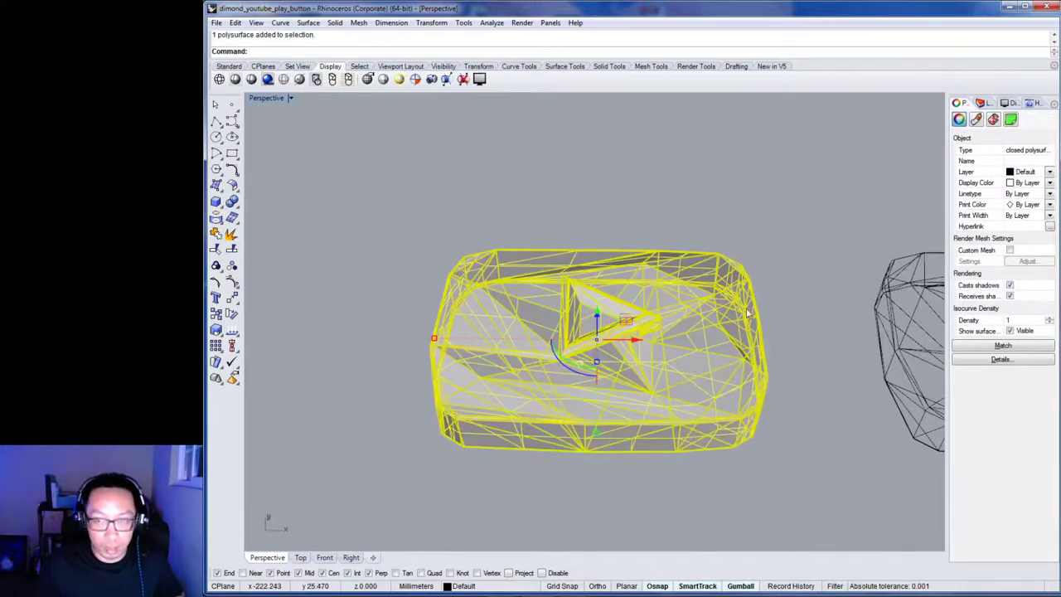
pyautogui.click(824, 361)
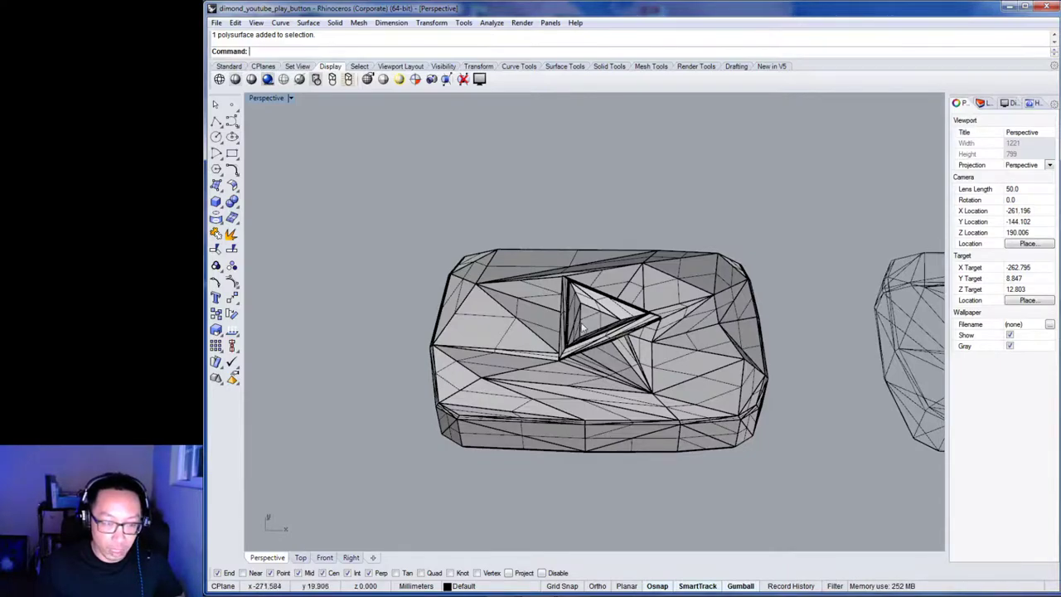
# Compare the black wireframe, the blue wireframe on the grid, and the last copy with its triangle separated from the body.
pyautogui.keyDown('shift'); pyautogui.moveTo(811, 485); pyautogui.dragTo(517, 476, button='right'); pyautogui.keyUp('shift')
pyautogui.keyDown('shift'); pyautogui.moveTo(718, 510); pyautogui.dragTo(578, 500, button='right'); pyautogui.keyUp('shift')
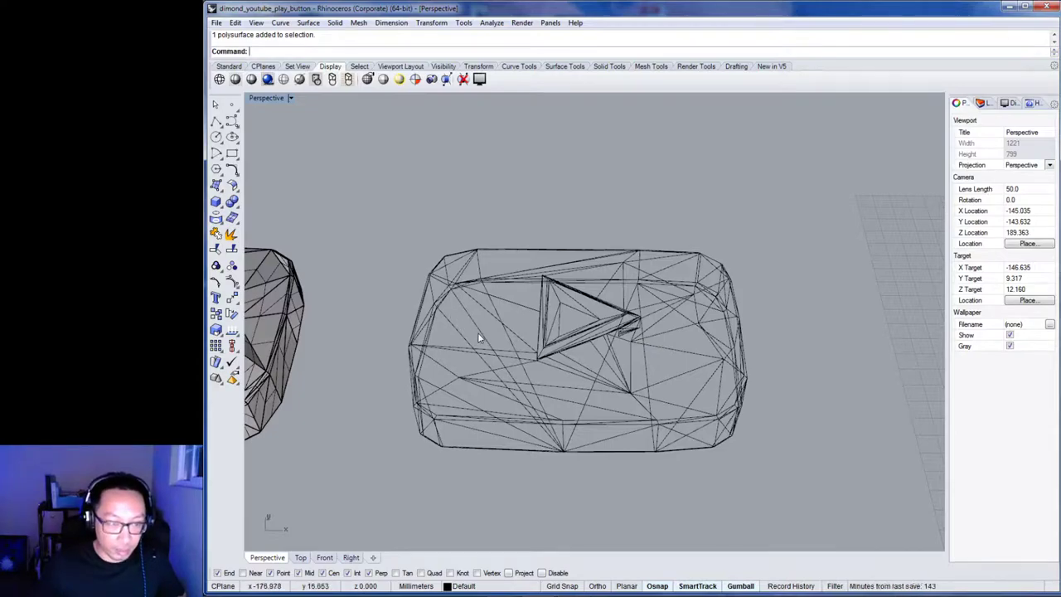
pyautogui.moveTo(478, 329)
pyautogui.mouseDown(button='right')
pyautogui.moveTo(552, 248)
pyautogui.moveTo(437, 352)
pyautogui.moveTo(613, 392)
pyautogui.mouseUp(button='right')
pyautogui.keyDown('shift'); pyautogui.moveTo(811, 400); pyautogui.dragTo(448, 371, button='right'); pyautogui.keyUp('shift')
pyautogui.keyDown('shift'); pyautogui.moveTo(581, 398); pyautogui.dragTo(643, 398, button='right'); pyautogui.keyUp('shift')
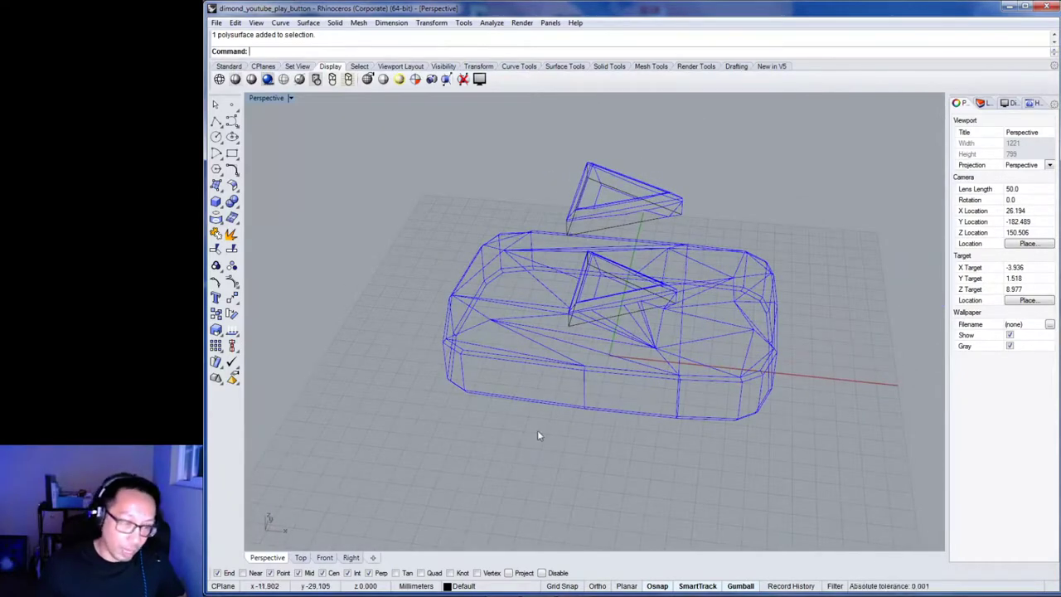
pyautogui.keyDown('shift'); pyautogui.moveTo(484, 428); pyautogui.dragTo(775, 431, button='right'); pyautogui.keyUp('shift')
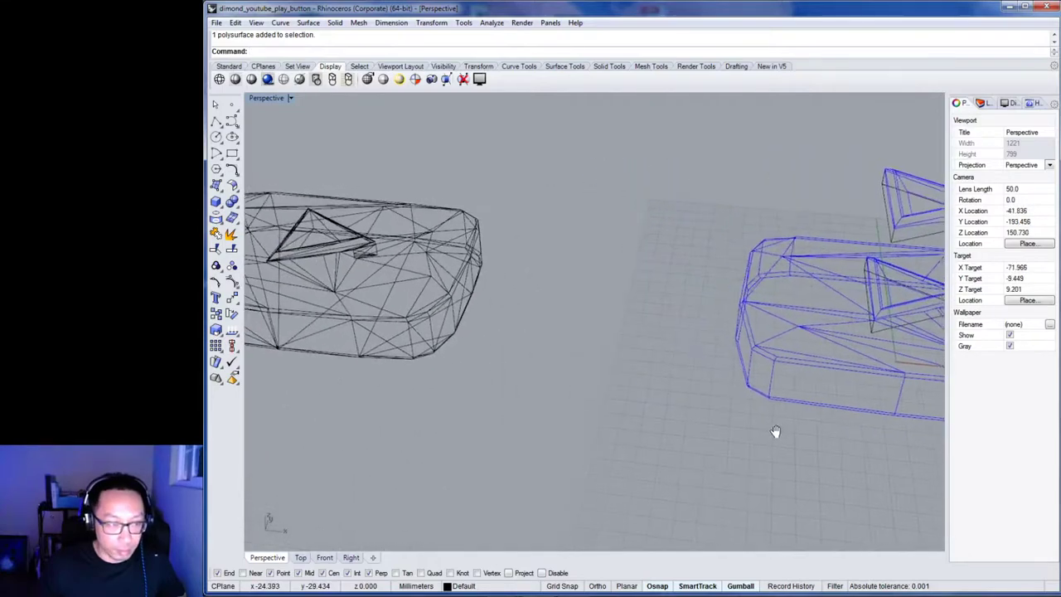
pyautogui.moveTo(360, 367); pyautogui.dragTo(593, 408, button='right')
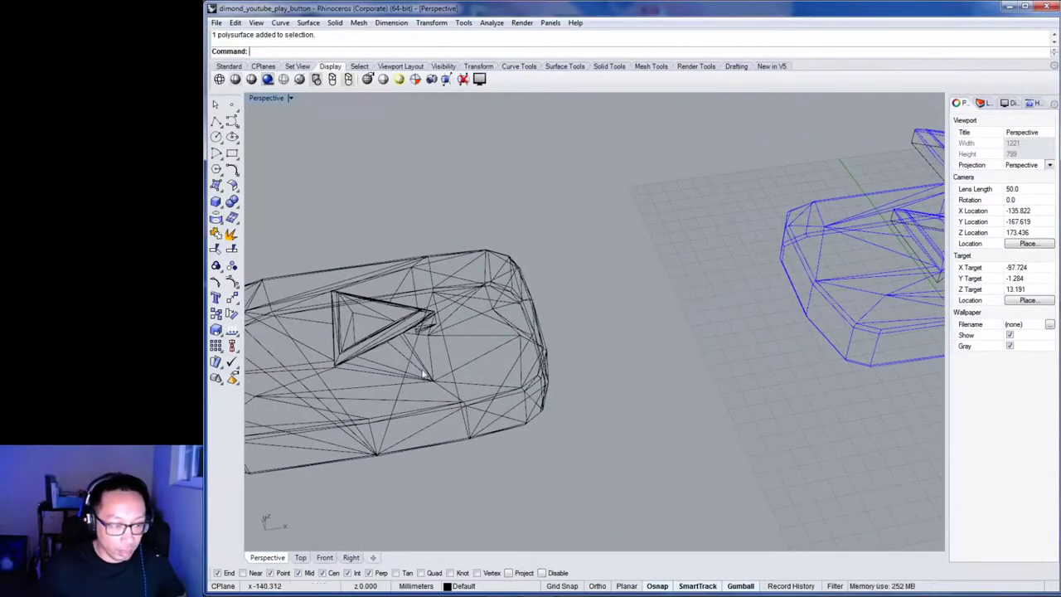
pyautogui.keyDown('shift'); pyautogui.moveTo(842, 444); pyautogui.dragTo(495, 439, button='right'); pyautogui.keyUp('shift')
pyautogui.moveTo(664, 437); pyautogui.dragTo(636, 376, button='right')
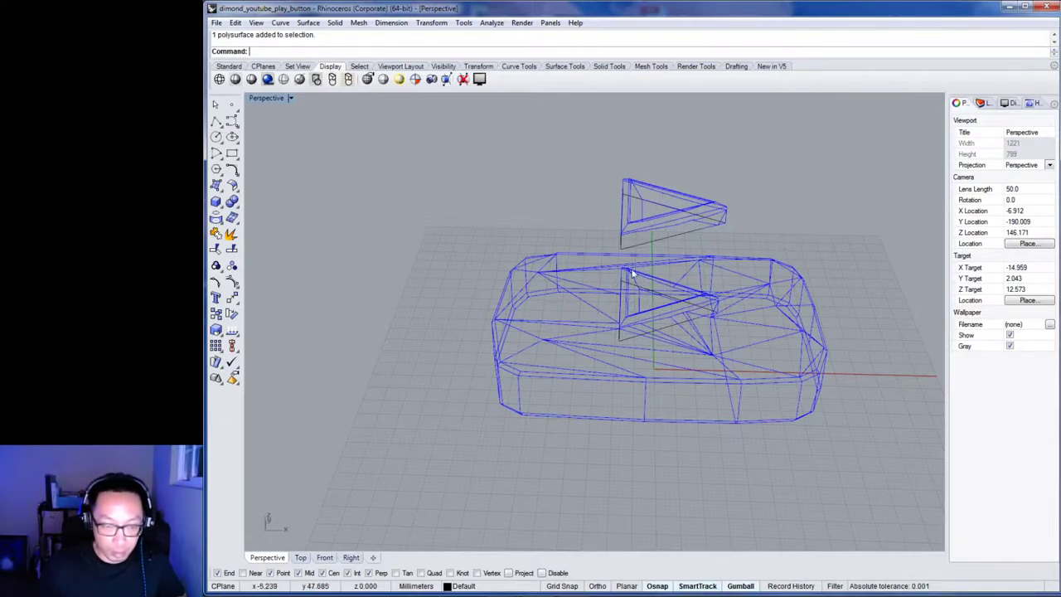
pyautogui.keyDown('shift'); pyautogui.moveTo(833, 460); pyautogui.dragTo(526, 455, button='right'); pyautogui.keyUp('shift')
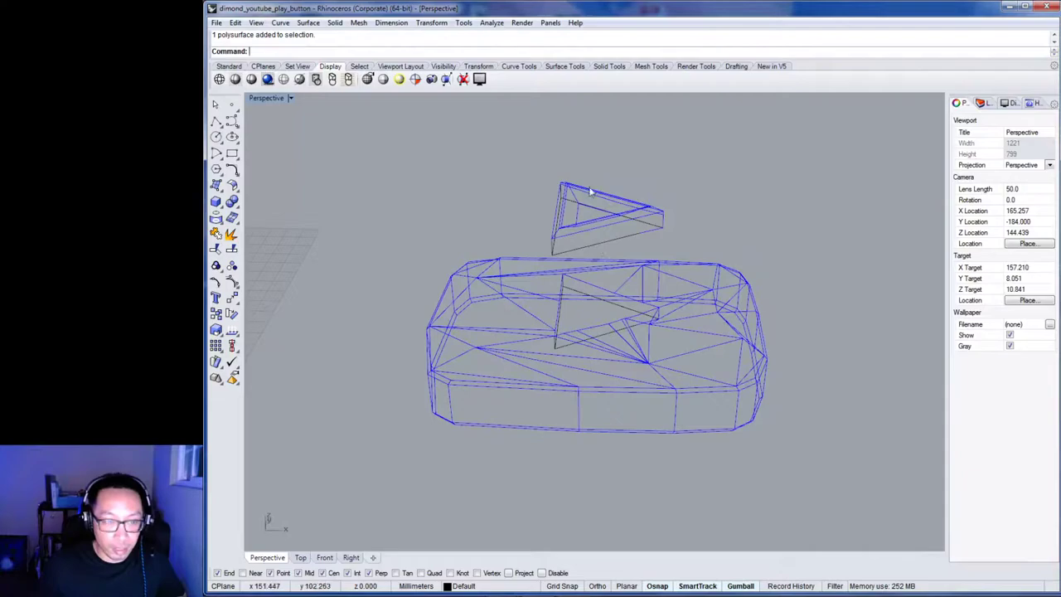
pyautogui.moveTo(651, 229); pyautogui.dragTo(610, 275, button='right')
pyautogui.moveTo(581, 390)
pyautogui.mouseDown(button='right')
pyautogui.moveTo(578, 350)
pyautogui.moveTo(564, 348)
pyautogui.moveTo(563, 335)
pyautogui.moveTo(571, 377)
pyautogui.mouseUp(button='right')
# Set the display colour of all curves in the last wireframe copy, body and raised triangle, to Blue.
pyautogui.moveTo(496, 235); pyautogui.dragTo(818, 442)
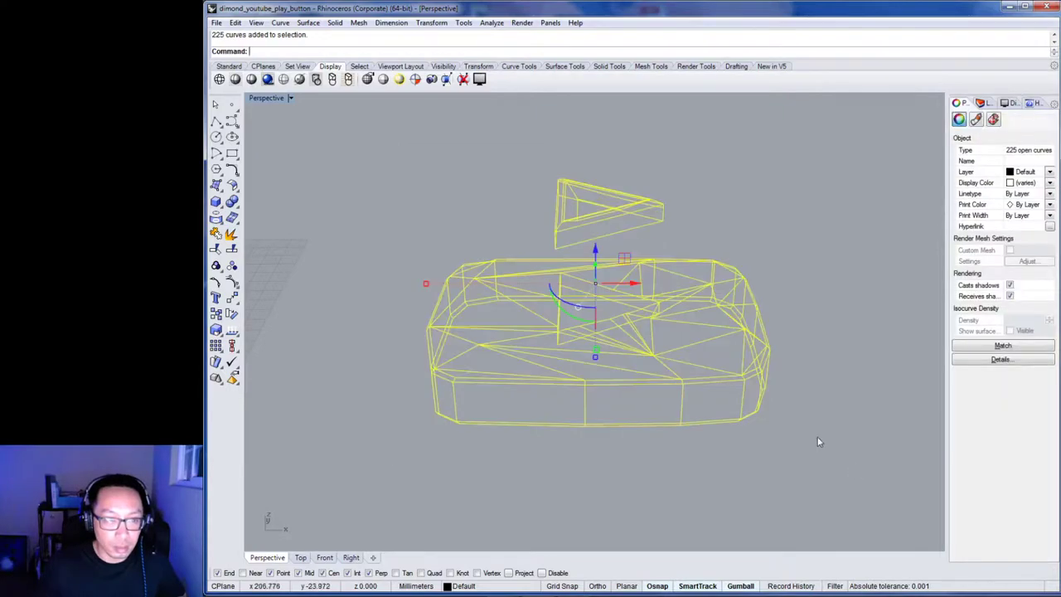
pyautogui.click(1050, 182)
pyautogui.click(1028, 262)
pyautogui.click(820, 252)
# Try a Yellow display colour on the raised triangle's curves.
pyautogui.moveTo(525, 206); pyautogui.dragTo(525, 168, button='right')
pyautogui.moveTo(525, 168); pyautogui.dragTo(712, 241)
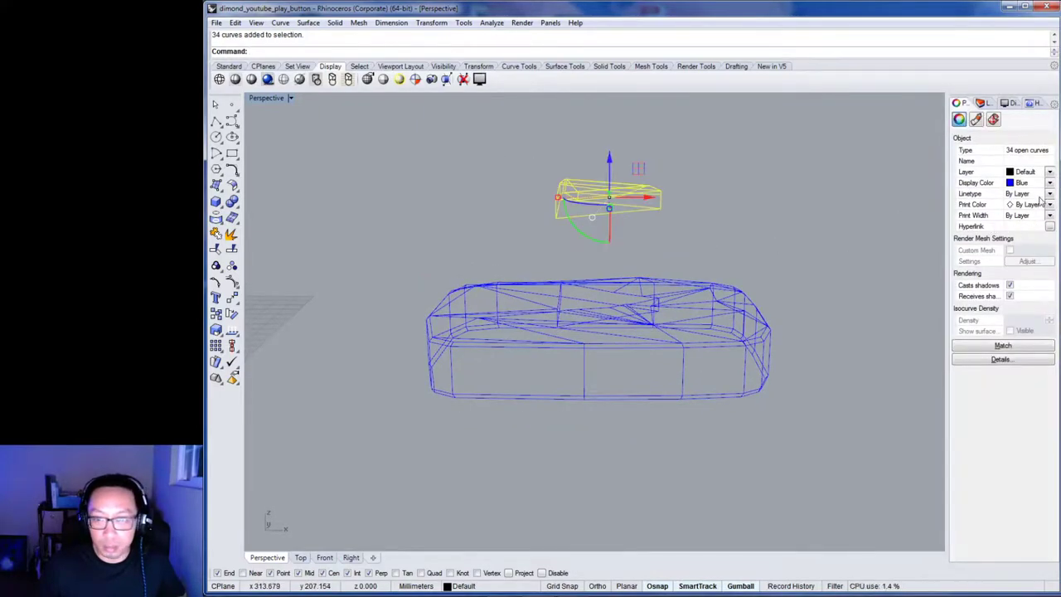
pyautogui.click(1050, 187)
pyautogui.click(1028, 238)
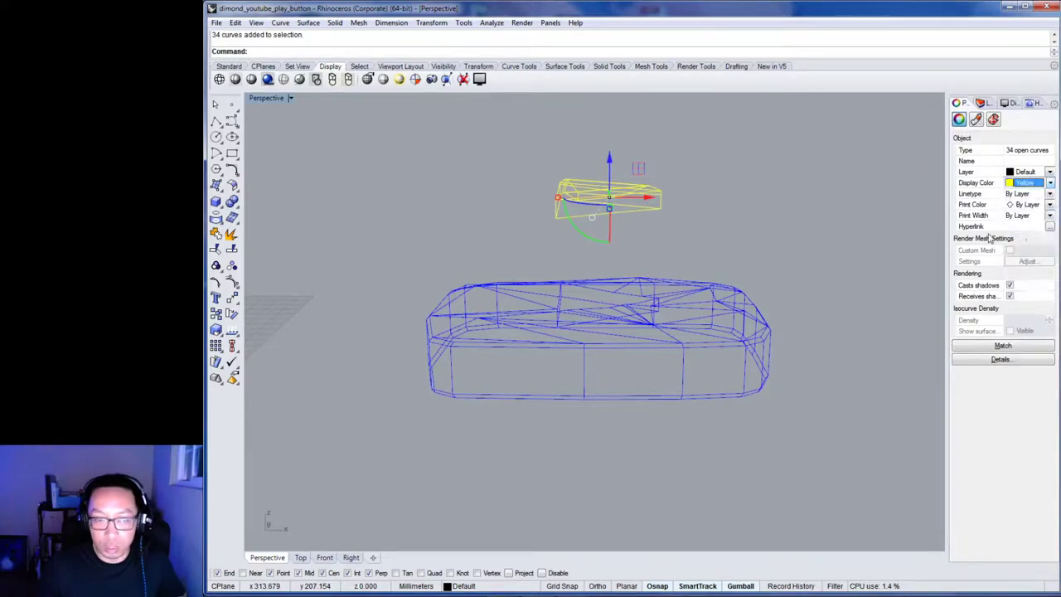
pyautogui.click(730, 212)
pyautogui.moveTo(729, 212); pyautogui.dragTo(735, 213, button='right')
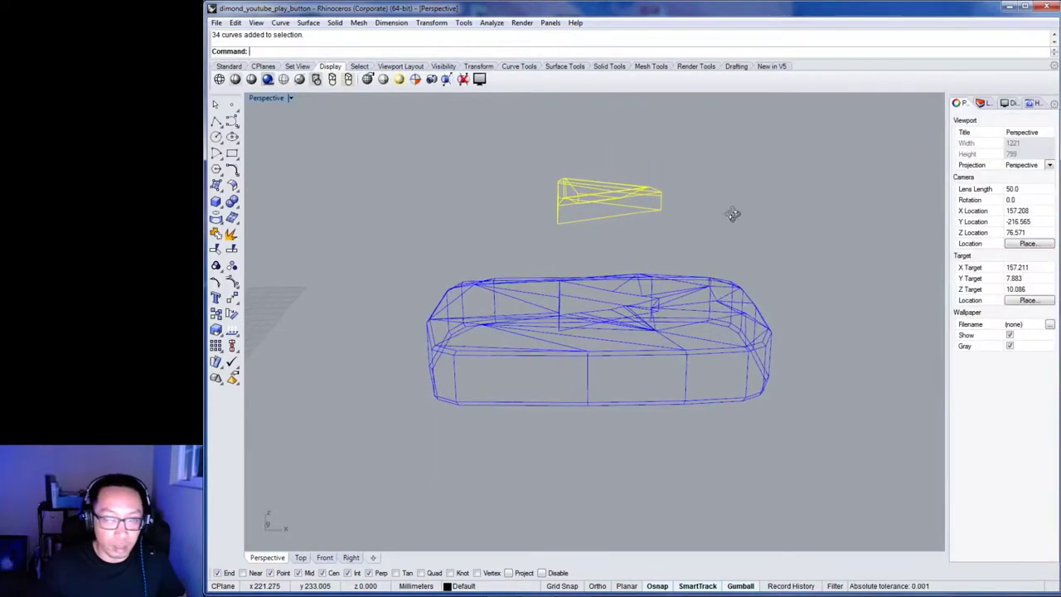
# Set the display colour of the raised triangle's curves to Magenta.
pyautogui.click(1050, 166)
pyautogui.moveTo(510, 161); pyautogui.dragTo(677, 248)
pyautogui.click(1049, 184)
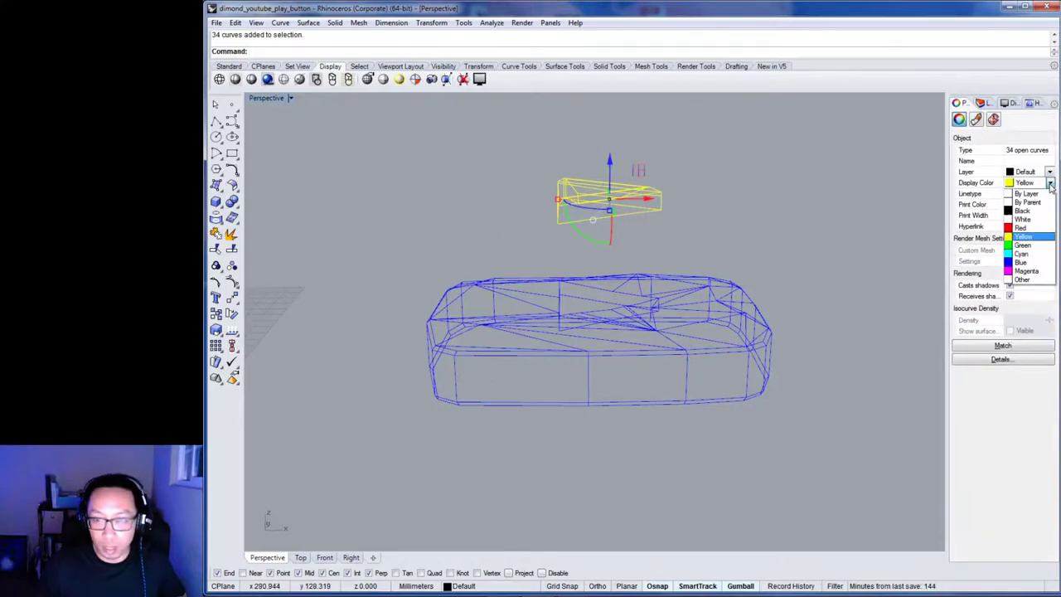
pyautogui.click(1030, 234)
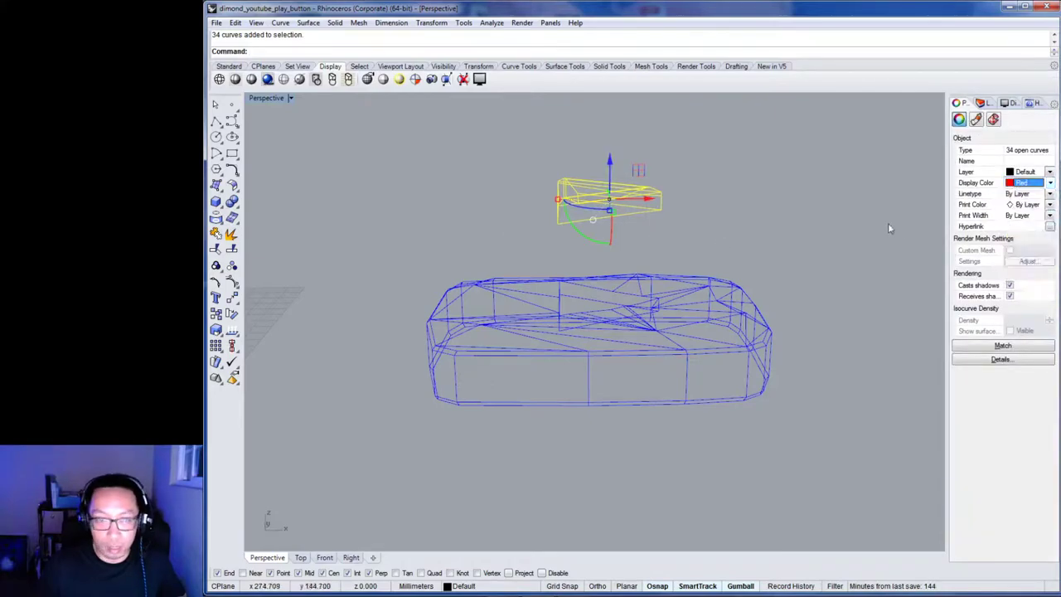
pyautogui.click(1049, 183)
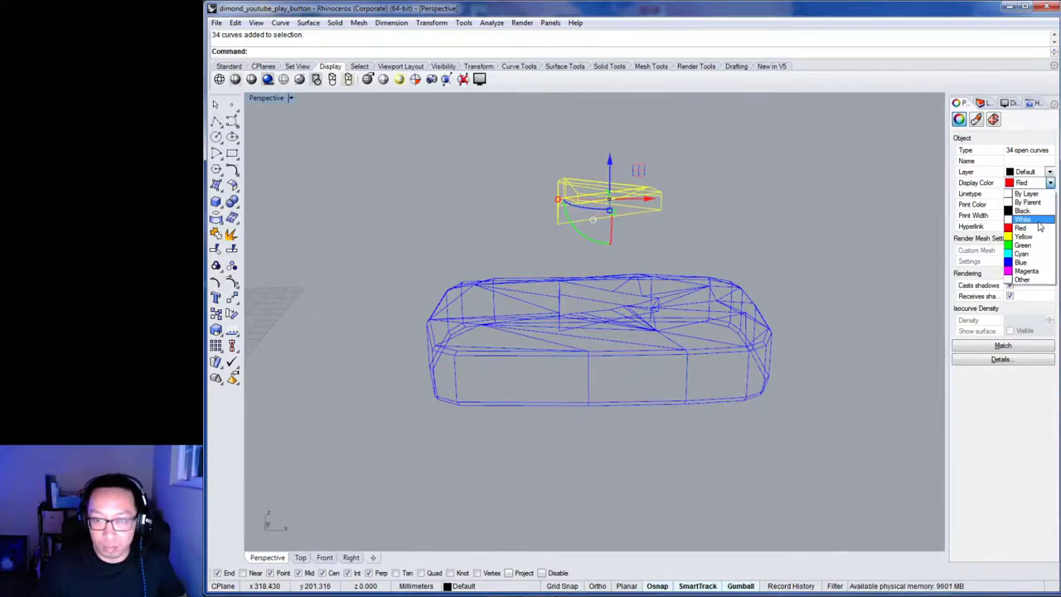
pyautogui.click(1039, 273)
pyautogui.click(724, 217)
pyautogui.moveTo(724, 217); pyautogui.dragTo(790, 353, button='right')
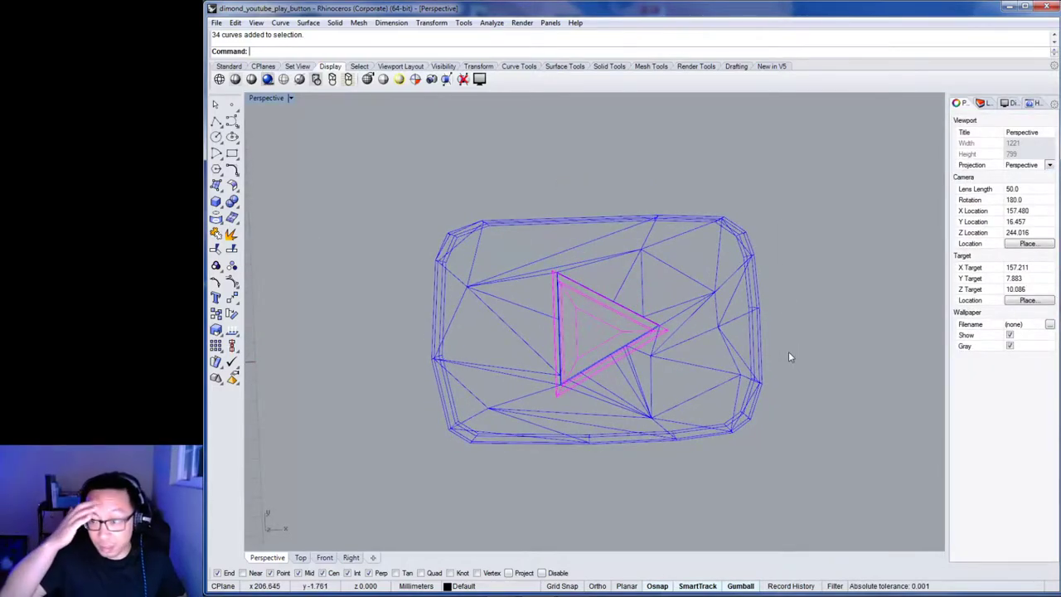
# Examine the blue body wireframe around the triangle opening below the magenta triangle.
pyautogui.scroll(3, 788, 358)
pyautogui.scroll(-4, 789, 357)
pyautogui.moveTo(788, 358); pyautogui.dragTo(734, 346, button='right')
pyautogui.scroll(3, 675, 349)
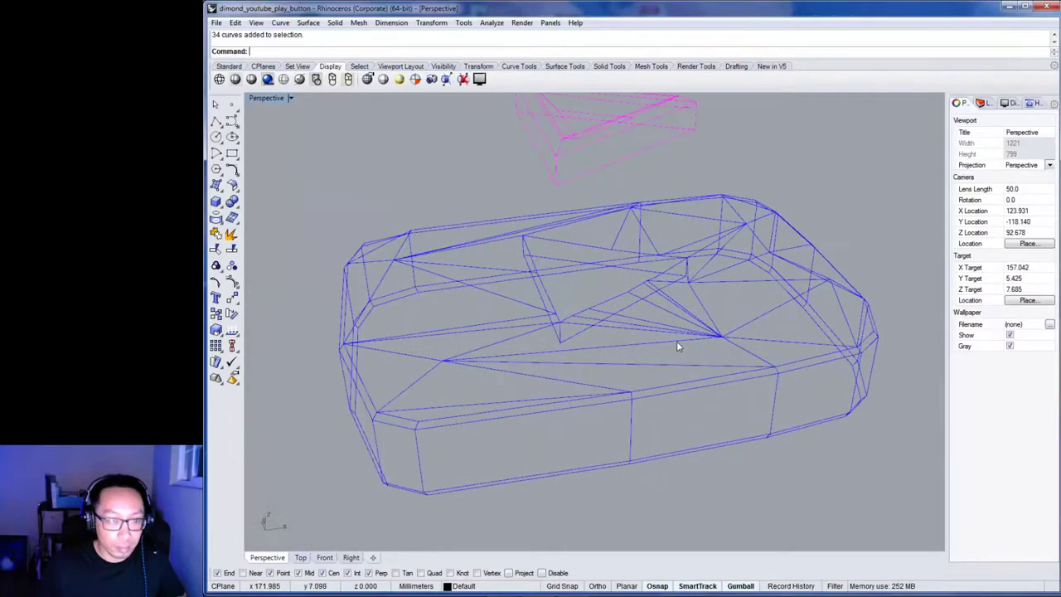
pyautogui.moveTo(651, 346); pyautogui.dragTo(481, 289, button='right')
pyautogui.scroll(5, 572, 336)
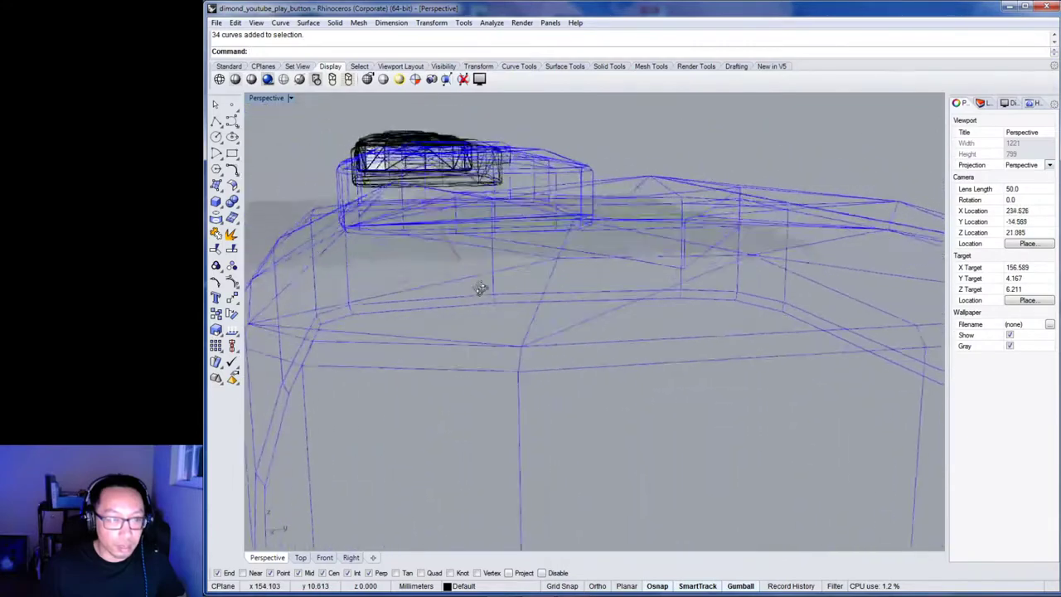
# Examine the facets around the raised triangle on the shaded closed mesh from several angles.
pyautogui.scroll(-10, 616, 350)
pyautogui.moveTo(458, 421); pyautogui.dragTo(735, 399, button='right')
pyautogui.scroll(5, 532, 374)
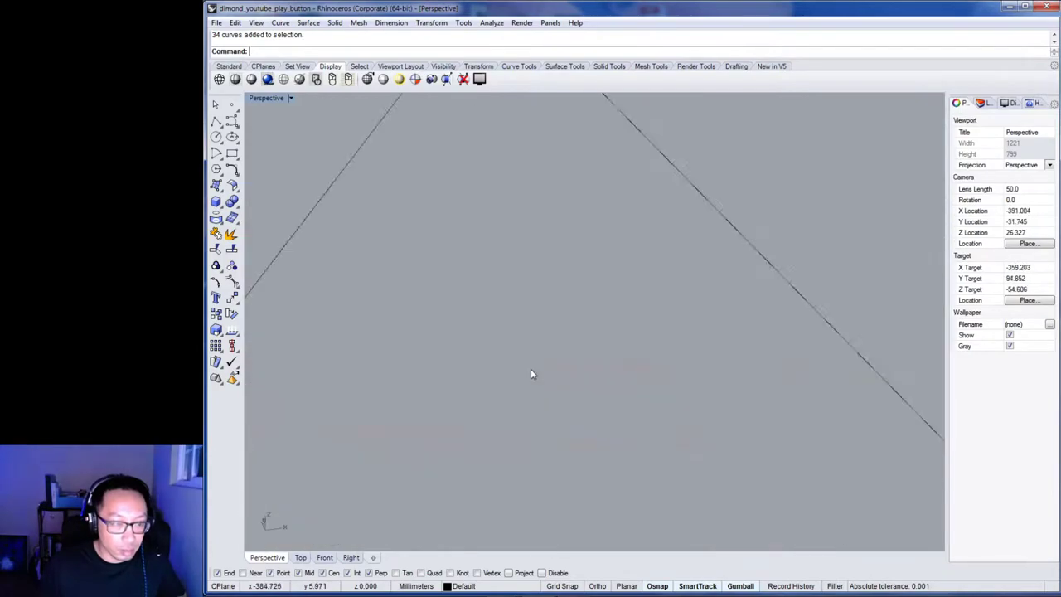
pyautogui.scroll(3, 532, 373)
pyautogui.moveTo(528, 372); pyautogui.dragTo(608, 385, button='right')
pyautogui.moveTo(528, 349); pyautogui.dragTo(532, 325, button='right')
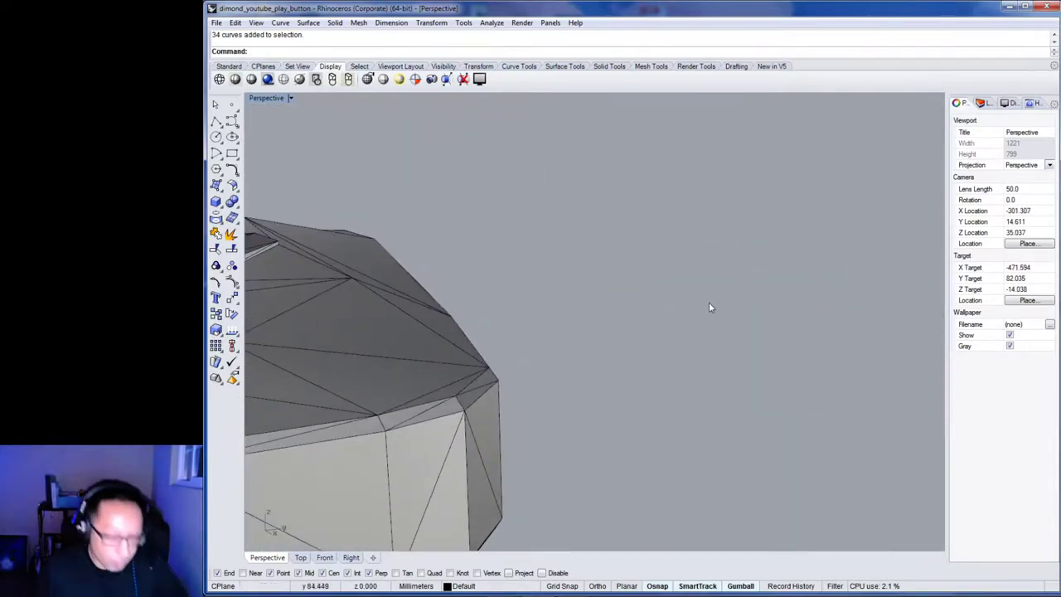
pyautogui.moveTo(623, 329); pyautogui.dragTo(660, 323, button='right')
pyautogui.click(600, 313)
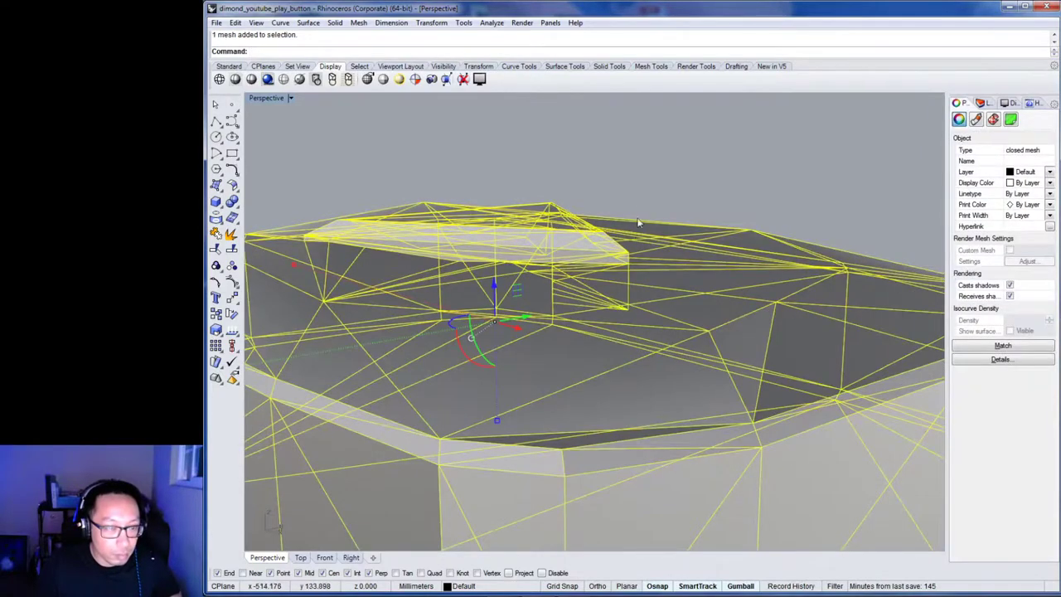
pyautogui.moveTo(764, 304); pyautogui.dragTo(666, 277, button='right')
pyautogui.click(559, 166)
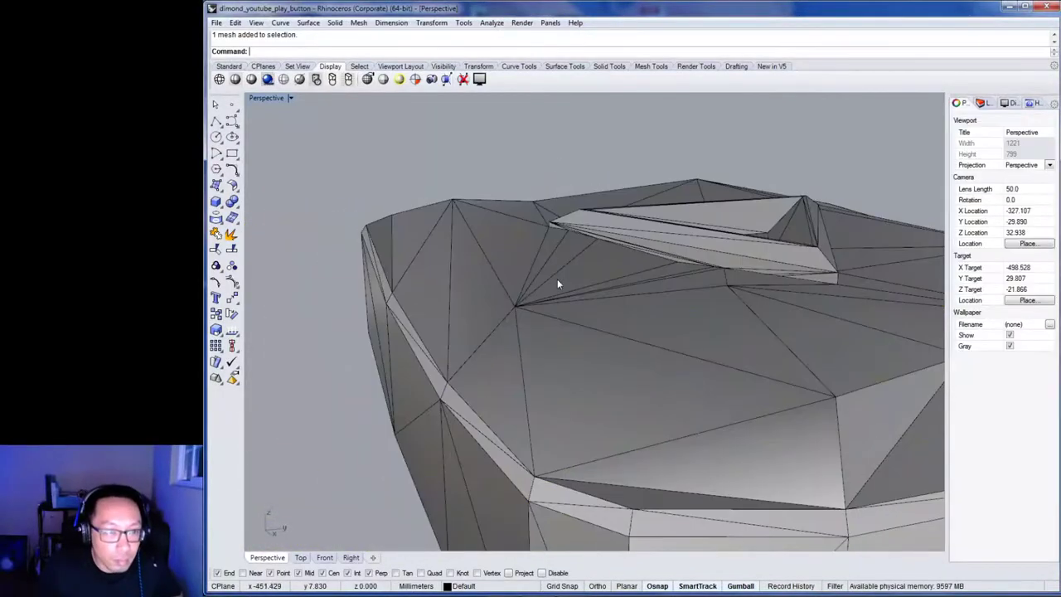
pyautogui.moveTo(562, 279); pyautogui.dragTo(638, 409, button='right')
pyautogui.scroll(-5, 716, 272)
pyautogui.scroll(-5, 697, 390)
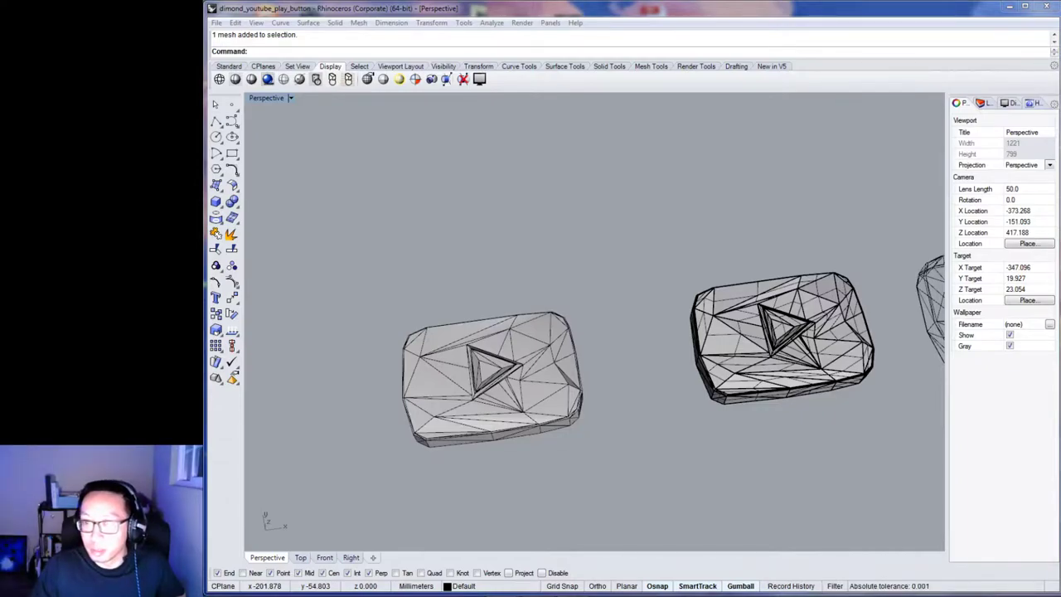
# Check the YouTube Diamond Play Button reference image on the CGTrader page in the browser and return to Rhinoceros.
pyautogui.moveTo(1060, 83); pyautogui.dragTo(649, 83)
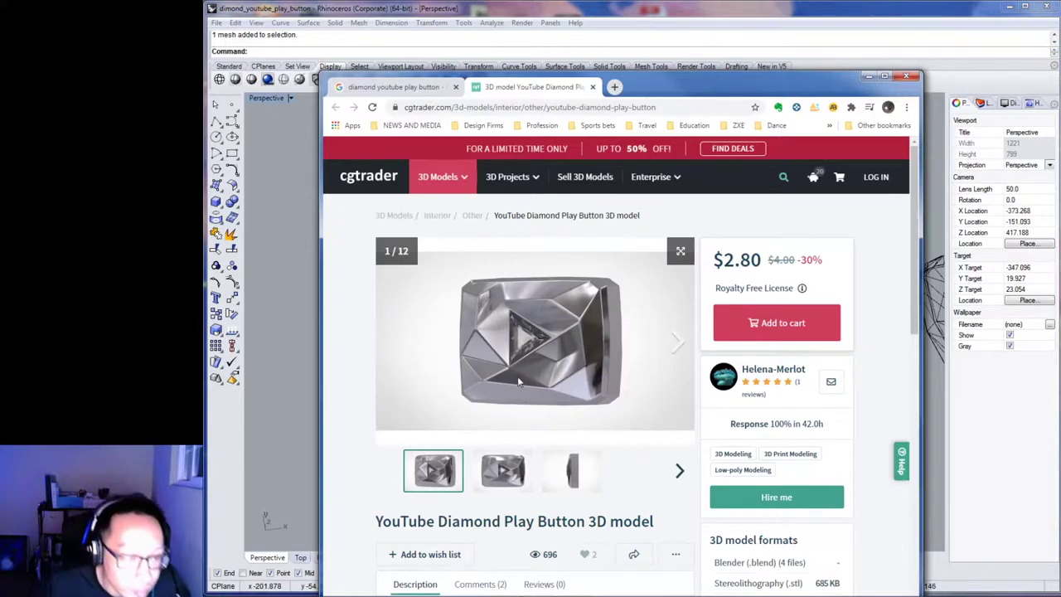
pyautogui.moveTo(673, 94); pyautogui.dragTo(1060, 86)
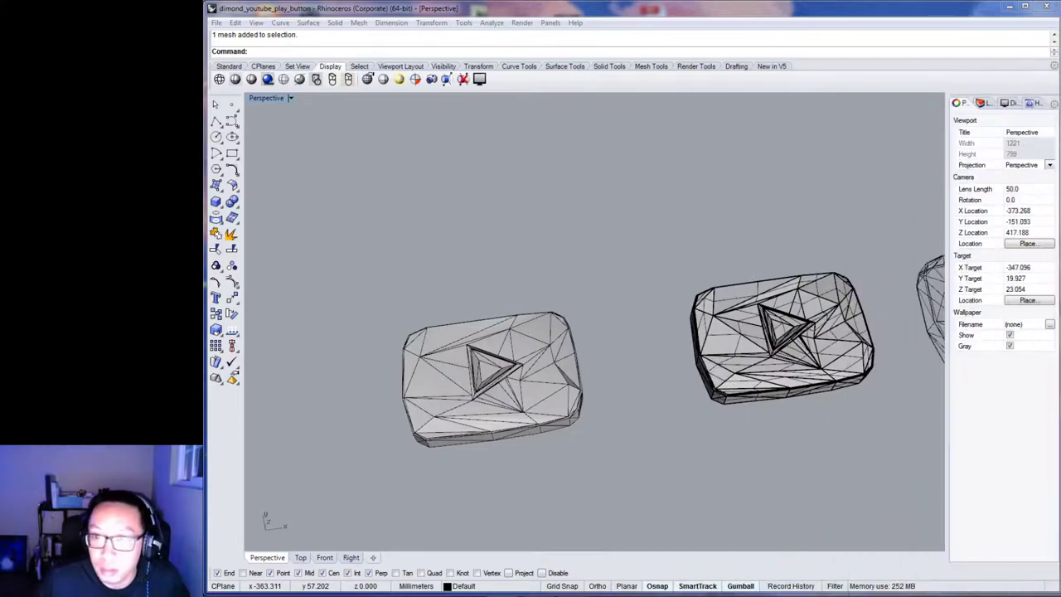
# Compare the closed mesh's facets around the triangle with the YouTube Diamond Play Button reference image on the CGTrader page in the browser.
pyautogui.click(604, 465)
pyautogui.moveTo(604, 465)
pyautogui.mouseDown(button='right')
pyautogui.moveTo(581, 474)
pyautogui.moveTo(611, 457)
pyautogui.mouseUp(button='right')
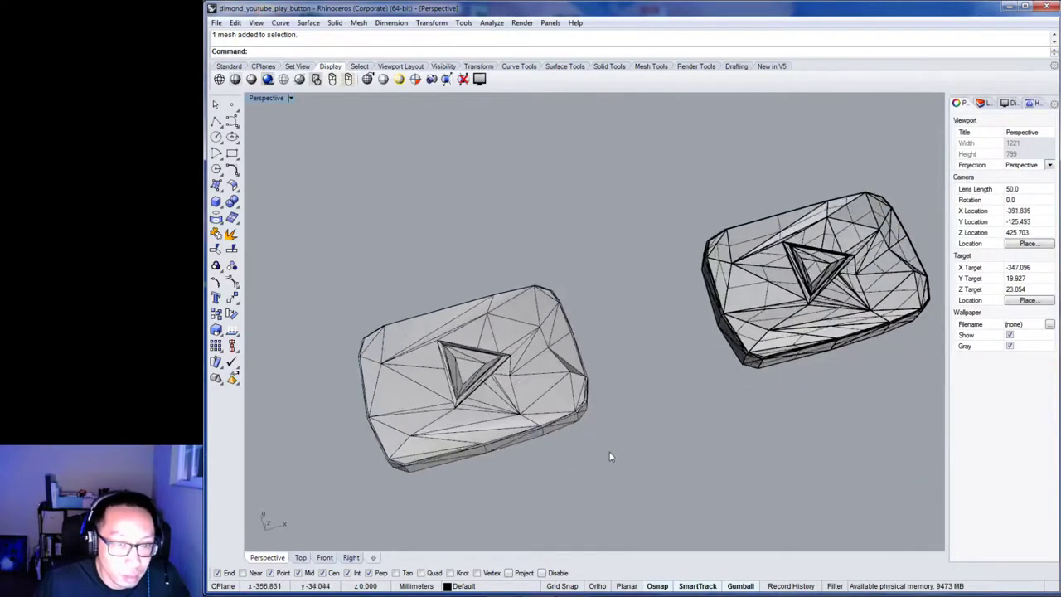
pyautogui.scroll(5, 539, 381)
pyautogui.scroll(5, 510, 343)
pyautogui.moveTo(538, 343); pyautogui.dragTo(471, 386, button='right')
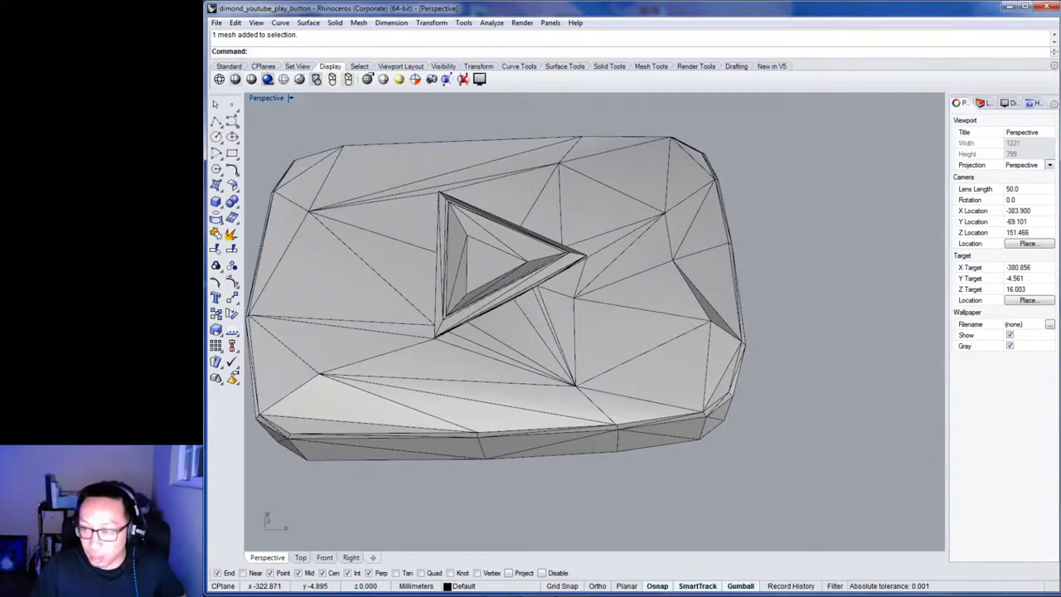
pyautogui.hotkey('alt', 'Tab')
pyautogui.moveTo(1049, 107); pyautogui.dragTo(983, 100)
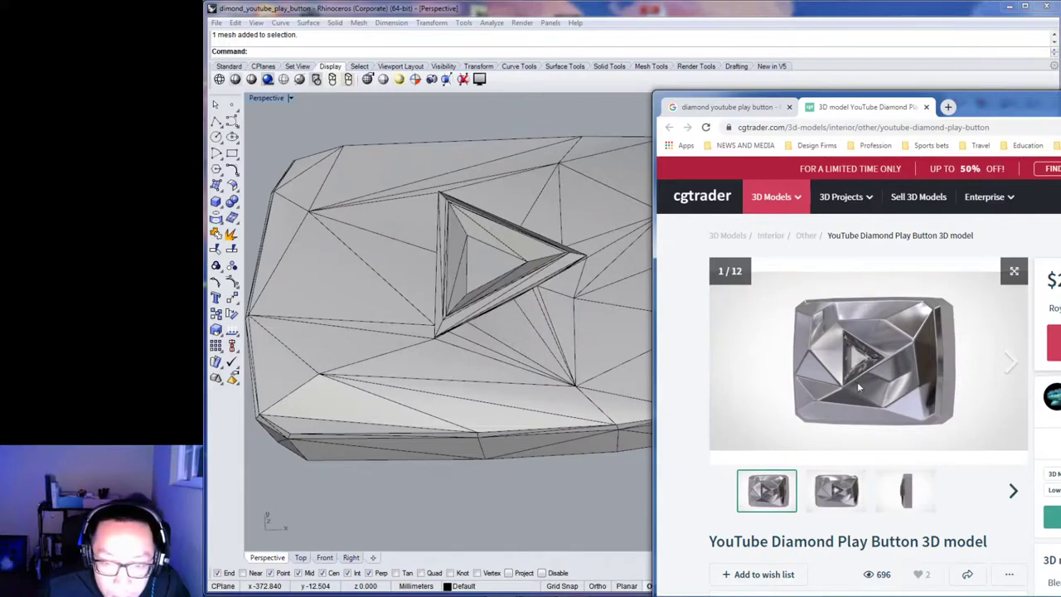
# Back in Rhinoceros, try the Technical and Ghosted display modes on the Perspective viewport and settle on Rendered.
pyautogui.moveTo(568, 397); pyautogui.dragTo(489, 358, button='right')
pyautogui.moveTo(435, 332); pyautogui.dragTo(569, 387, button='right')
pyautogui.click(556, 329)
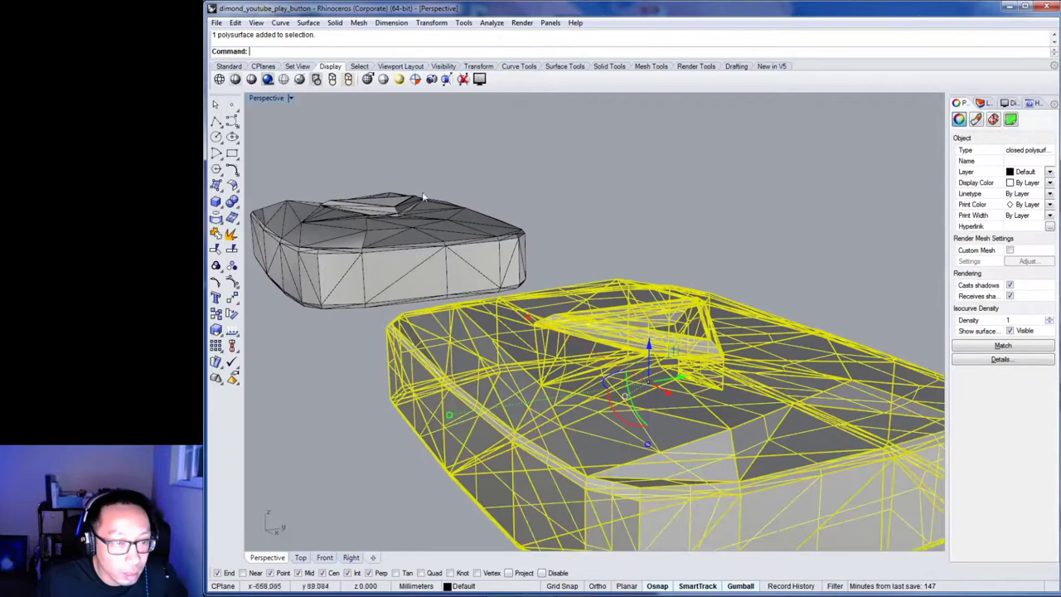
pyautogui.click(317, 83)
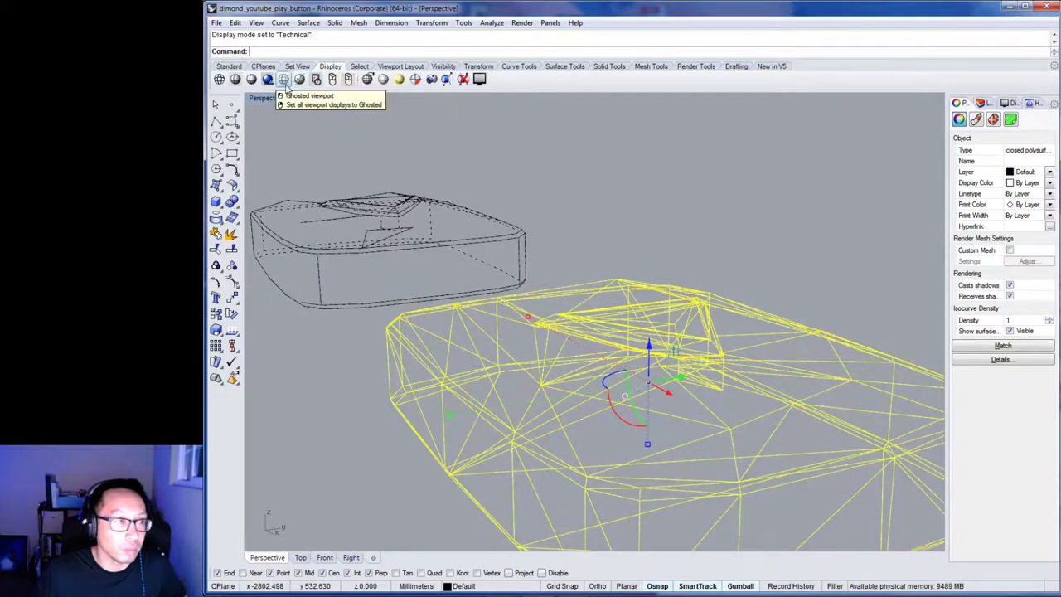
pyautogui.click(282, 83)
pyautogui.click(267, 81)
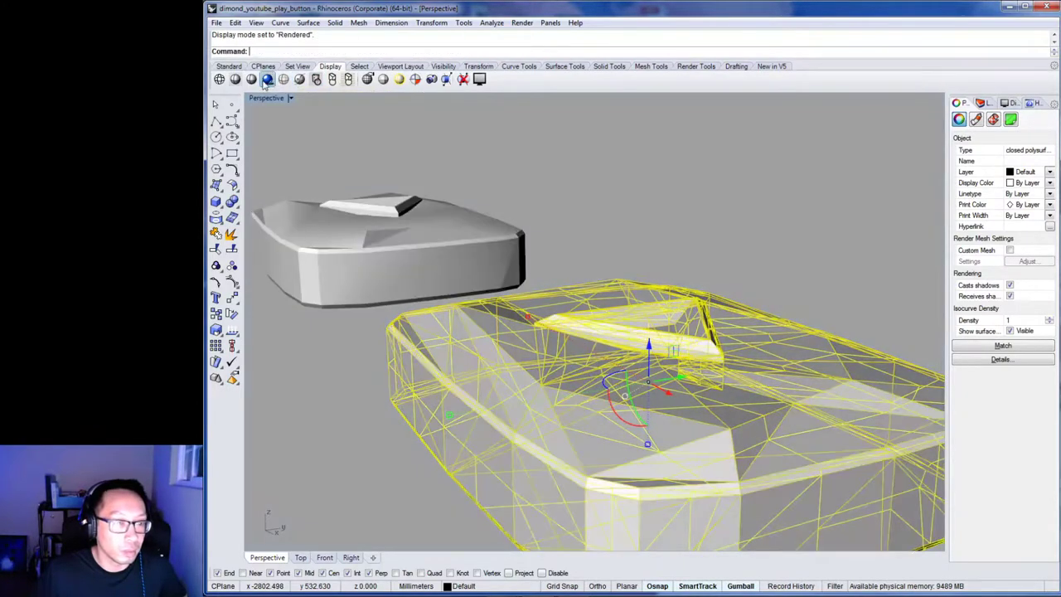
pyautogui.moveTo(278, 128); pyautogui.dragTo(352, 259, button='right')
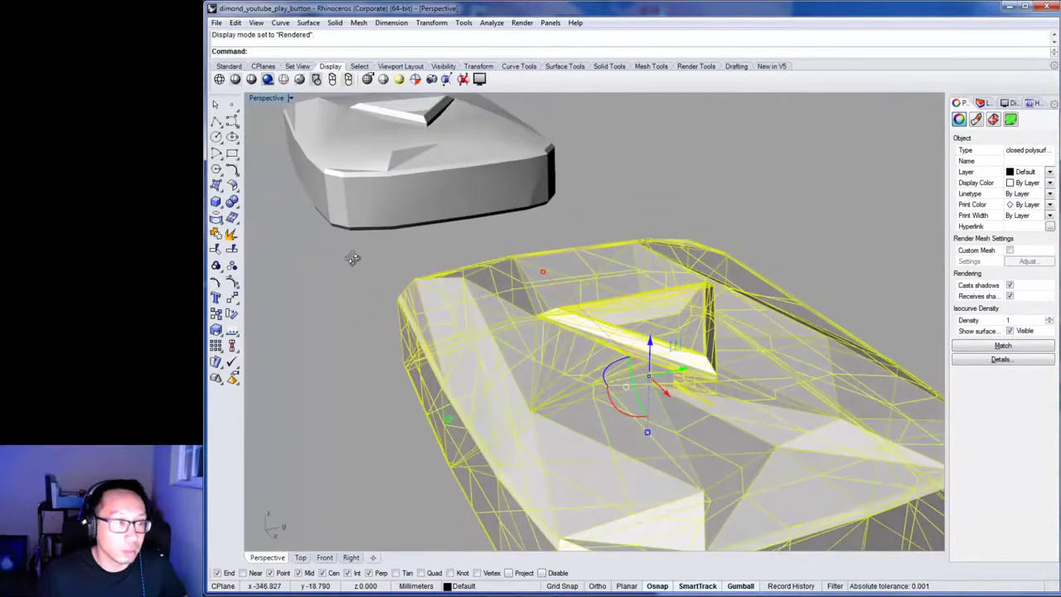
# Shade the viewport without wires and examine the closed polysurface's facets below the raised triangle.
pyautogui.click(251, 80)
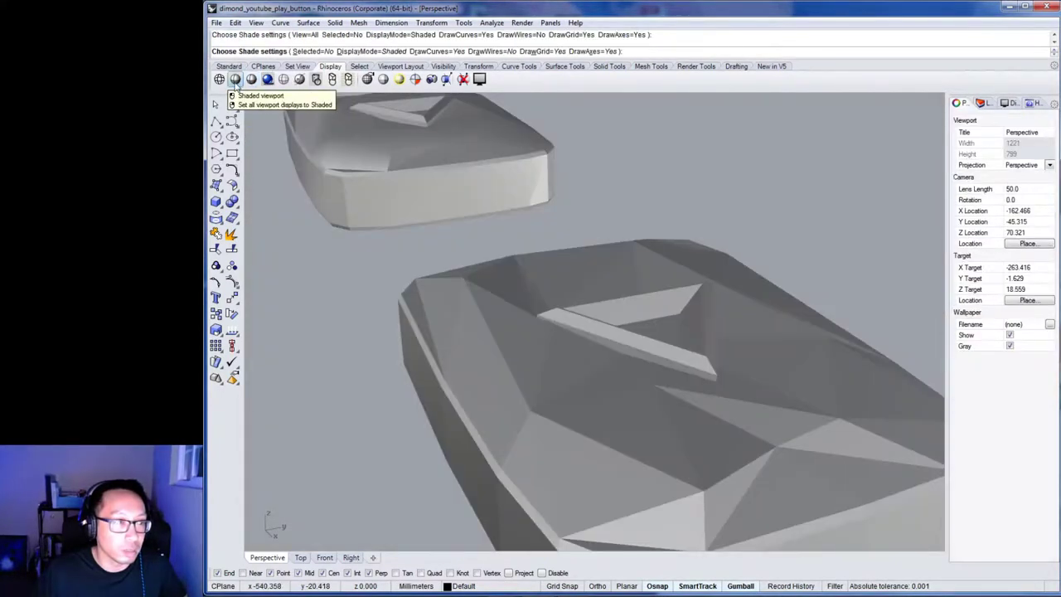
pyautogui.moveTo(485, 305); pyautogui.dragTo(530, 299, button='right')
pyautogui.scroll(3, 530, 300)
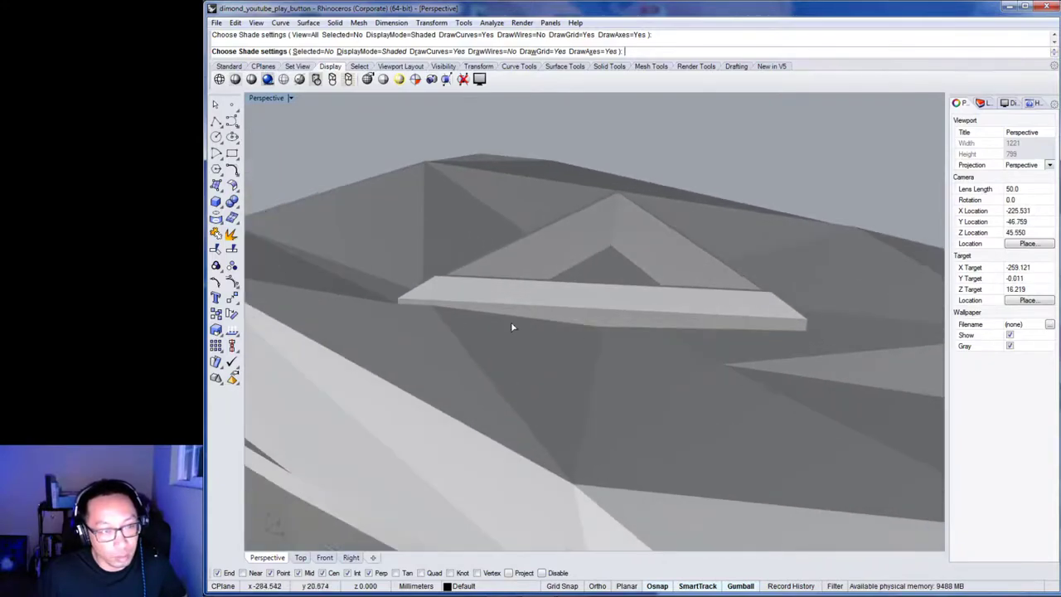
pyautogui.moveTo(731, 367); pyautogui.dragTo(698, 377, button='right')
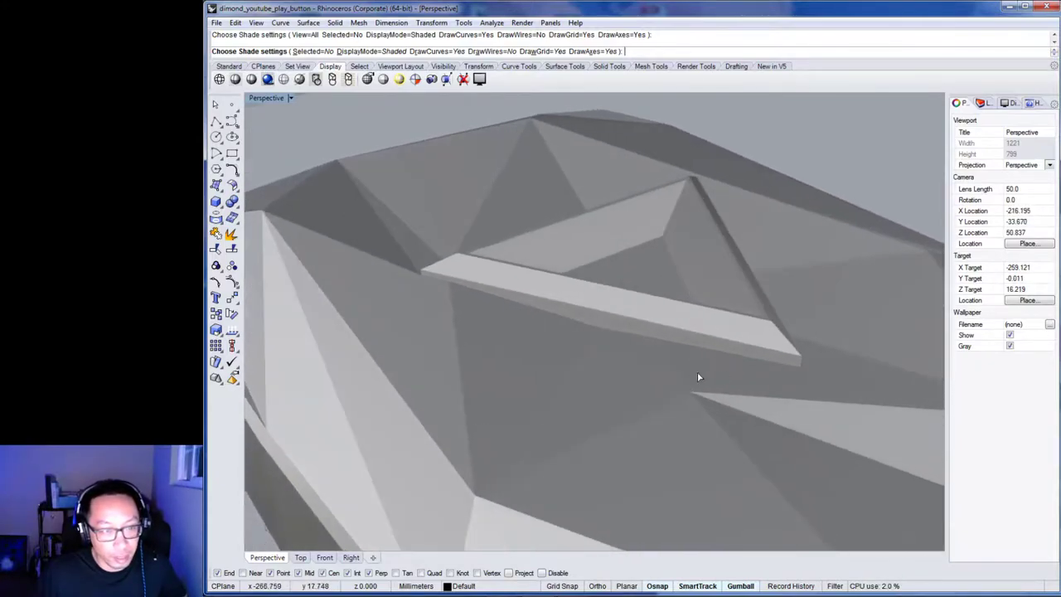
pyautogui.moveTo(765, 366); pyautogui.dragTo(710, 396, button='right')
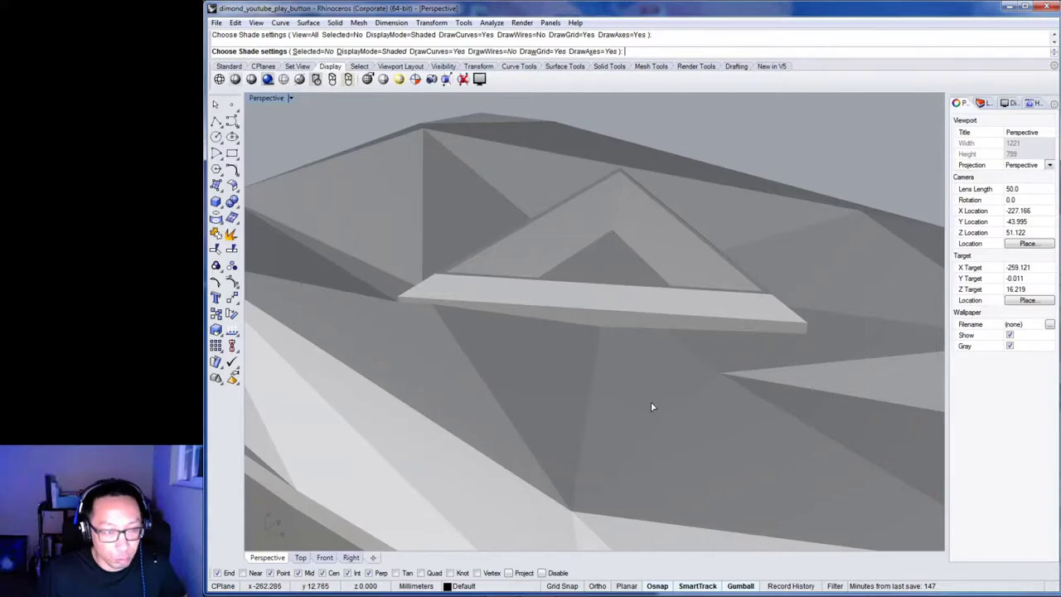
pyautogui.scroll(-10, 705, 407)
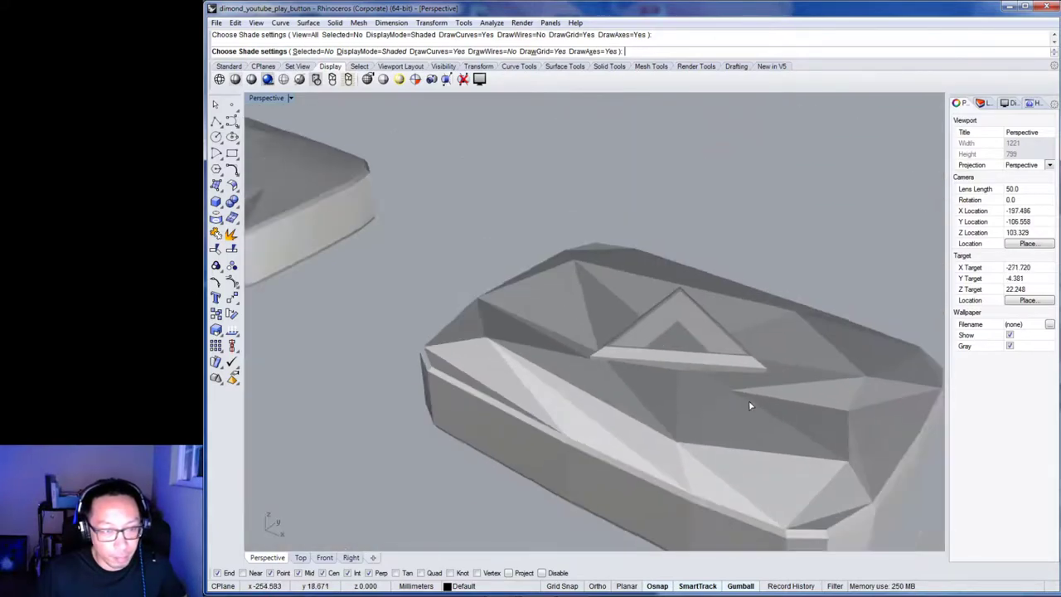
# Try deleting one of the fan lines below the triangle opening on the blue body under the magenta triangle, and undo the deletion.
pyautogui.scroll(8, 599, 356)
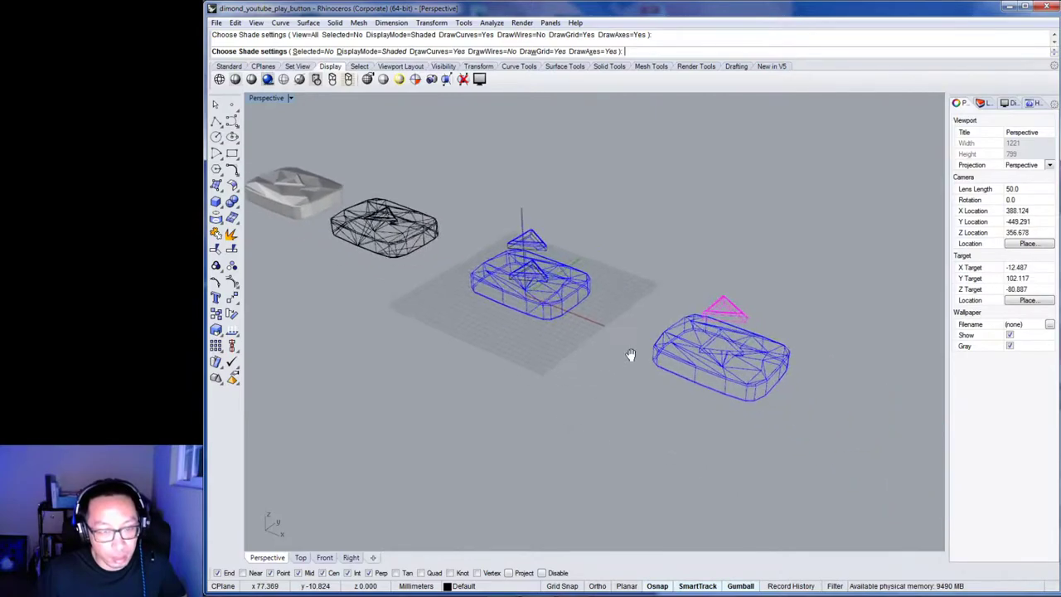
pyautogui.scroll(5, 638, 340)
pyautogui.scroll(-5, 675, 310)
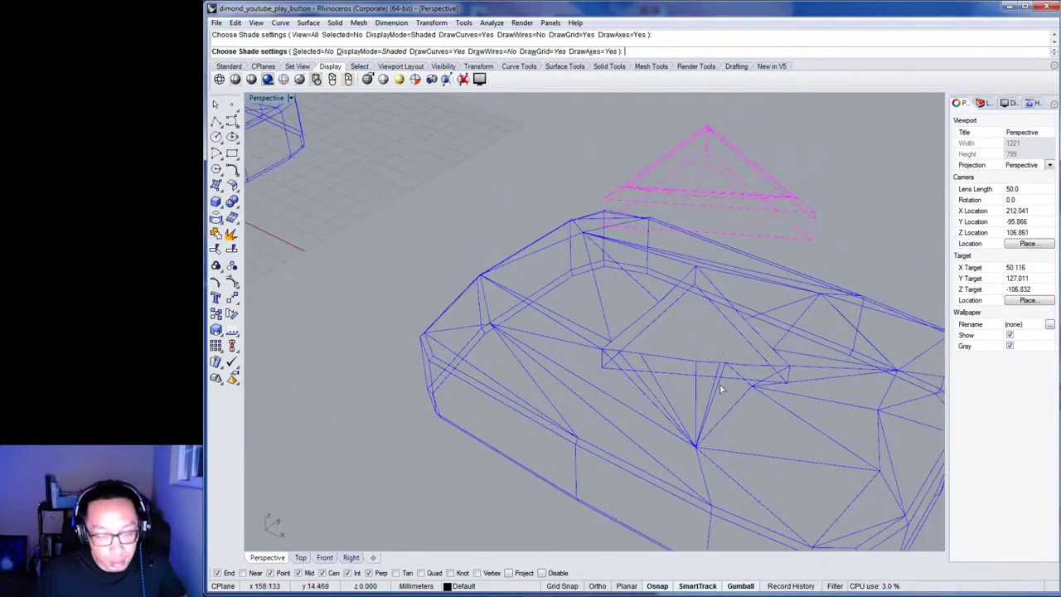
pyautogui.scroll(4, 721, 391)
pyautogui.moveTo(736, 402); pyautogui.dragTo(743, 401, button='right')
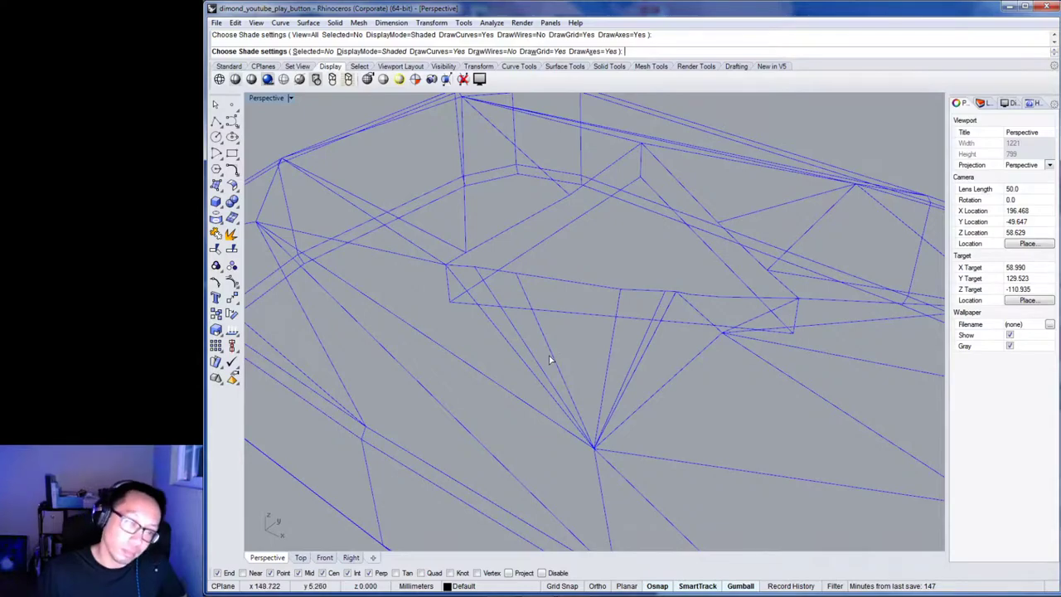
pyautogui.moveTo(554, 359); pyautogui.dragTo(557, 362, button='right')
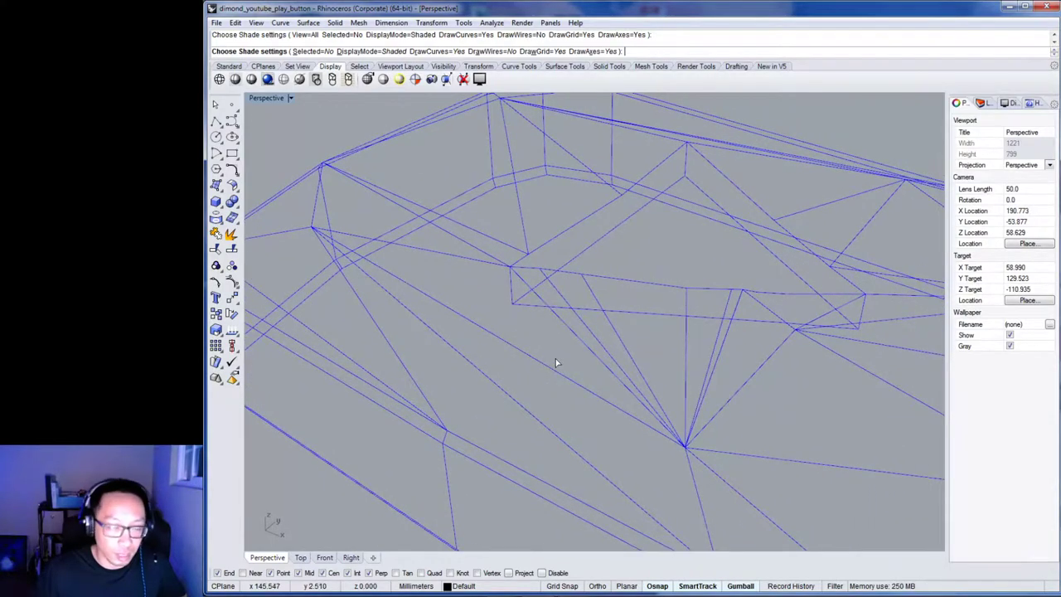
pyautogui.click(621, 341)
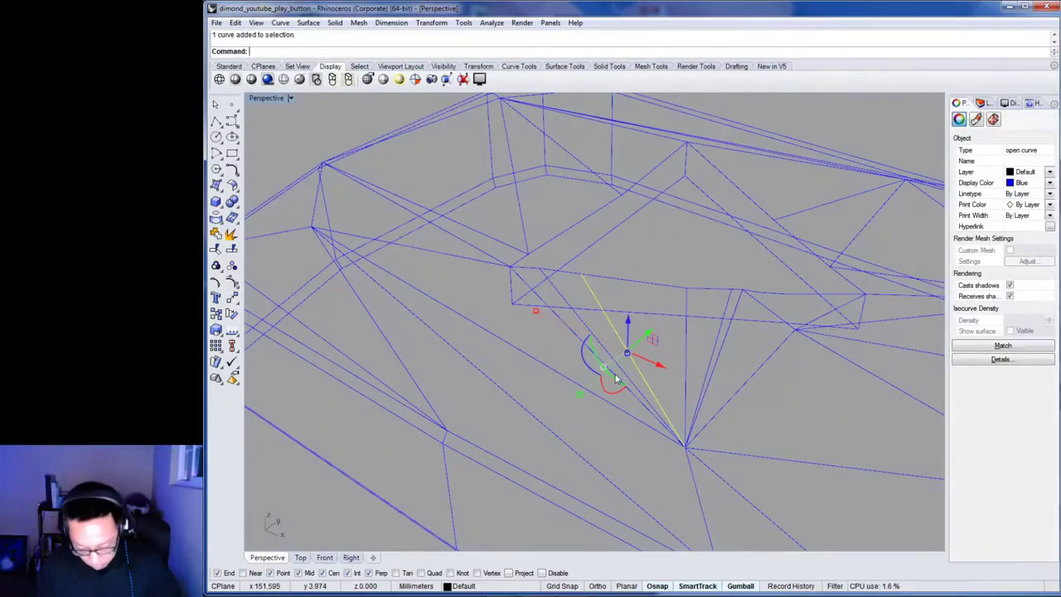
pyautogui.press('Delete')
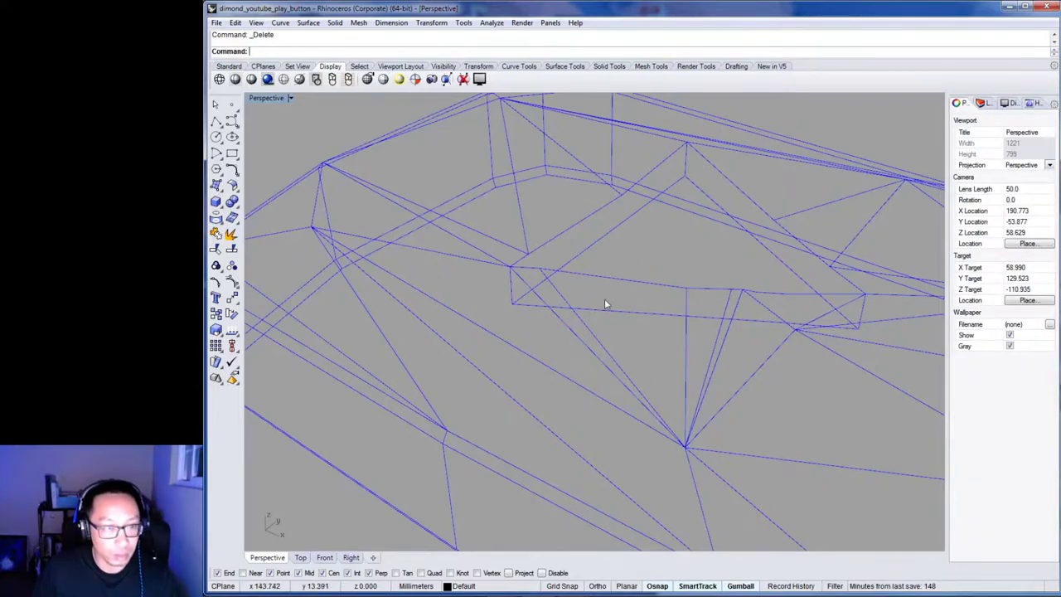
pyautogui.hotkey('ctrl', 'z')
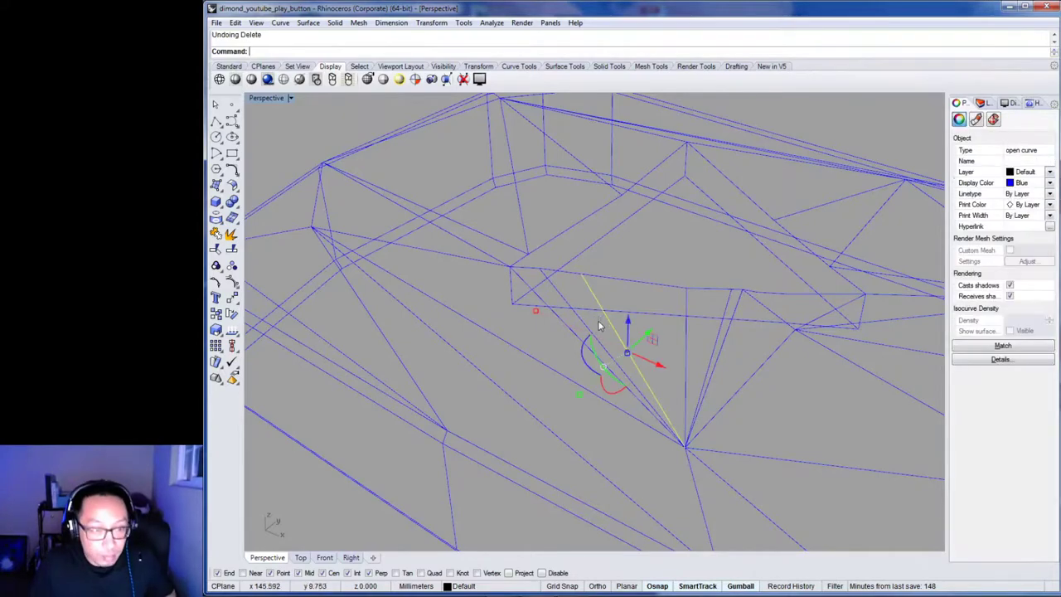
# Compare the facets below the raised triangle on the rendered polysurface with the matching lines of the black wireframe.
pyautogui.scroll(-4, 602, 349)
pyautogui.scroll(-6, 602, 349)
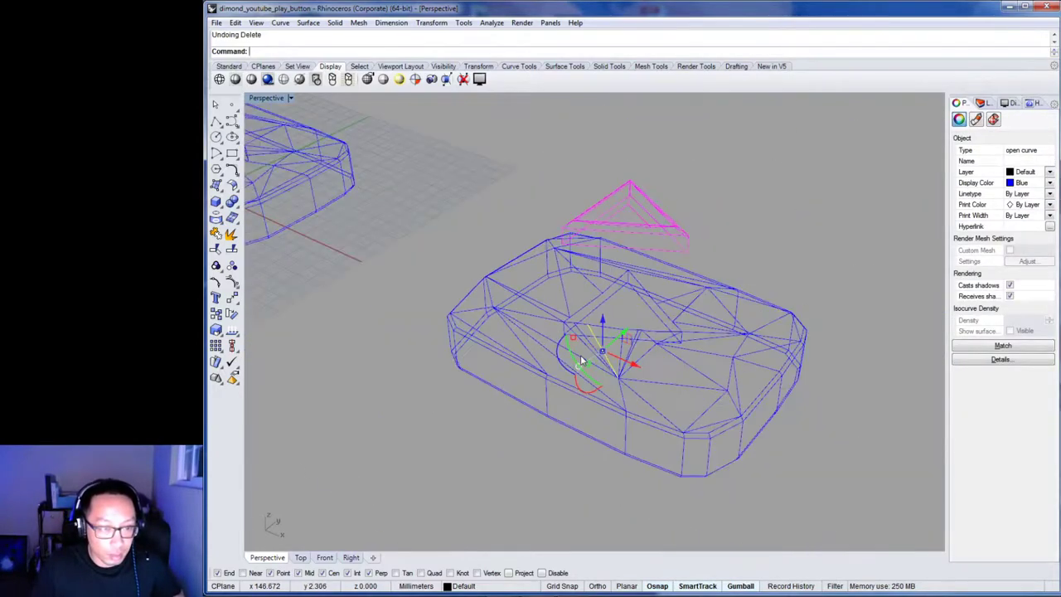
pyautogui.moveTo(594, 380)
pyautogui.mouseDown(button='right')
pyautogui.moveTo(551, 383)
pyautogui.moveTo(840, 351)
pyautogui.moveTo(545, 403)
pyautogui.moveTo(560, 402)
pyautogui.moveTo(536, 374)
pyautogui.moveTo(488, 377)
pyautogui.mouseUp(button='right')
pyautogui.scroll(3, 560, 402)
pyautogui.scroll(2, 533, 374)
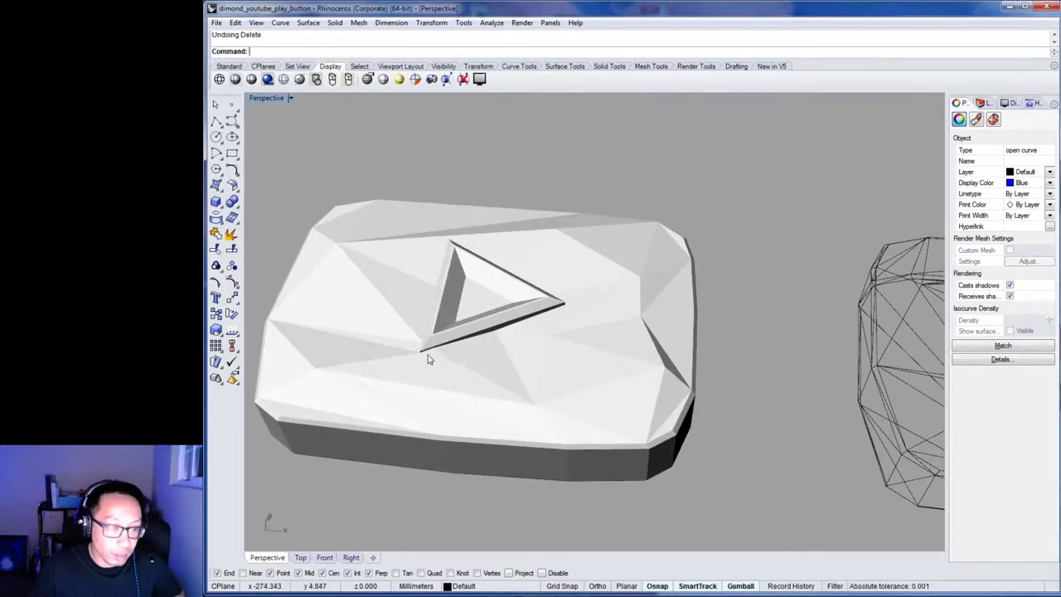
pyautogui.keyDown('shift'); pyautogui.moveTo(720, 398); pyautogui.dragTo(436, 373, button='right'); pyautogui.keyUp('shift')
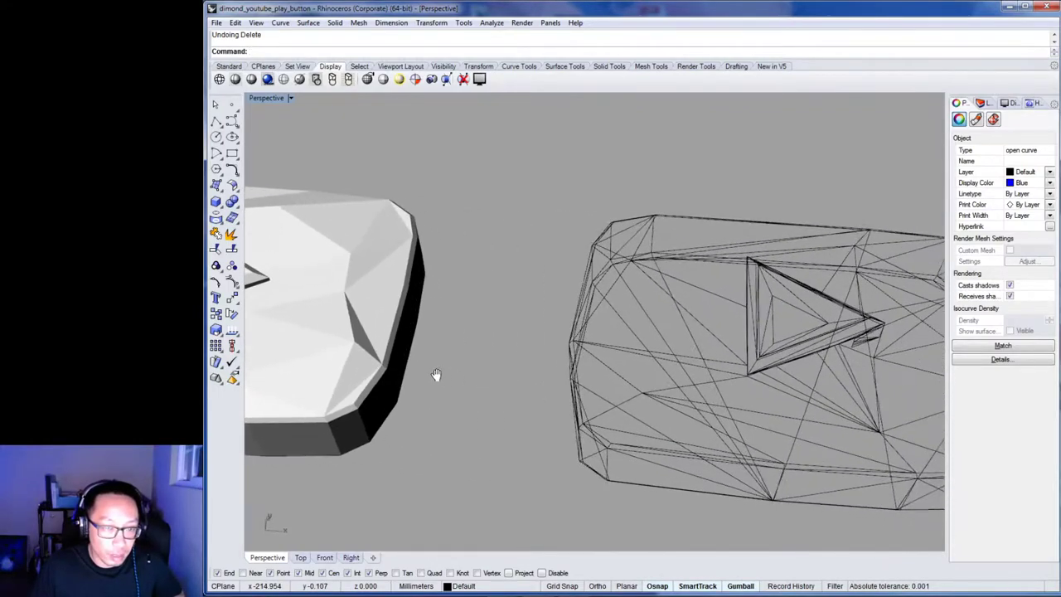
pyautogui.keyDown('shift'); pyautogui.moveTo(732, 407); pyautogui.dragTo(814, 403, button='right'); pyautogui.keyUp('shift')
pyautogui.keyDown('shift'); pyautogui.moveTo(260, 396); pyautogui.dragTo(929, 389, button='right'); pyautogui.keyUp('shift')
pyautogui.scroll(2, 400, 343)
pyautogui.scroll(2, 400, 343)
pyautogui.moveTo(443, 325); pyautogui.dragTo(367, 252, button='right')
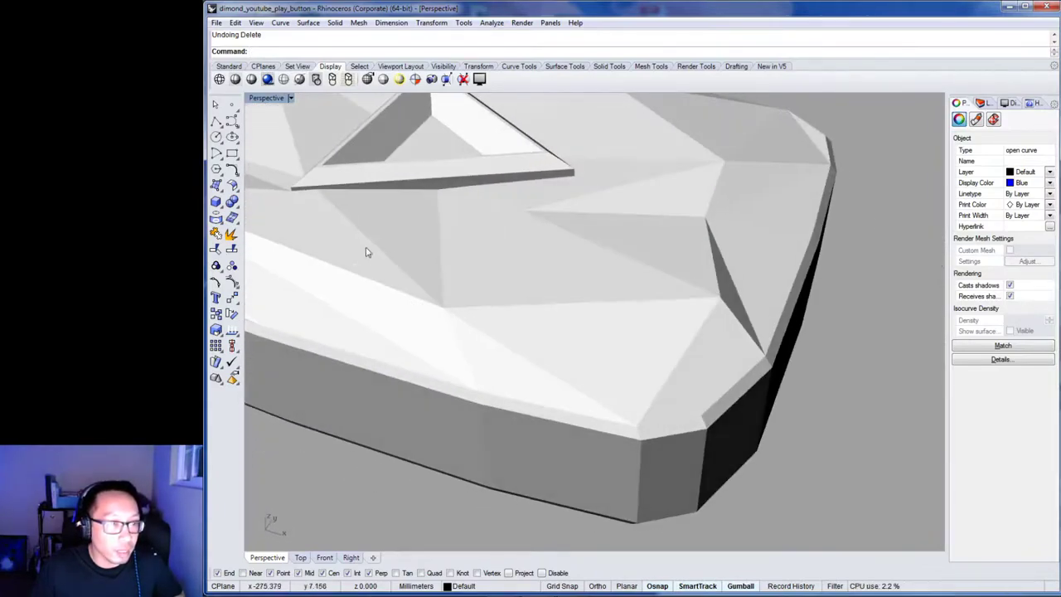
pyautogui.scroll(-8, 639, 350)
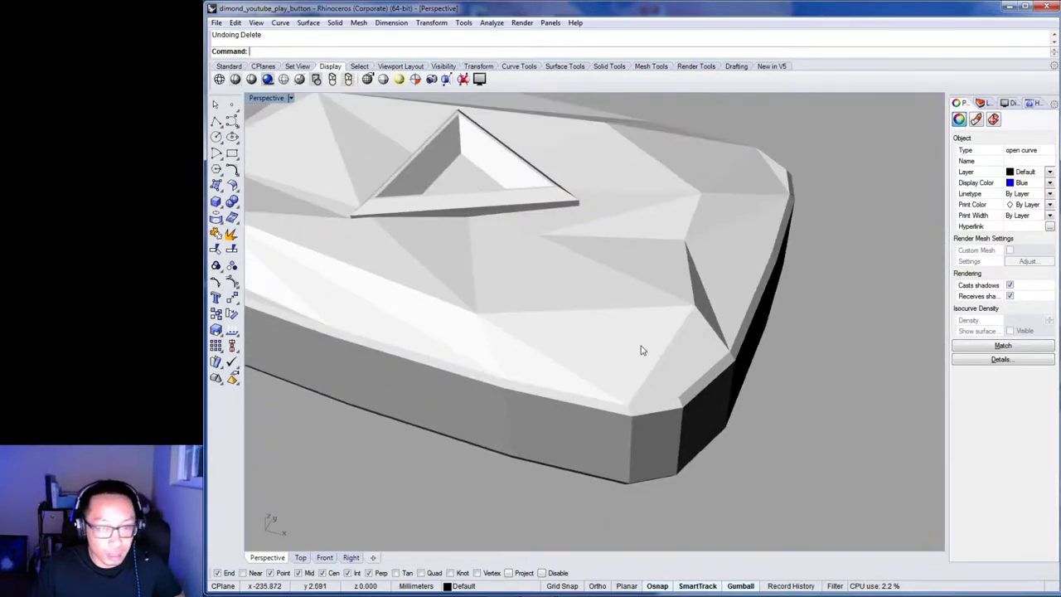
pyautogui.scroll(8, 690, 408)
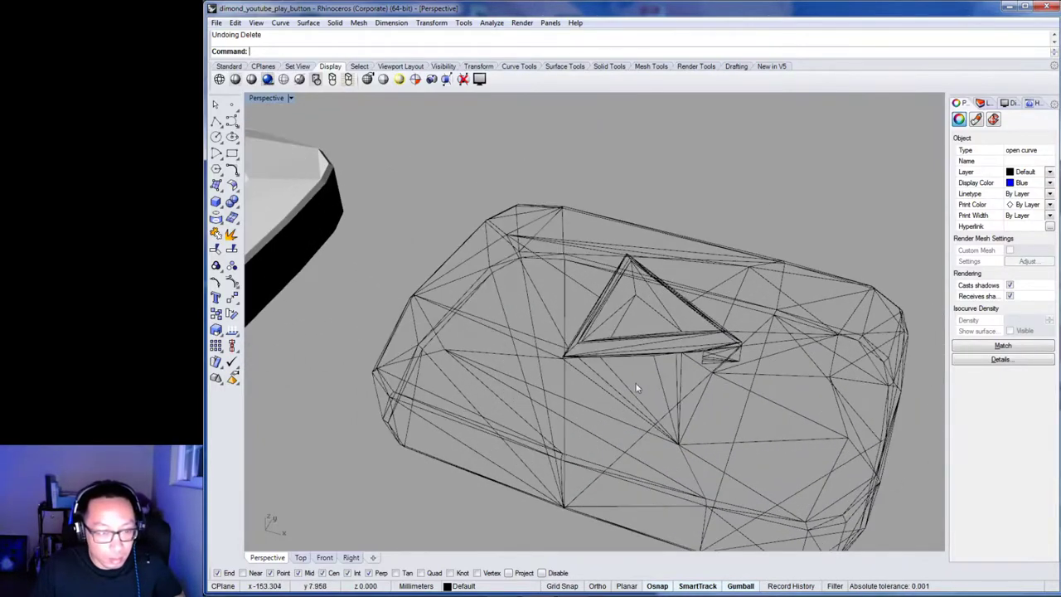
pyautogui.moveTo(594, 366); pyautogui.dragTo(583, 331, button='right')
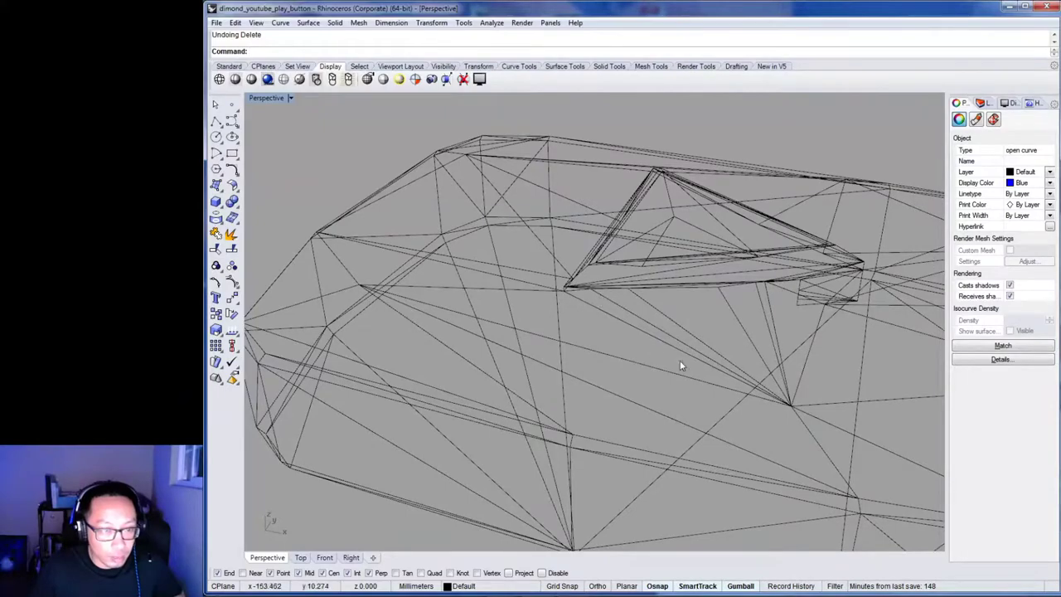
# Try deleting the line running from the triangle's corner to the facet vertex below it on the blue wireframe at the origin.
pyautogui.scroll(-6, 633, 352)
pyautogui.keyDown('shift'); pyautogui.moveTo(668, 356); pyautogui.dragTo(661, 408, button='right'); pyautogui.keyUp('shift')
pyautogui.scroll(6, 639, 384)
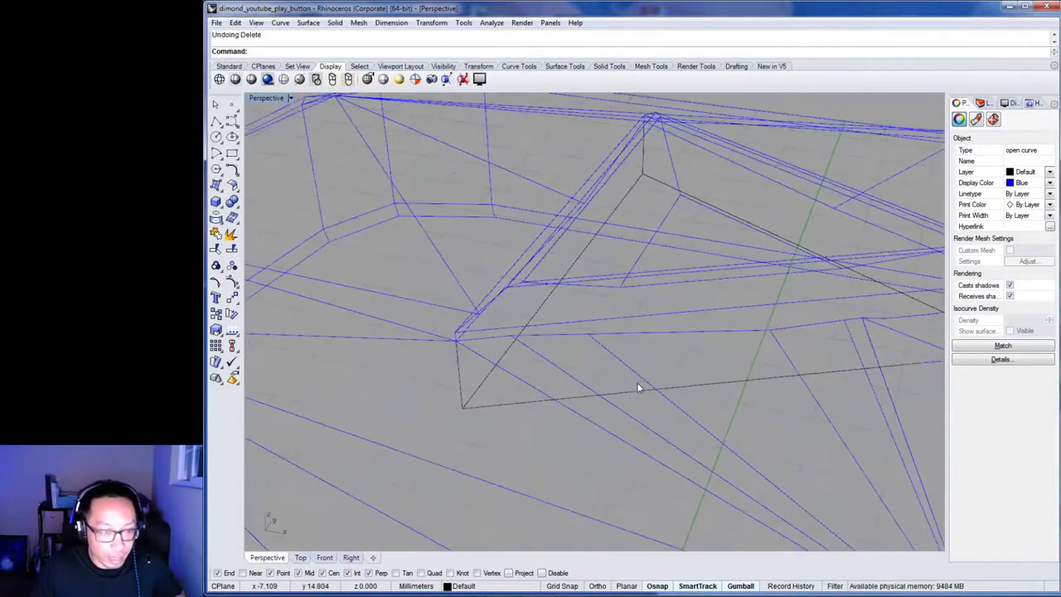
pyautogui.scroll(-2, 631, 401)
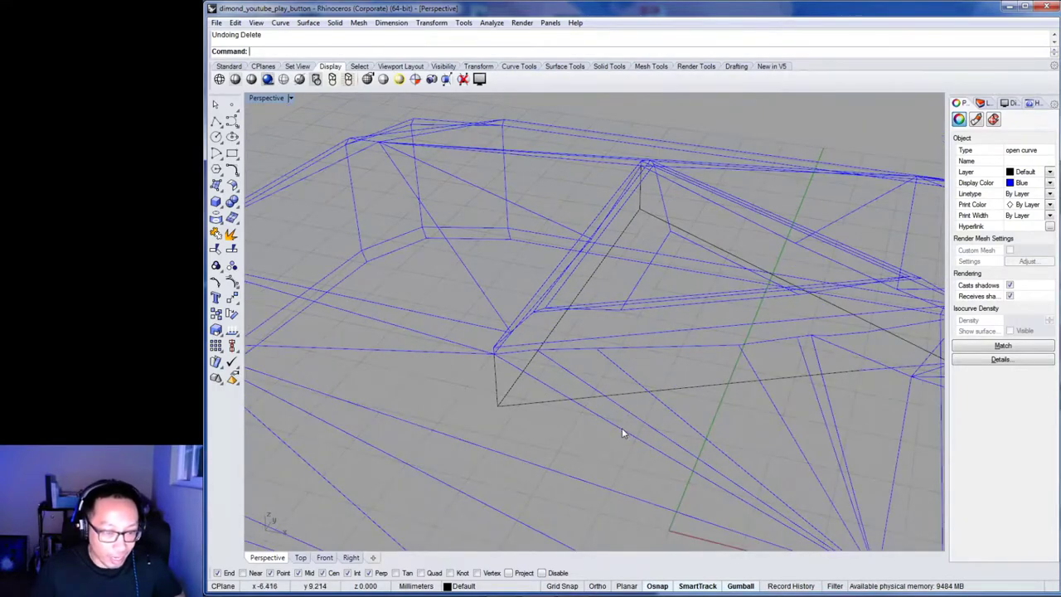
pyautogui.click(623, 433)
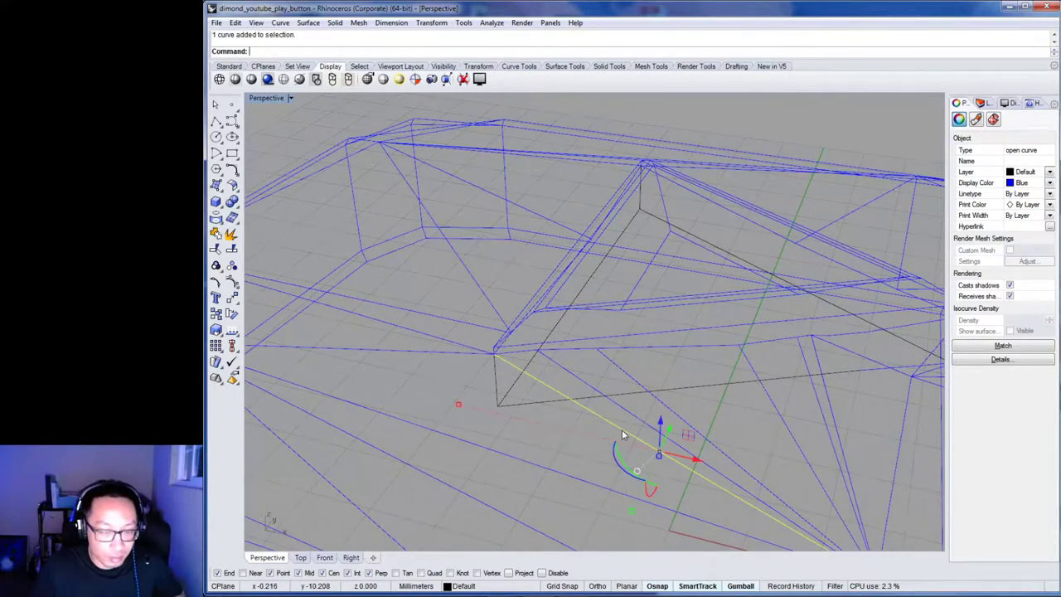
pyautogui.moveTo(622, 430)
pyautogui.mouseDown(button='right')
pyautogui.moveTo(510, 417)
pyautogui.moveTo(492, 398)
pyautogui.moveTo(578, 426)
pyautogui.moveTo(611, 408)
pyautogui.moveTo(600, 415)
pyautogui.moveTo(628, 431)
pyautogui.mouseUp(button='right')
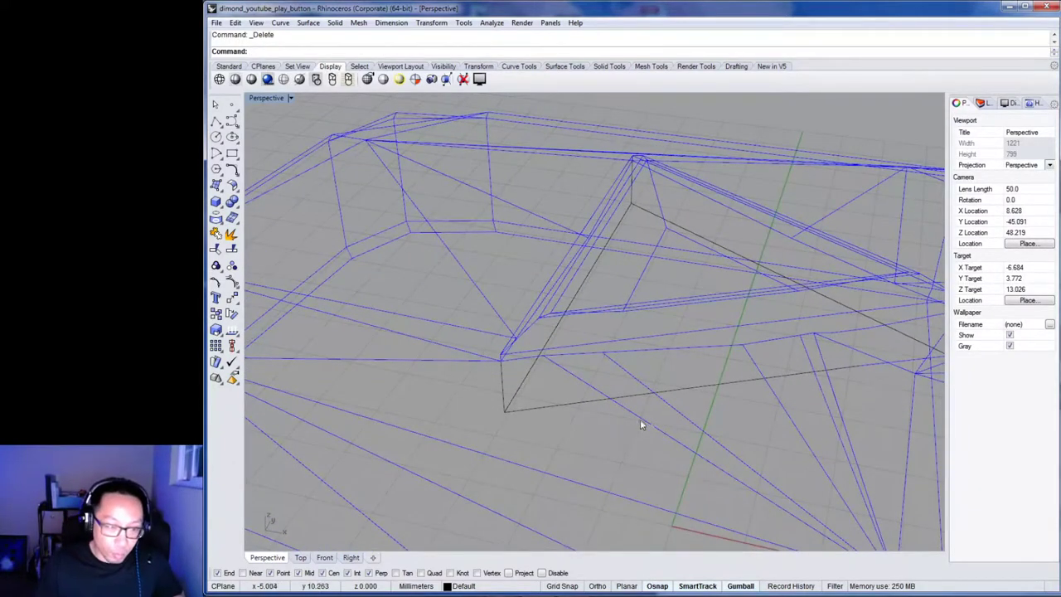
# Examine the facet edges between the raised triangle and the front bevel on the rendered polysurface.
pyautogui.moveTo(655, 434); pyautogui.dragTo(623, 413, button='right')
pyautogui.scroll(-2, 609, 413)
pyautogui.scroll(2, 510, 389)
pyautogui.scroll(-6, 509, 389)
pyautogui.moveTo(509, 389); pyautogui.dragTo(669, 418, button='right')
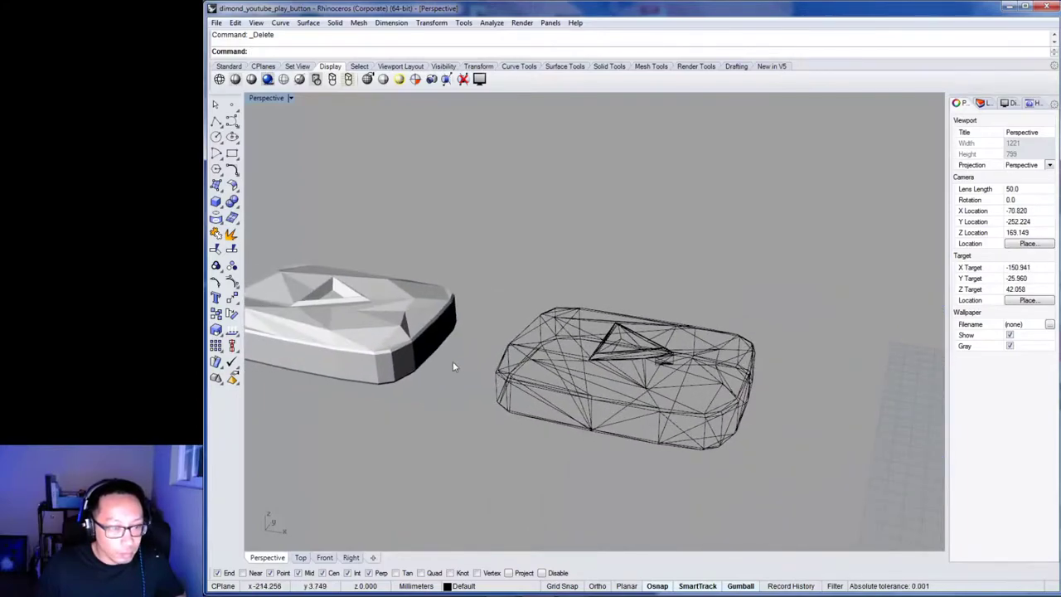
pyautogui.moveTo(453, 366); pyautogui.dragTo(533, 410, button='right')
pyautogui.scroll(5, 368, 367)
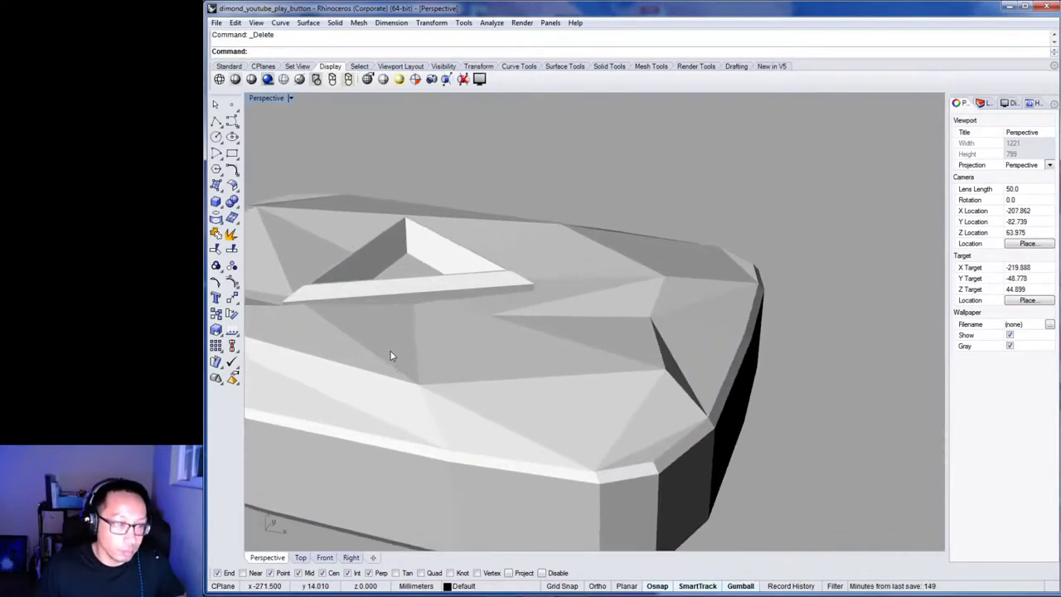
pyautogui.scroll(5, 391, 355)
pyautogui.moveTo(429, 298); pyautogui.dragTo(455, 254, button='right')
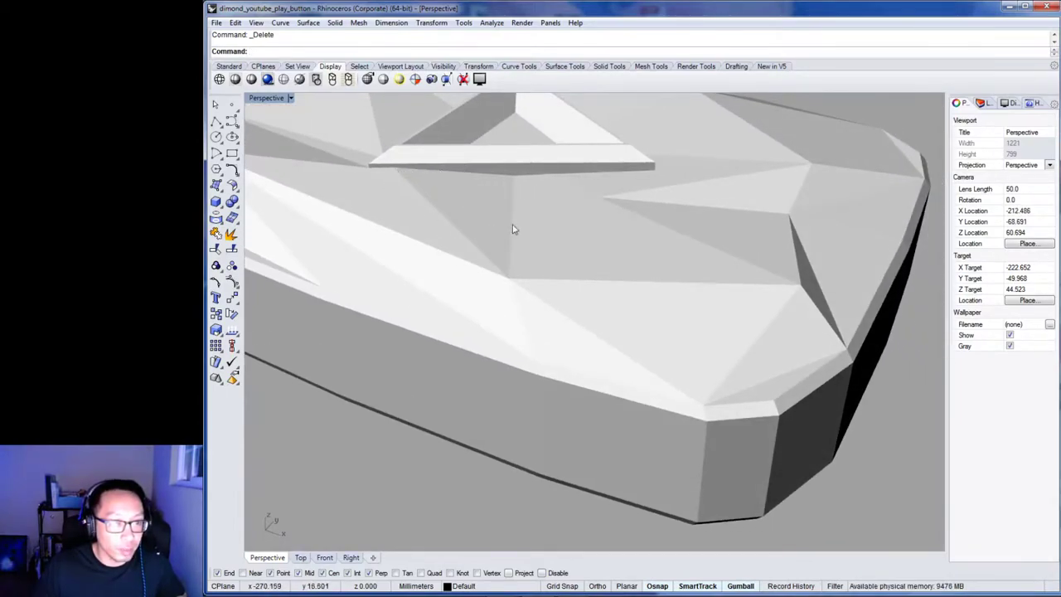
# Undo the last curve deletion while viewing the fan lines below the triangle opening on the blue body under the magenta triangle.
pyautogui.scroll(-10, 801, 406)
pyautogui.keyDown('shift'); pyautogui.moveTo(801, 406); pyautogui.dragTo(317, 265, button='right'); pyautogui.keyUp('shift')
pyautogui.scroll(10, 573, 332)
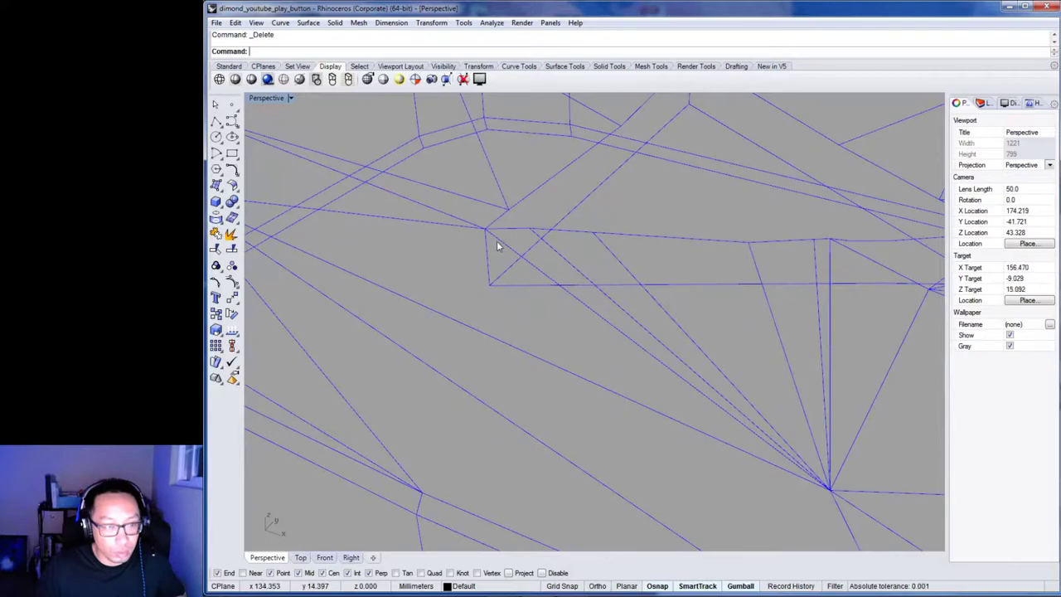
pyautogui.moveTo(556, 316); pyautogui.dragTo(578, 330, button='right')
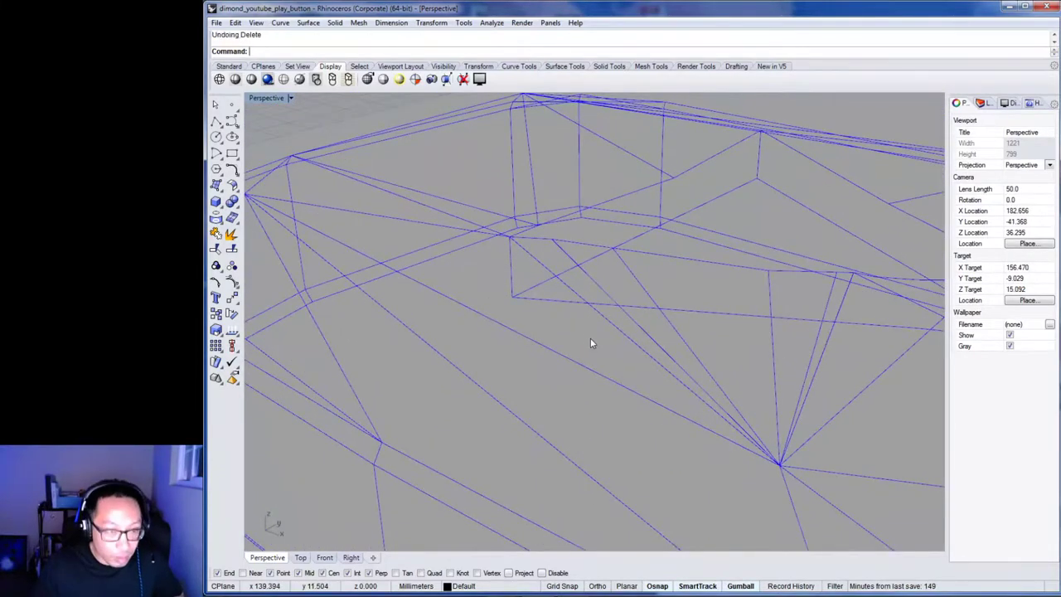
# Delete two fan lines running from the triangle opening's front edge to the facet vertex below it, including the corner line, on the blue body.
pyautogui.click(590, 342)
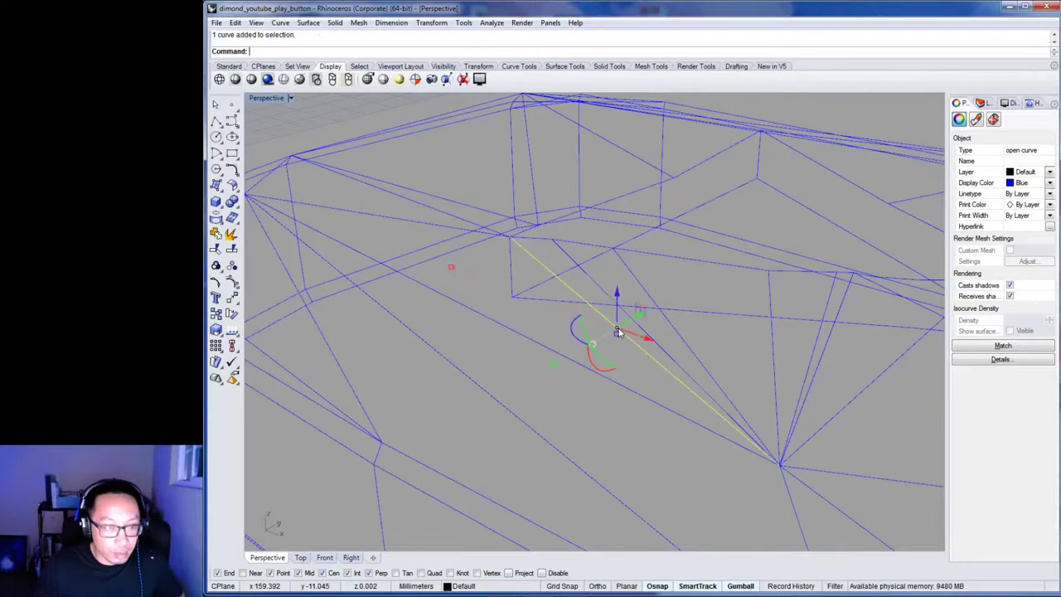
pyautogui.press('Delete')
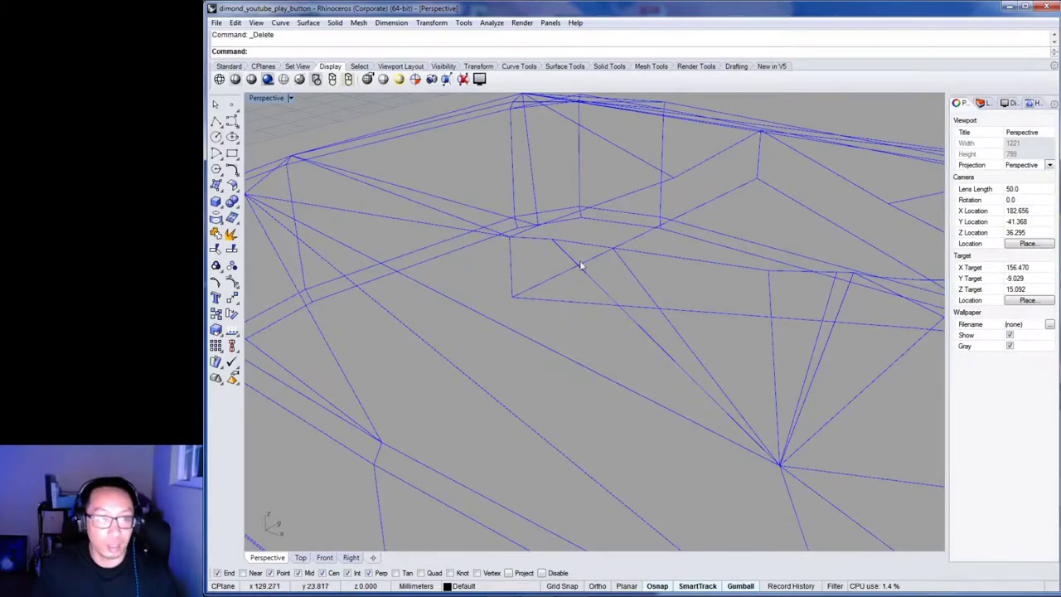
pyautogui.click(632, 279)
pyautogui.press('Delete')
pyautogui.moveTo(746, 333); pyautogui.dragTo(781, 365, button='right')
pyautogui.scroll(-8, 721, 365)
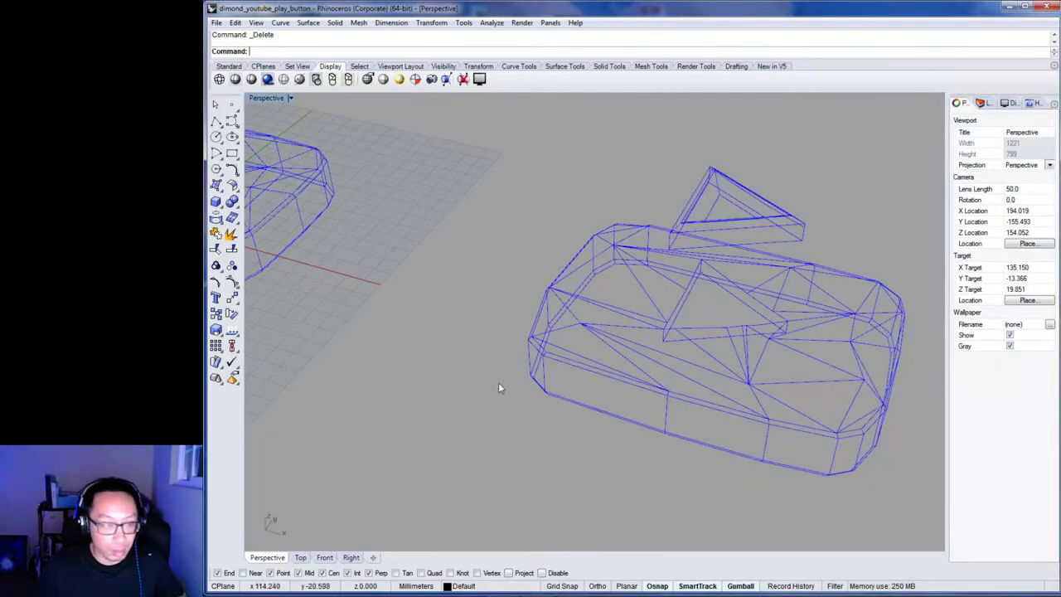
# Examine the facet edges meeting the raised triangle's front edge and tip on the rendered polysurface, comparing them with the neighbouring black wireframe.
pyautogui.moveTo(499, 388)
pyautogui.keyDown('shift'); pyautogui.mouseDown(button='right')
pyautogui.moveTo(640, 398)
pyautogui.moveTo(562, 332)
pyautogui.moveTo(419, 386)
pyautogui.moveTo(403, 363)
pyautogui.moveTo(380, 384)
pyautogui.moveTo(483, 374)
pyautogui.moveTo(467, 388)
pyautogui.moveTo(725, 440)
pyautogui.mouseUp(button='right'); pyautogui.keyUp('shift')
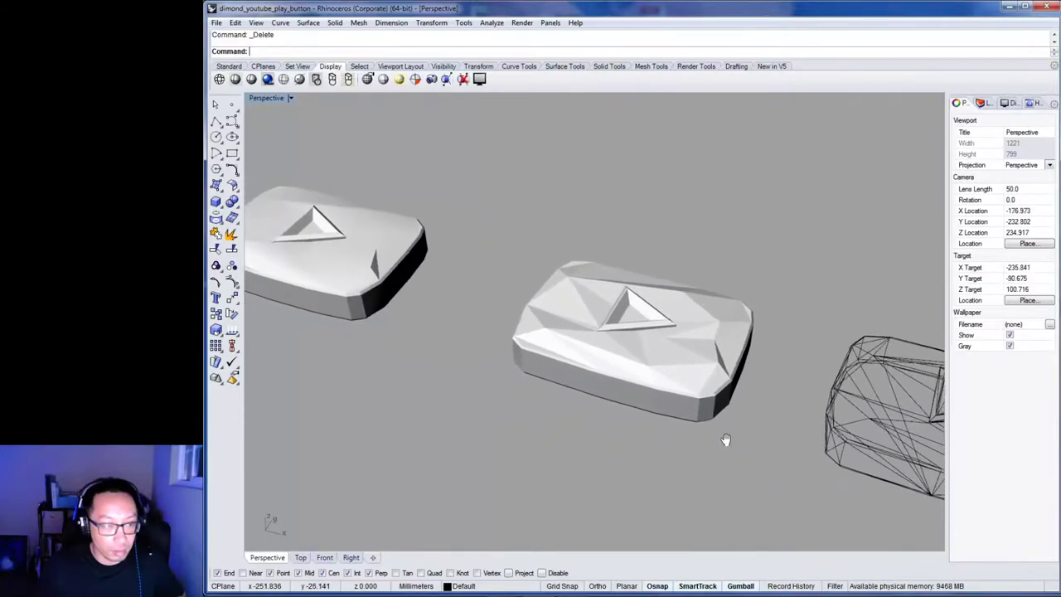
pyautogui.moveTo(576, 400)
pyautogui.keyDown('shift'); pyautogui.mouseDown(button='right')
pyautogui.moveTo(616, 404)
pyautogui.moveTo(370, 346)
pyautogui.mouseUp(button='right'); pyautogui.keyUp('shift')
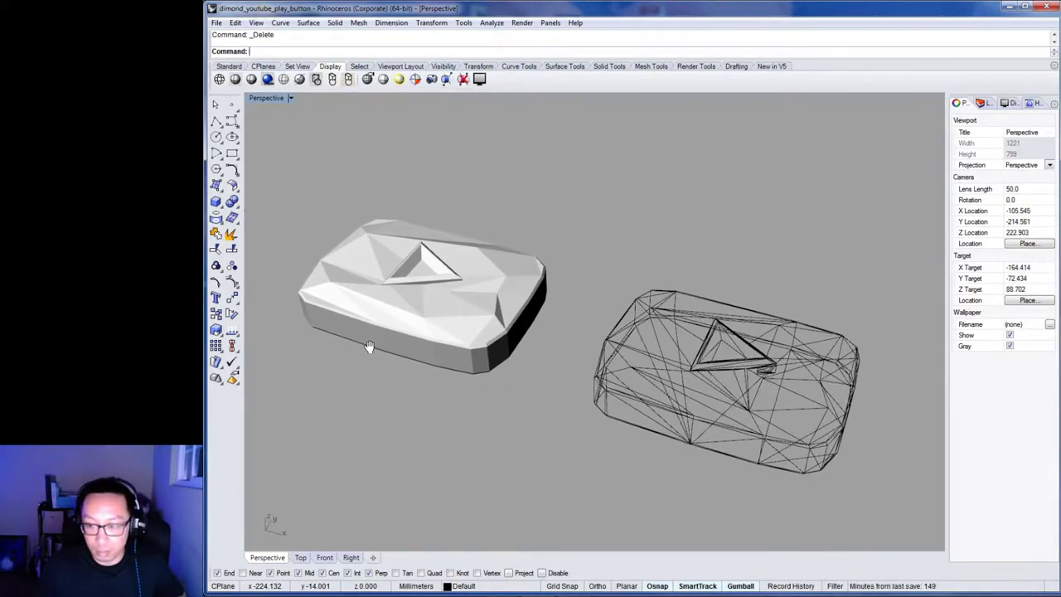
pyautogui.keyDown('shift'); pyautogui.moveTo(370, 347); pyautogui.dragTo(532, 355, button='right'); pyautogui.keyUp('shift')
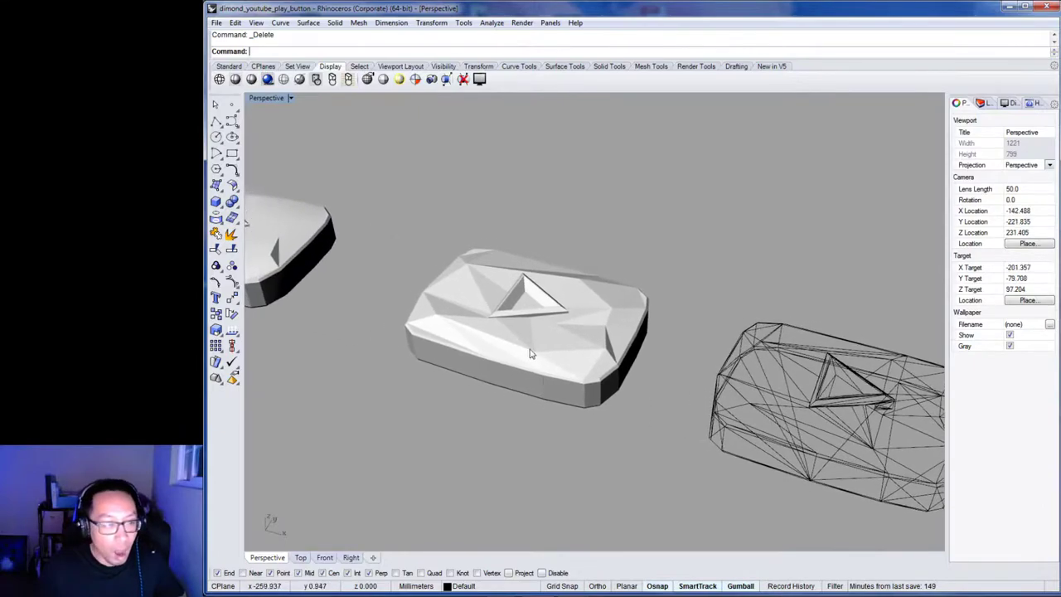
pyautogui.moveTo(417, 341)
pyautogui.keyDown('shift'); pyautogui.mouseDown(button='right')
pyautogui.moveTo(772, 432)
pyautogui.moveTo(713, 495)
pyautogui.moveTo(627, 372)
pyautogui.mouseUp(button='right'); pyautogui.keyUp('shift')
pyautogui.scroll(5, 630, 373)
pyautogui.scroll(3, 633, 373)
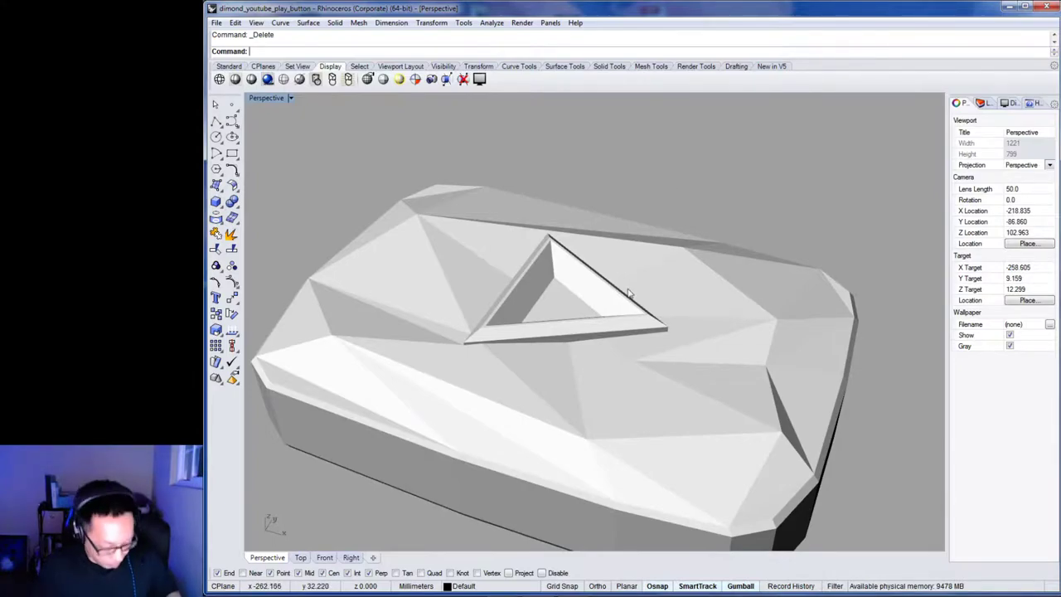
pyautogui.scroll(4, 605, 390)
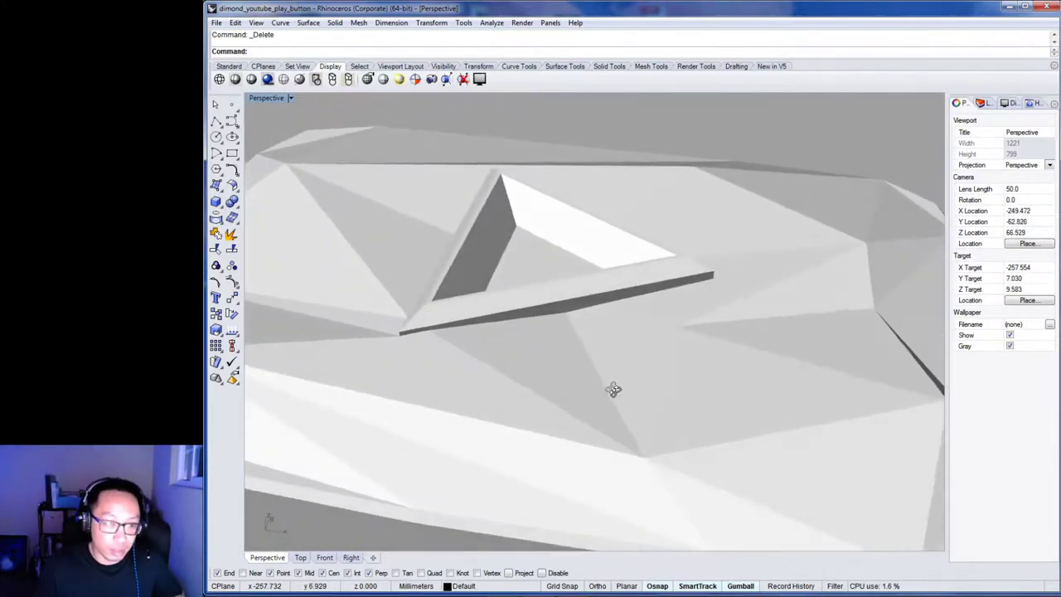
pyautogui.moveTo(602, 402); pyautogui.dragTo(688, 328, button='right')
pyautogui.scroll(6, 702, 335)
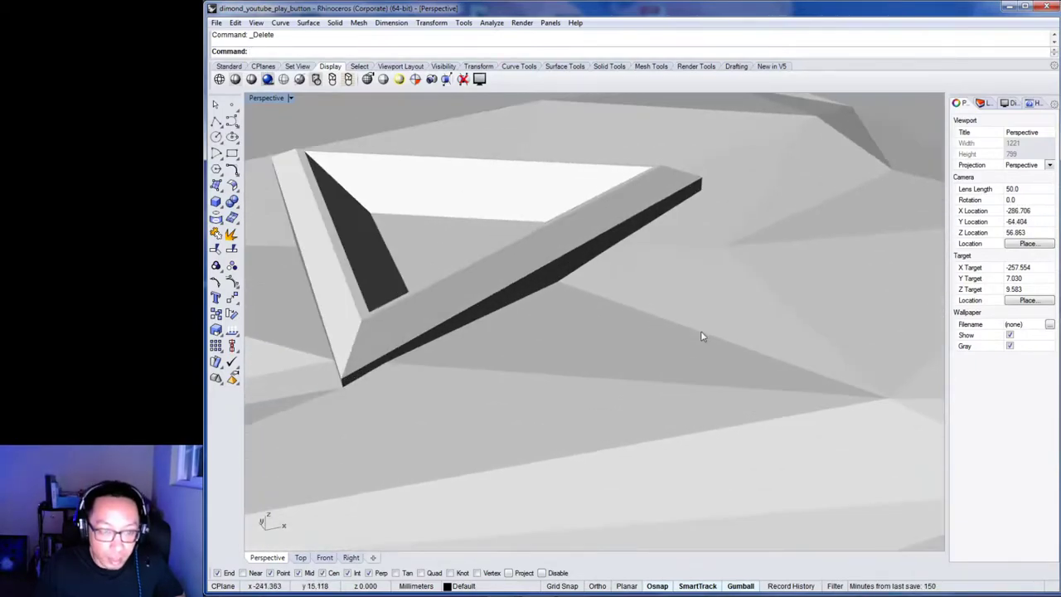
pyautogui.moveTo(635, 326); pyautogui.dragTo(464, 282, button='right')
pyautogui.moveTo(461, 236); pyautogui.dragTo(530, 263, button='right')
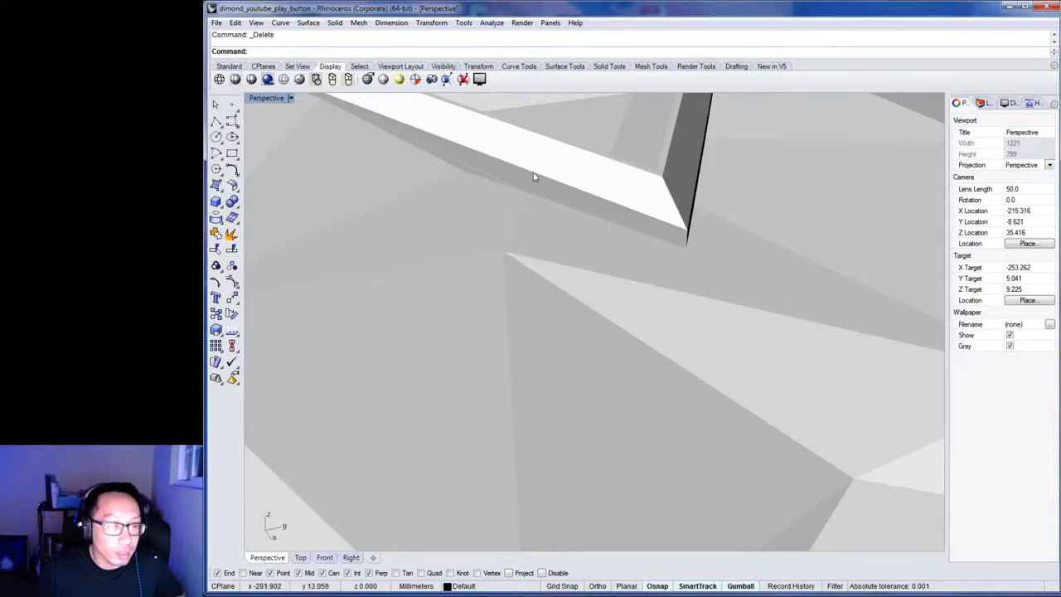
pyautogui.scroll(-8, 678, 360)
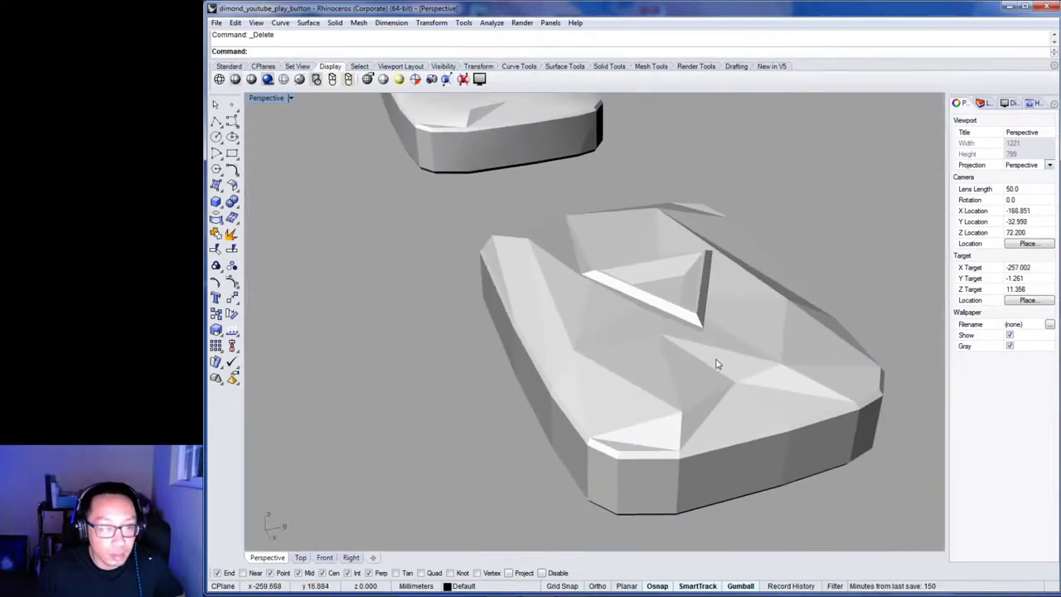
# Inspect the remaining fan lines below the triangle opening on the blue body with the detached triangle.
pyautogui.scroll(-10, 733, 373)
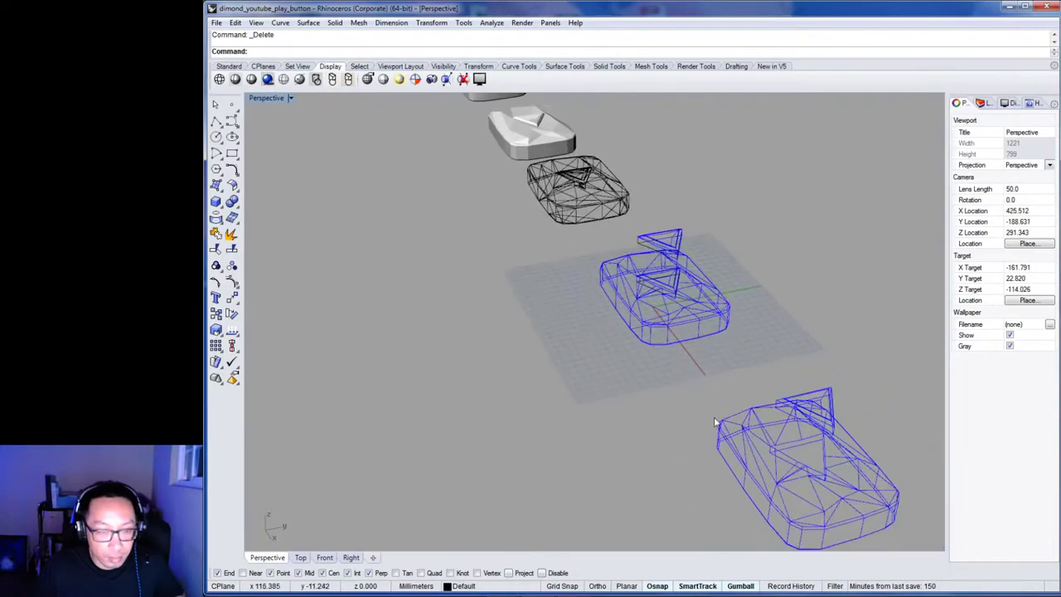
pyautogui.scroll(10, 697, 327)
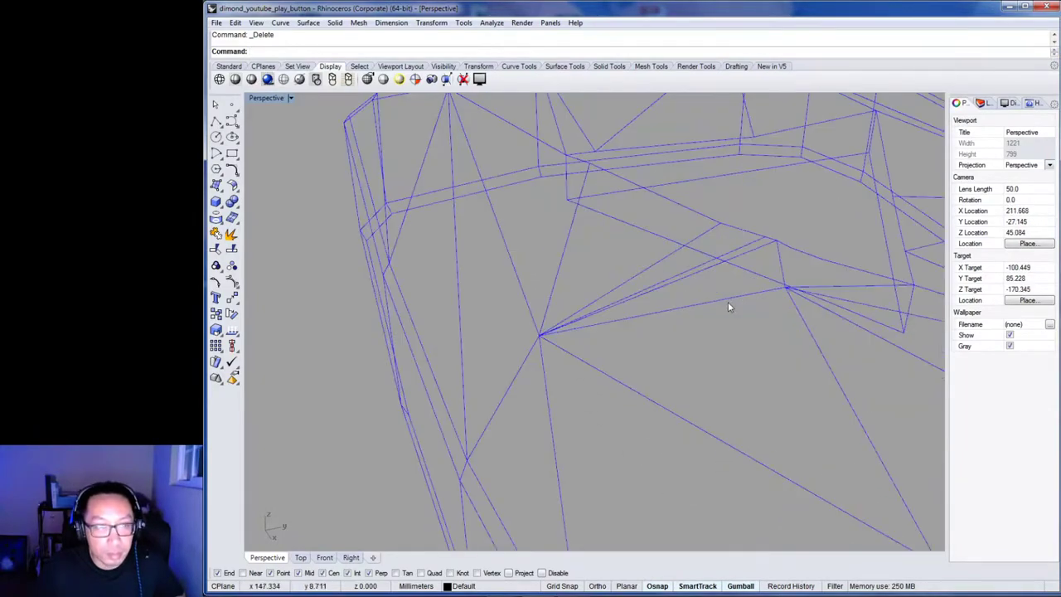
pyautogui.moveTo(728, 302); pyautogui.dragTo(736, 307, button='right')
pyautogui.scroll(5, 719, 343)
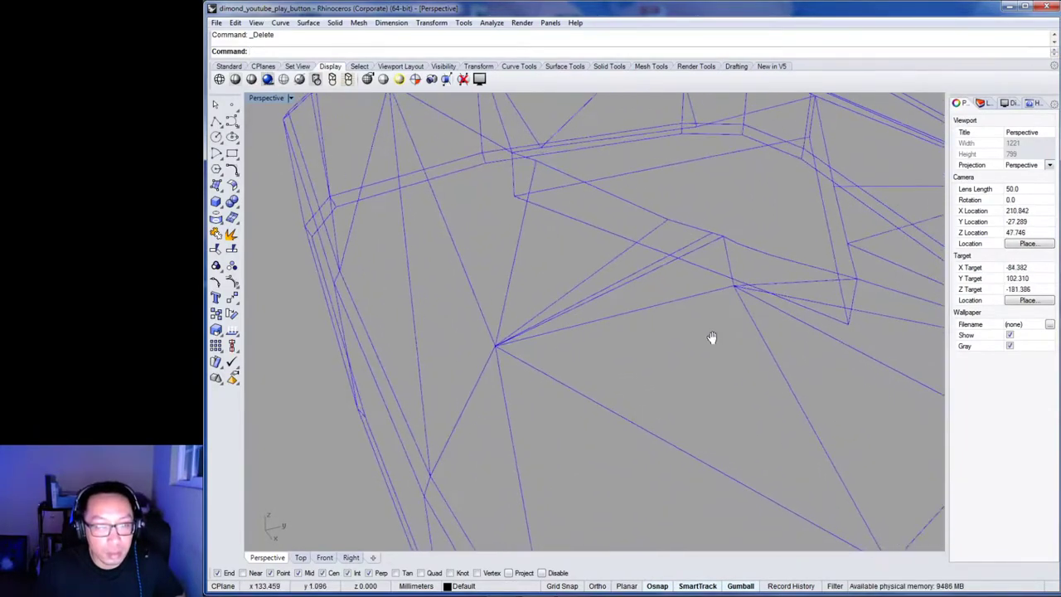
pyautogui.scroll(-5, 717, 343)
pyautogui.scroll(-5, 717, 342)
pyautogui.moveTo(719, 348); pyautogui.dragTo(726, 376, button='right')
pyautogui.scroll(5, 672, 370)
pyautogui.scroll(-5, 670, 367)
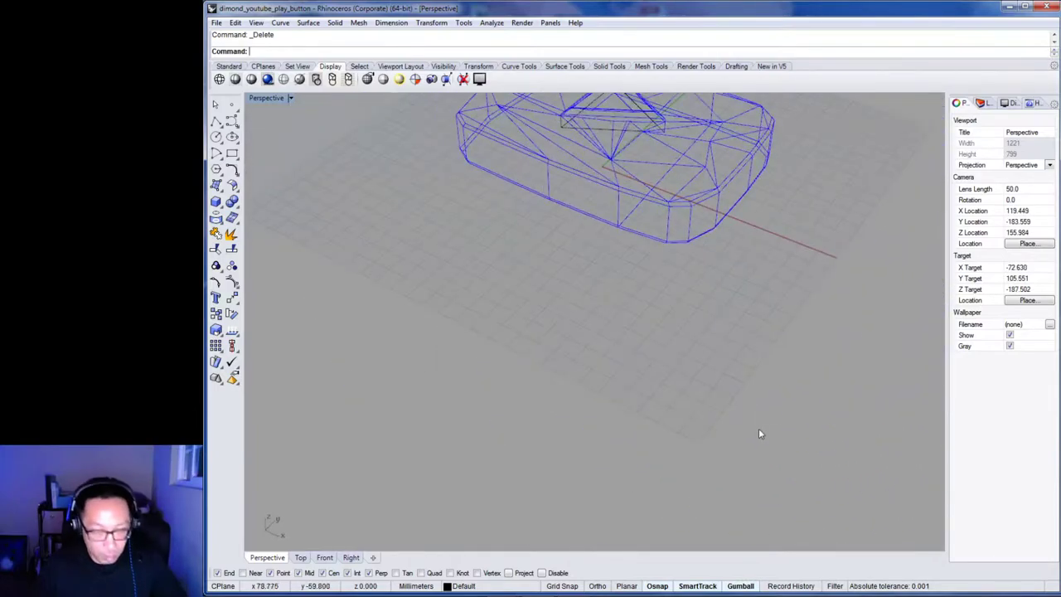
# Delete the two closely spaced fan lines between the triangle opening's front edge and the facet vertex below it on the blue body.
pyautogui.keyDown('shift'); pyautogui.moveTo(796, 440); pyautogui.dragTo(656, 347, button='right'); pyautogui.keyUp('shift')
pyautogui.scroll(6, 641, 330)
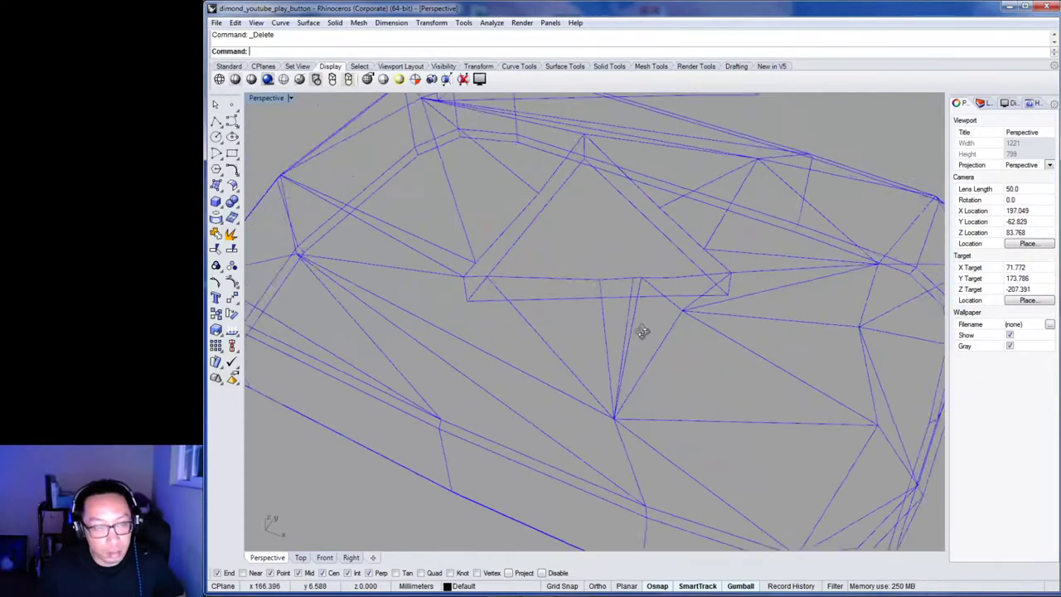
pyautogui.moveTo(650, 346)
pyautogui.mouseDown(button='right')
pyautogui.moveTo(708, 348)
pyautogui.moveTo(680, 339)
pyautogui.moveTo(661, 361)
pyautogui.mouseUp(button='right')
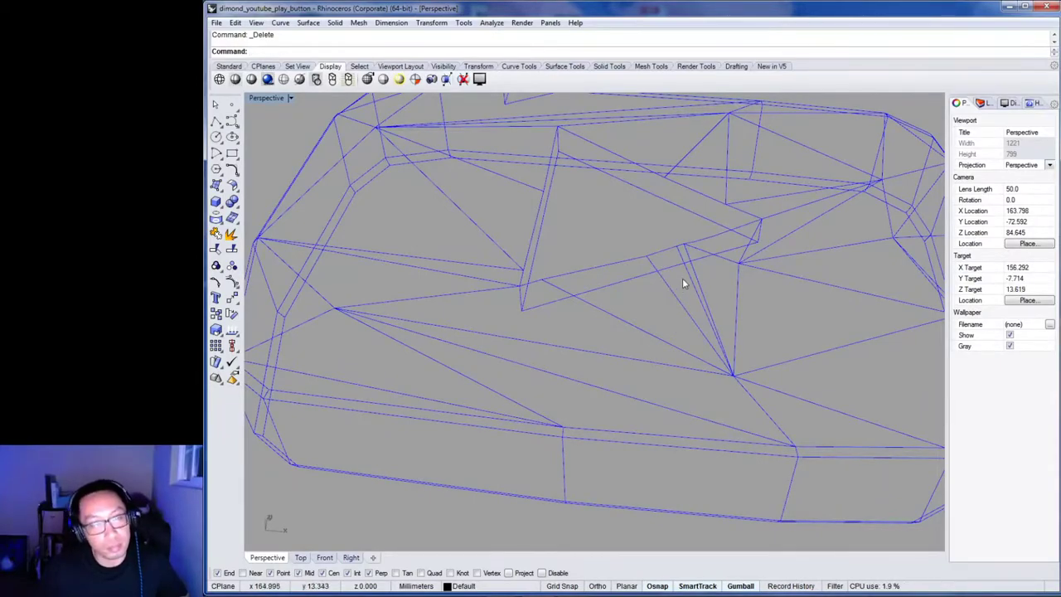
pyautogui.scroll(3, 682, 278)
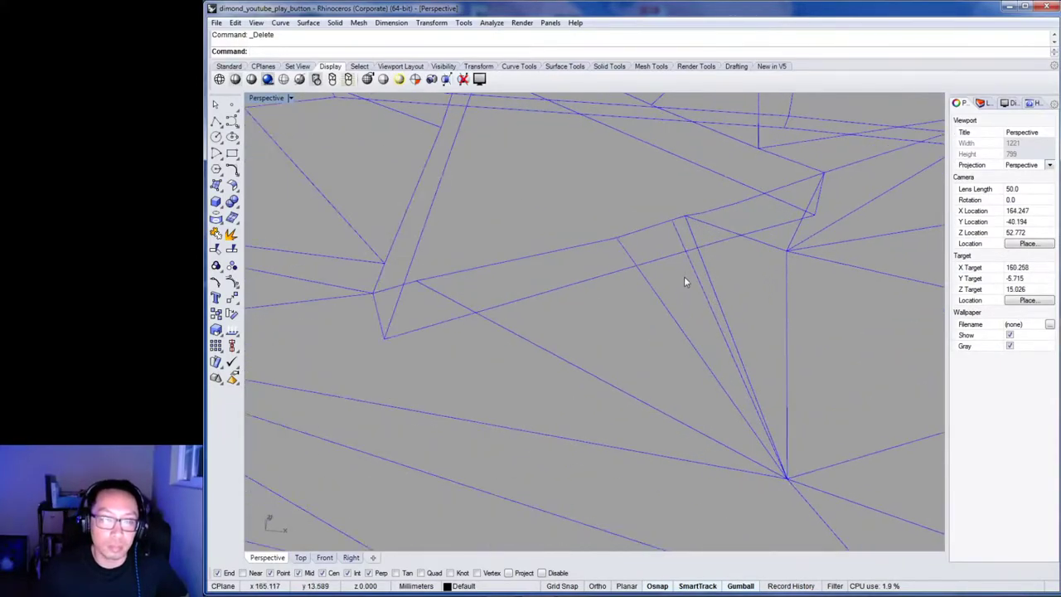
pyautogui.click(701, 285)
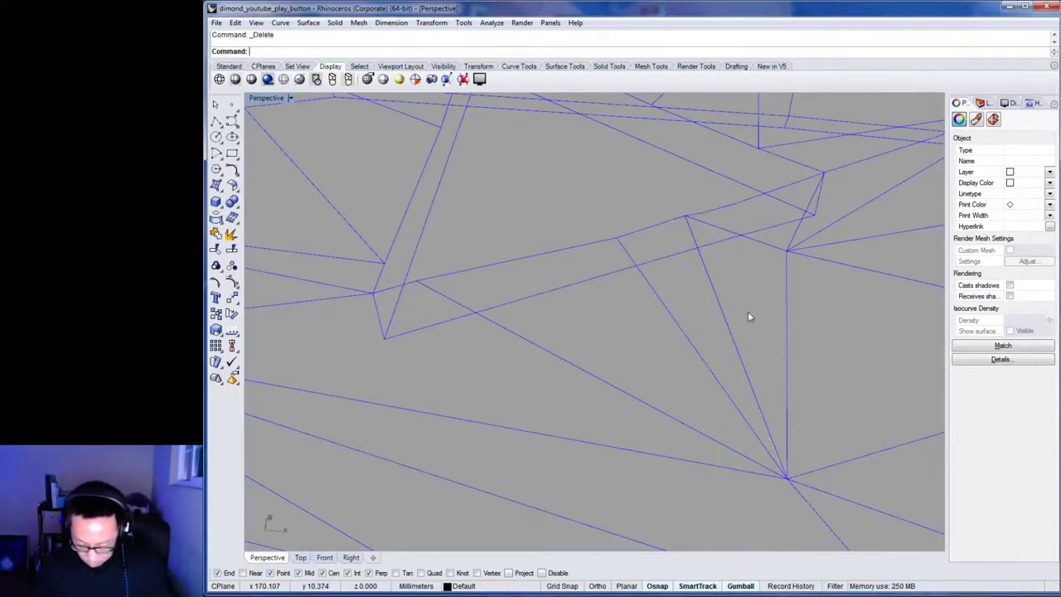
pyautogui.click(717, 303)
pyautogui.click(717, 302)
pyautogui.press('Delete')
# Check the facets below the raised triangle's front edge and around its tip on the rendered polysurface.
pyautogui.scroll(-5, 718, 305)
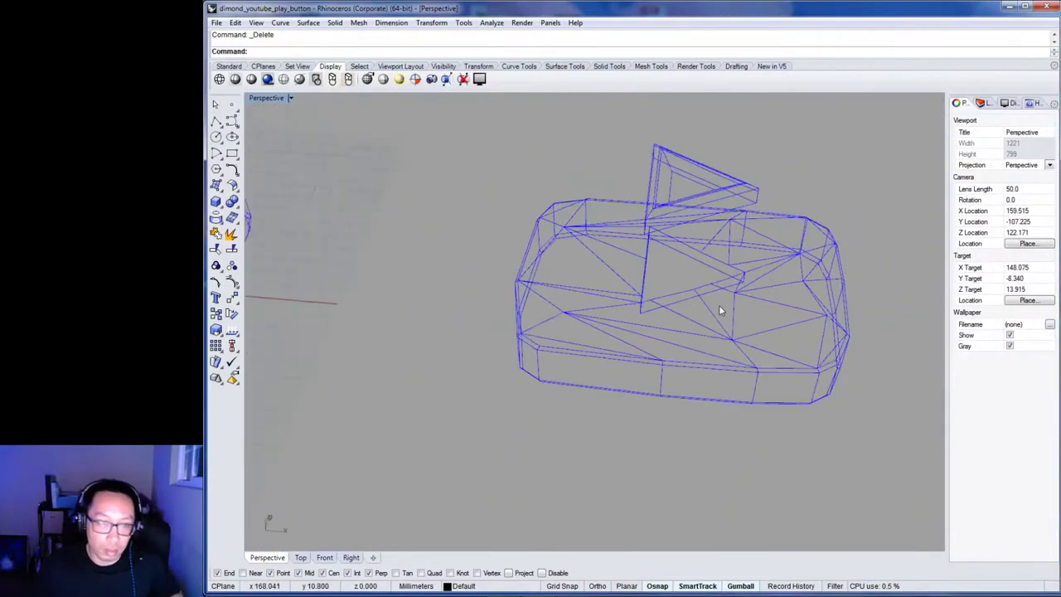
pyautogui.scroll(-2, 718, 305)
pyautogui.moveTo(587, 370)
pyautogui.keyDown('shift'); pyautogui.mouseDown(button='right')
pyautogui.moveTo(571, 406)
pyautogui.moveTo(789, 422)
pyautogui.moveTo(562, 374)
pyautogui.moveTo(432, 363)
pyautogui.moveTo(517, 348)
pyautogui.moveTo(552, 303)
pyautogui.moveTo(482, 389)
pyautogui.moveTo(588, 391)
pyautogui.moveTo(488, 435)
pyautogui.moveTo(666, 367)
pyautogui.moveTo(721, 426)
pyautogui.moveTo(616, 403)
pyautogui.moveTo(644, 390)
pyautogui.moveTo(668, 417)
pyautogui.moveTo(304, 362)
pyautogui.moveTo(561, 403)
pyautogui.moveTo(488, 331)
pyautogui.moveTo(458, 243)
pyautogui.mouseUp(button='right'); pyautogui.keyUp('shift')
pyautogui.scroll(3, 516, 348)
pyautogui.scroll(5, 489, 439)
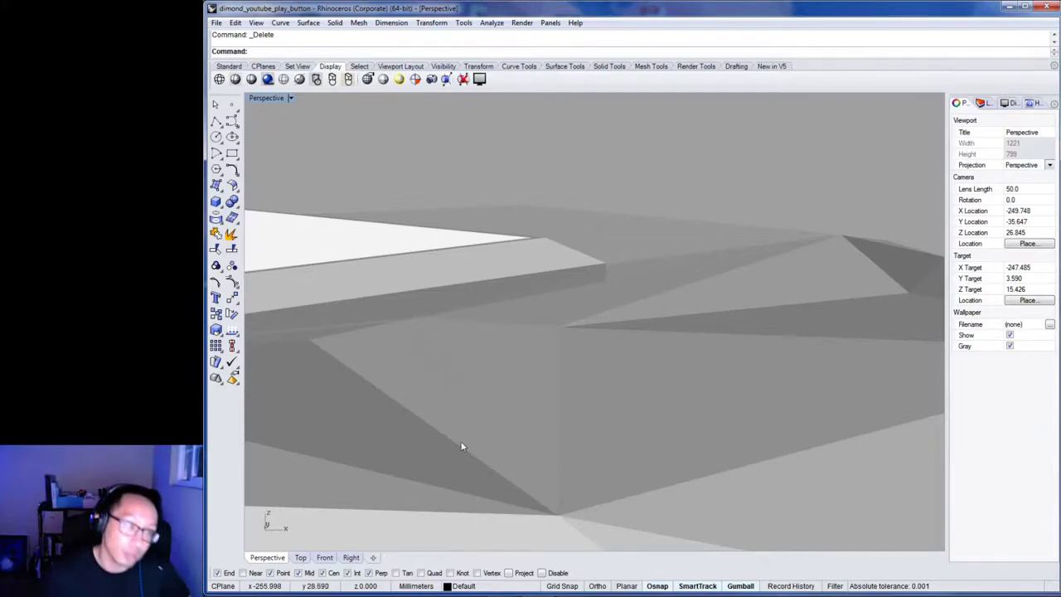
pyautogui.moveTo(448, 398); pyautogui.dragTo(578, 438, button='right')
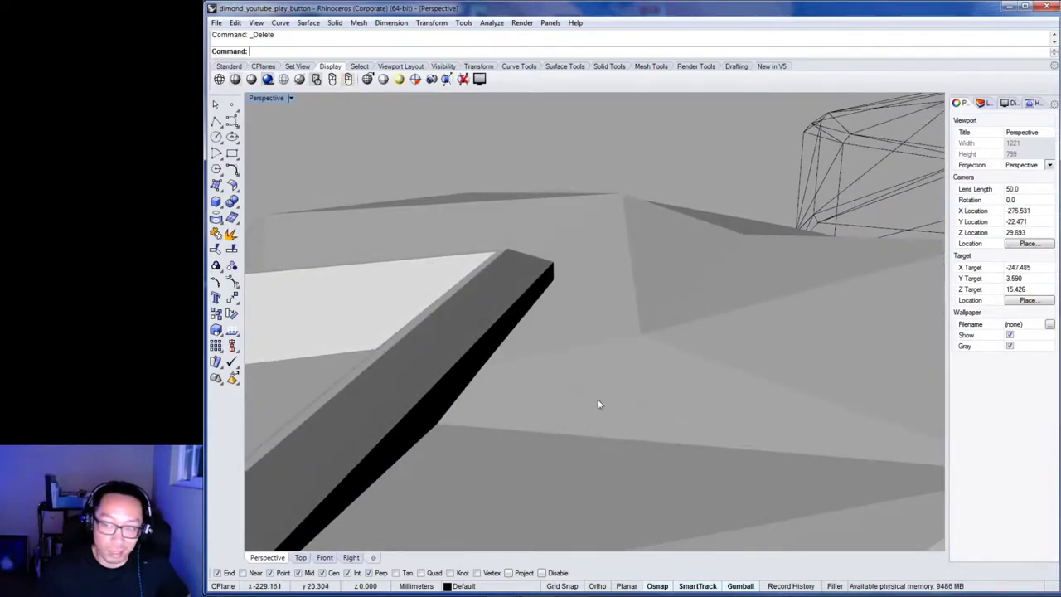
pyautogui.moveTo(559, 380); pyautogui.dragTo(534, 404, button='right')
pyautogui.scroll(-6, 535, 404)
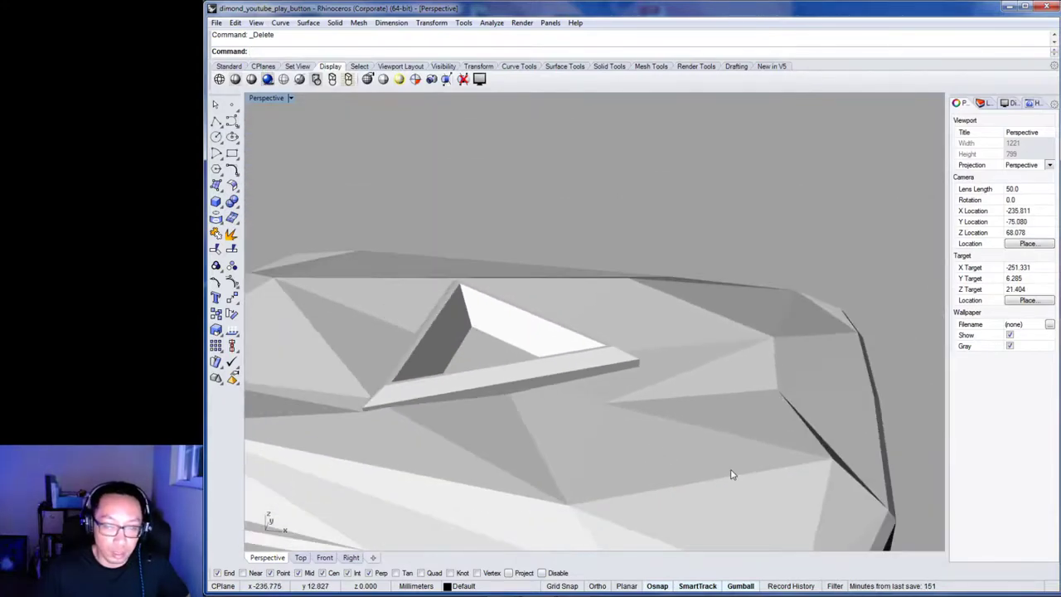
pyautogui.moveTo(721, 494)
pyautogui.mouseDown(button='right')
pyautogui.moveTo(636, 434)
pyautogui.moveTo(683, 437)
pyautogui.moveTo(622, 433)
pyautogui.moveTo(671, 426)
pyautogui.moveTo(716, 476)
pyautogui.moveTo(687, 426)
pyautogui.moveTo(351, 315)
pyautogui.moveTo(533, 388)
pyautogui.mouseUp(button='right')
# Compare the smooth-looking mesh button in the Shade, Wireframe, Rendered and Ghosted display modes with the faceted body beside it.
pyautogui.scroll(-8, 722, 474)
pyautogui.moveTo(441, 348); pyautogui.dragTo(595, 460, button='right')
pyautogui.scroll(6, 595, 448)
pyautogui.scroll(2, 595, 426)
pyautogui.keyDown('shift'); pyautogui.moveTo(473, 423); pyautogui.dragTo(553, 383, button='right'); pyautogui.keyUp('shift')
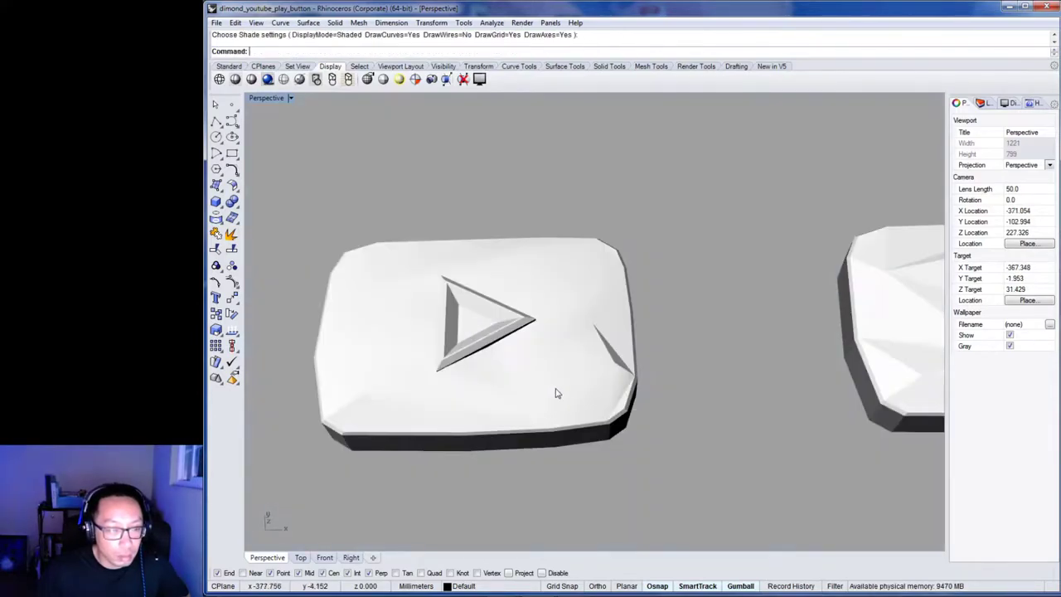
pyautogui.press('Return')
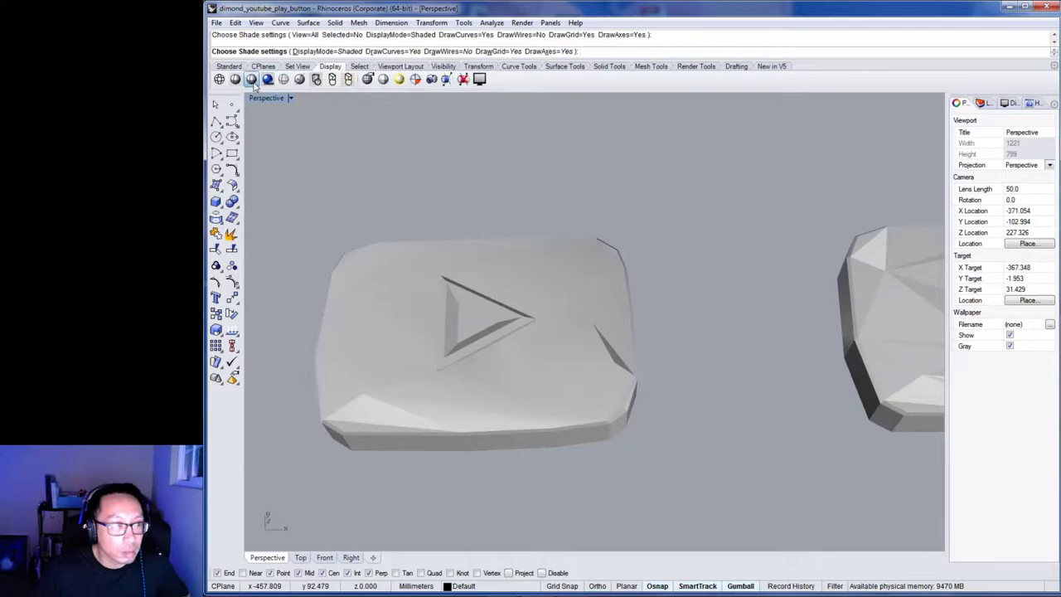
pyautogui.click(225, 75)
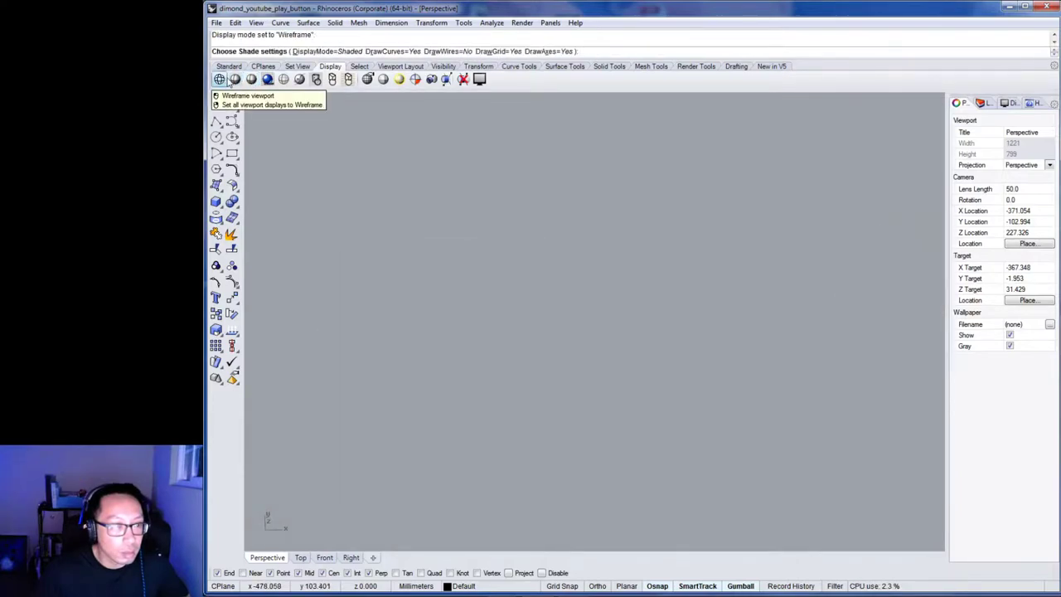
pyautogui.click(254, 79)
pyautogui.click(266, 80)
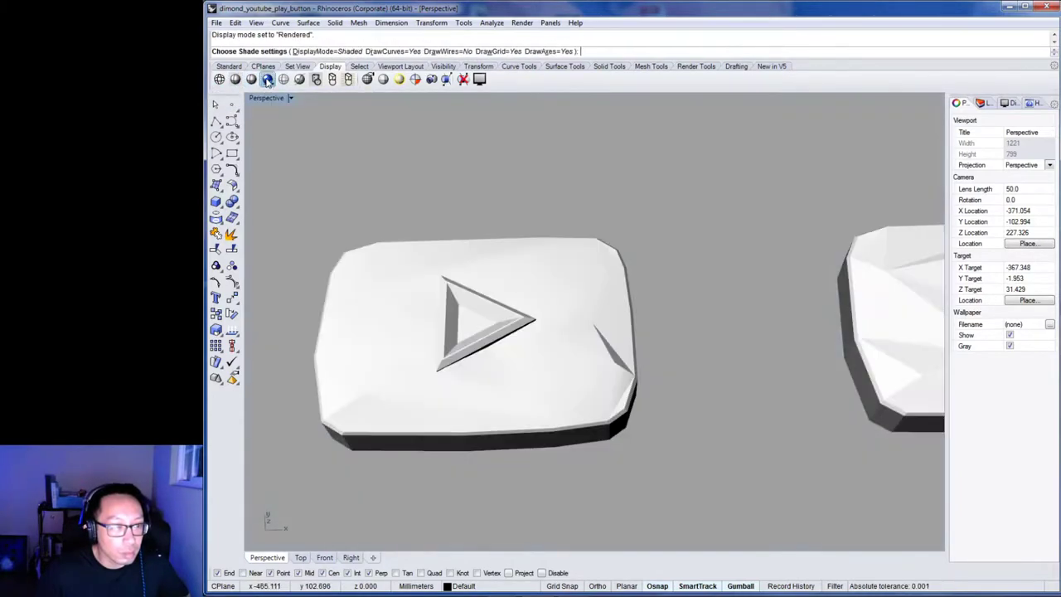
pyautogui.click(283, 79)
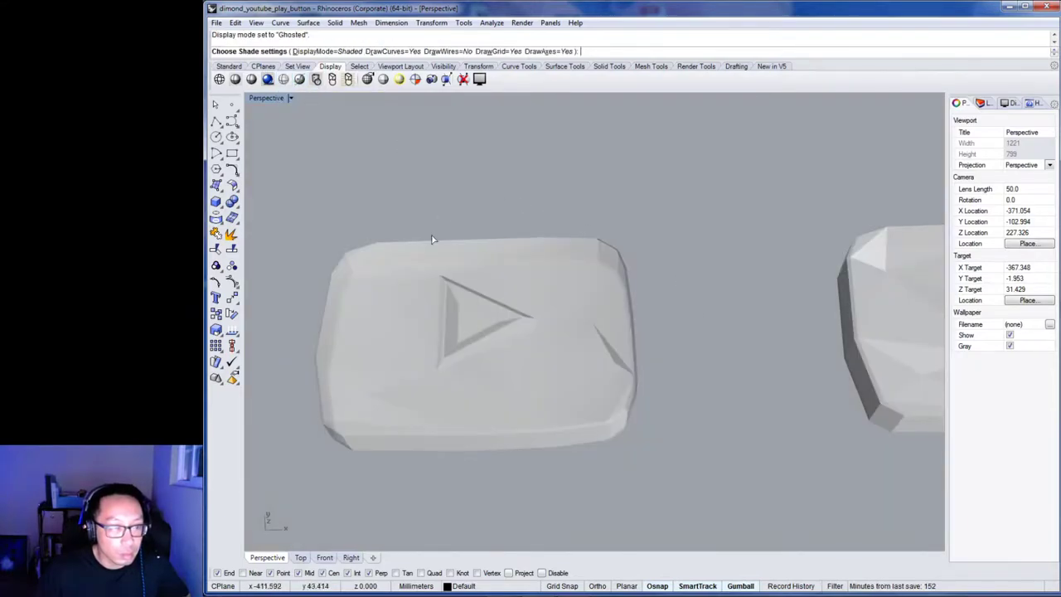
pyautogui.click(434, 286)
pyautogui.click(748, 407)
pyautogui.moveTo(746, 450); pyautogui.dragTo(562, 370, button='right')
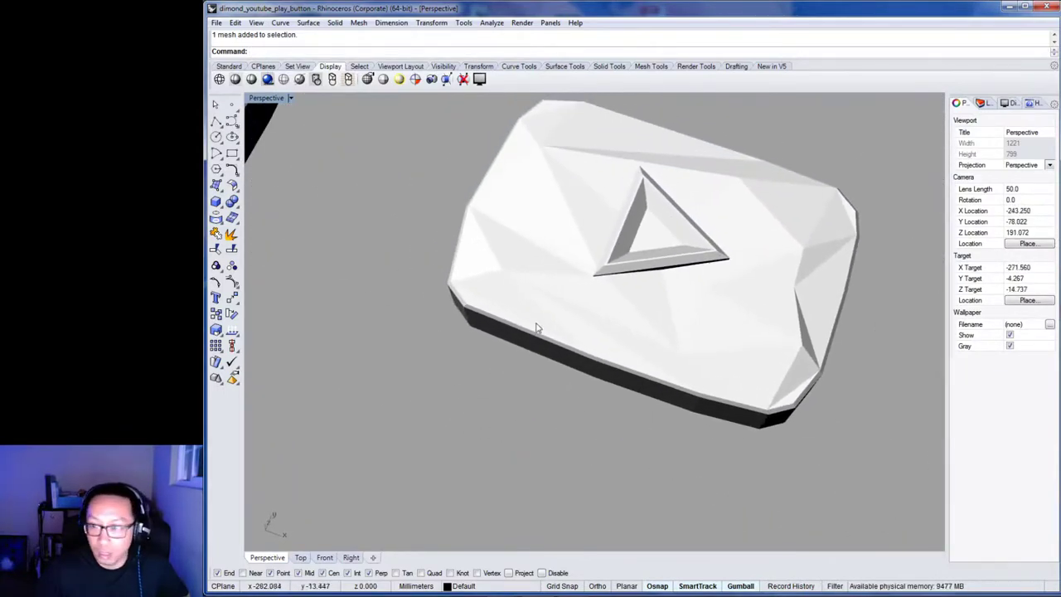
# Save the model as dimond_youtube_play_button in Rhino 5 format in the YouTube play button folder on the SAMSUNG USB (K:) drive.
pyautogui.click(216, 22)
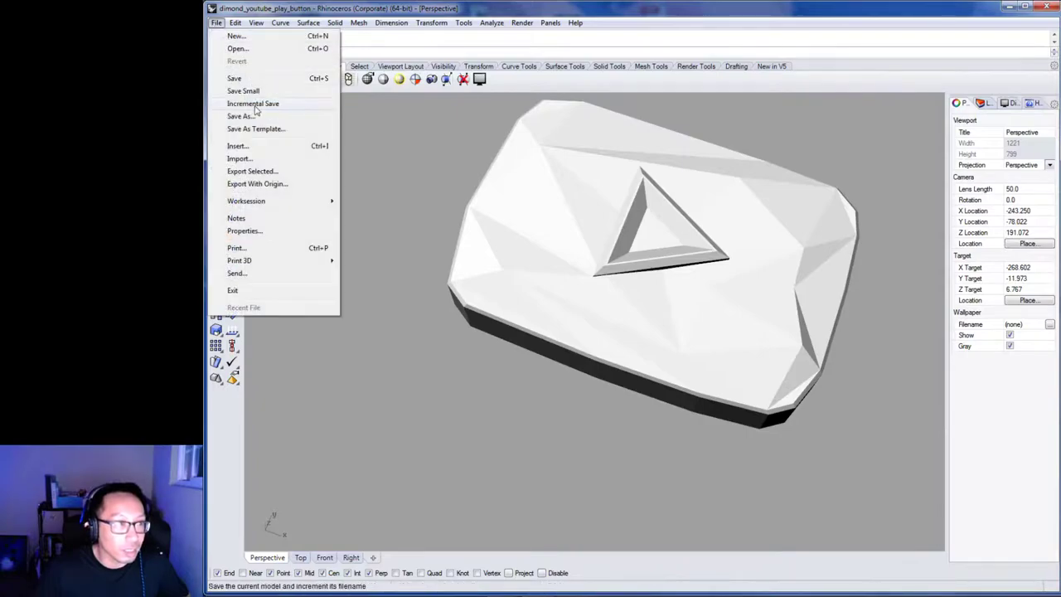
pyautogui.click(254, 79)
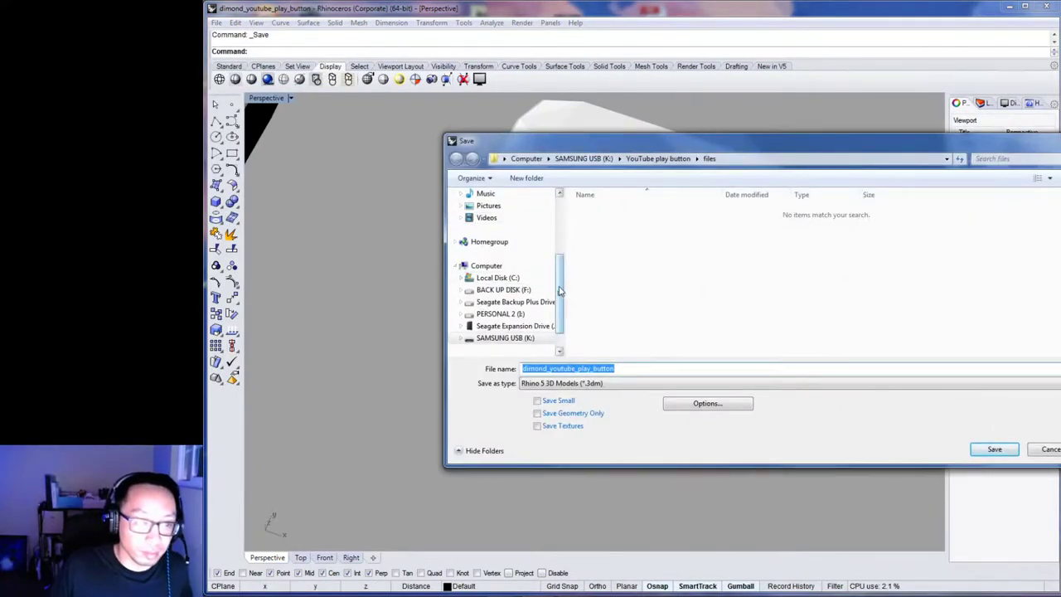
pyautogui.click(503, 342)
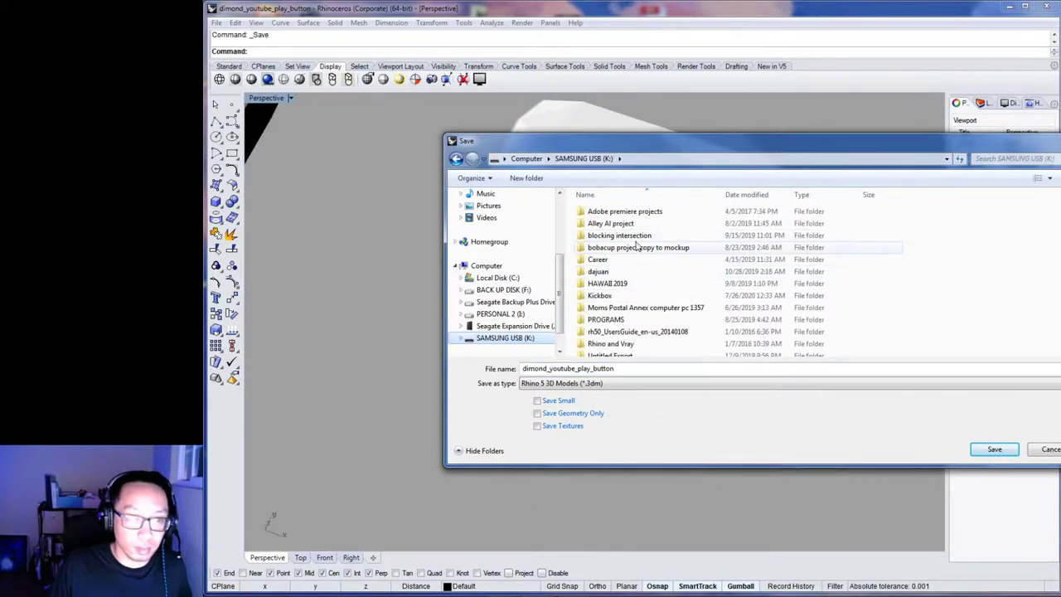
pyautogui.scroll(-1, 637, 245)
pyautogui.scroll(3, 624, 305)
pyautogui.scroll(-1, 946, 308)
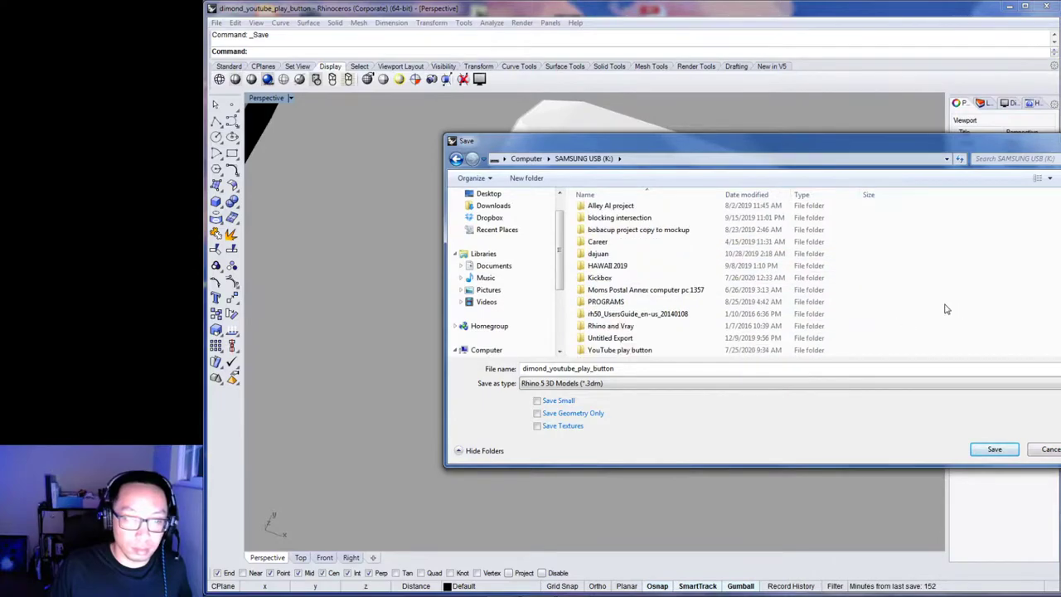
pyautogui.doubleClick(640, 352)
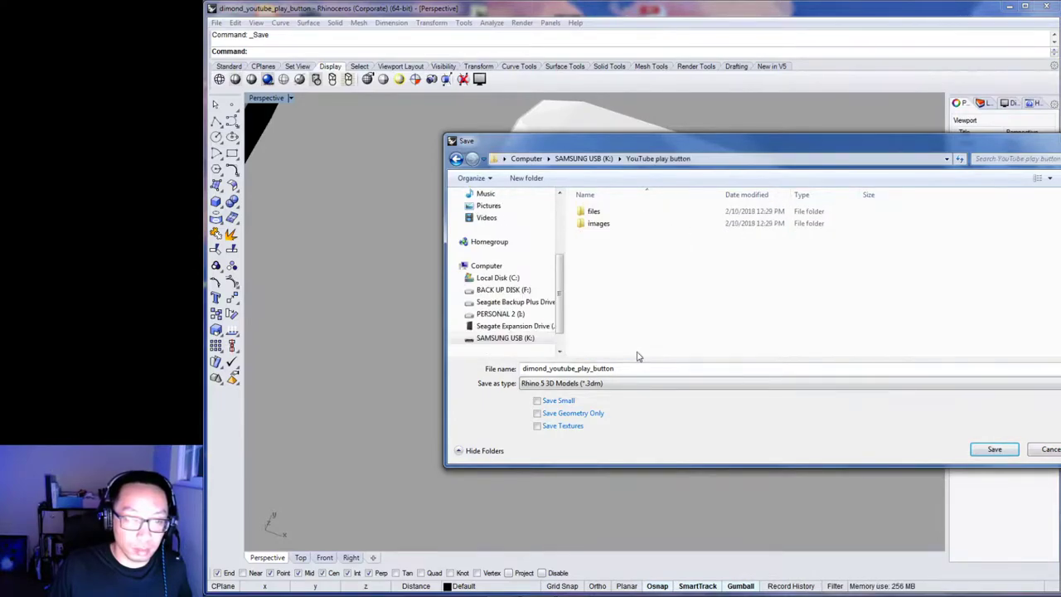
pyautogui.click(994, 451)
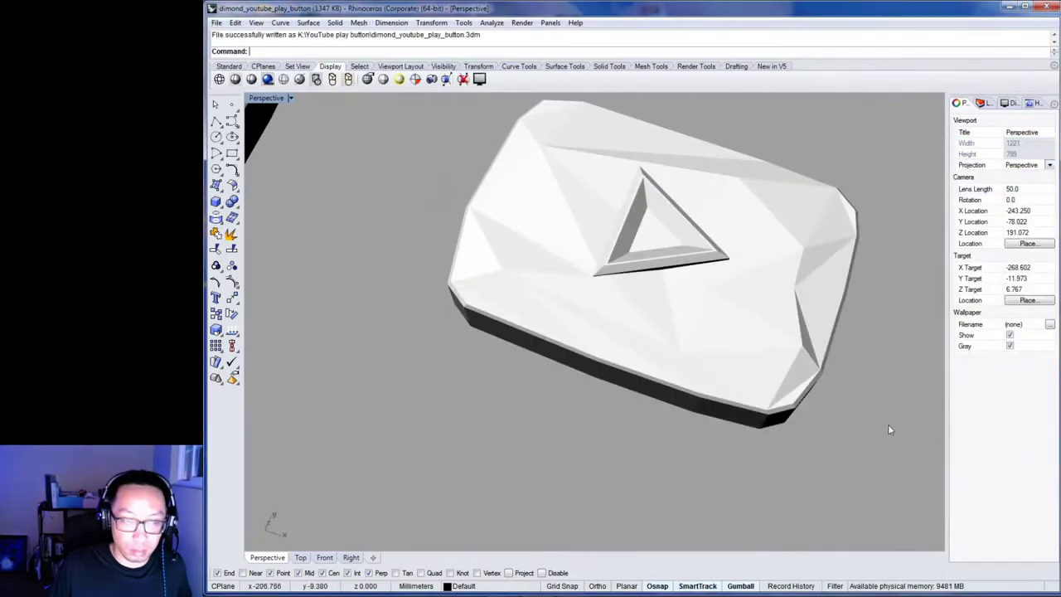
# Examine the row of rendered and wireframe buttons, closing in on the fan lines around the facet vertex of the original blue wireframe.
pyautogui.moveTo(541, 438); pyautogui.dragTo(597, 426, button='right')
pyautogui.scroll(-3, 597, 427)
pyautogui.keyDown('shift'); pyautogui.moveTo(543, 445); pyautogui.dragTo(563, 340, button='right'); pyautogui.keyUp('shift')
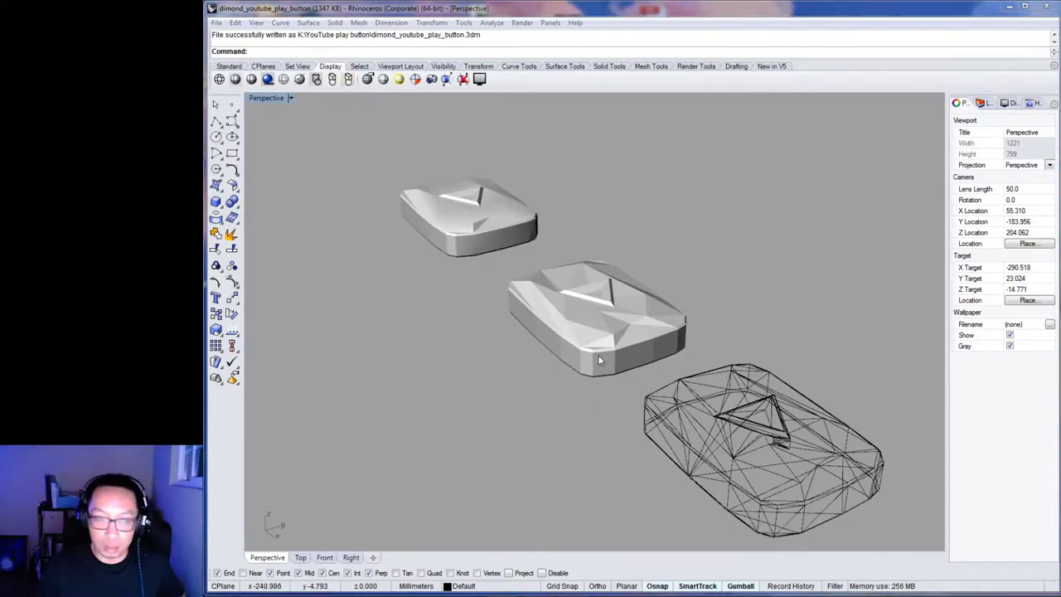
pyautogui.scroll(5, 548, 352)
pyautogui.moveTo(583, 339)
pyautogui.mouseDown(button='right')
pyautogui.moveTo(721, 375)
pyautogui.moveTo(782, 365)
pyautogui.moveTo(645, 381)
pyautogui.moveTo(625, 404)
pyautogui.moveTo(611, 393)
pyautogui.moveTo(649, 382)
pyautogui.moveTo(606, 382)
pyautogui.moveTo(868, 364)
pyautogui.moveTo(796, 388)
pyautogui.moveTo(837, 438)
pyautogui.moveTo(573, 422)
pyautogui.moveTo(544, 320)
pyautogui.moveTo(522, 326)
pyautogui.moveTo(507, 315)
pyautogui.moveTo(531, 322)
pyautogui.moveTo(580, 310)
pyautogui.mouseUp(button='right')
pyautogui.scroll(10, 583, 304)
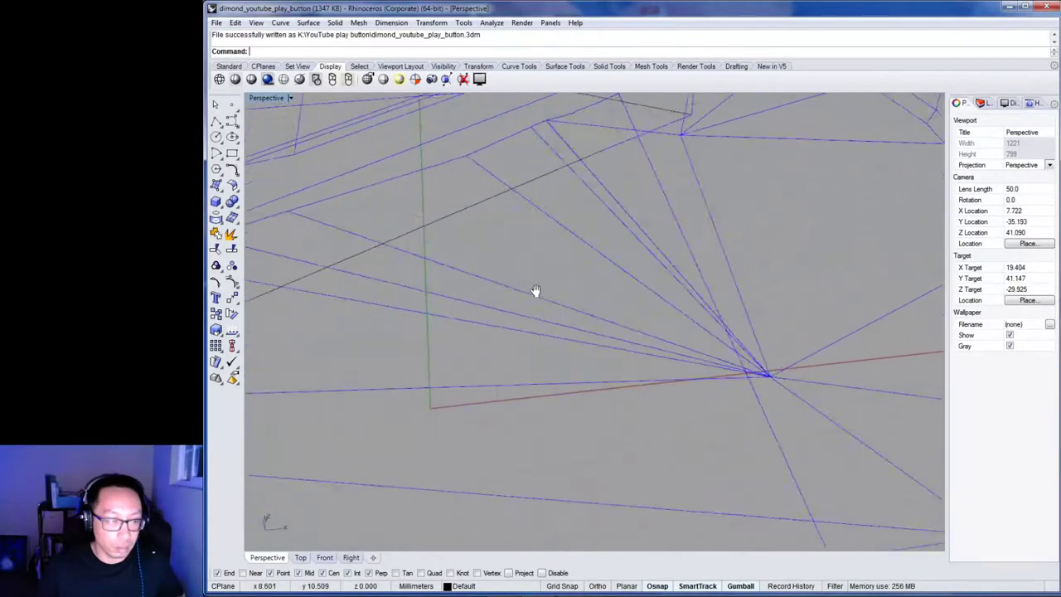
pyautogui.moveTo(666, 282); pyautogui.dragTo(647, 283, button='right')
pyautogui.scroll(-8, 605, 349)
pyautogui.moveTo(604, 349); pyautogui.dragTo(570, 338, button='right')
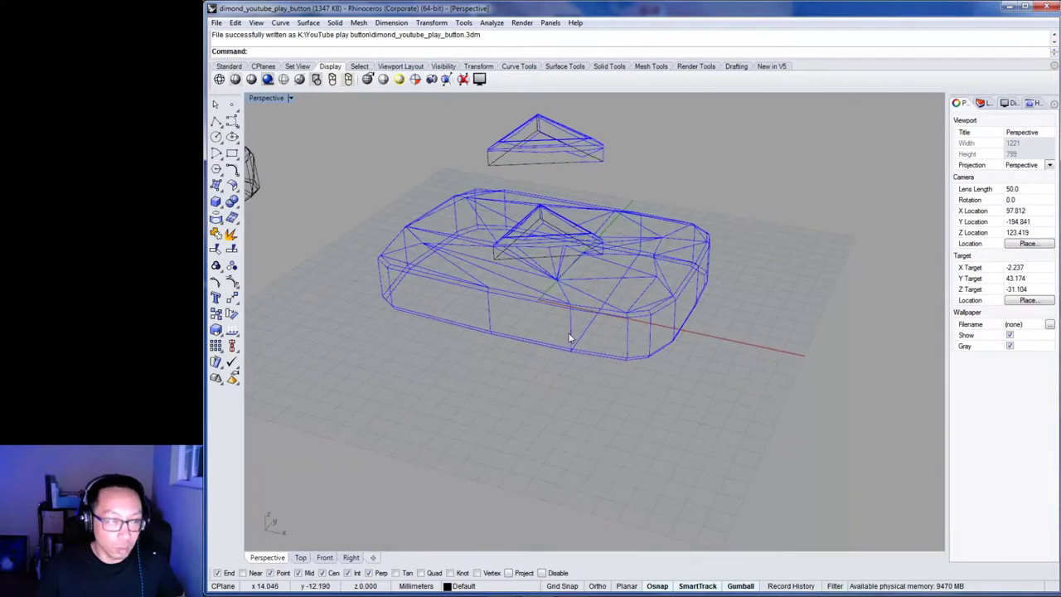
pyautogui.click(256, 22)
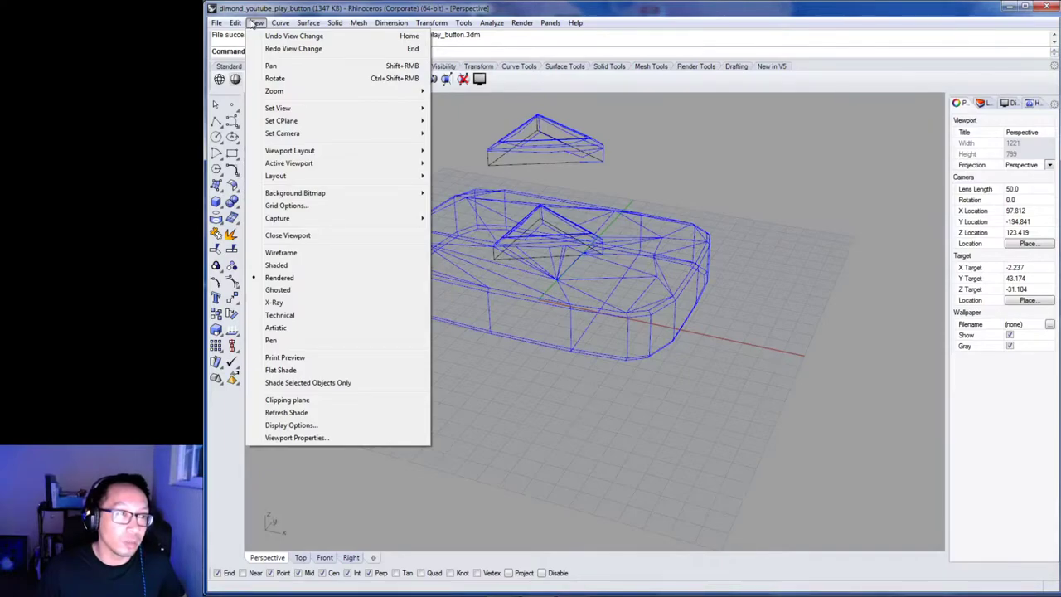
pyautogui.moveTo(316, 22)
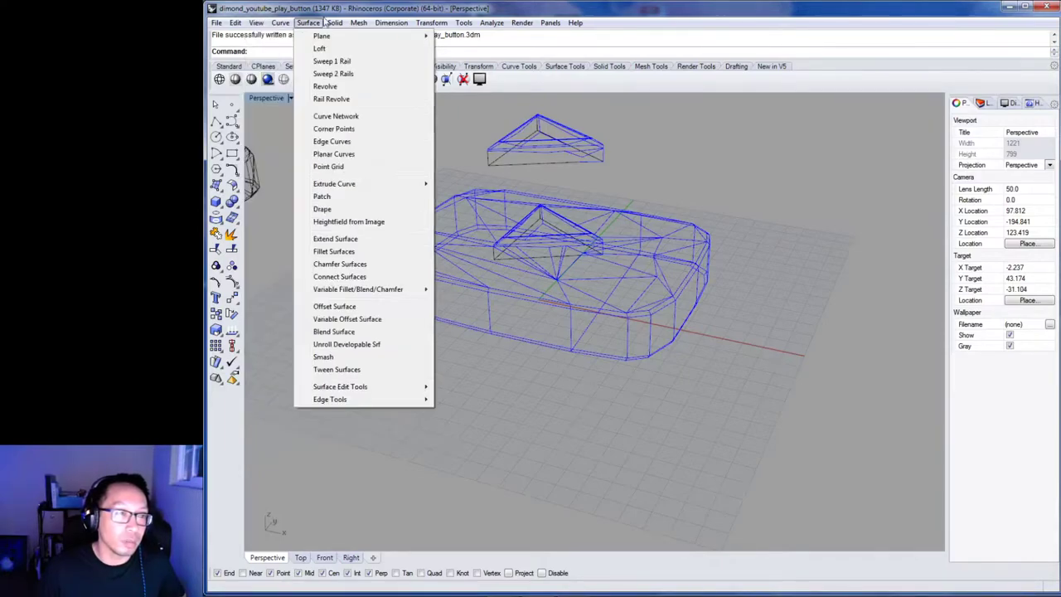
pyautogui.doubleClick(452, 15)
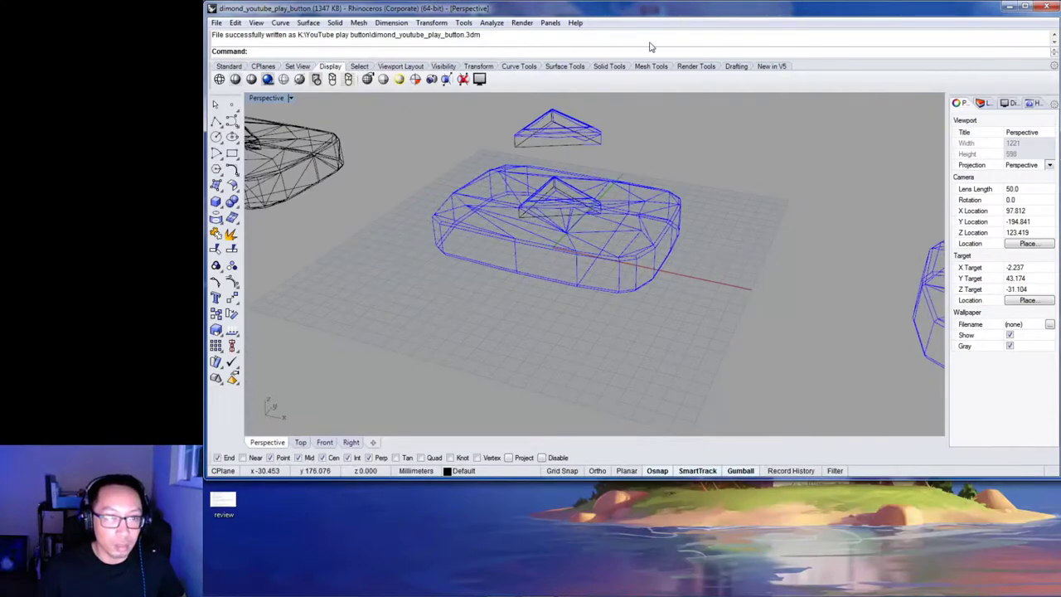
pyautogui.moveTo(789, 479); pyautogui.dragTo(773, 594)
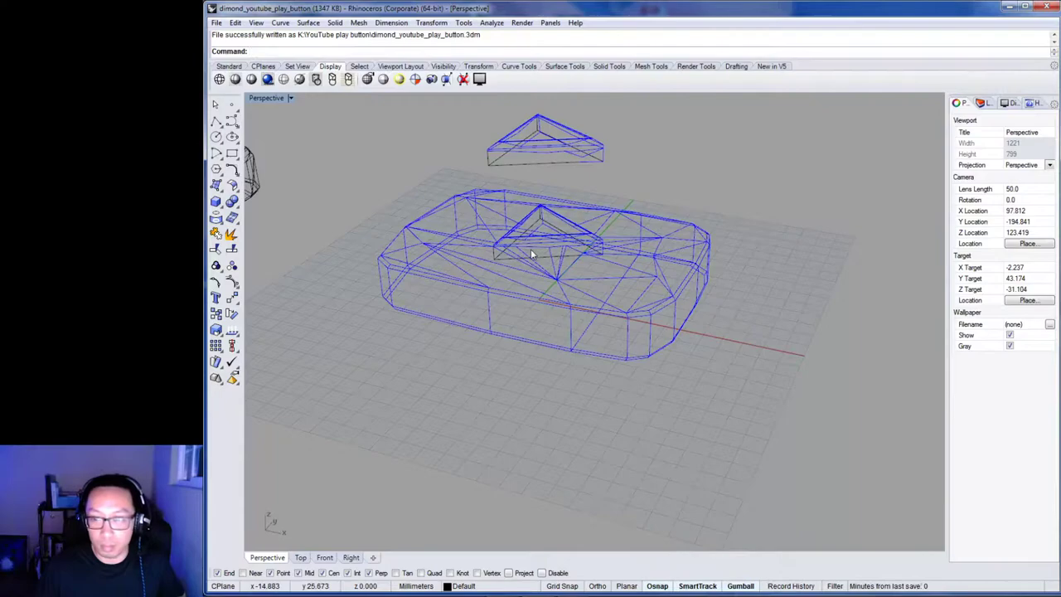
# Inspect the edited blue wireframe copy at the end of the row, checking the facet lines around its triangle opening.
pyautogui.scroll(-2, 539, 253)
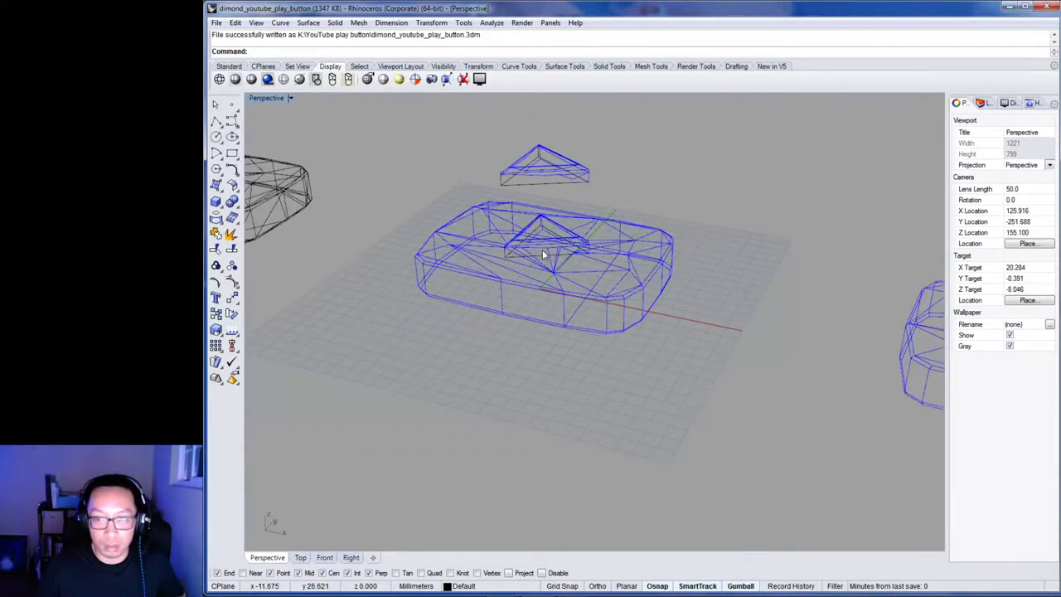
pyautogui.scroll(-2, 610, 280)
pyautogui.keyDown('shift'); pyautogui.moveTo(810, 363); pyautogui.dragTo(547, 358, button='right'); pyautogui.keyUp('shift')
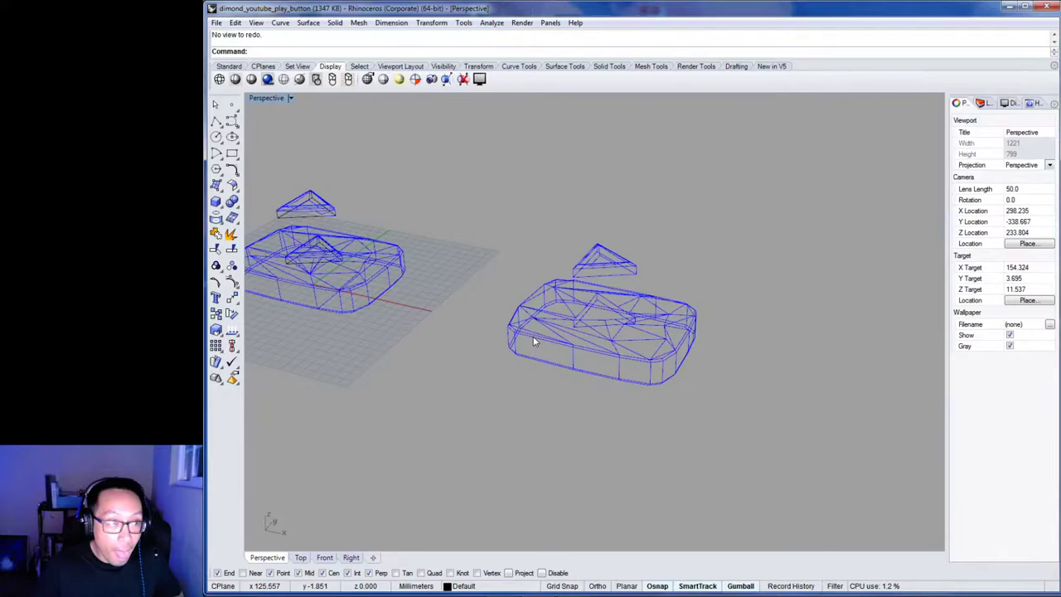
pyautogui.scroll(10, 535, 342)
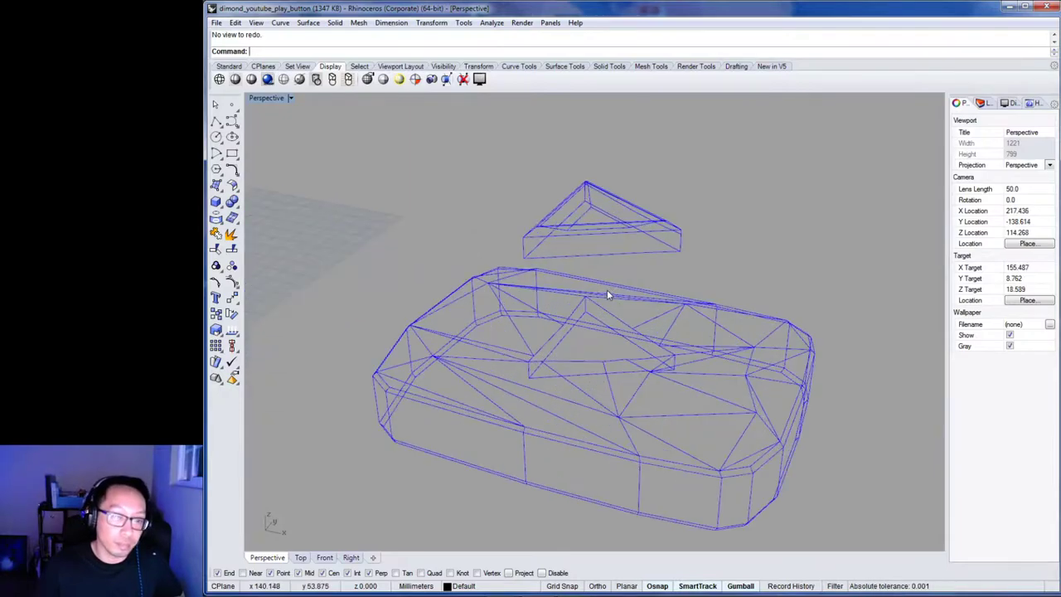
pyautogui.moveTo(530, 313); pyautogui.dragTo(630, 253, button='right')
pyautogui.scroll(-12, 655, 282)
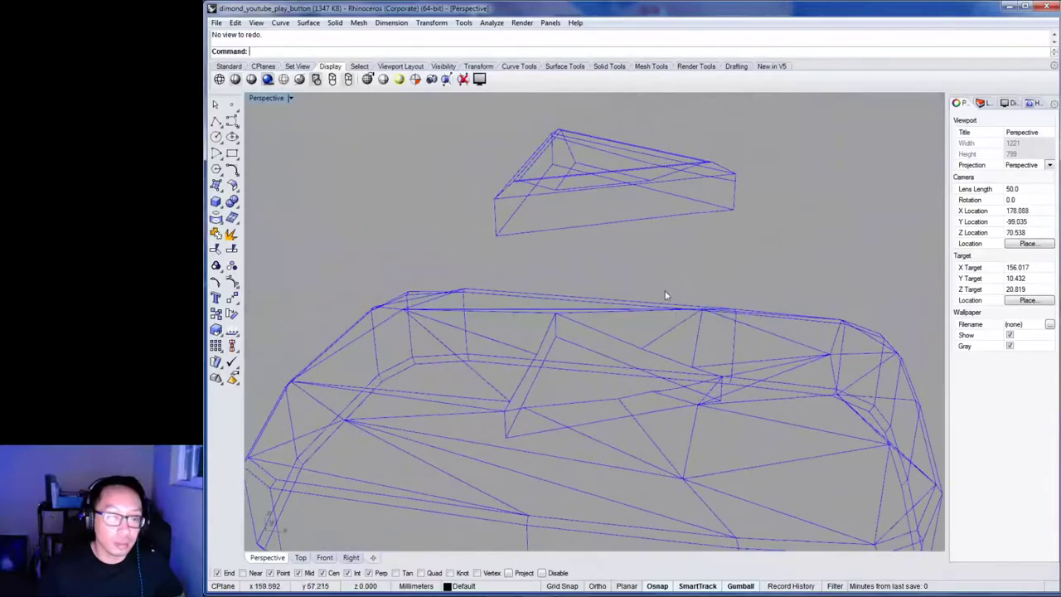
pyautogui.scroll(10, 727, 342)
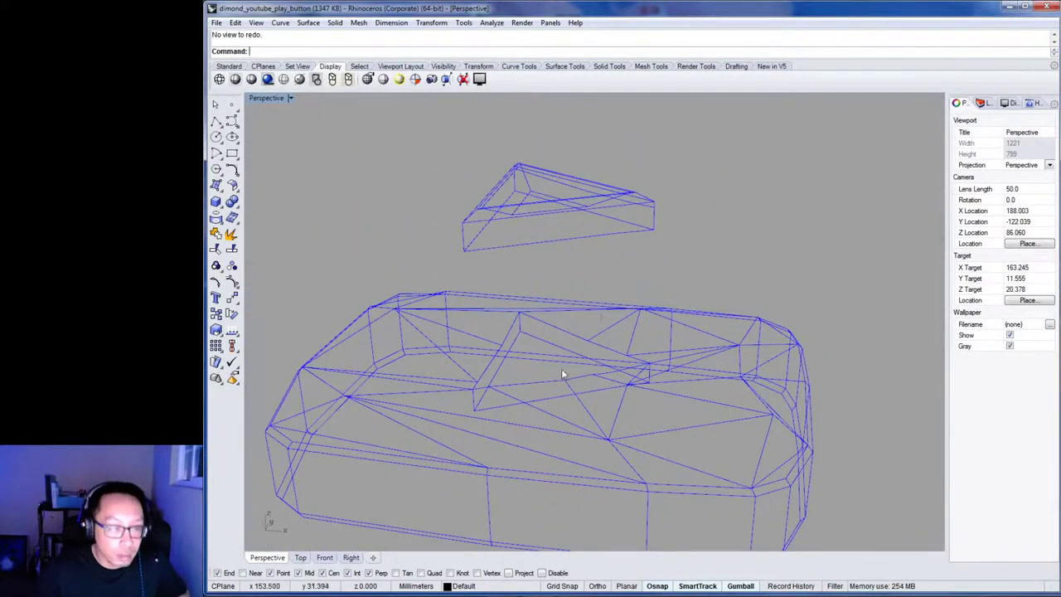
pyautogui.scroll(2, 569, 306)
pyautogui.moveTo(588, 367); pyautogui.dragTo(503, 411, button='right')
pyautogui.scroll(-6, 563, 410)
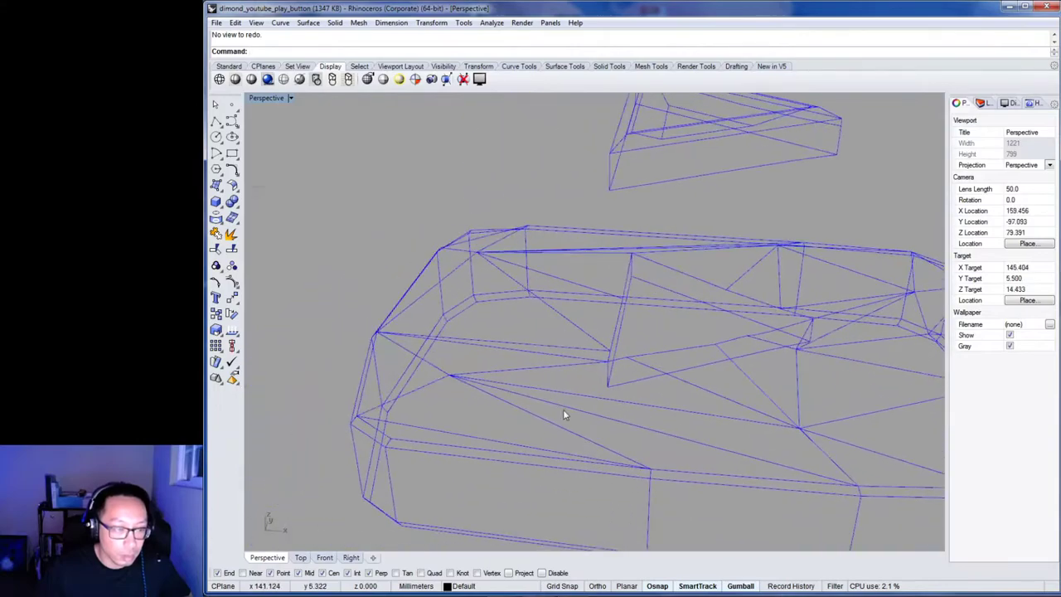
pyautogui.scroll(8, 607, 419)
pyautogui.moveTo(589, 417); pyautogui.dragTo(555, 295, button='right')
pyautogui.scroll(-15, 493, 288)
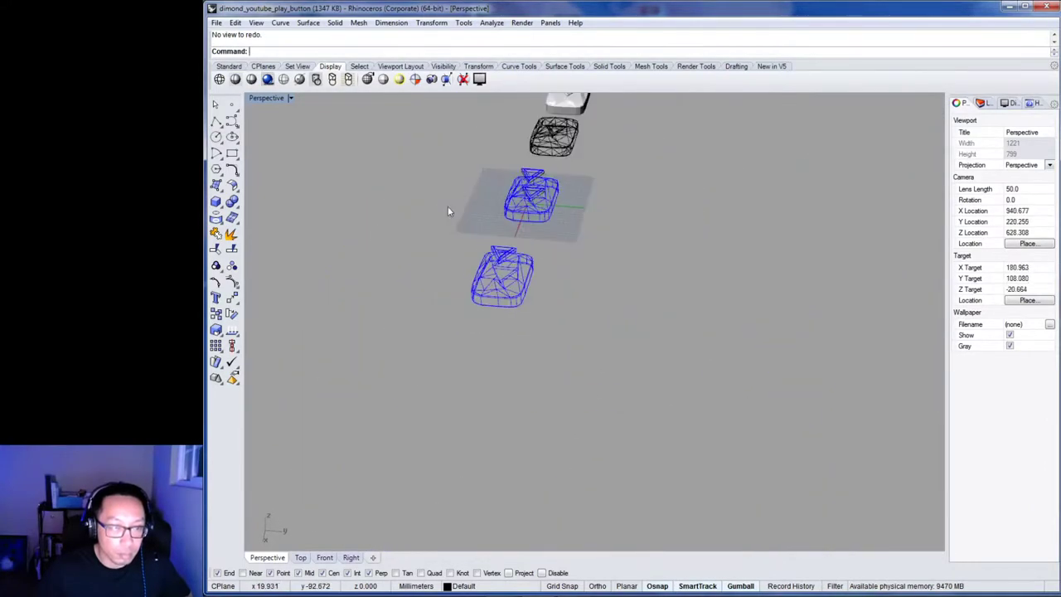
# Check the facet edges in front of the raised triangle's tip on the rendered faceted polysurface.
pyautogui.scroll(10, 632, 356)
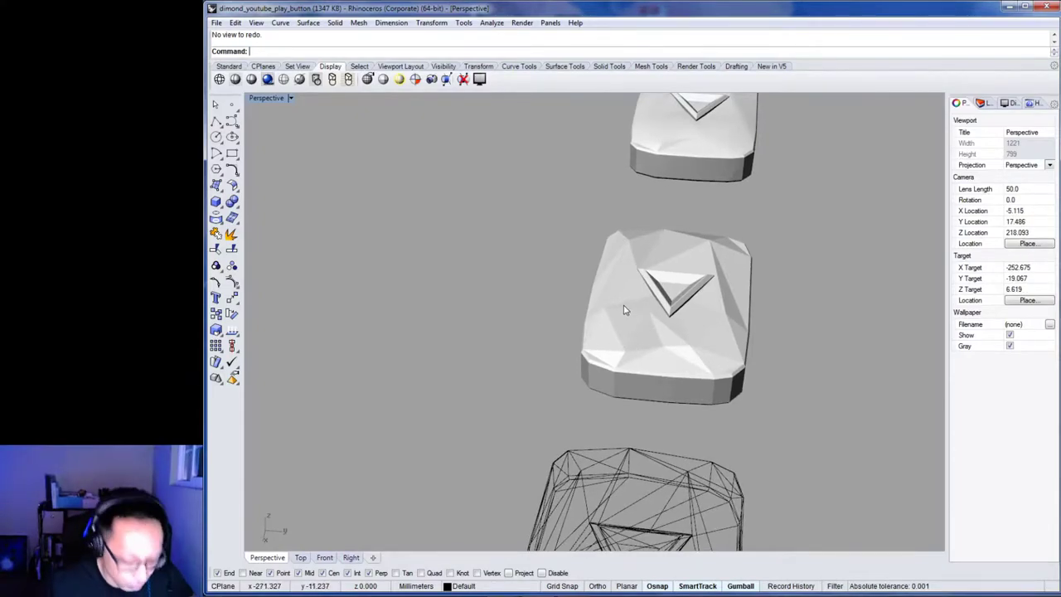
pyautogui.click(628, 315)
pyautogui.scroll(4, 610, 317)
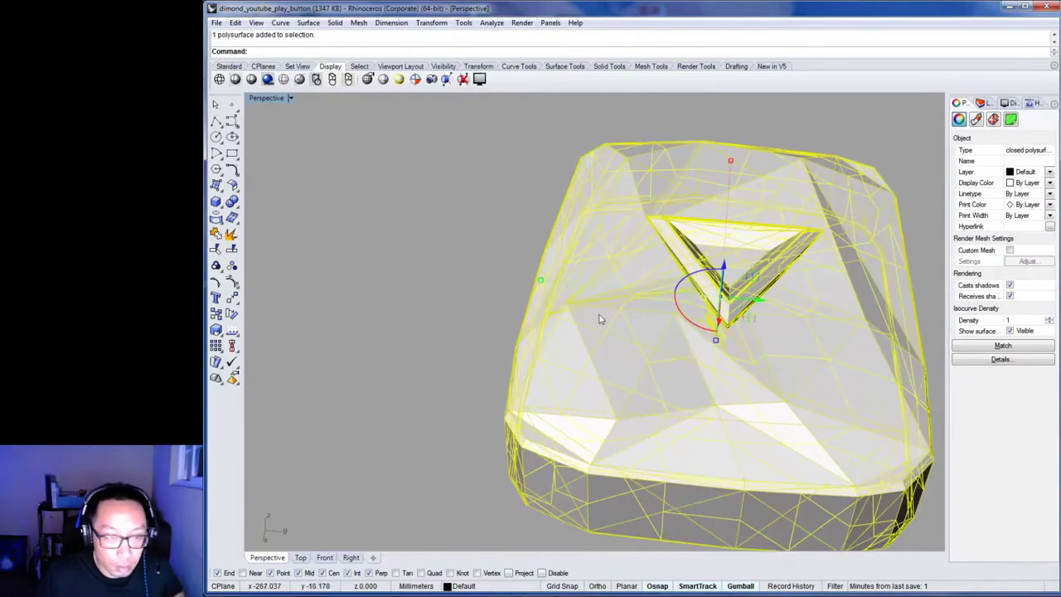
pyautogui.click(479, 299)
pyautogui.moveTo(479, 298); pyautogui.dragTo(578, 328, button='right')
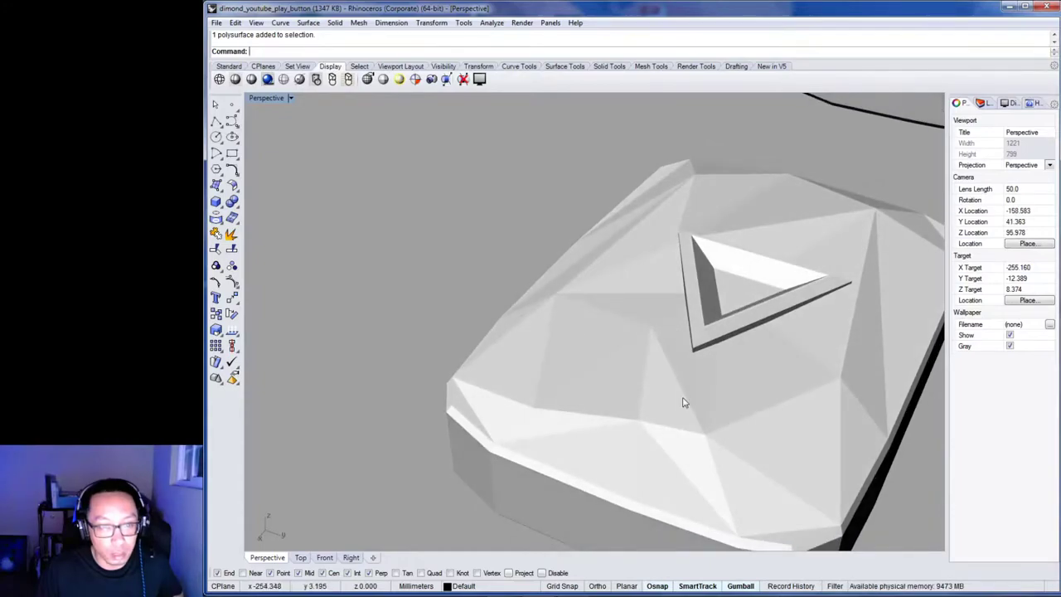
pyautogui.scroll(-10, 635, 430)
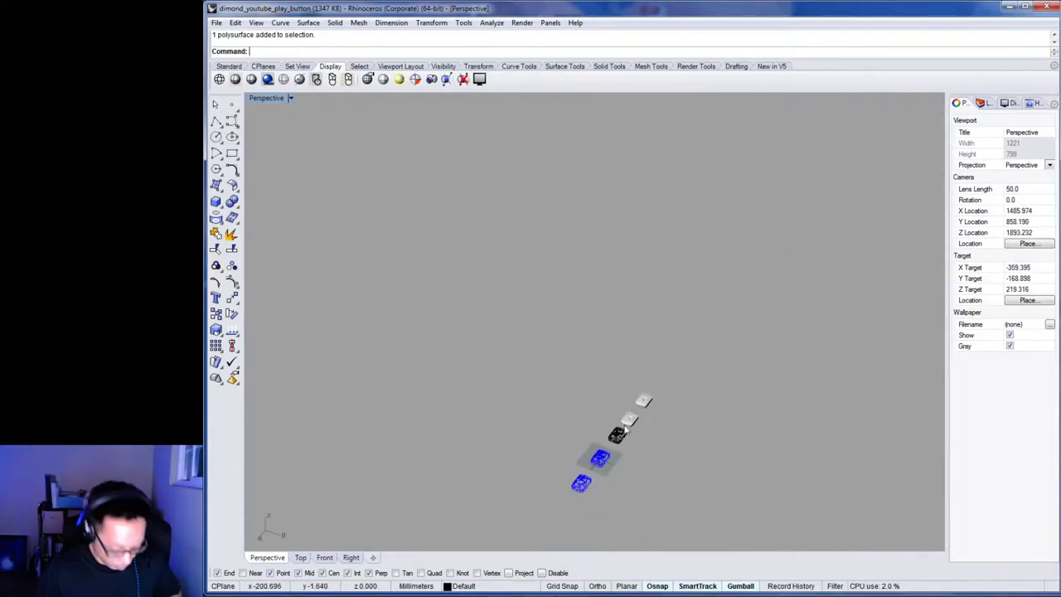
# Delete the surplus line joining the triangle opening's tip to the nearest facet vertex on the edited blue wireframe body.
pyautogui.scroll(10, 713, 332)
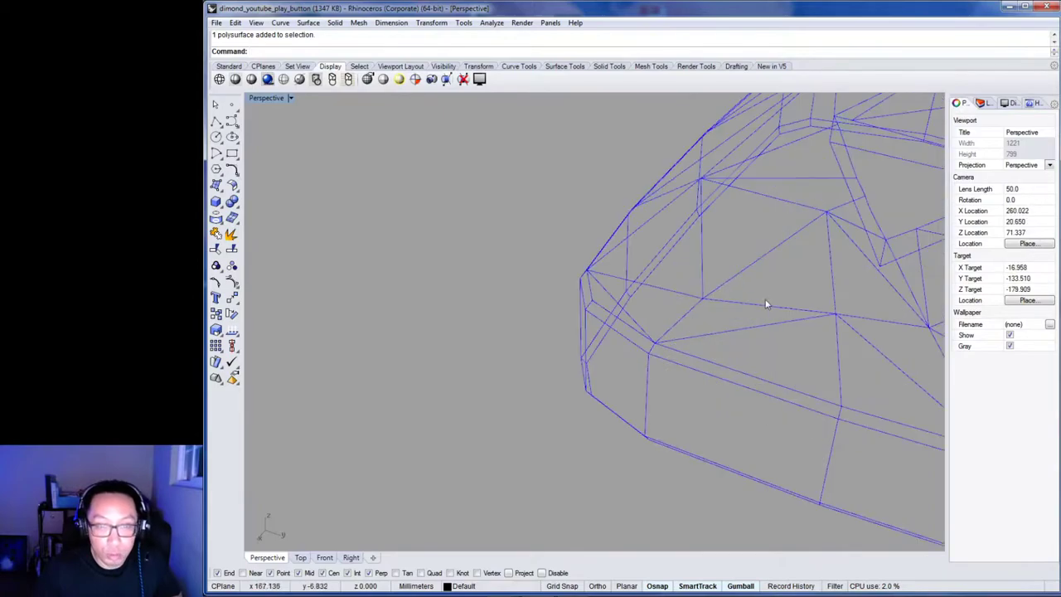
pyautogui.moveTo(769, 305); pyautogui.dragTo(720, 316, button='right')
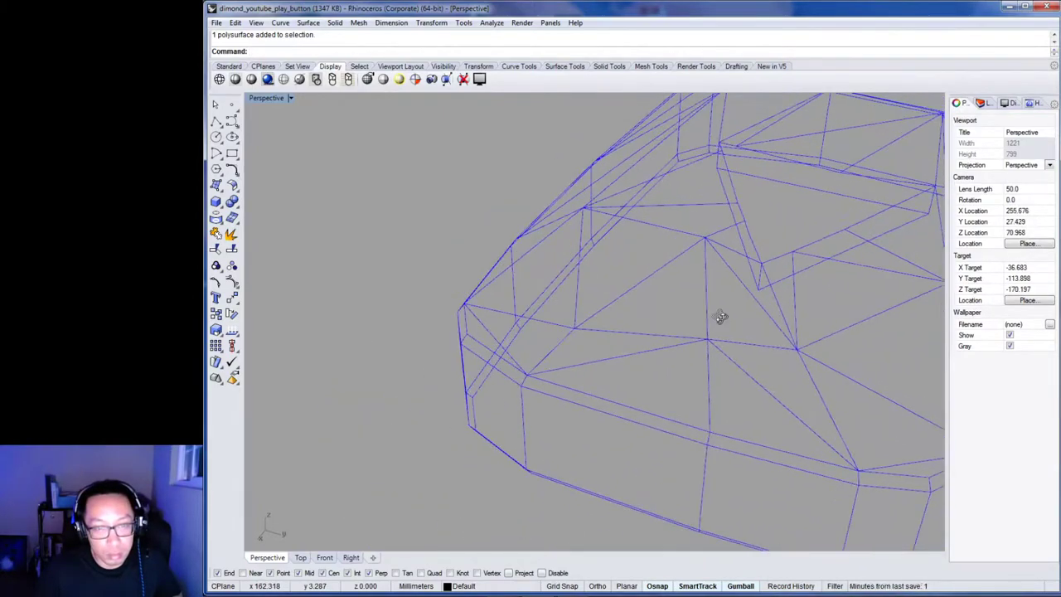
pyautogui.keyDown('shift'); pyautogui.moveTo(642, 290); pyautogui.dragTo(582, 345, button='right'); pyautogui.keyUp('shift')
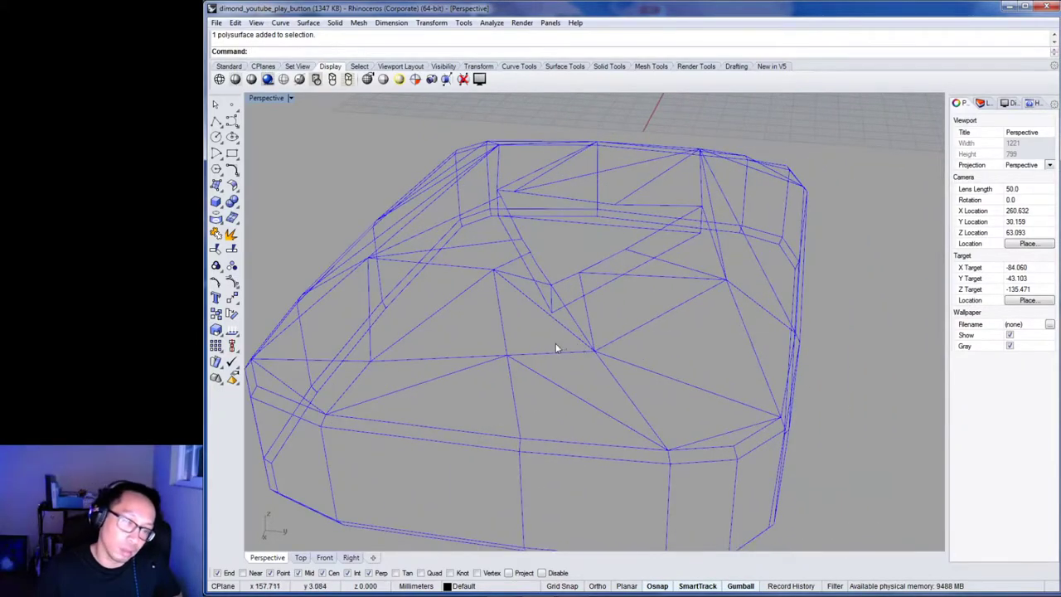
pyautogui.scroll(-3, 543, 338)
pyautogui.moveTo(547, 365); pyautogui.dragTo(573, 396, button='right')
pyautogui.scroll(5, 630, 312)
pyautogui.scroll(3, 627, 313)
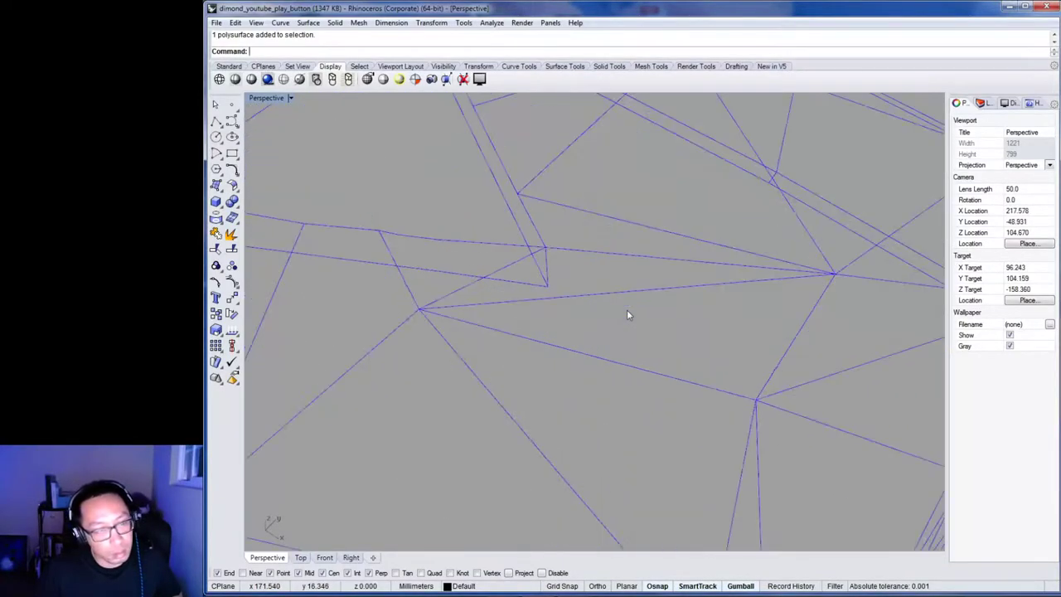
pyautogui.keyDown('shift'); pyautogui.moveTo(564, 329); pyautogui.dragTo(493, 382, button='right'); pyautogui.keyUp('shift')
pyautogui.click(427, 352)
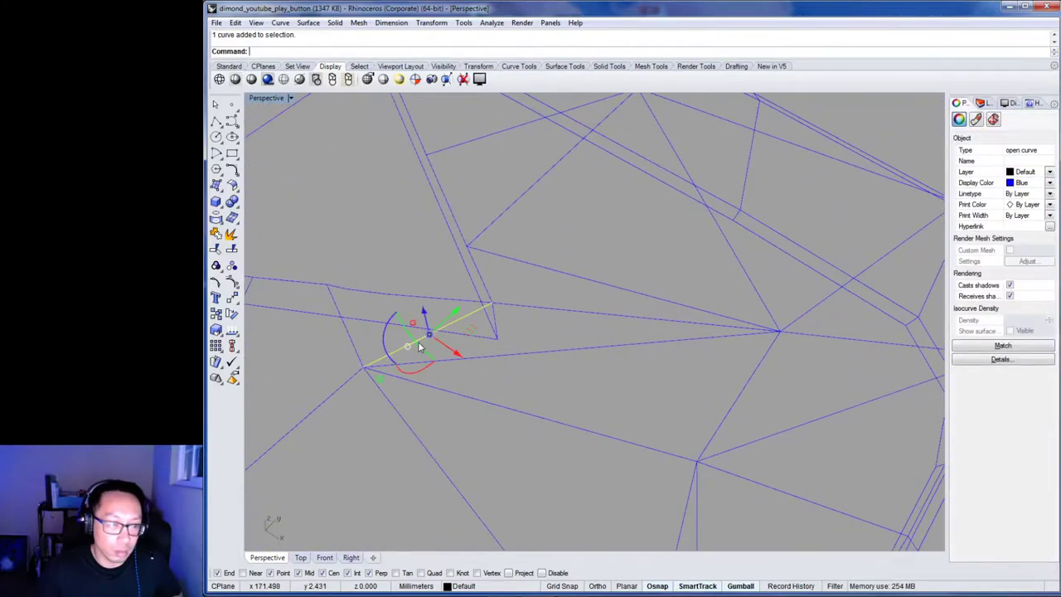
pyautogui.press('Delete')
pyautogui.moveTo(562, 378); pyautogui.dragTo(459, 342, button='right')
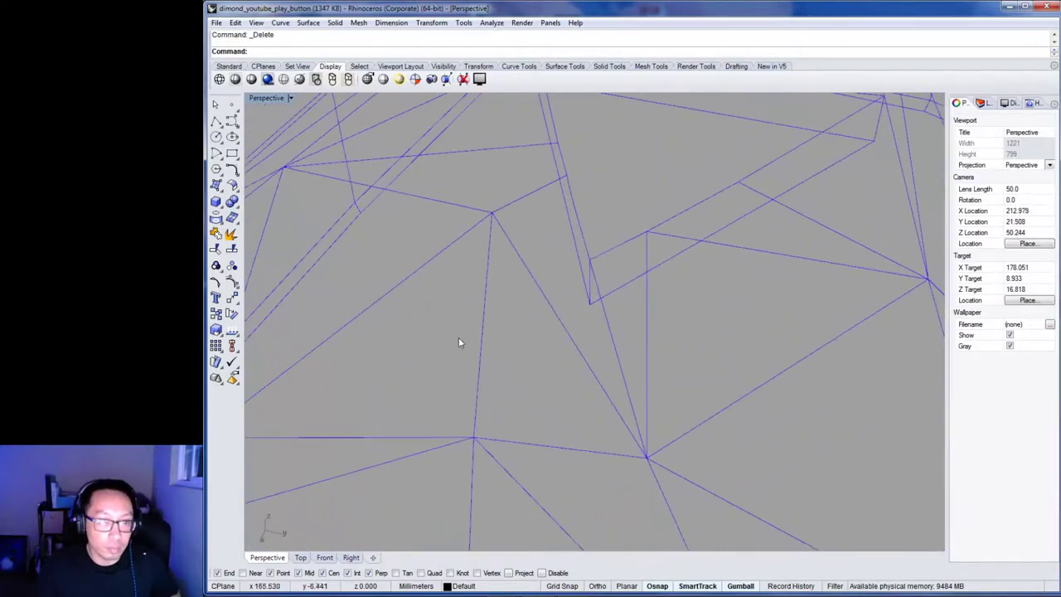
pyautogui.click(605, 313)
pyautogui.moveTo(590, 380); pyautogui.dragTo(574, 418, button='right')
# Check the rendered faceted polysurface again around the triangle's tip and along its end facets.
pyautogui.scroll(-5, 537, 369)
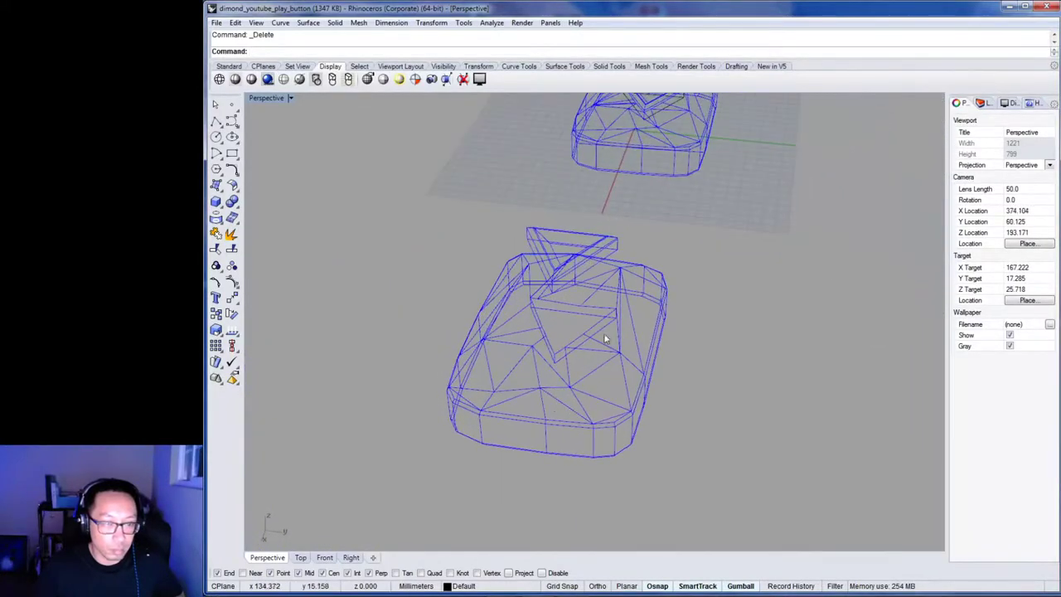
pyautogui.keyDown('shift'); pyautogui.moveTo(669, 272); pyautogui.dragTo(548, 525, button='right'); pyautogui.keyUp('shift')
pyautogui.scroll(8, 548, 525)
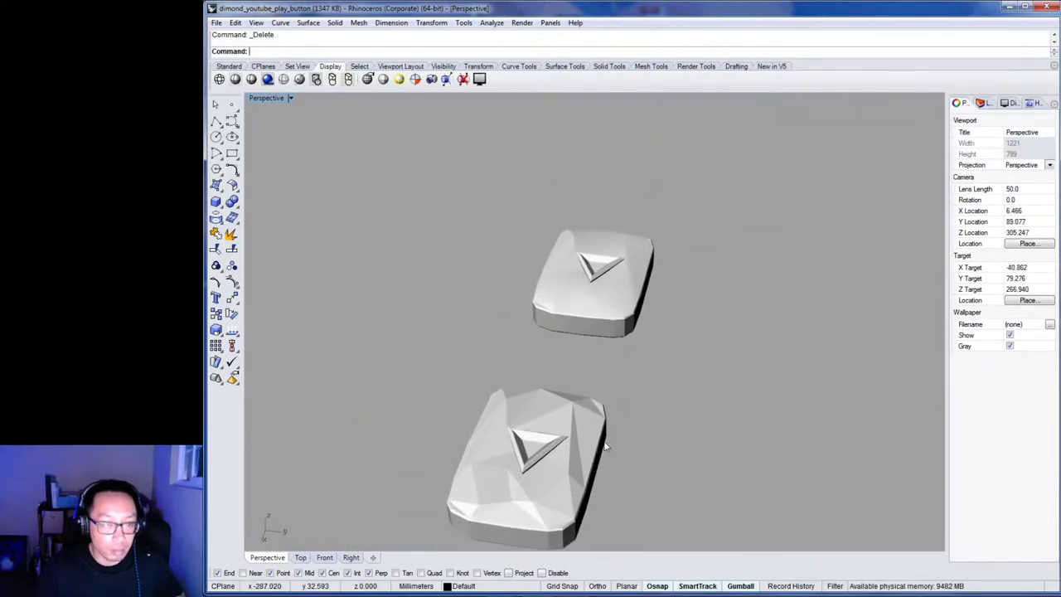
pyautogui.scroll(2, 578, 492)
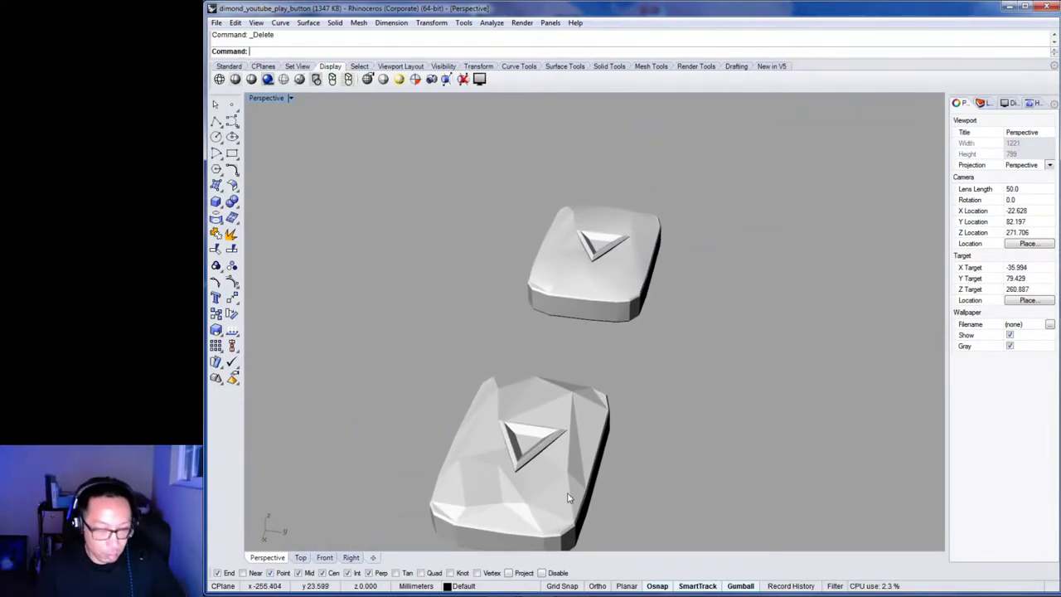
pyautogui.scroll(5, 569, 497)
pyautogui.moveTo(569, 497); pyautogui.dragTo(630, 376, button='right')
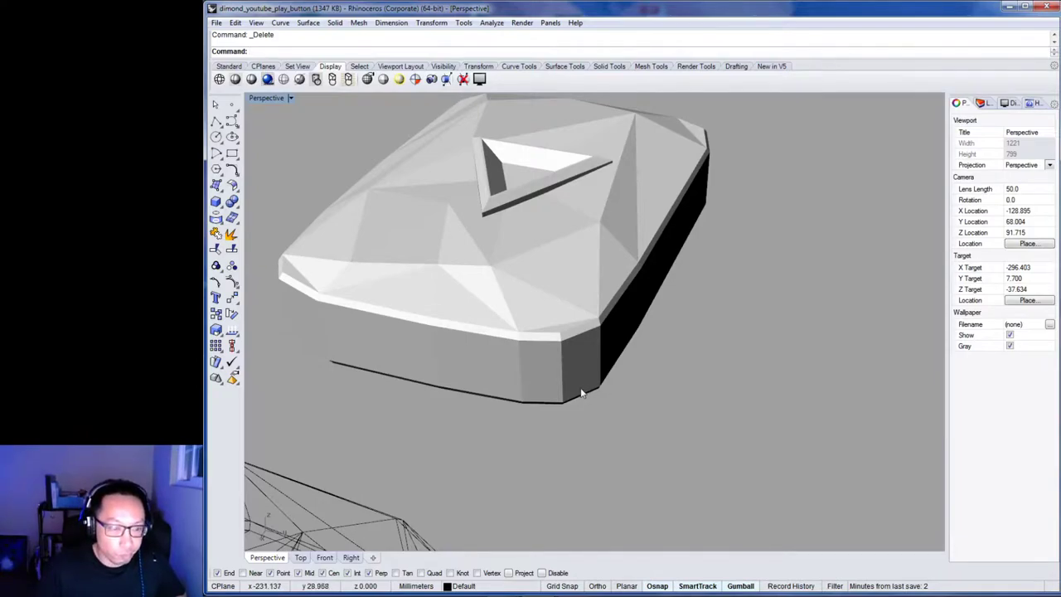
pyautogui.moveTo(567, 403); pyautogui.dragTo(509, 277, button='right')
# Duplicate the faceted polysurface in place and move the copy along the row to beside the edited blue wireframe body.
pyautogui.scroll(-5, 674, 344)
pyautogui.moveTo(612, 355); pyautogui.dragTo(661, 397)
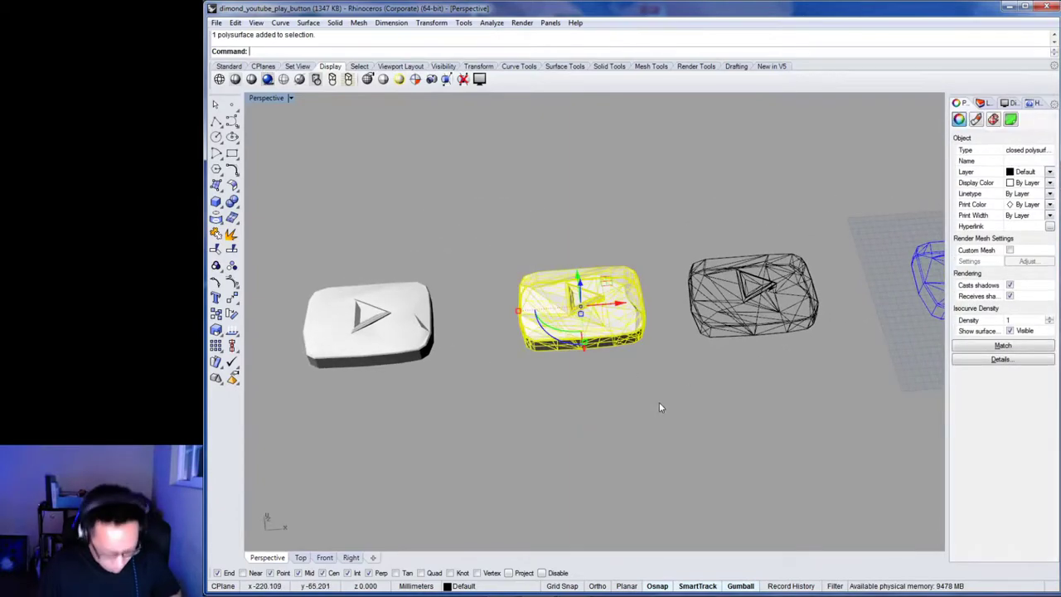
pyautogui.hotkey('ctrl', 'c')
pyautogui.hotkey('ctrl', 'v')
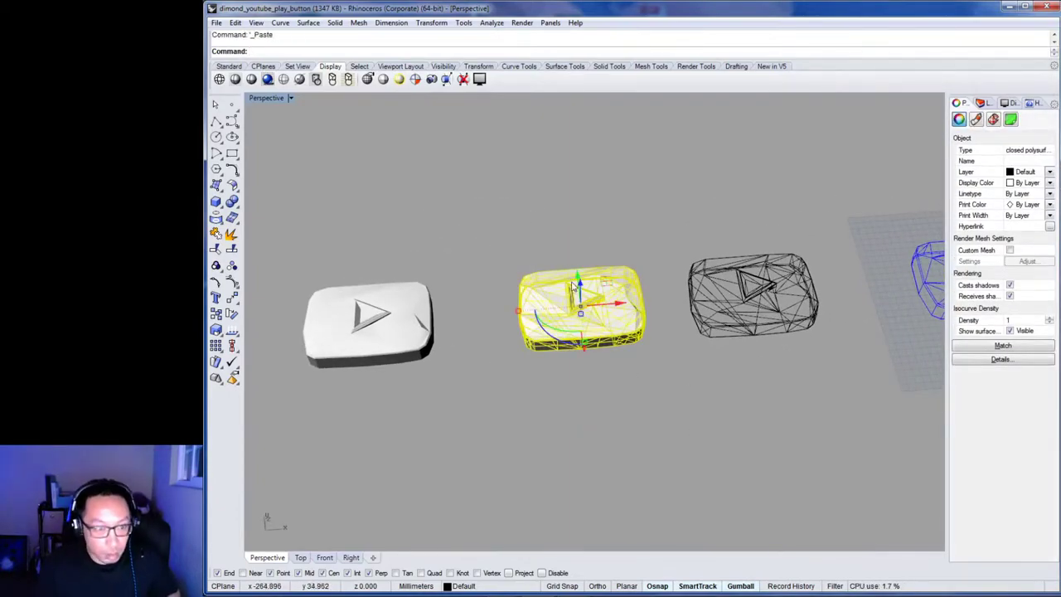
pyautogui.moveTo(578, 279); pyautogui.dragTo(898, 186)
pyautogui.keyDown('shift'); pyautogui.moveTo(867, 273); pyautogui.dragTo(520, 309, button='right'); pyautogui.keyUp('shift')
pyautogui.moveTo(575, 227); pyautogui.dragTo(879, 190)
pyautogui.click(865, 375)
# Move the copied faceted polysurface from its lower base corner onto the matching base corner of the edited blue wireframe body.
pyautogui.moveTo(867, 374); pyautogui.dragTo(460, 208, button='right')
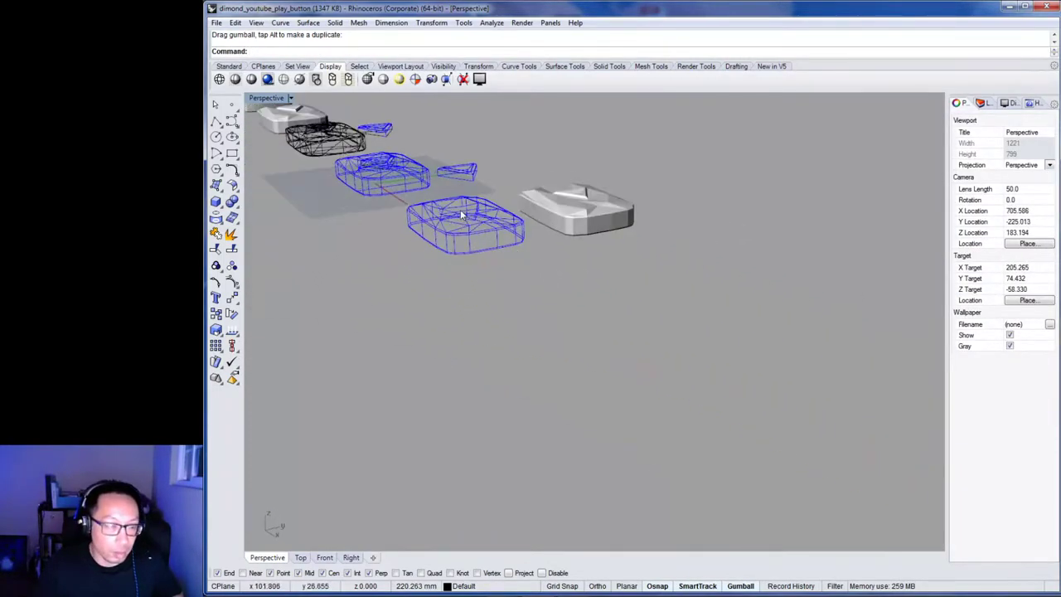
pyautogui.scroll(5, 460, 209)
pyautogui.moveTo(614, 285); pyautogui.dragTo(621, 335, button='right')
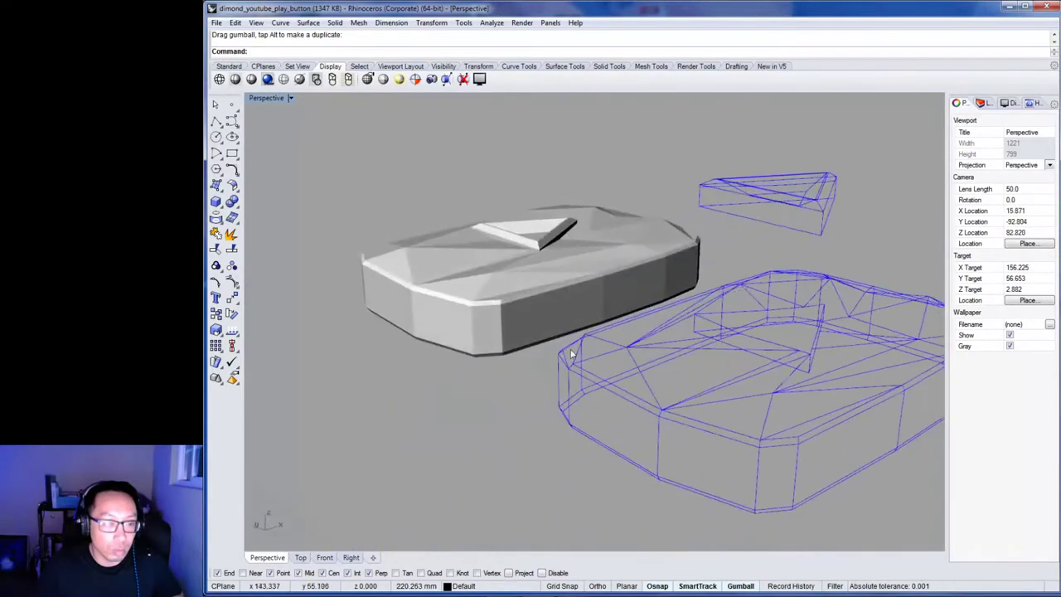
pyautogui.click(479, 335)
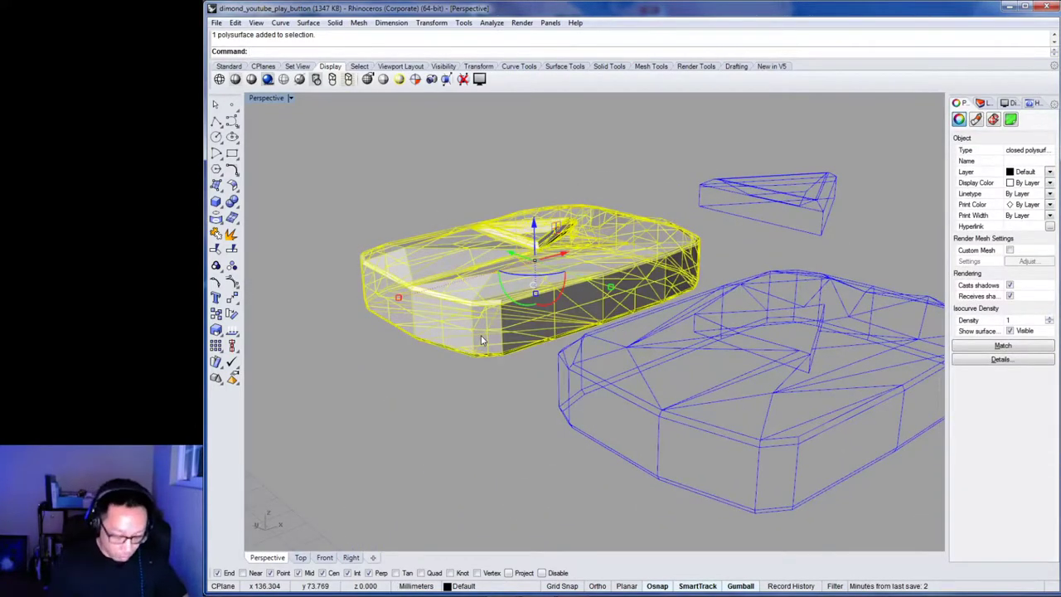
pyautogui.press('Return')
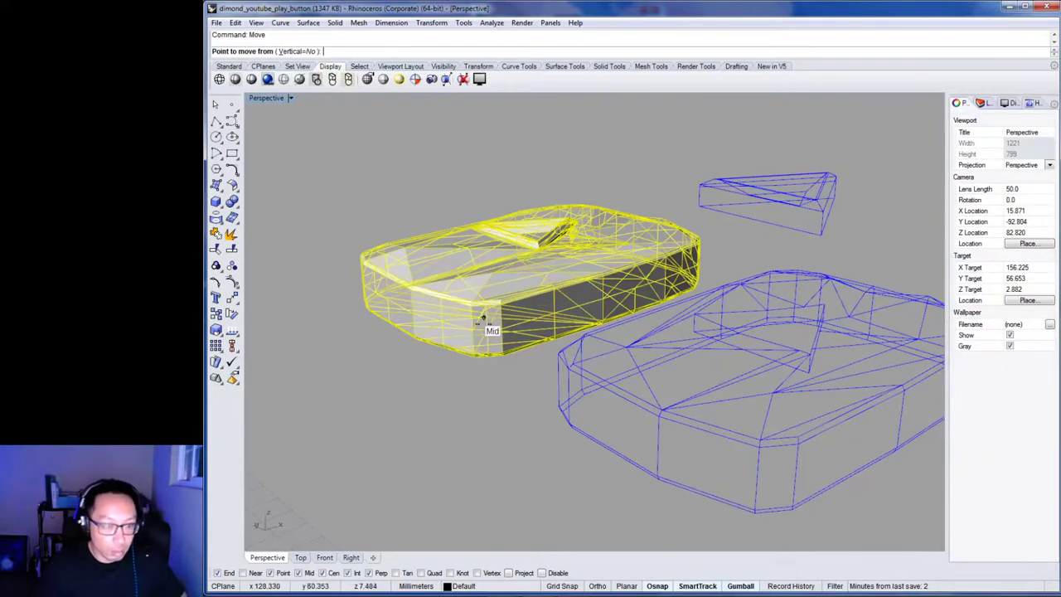
pyautogui.scroll(4, 496, 365)
pyautogui.click(515, 335)
pyautogui.scroll(-4, 564, 412)
pyautogui.scroll(8, 564, 336)
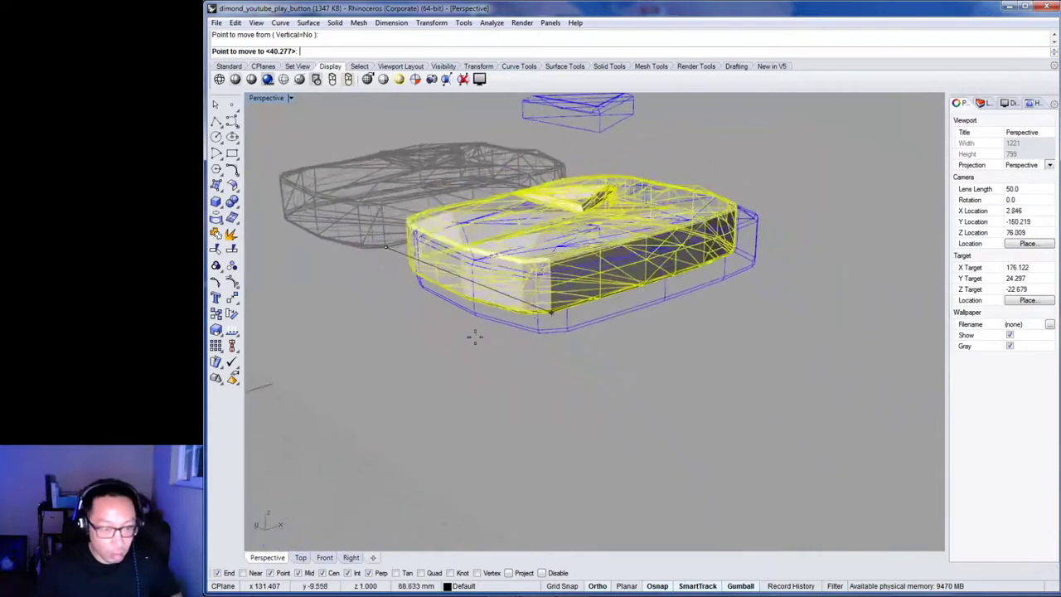
pyautogui.click(600, 332)
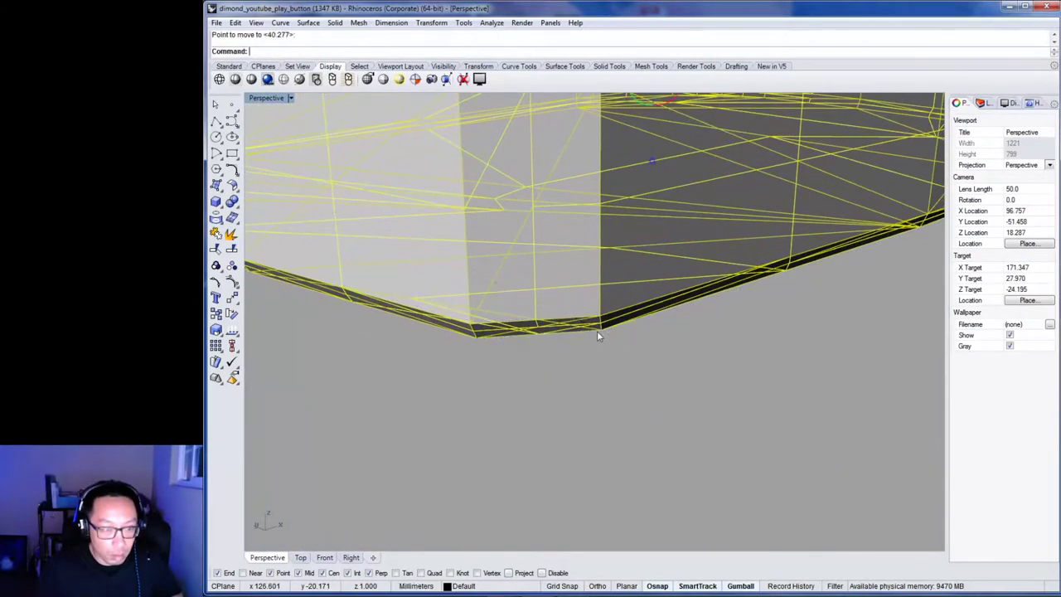
pyautogui.scroll(-8, 695, 349)
pyautogui.click(794, 470)
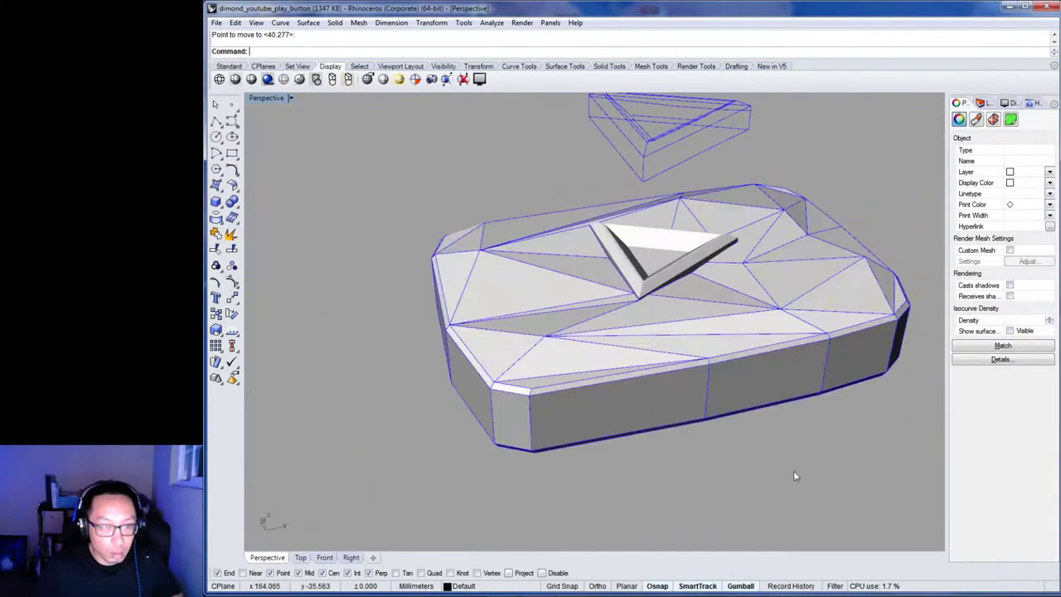
# Compare the overlaid polysurface's facet edges with the wireframe lines around the raised triangle's tip.
pyautogui.moveTo(898, 463); pyautogui.dragTo(832, 479, button='right')
pyautogui.moveTo(811, 333); pyautogui.dragTo(701, 320, button='right')
pyautogui.scroll(5, 531, 302)
pyautogui.moveTo(630, 325); pyautogui.dragTo(607, 390, button='right')
pyautogui.scroll(5, 456, 232)
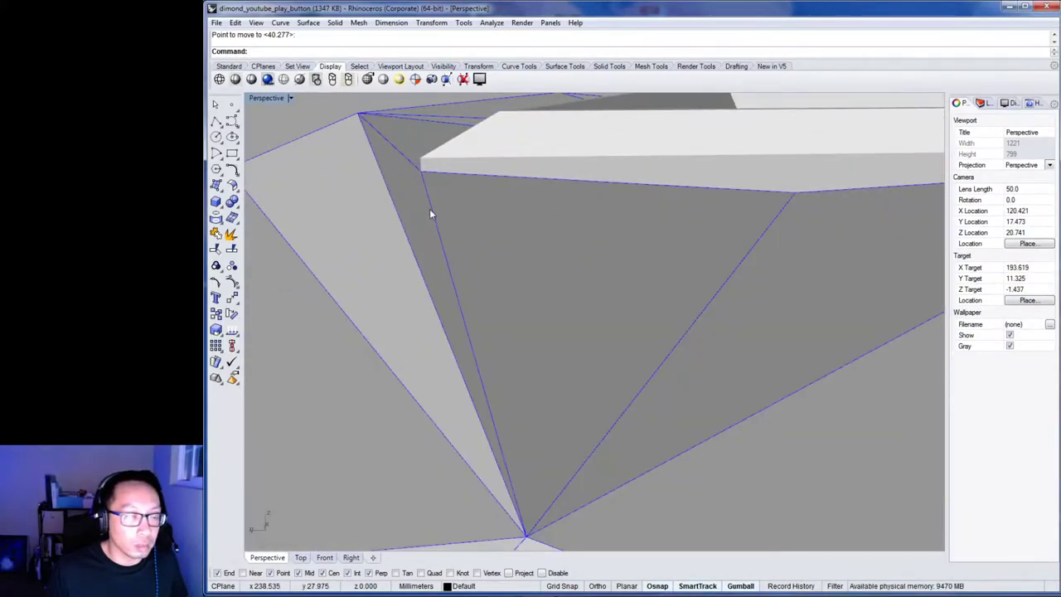
pyautogui.click(431, 214)
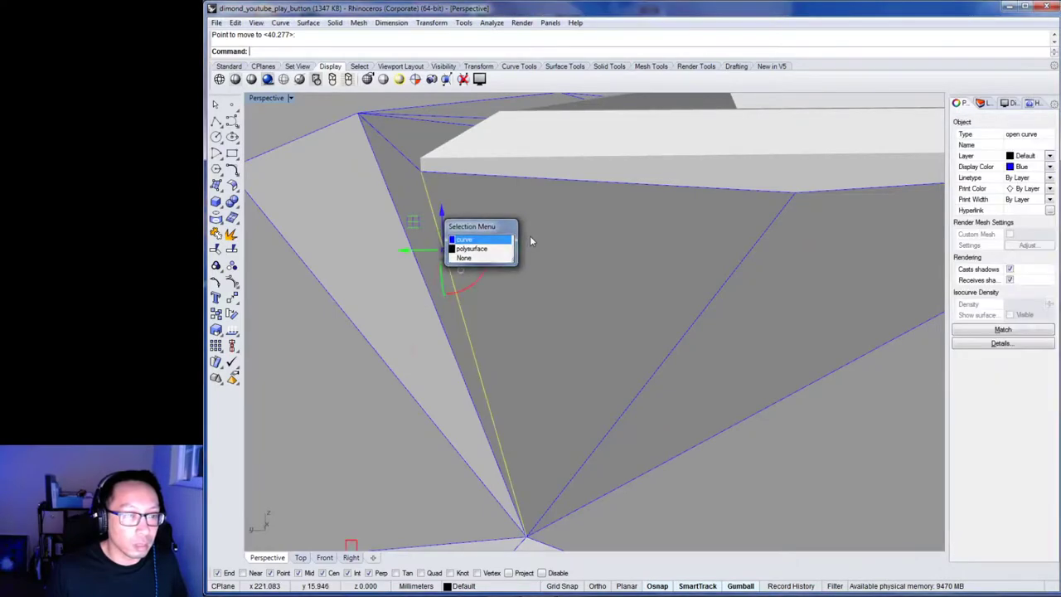
pyautogui.click(495, 233)
pyautogui.click(491, 212)
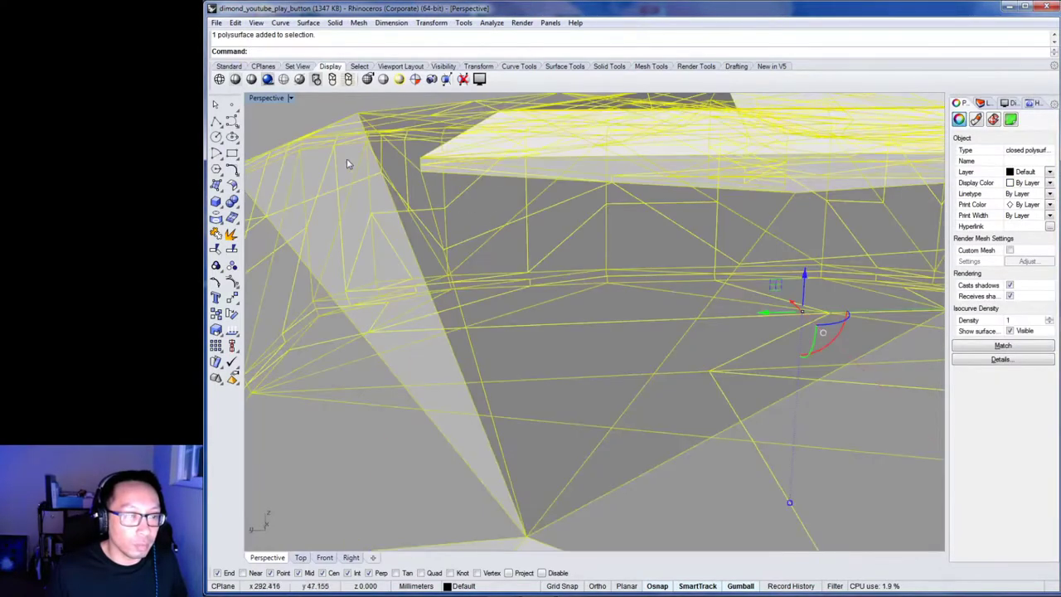
pyautogui.press('Escape')
# Delete the surplus wireframe lines running from the raised triangle's tip to the nearest facet vertex on the overlaid body.
pyautogui.moveTo(445, 246); pyautogui.dragTo(446, 251, button='right')
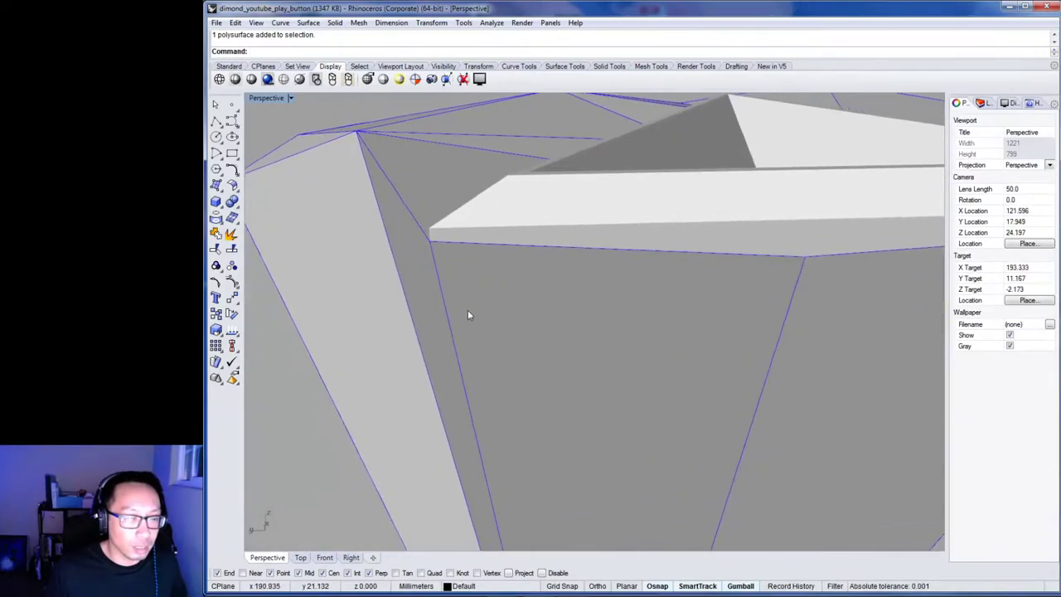
pyautogui.click(452, 309)
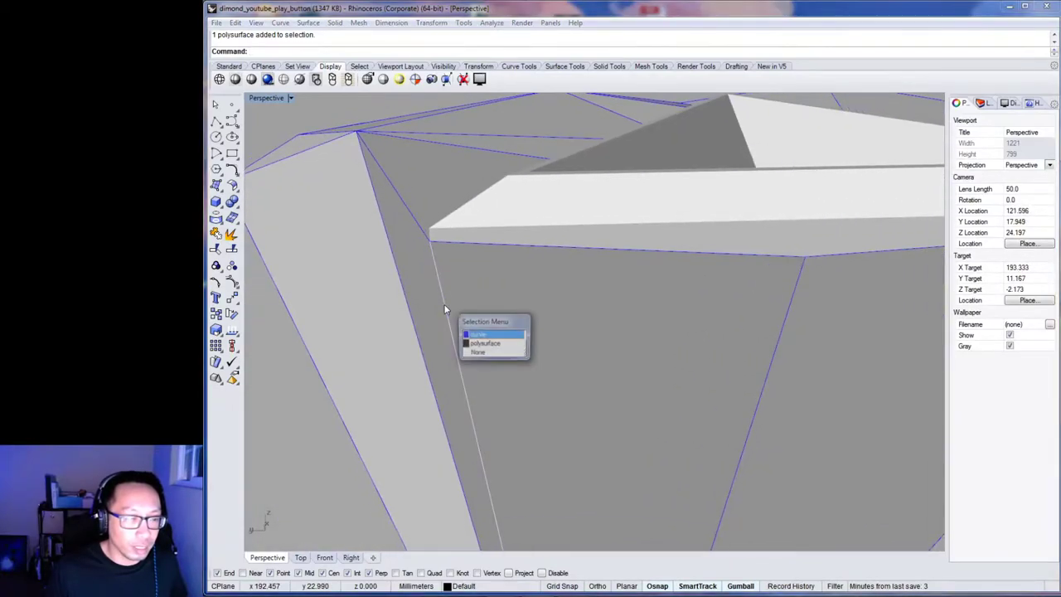
pyautogui.click(491, 335)
pyautogui.press('Delete')
pyautogui.moveTo(504, 329); pyautogui.dragTo(652, 299, button='right')
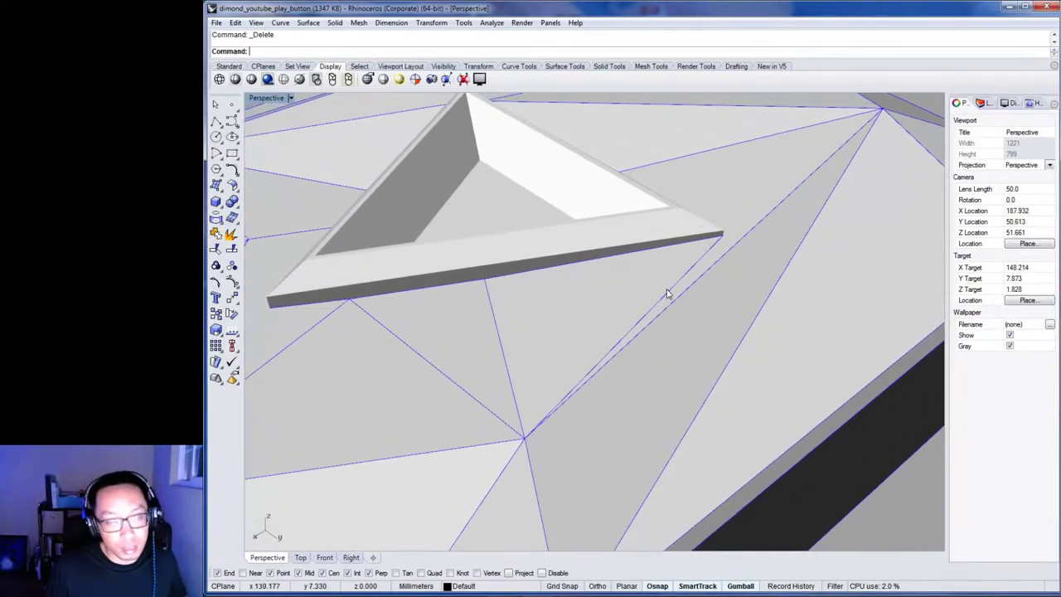
pyautogui.click(667, 294)
pyautogui.press('Delete')
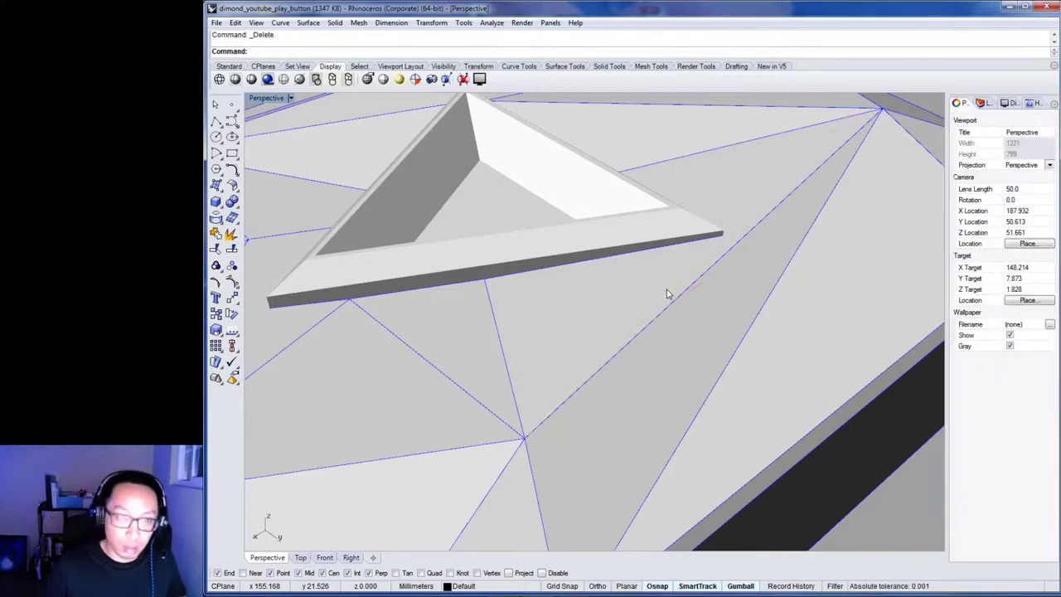
# Switch to the browser and examine the first two cgtrader images of the YouTube Diamond Play Button for its facet layout.
pyautogui.scroll(-6, 668, 294)
pyautogui.scroll(-4, 767, 285)
pyautogui.keyDown('shift'); pyautogui.moveTo(801, 268); pyautogui.dragTo(732, 295, button='right'); pyautogui.keyUp('shift')
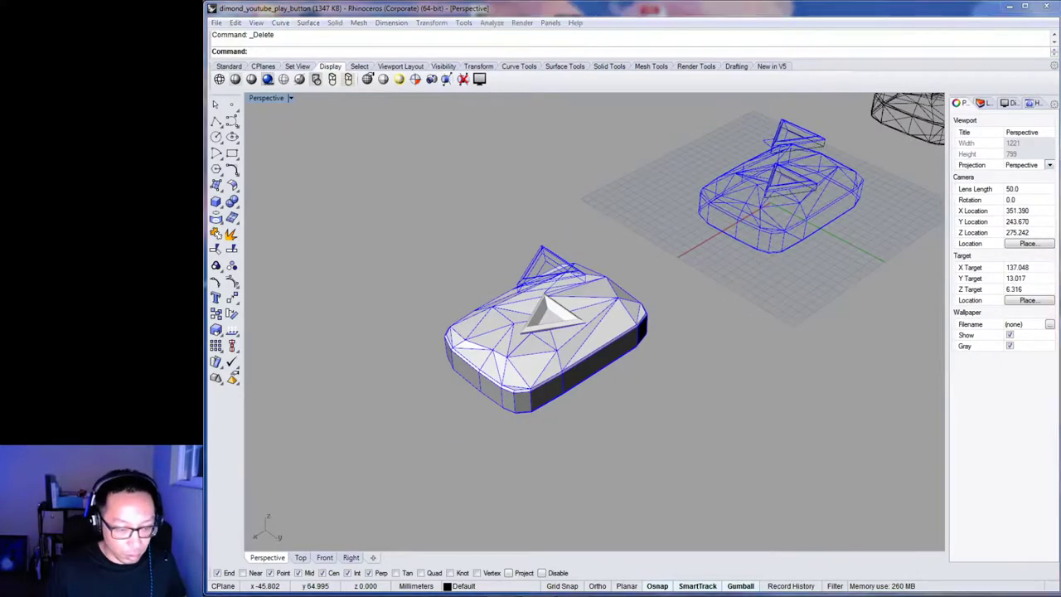
pyautogui.moveTo(521, 587)
pyautogui.click(580, 559)
pyautogui.moveTo(705, 96); pyautogui.dragTo(1047, 64)
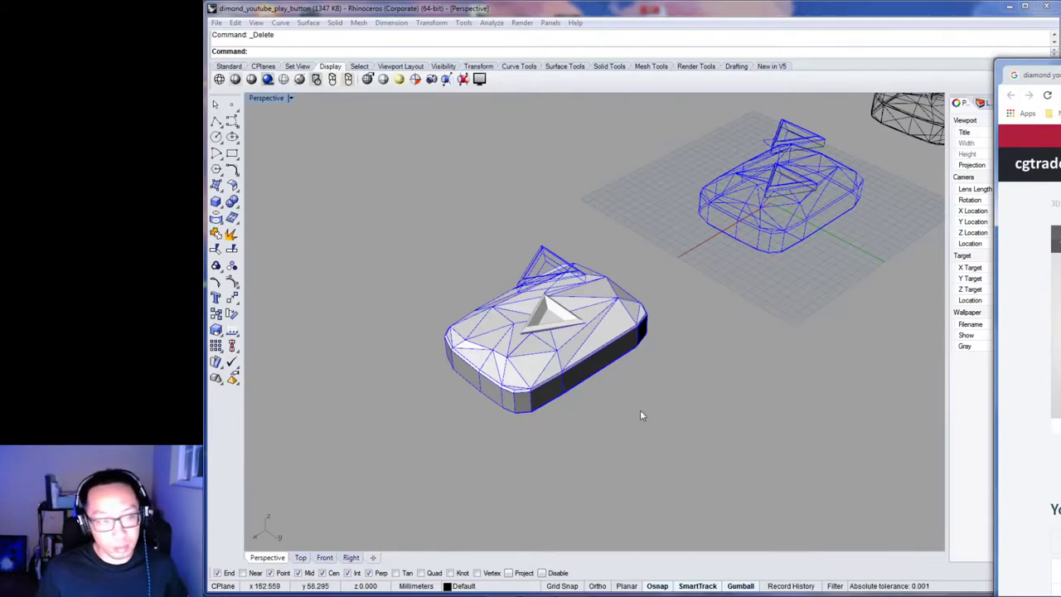
pyautogui.moveTo(1060, 73); pyautogui.dragTo(1046, 101)
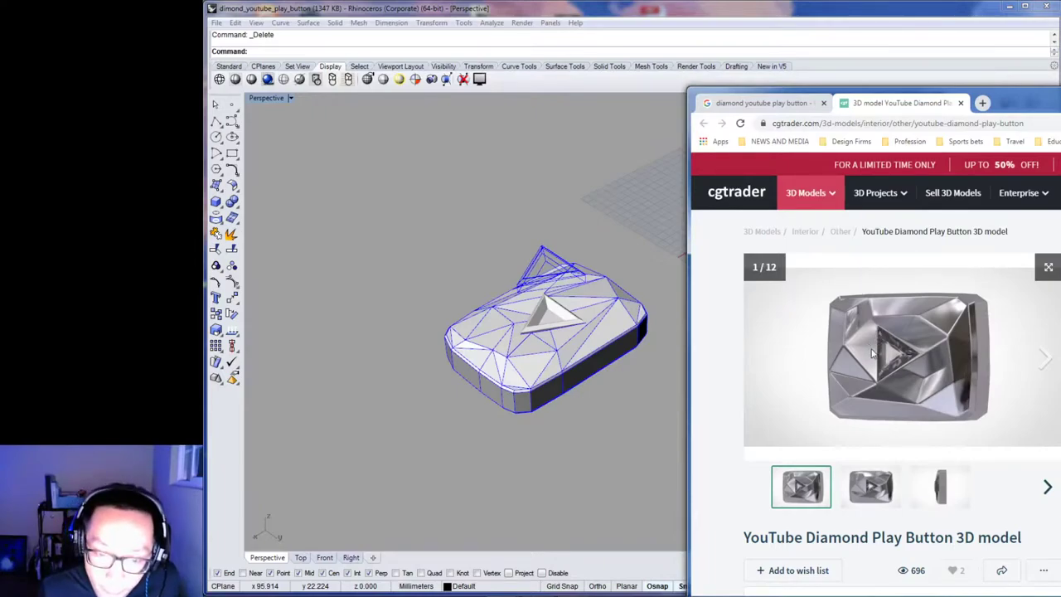
pyautogui.click(867, 490)
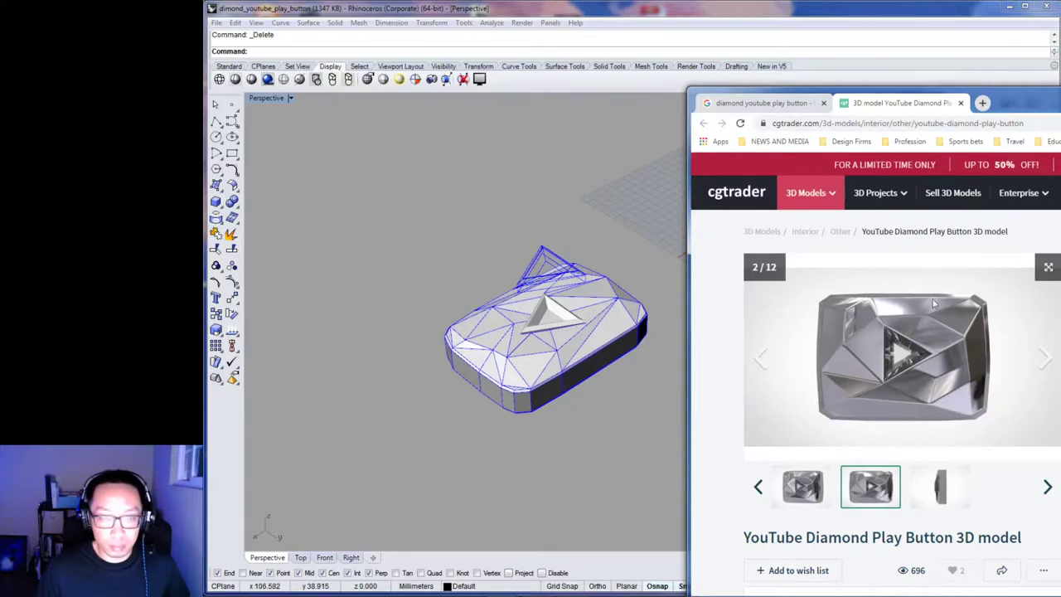
pyautogui.hotkey('alt', 'Tab')
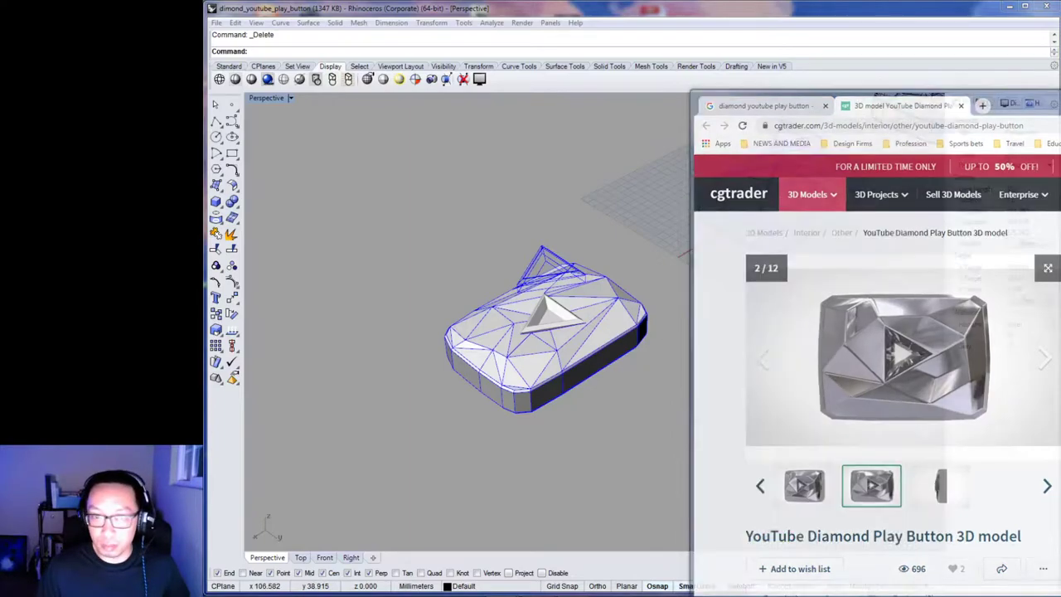
# Examine the top facets of the standalone rendered faceted polysurface in the row of models.
pyautogui.moveTo(477, 420)
pyautogui.mouseDown(button='right')
pyautogui.moveTo(724, 432)
pyautogui.moveTo(604, 420)
pyautogui.moveTo(285, 426)
pyautogui.moveTo(597, 453)
pyautogui.mouseUp(button='right')
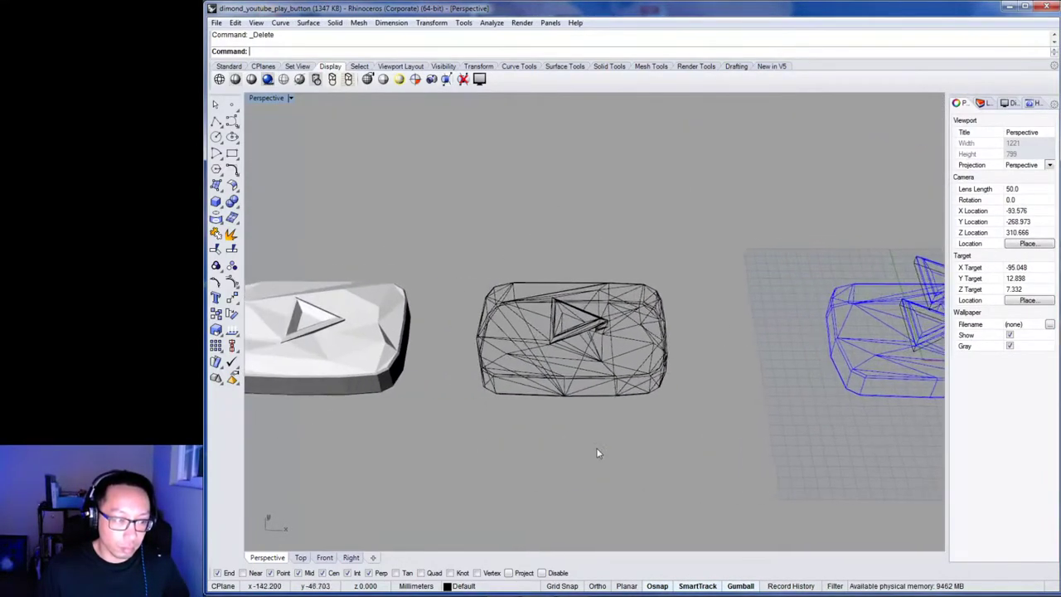
pyautogui.keyDown('shift'); pyautogui.moveTo(282, 448); pyautogui.dragTo(520, 453, button='right'); pyautogui.keyUp('shift')
pyautogui.moveTo(337, 398)
pyautogui.keyDown('shift'); pyautogui.mouseDown(button='right')
pyautogui.moveTo(444, 424)
pyautogui.moveTo(397, 415)
pyautogui.mouseUp(button='right'); pyautogui.keyUp('shift')
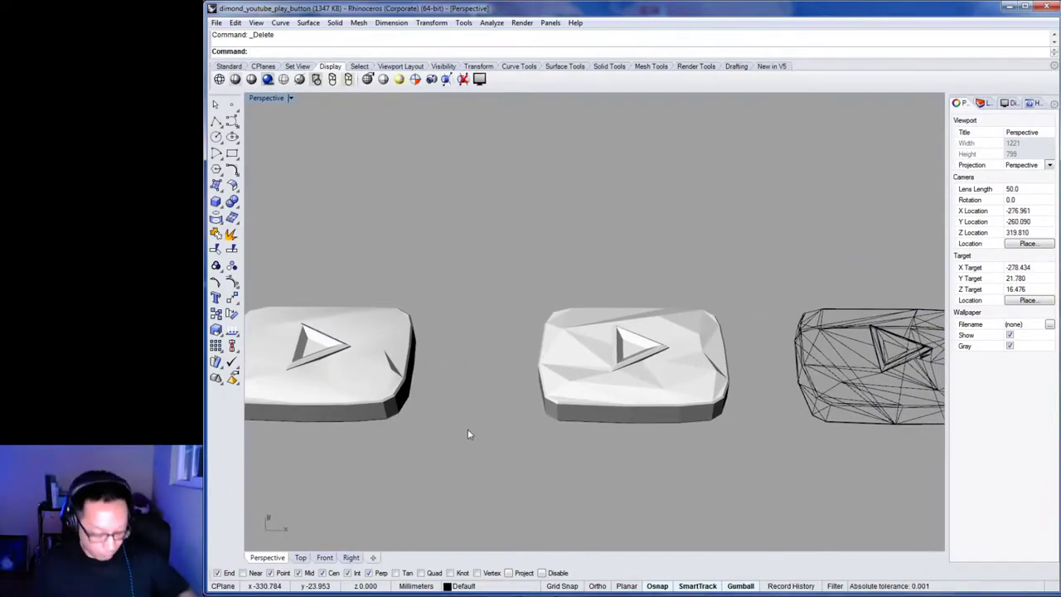
pyautogui.scroll(6, 647, 414)
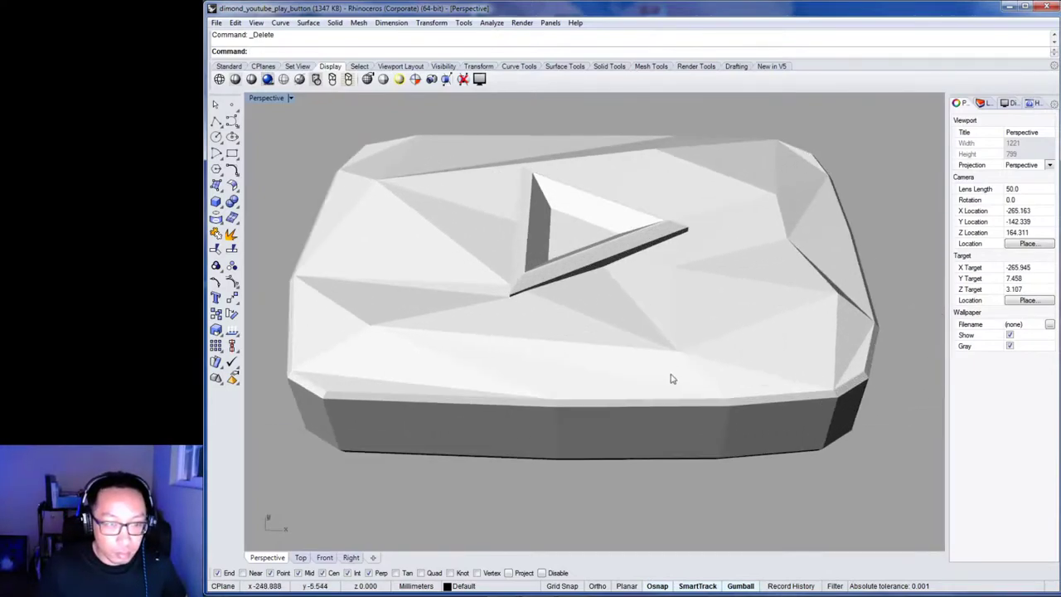
pyautogui.moveTo(636, 413); pyautogui.dragTo(616, 424, button='right')
pyautogui.scroll(-3, 615, 424)
pyautogui.scroll(-2, 615, 424)
pyautogui.keyDown('shift'); pyautogui.moveTo(743, 369); pyautogui.dragTo(632, 340, button='right'); pyautogui.keyUp('shift')
# Check the bevelled corner of the overlaid body for facet edges that the wireframe lines do not follow.
pyautogui.scroll(8, 638, 393)
pyautogui.scroll(5, 576, 300)
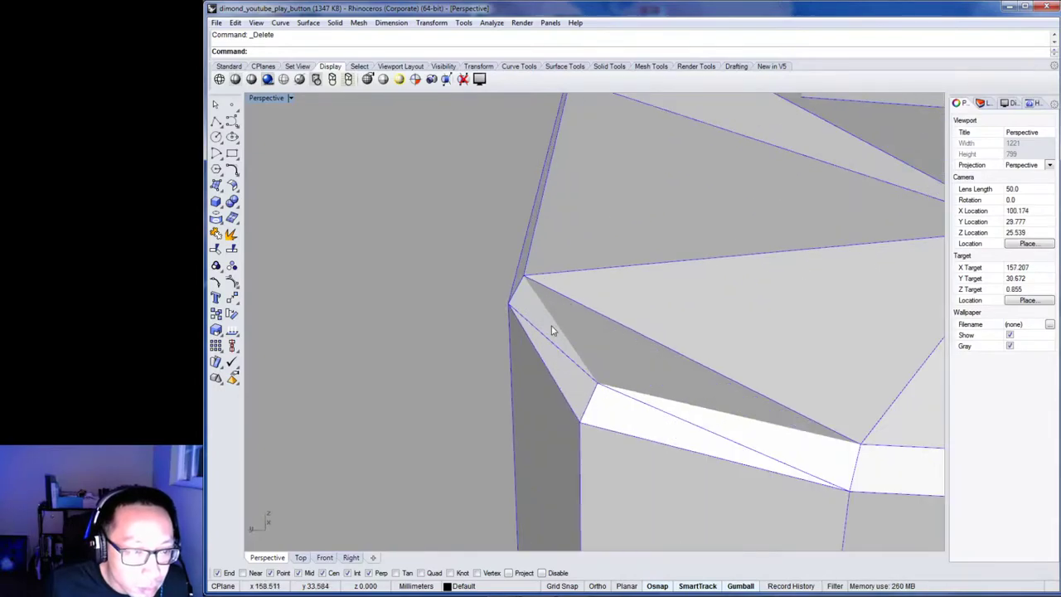
pyautogui.click(554, 330)
pyautogui.click(419, 273)
pyautogui.moveTo(420, 272); pyautogui.dragTo(616, 386, button='right')
pyautogui.scroll(-5, 568, 381)
pyautogui.scroll(4, 575, 414)
pyautogui.scroll(2, 616, 385)
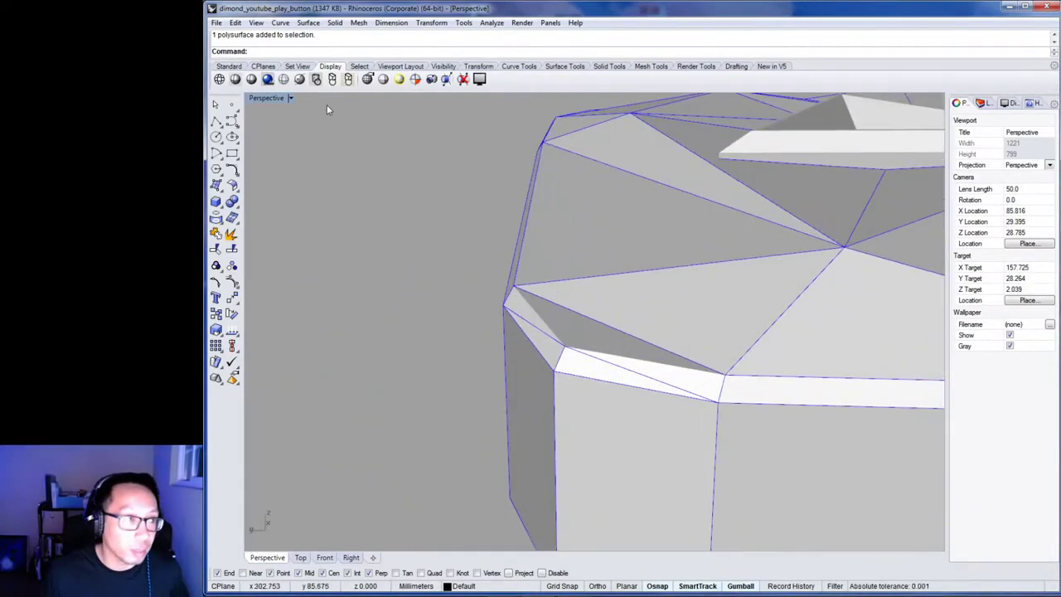
pyautogui.click(530, 296)
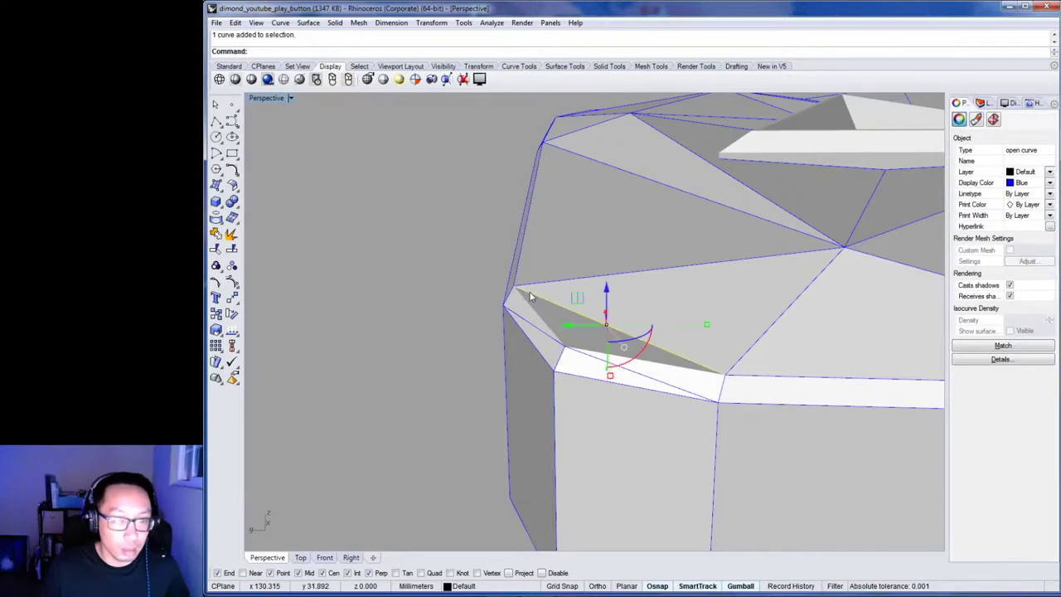
pyautogui.click(379, 237)
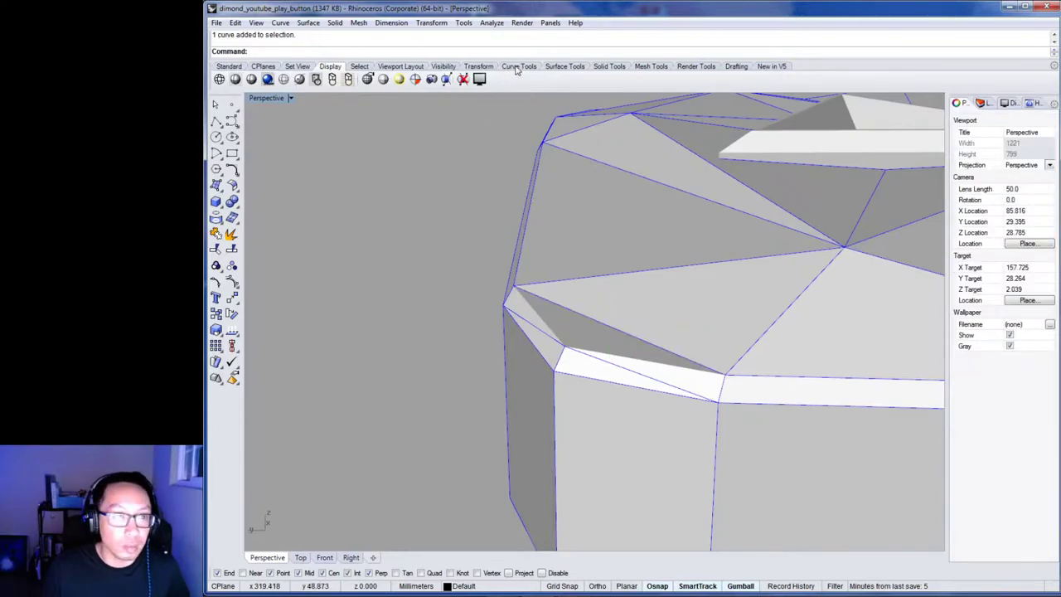
# Trace the missing upper bevel edges at the corner with polylines through the three neighbouring facet vertices.
pyautogui.click(515, 68)
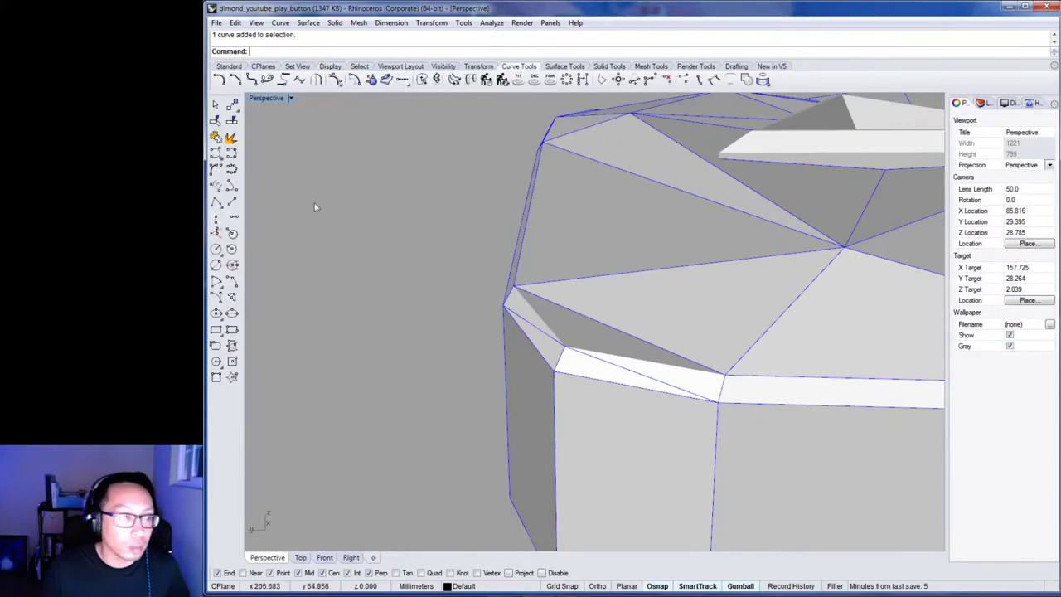
pyautogui.click(216, 204)
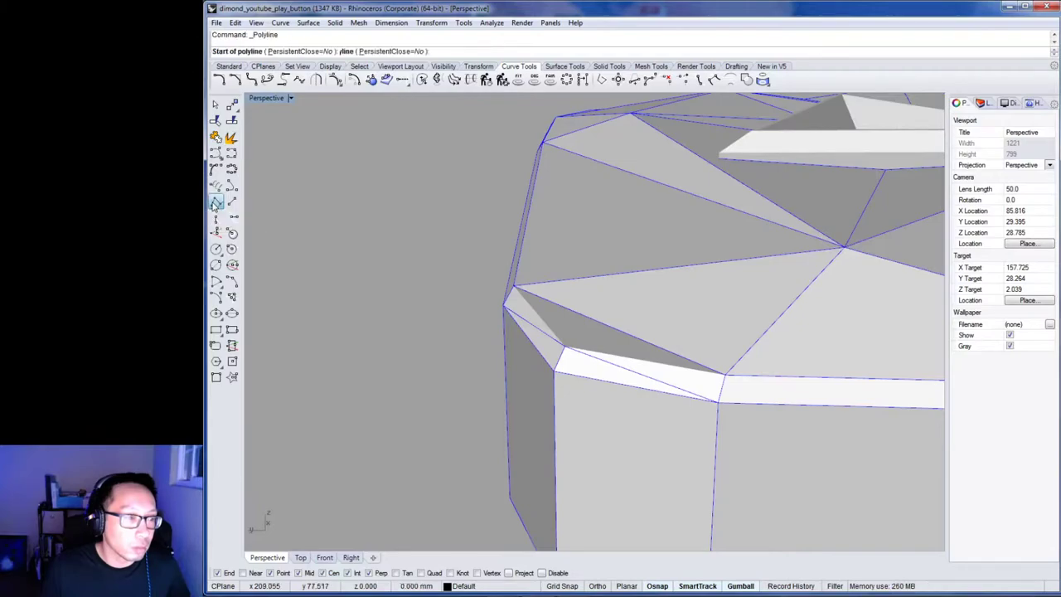
pyautogui.click(722, 387)
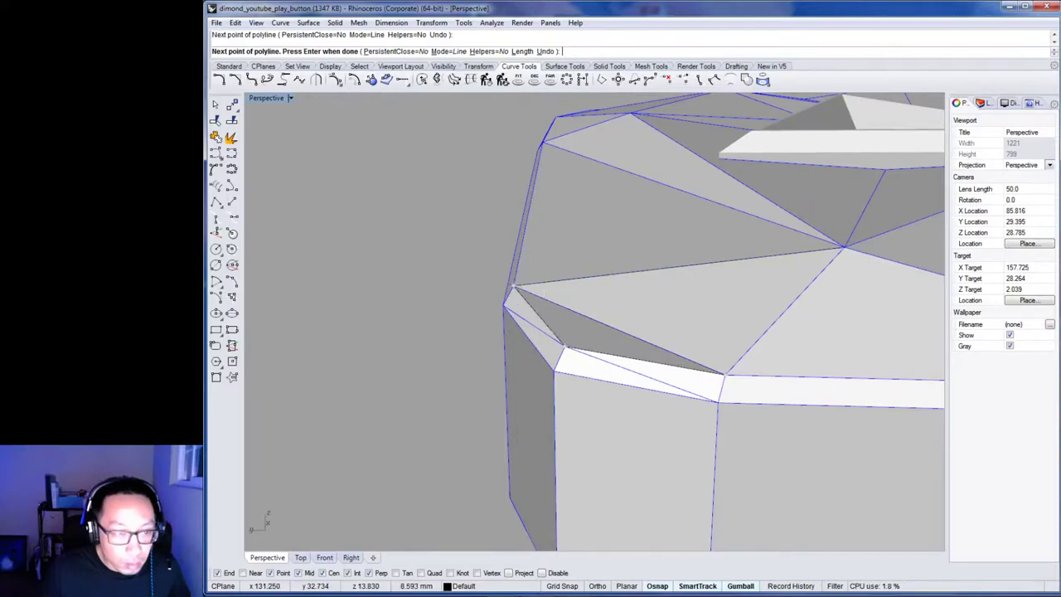
pyautogui.click(512, 285)
pyautogui.press('Return')
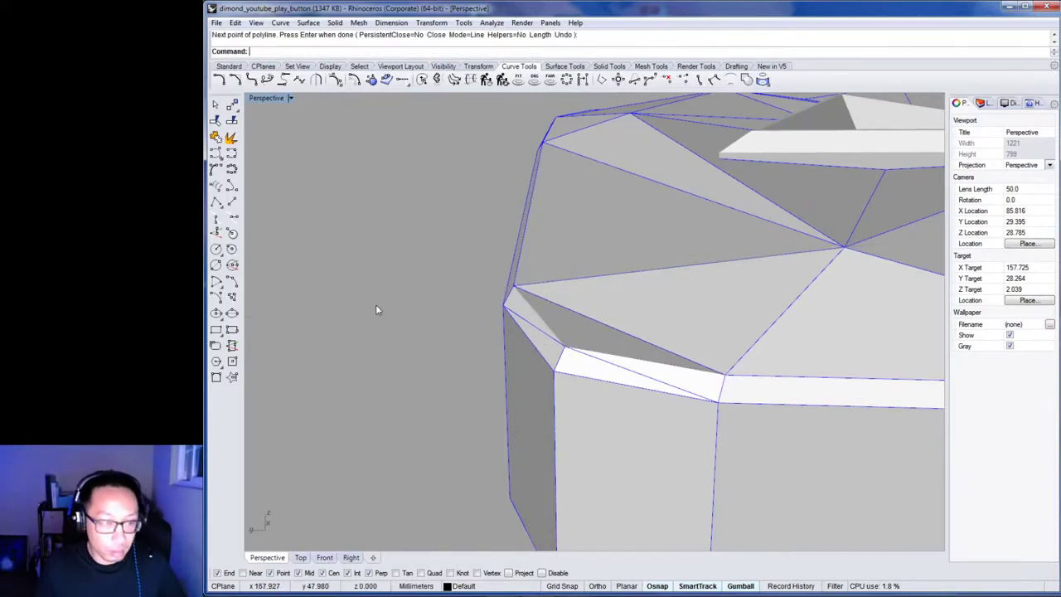
pyautogui.click(215, 205)
pyautogui.click(724, 376)
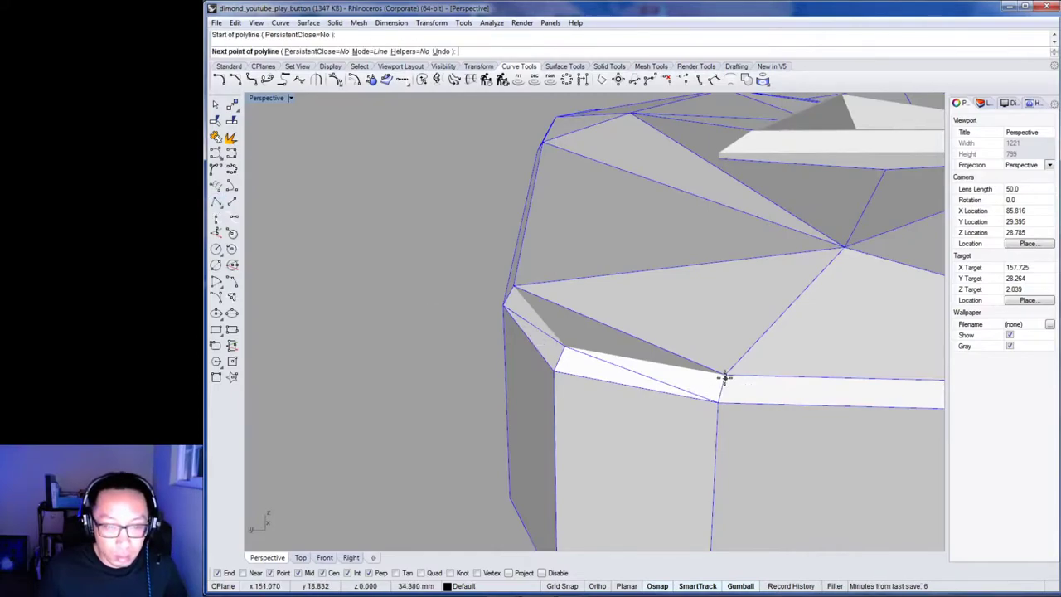
pyautogui.click(549, 342)
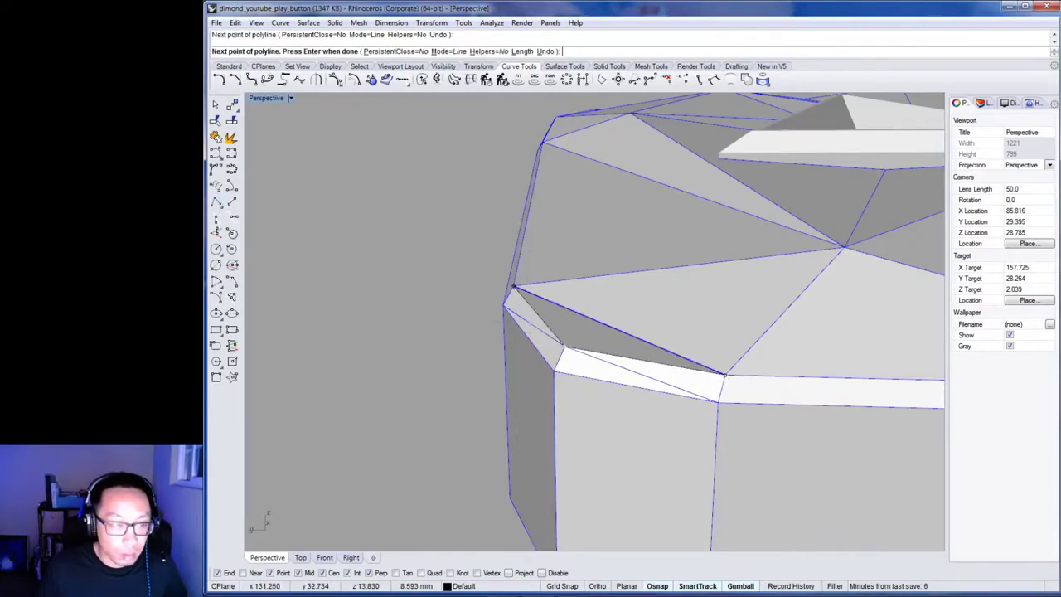
pyautogui.click(514, 289)
pyautogui.press('Return')
# Delete the surplus diagonal line crossing the narrow bevel face at the corner of the overlaid body.
pyautogui.moveTo(423, 353); pyautogui.dragTo(450, 353, button='right')
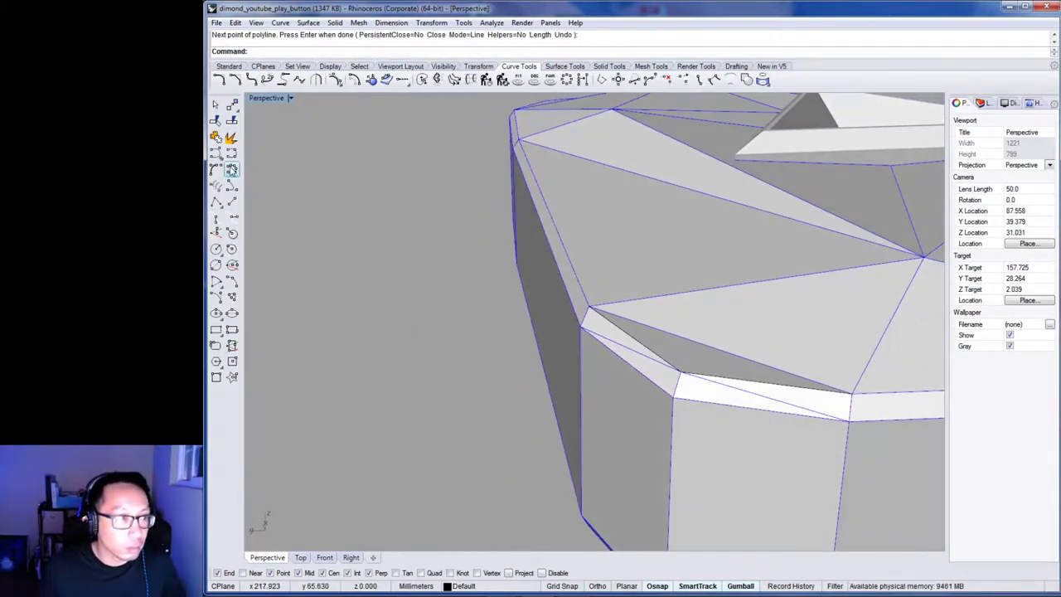
pyautogui.moveTo(448, 280); pyautogui.dragTo(540, 359, button='right')
pyautogui.click(559, 358)
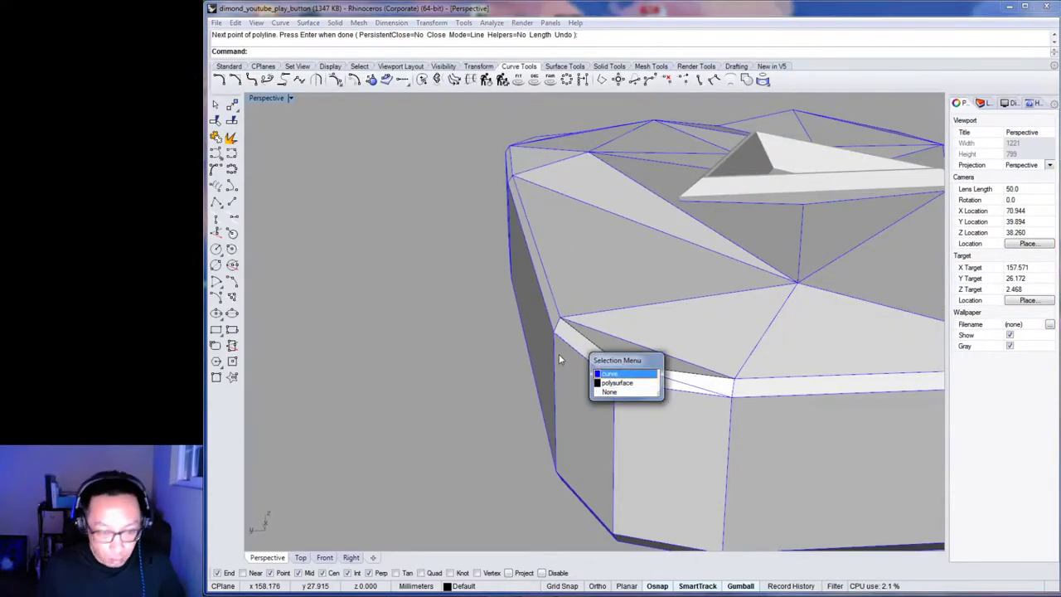
pyautogui.click(625, 383)
pyautogui.press('Delete')
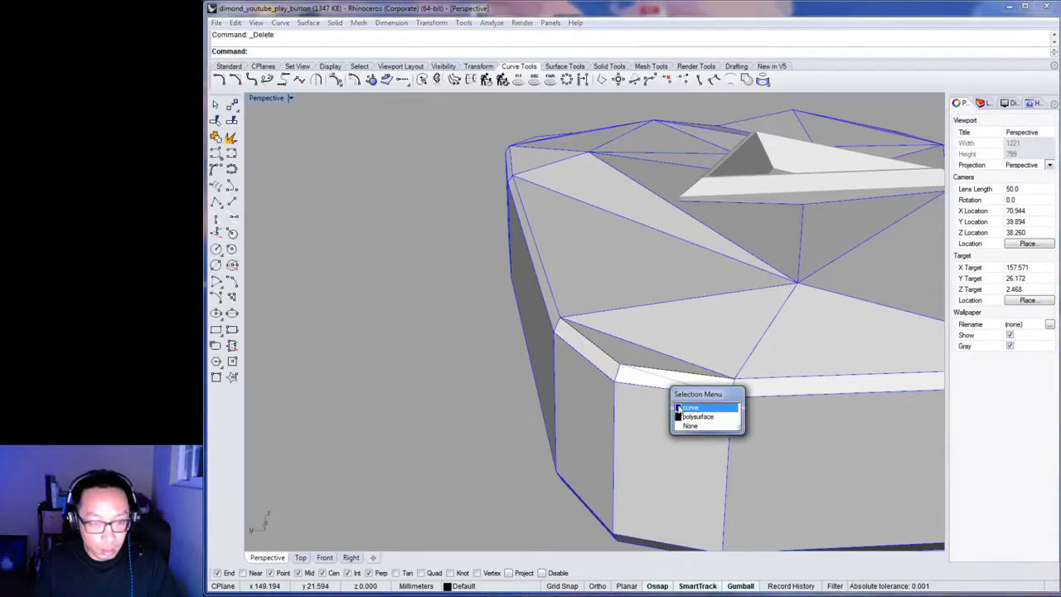
# Delete the remaining surplus curve crossing the light bevel strip beside the corner, leaving the overlapping polysurface in place.
pyautogui.click(696, 415)
pyautogui.press('Delete')
pyautogui.scroll(-3, 663, 414)
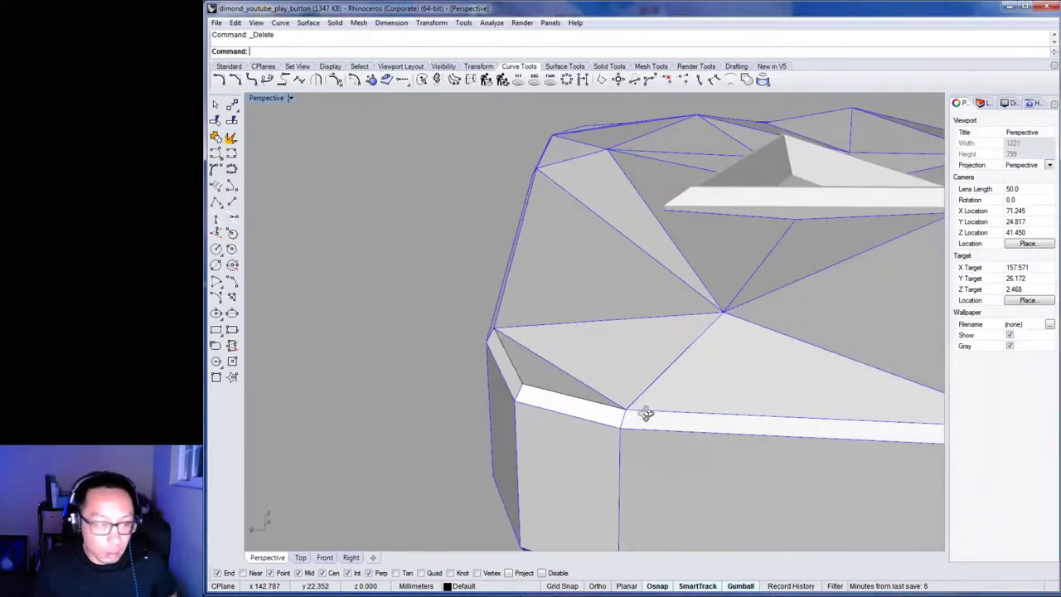
# Set the display color of the wireframe curves around the bevelled corner to Blue.
pyautogui.moveTo(644, 412); pyautogui.dragTo(558, 405, button='right')
pyautogui.scroll(-3, 550, 426)
pyautogui.moveTo(461, 336); pyautogui.dragTo(586, 499)
pyautogui.moveTo(439, 396); pyautogui.dragTo(501, 391, button='right')
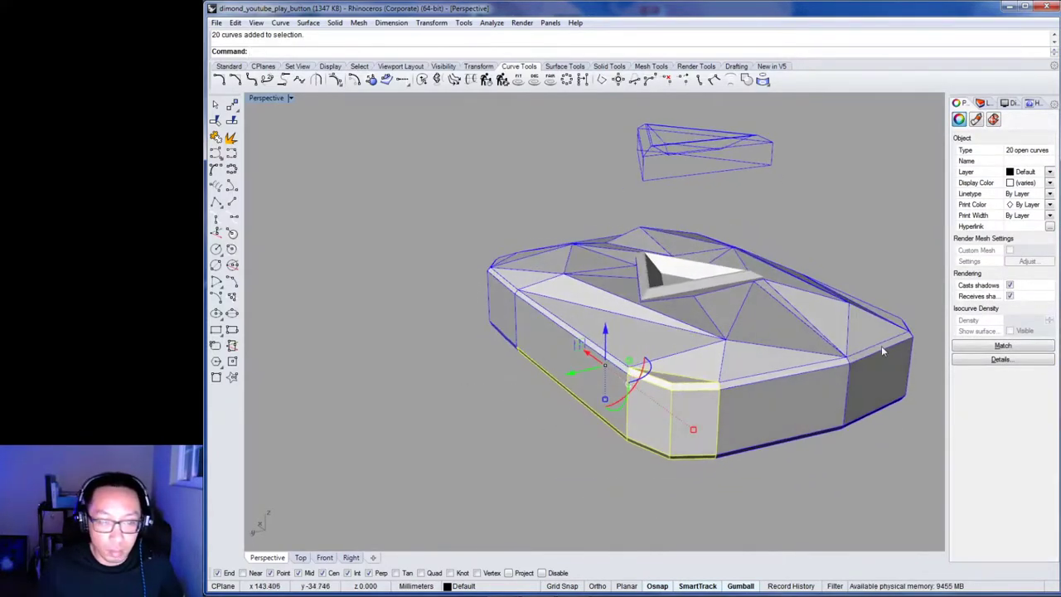
pyautogui.click(1051, 184)
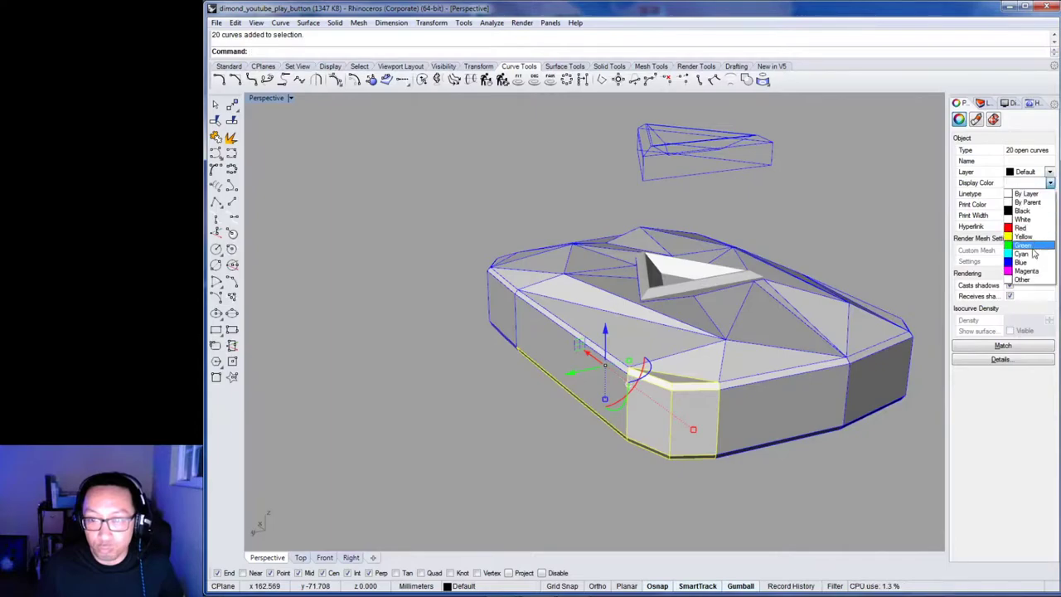
pyautogui.click(1028, 263)
pyautogui.click(776, 490)
# Check the overlaid body's side bevels, corners and top facets against the blue wireframe lines.
pyautogui.moveTo(805, 490); pyautogui.dragTo(665, 506, button='right')
pyautogui.moveTo(555, 495); pyautogui.dragTo(562, 390, button='right')
pyautogui.click(552, 370)
pyautogui.click(443, 370)
pyautogui.moveTo(443, 370); pyautogui.dragTo(569, 422, button='right')
pyautogui.scroll(5, 647, 440)
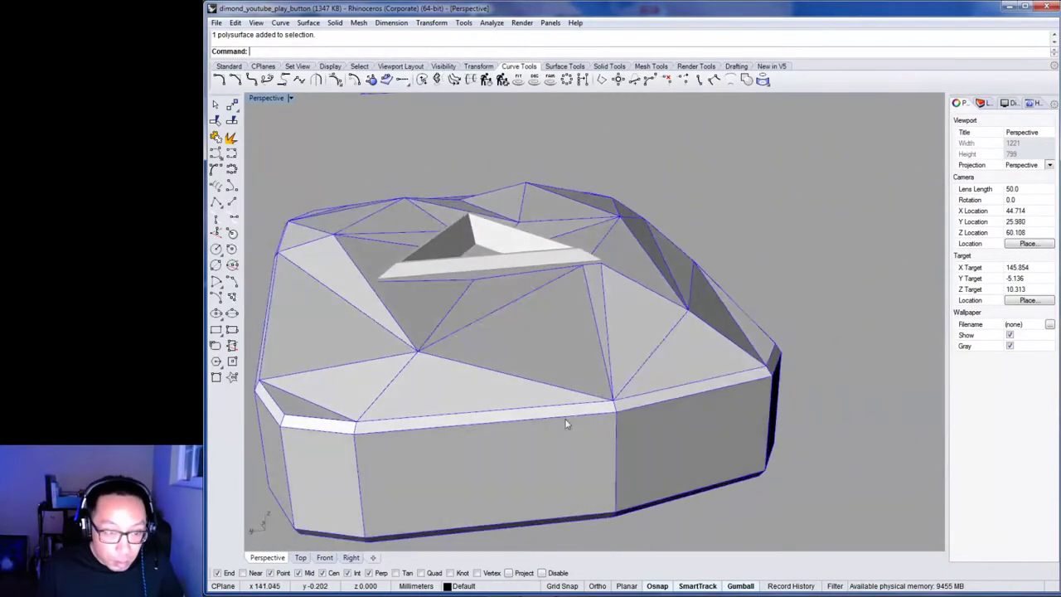
pyautogui.scroll(6, 586, 348)
pyautogui.scroll(-5, 607, 303)
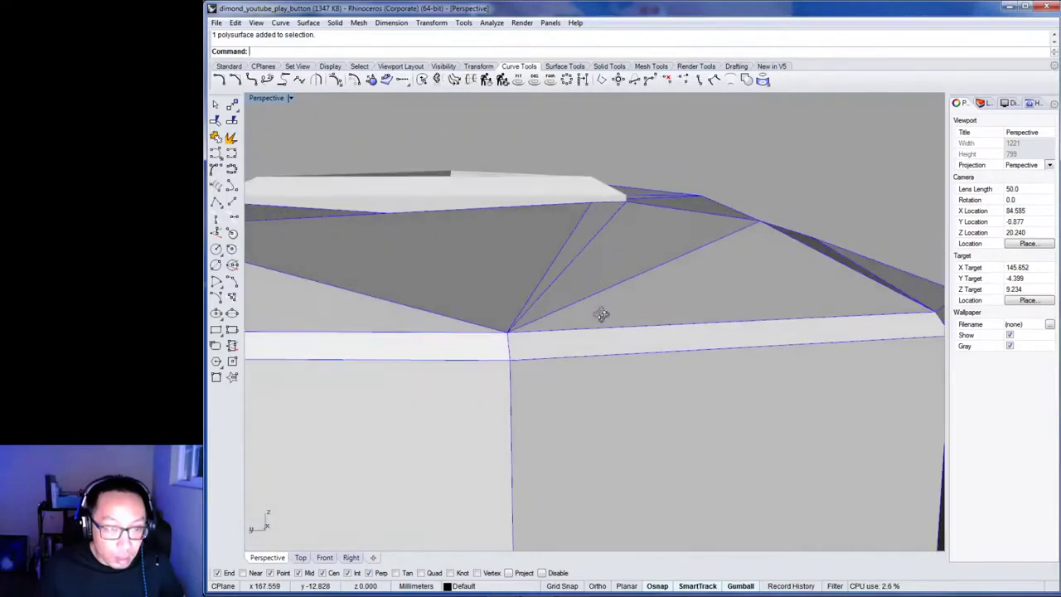
pyautogui.moveTo(694, 296); pyautogui.dragTo(600, 438, button='right')
pyautogui.scroll(-10, 583, 381)
pyautogui.scroll(-5, 600, 438)
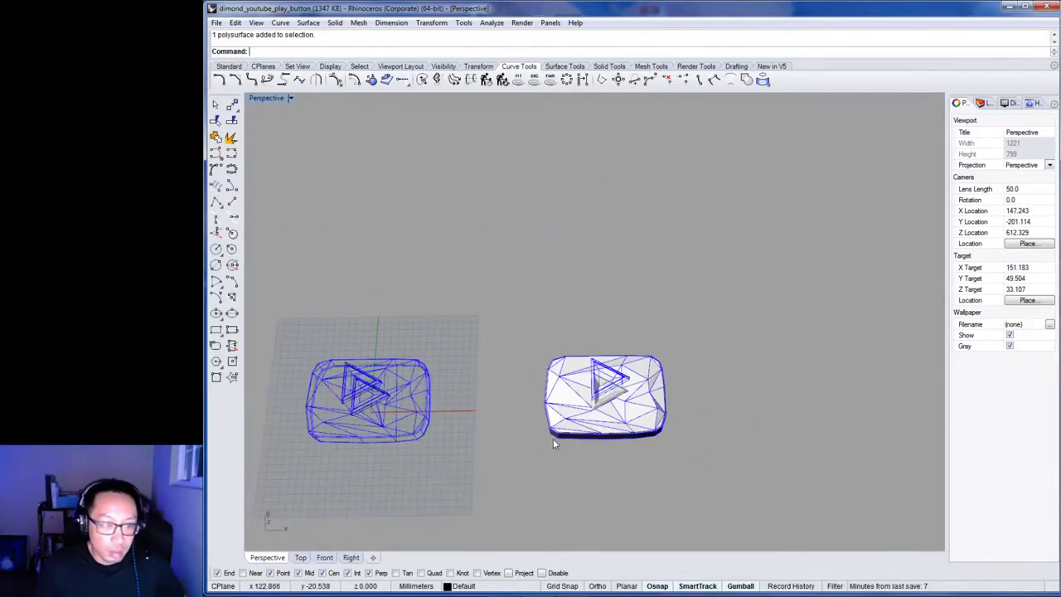
pyautogui.scroll(15, 613, 415)
pyautogui.moveTo(597, 403); pyautogui.dragTo(572, 374, button='right')
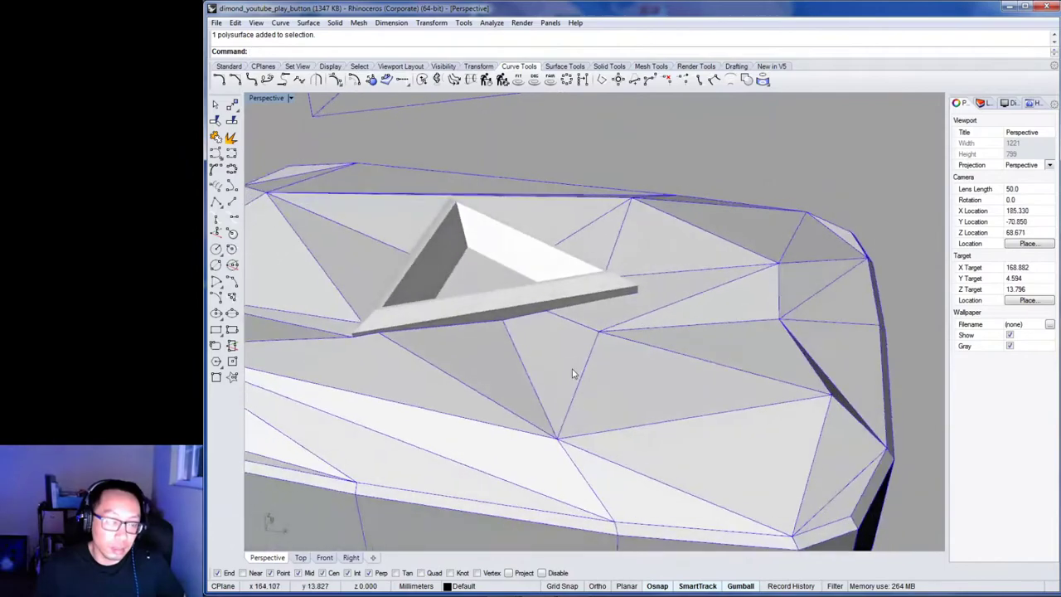
# Compare the stages in the row of models, from the smooth mesh and faceted body to the raw and cleaned wireframes.
pyautogui.scroll(-12, 572, 374)
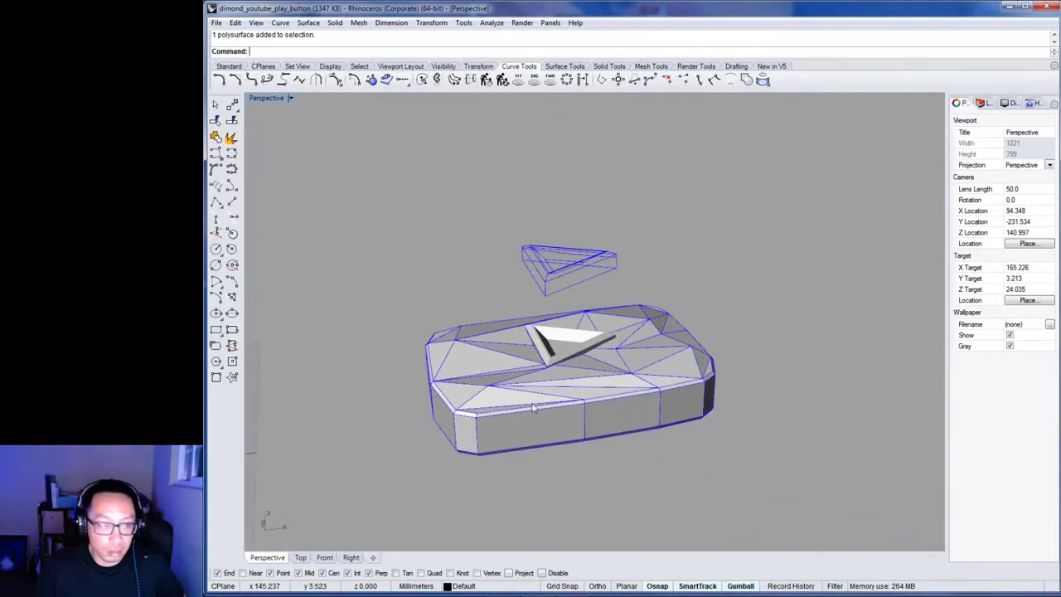
pyautogui.moveTo(533, 406)
pyautogui.keyDown('shift'); pyautogui.mouseDown(button='right')
pyautogui.moveTo(507, 455)
pyautogui.moveTo(684, 413)
pyautogui.moveTo(592, 398)
pyautogui.moveTo(545, 461)
pyautogui.moveTo(616, 401)
pyautogui.moveTo(573, 407)
pyautogui.moveTo(575, 428)
pyautogui.moveTo(559, 434)
pyautogui.moveTo(471, 393)
pyautogui.moveTo(635, 373)
pyautogui.moveTo(661, 315)
pyautogui.moveTo(608, 438)
pyautogui.moveTo(722, 422)
pyautogui.moveTo(691, 350)
pyautogui.moveTo(621, 462)
pyautogui.moveTo(655, 379)
pyautogui.moveTo(647, 438)
pyautogui.moveTo(642, 360)
pyautogui.moveTo(603, 407)
pyautogui.mouseUp(button='right'); pyautogui.keyUp('shift')
pyautogui.scroll(-5, 506, 456)
pyautogui.scroll(5, 612, 395)
pyautogui.scroll(5, 471, 393)
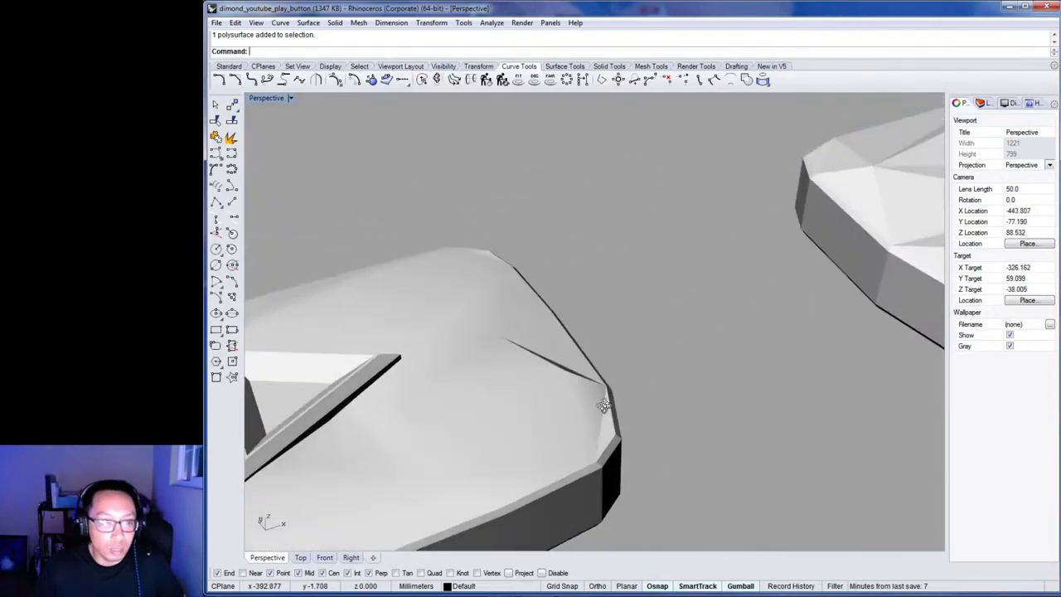
pyautogui.scroll(-10, 604, 406)
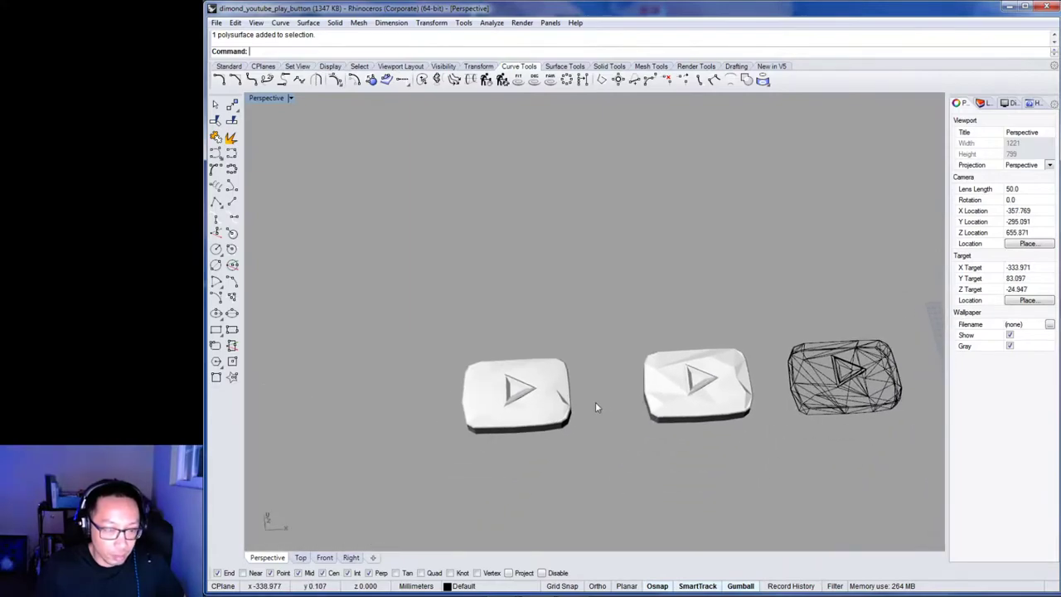
pyautogui.scroll(8, 590, 404)
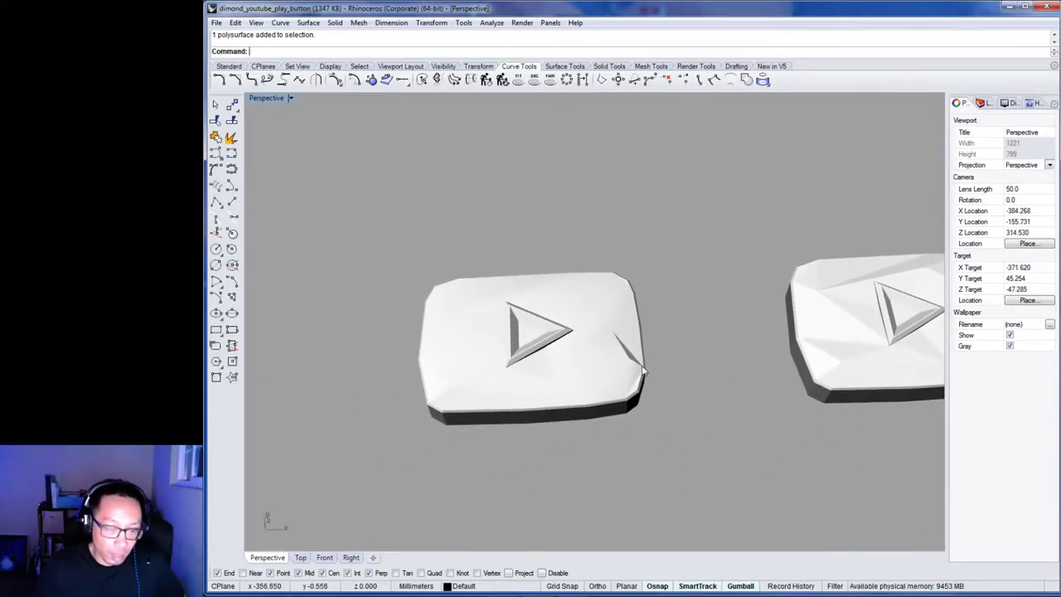
pyautogui.moveTo(734, 439); pyautogui.dragTo(596, 440, button='right')
pyautogui.click(621, 422)
pyautogui.click(769, 479)
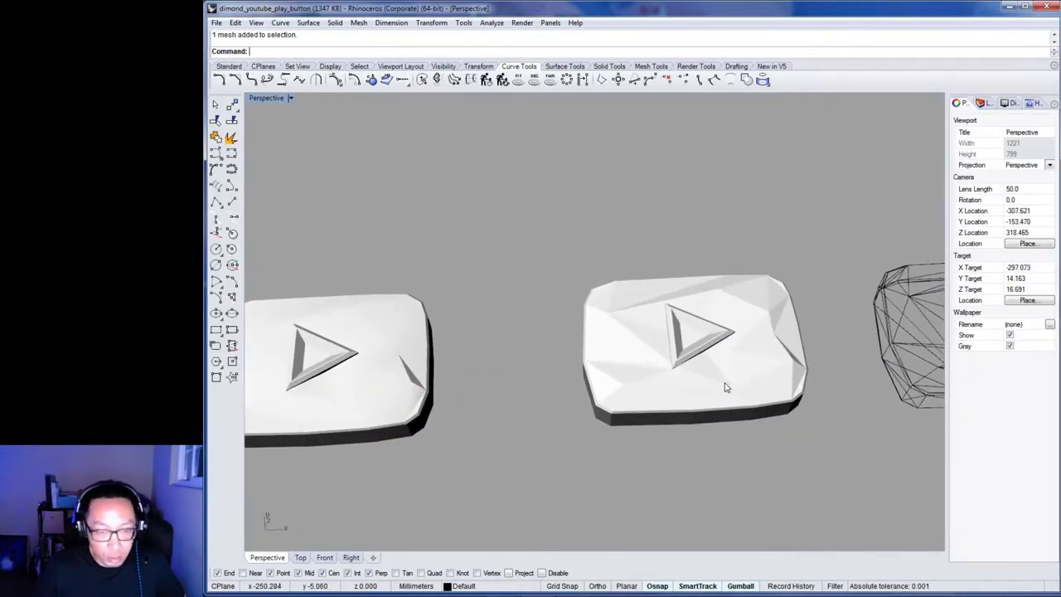
pyautogui.moveTo(765, 406); pyautogui.dragTo(612, 505, button='right')
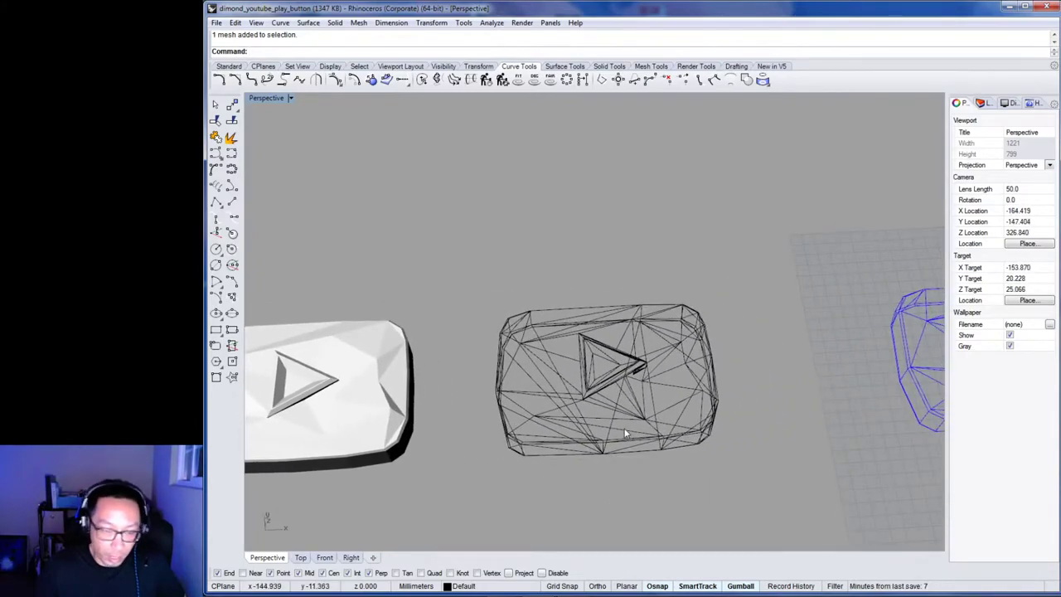
pyautogui.keyDown('shift'); pyautogui.moveTo(730, 472); pyautogui.dragTo(595, 466, button='right'); pyautogui.keyUp('shift')
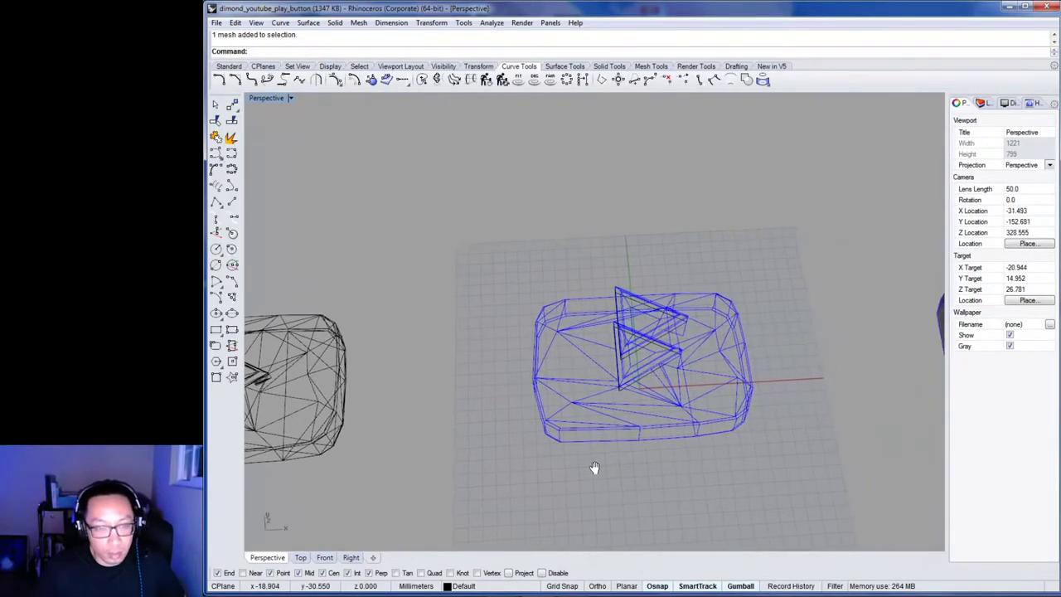
pyautogui.keyDown('shift'); pyautogui.moveTo(664, 469); pyautogui.dragTo(649, 412, button='right'); pyautogui.keyUp('shift')
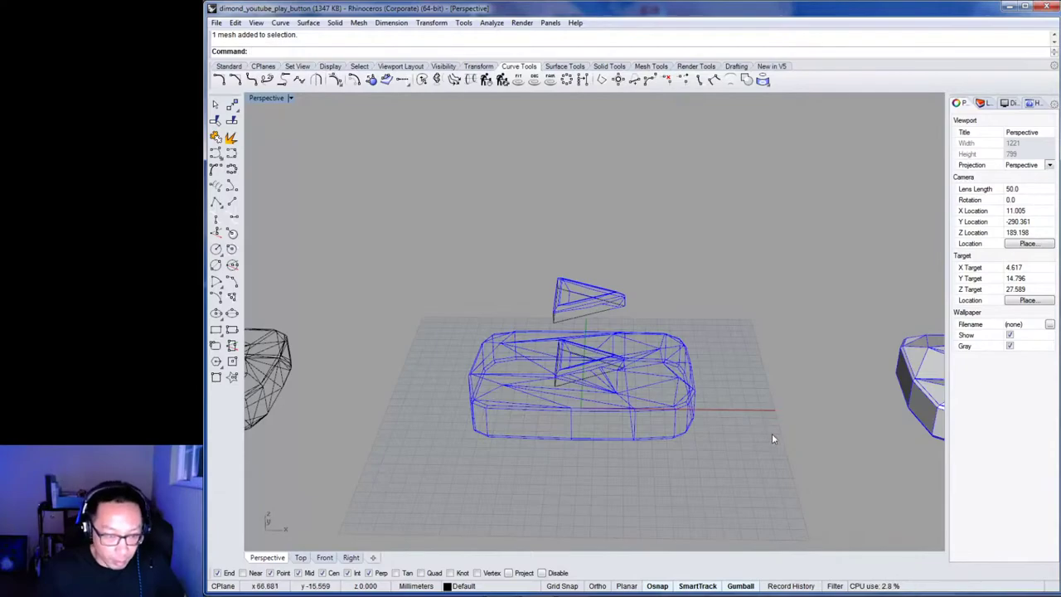
pyautogui.keyDown('shift'); pyautogui.moveTo(801, 473); pyautogui.dragTo(503, 457, button='right'); pyautogui.keyUp('shift')
pyautogui.moveTo(462, 420); pyautogui.dragTo(706, 422, button='right')
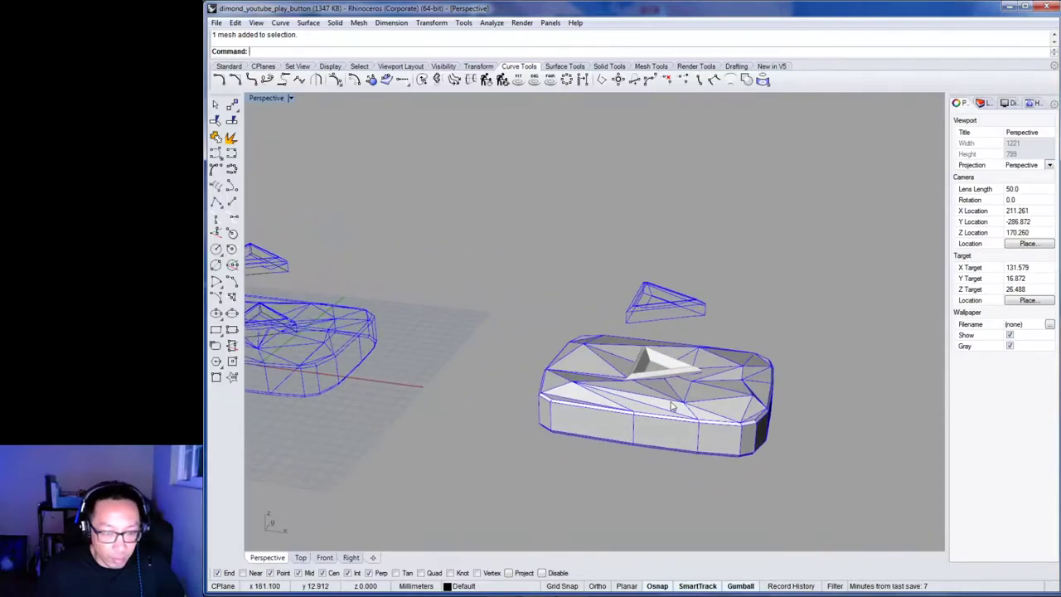
# Move the faceted reference polysurface about 72 mm along X off the wireframe and delete it.
pyautogui.scroll(6, 673, 406)
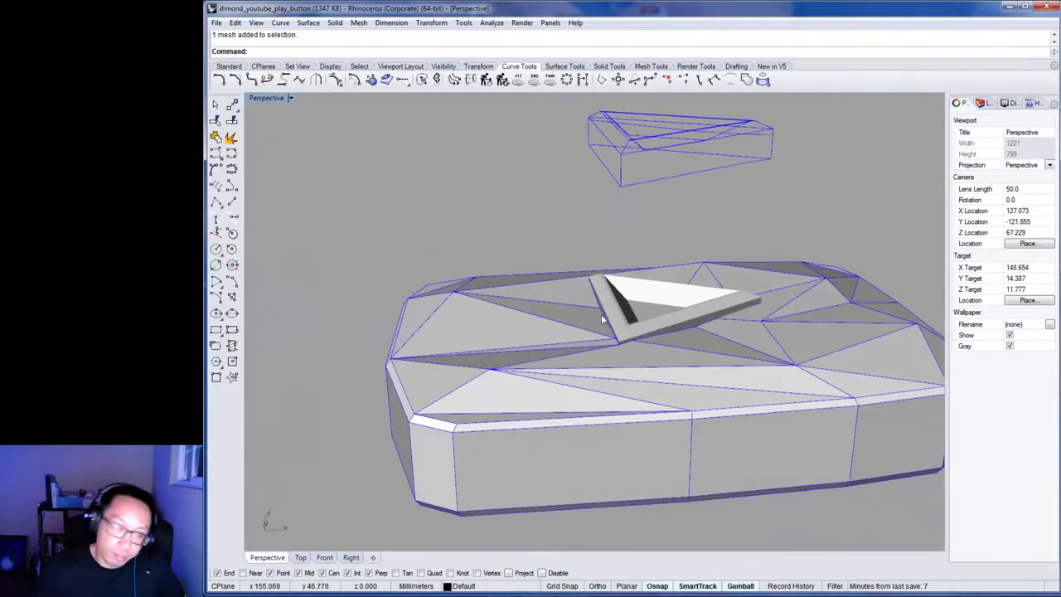
pyautogui.moveTo(562, 426); pyautogui.dragTo(672, 423, button='right')
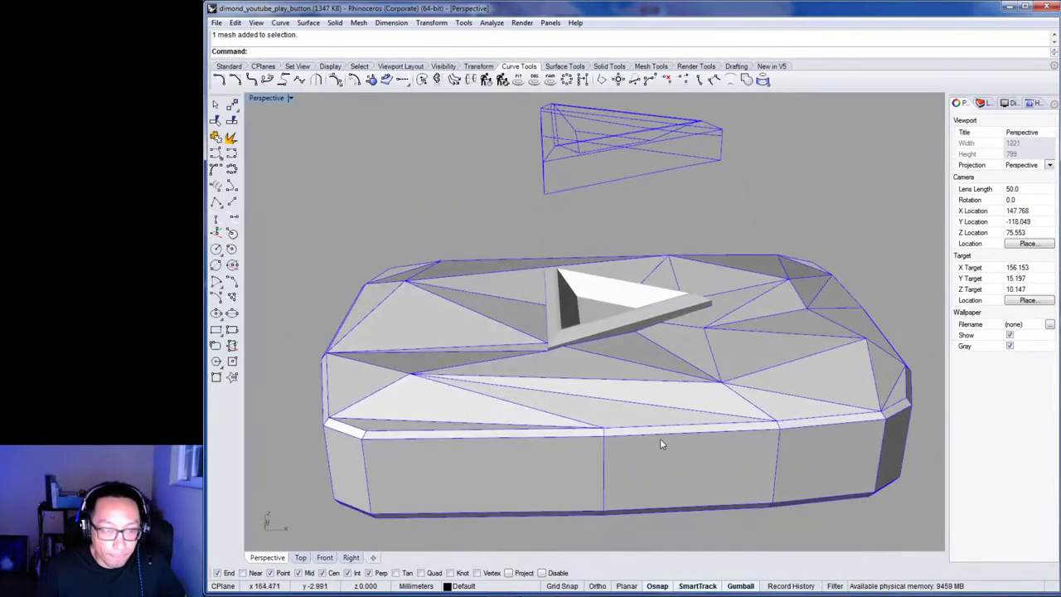
pyautogui.click(617, 329)
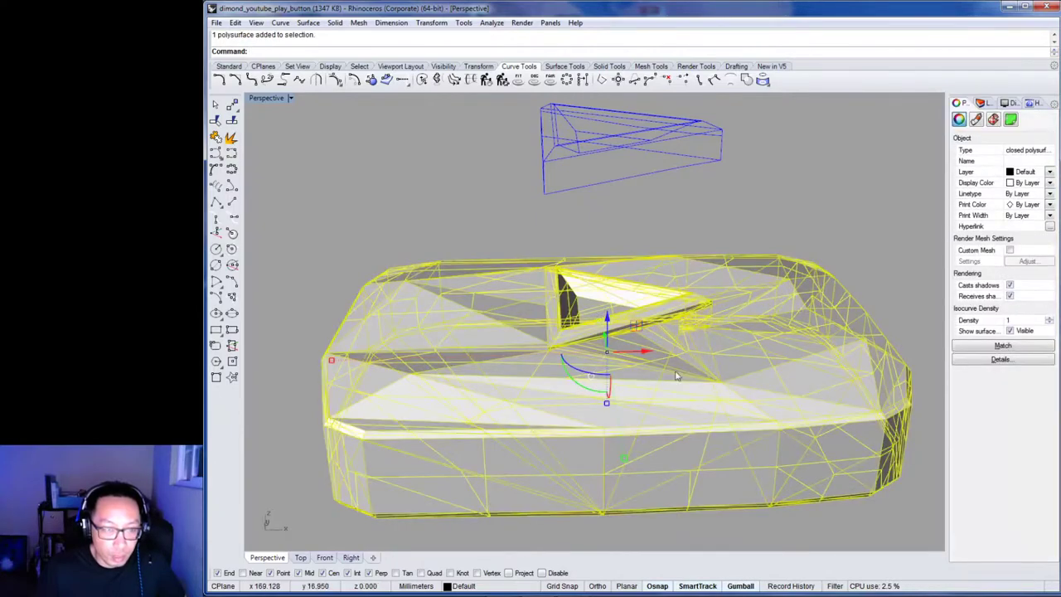
pyautogui.scroll(-3, 649, 382)
pyautogui.moveTo(653, 383); pyautogui.dragTo(646, 369, button='right')
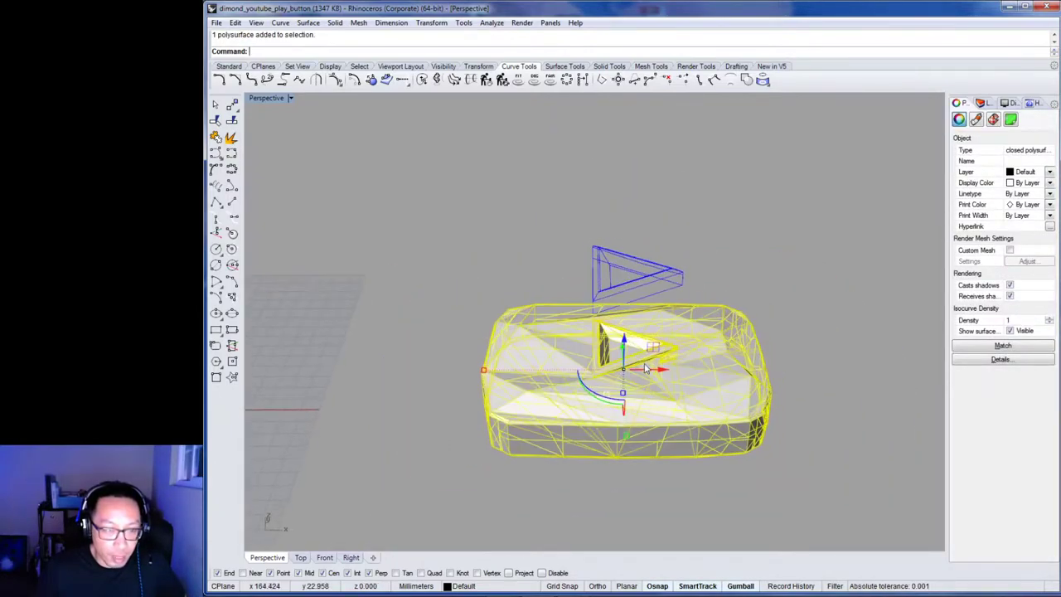
pyautogui.moveTo(654, 375); pyautogui.dragTo(845, 426)
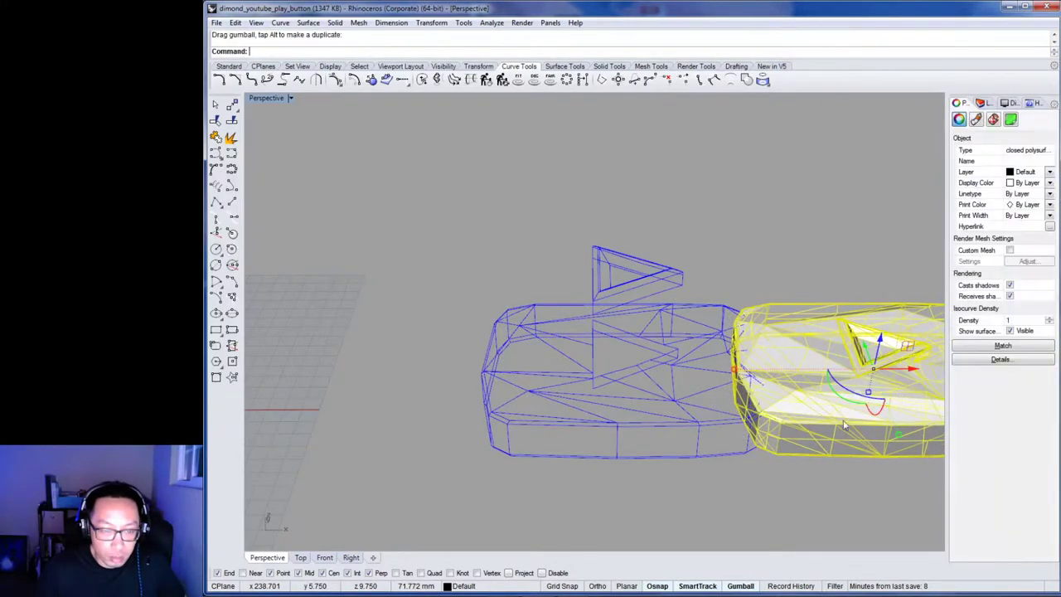
pyautogui.press('Escape')
pyautogui.click(886, 396)
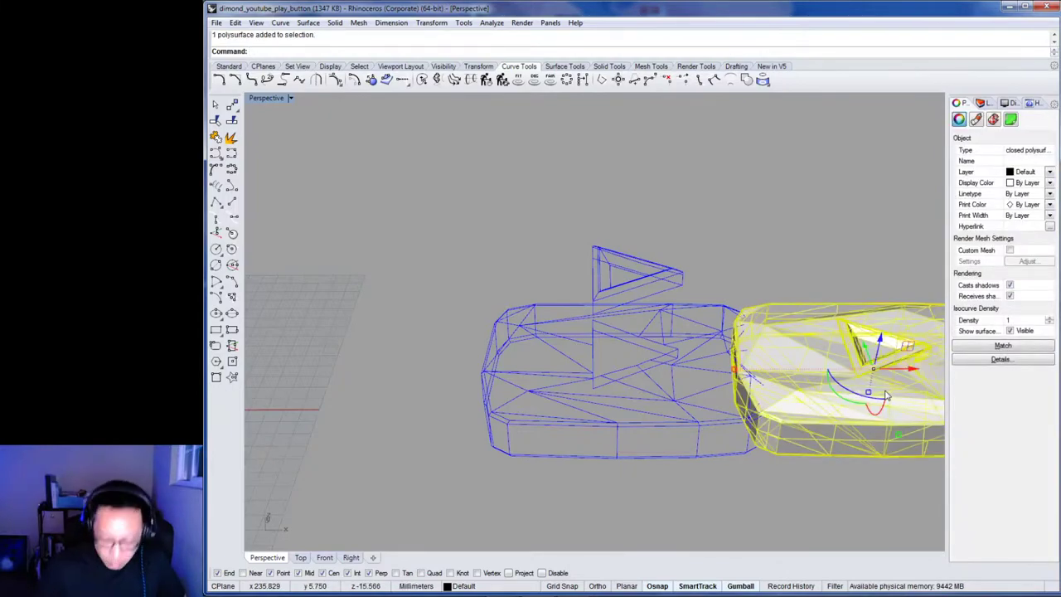
pyautogui.press('Delete')
# Inspect the whole standalone wireframe from above and at oblique angles for stray or missing lines.
pyautogui.moveTo(877, 379); pyautogui.dragTo(671, 383, button='right')
pyautogui.scroll(12, 500, 379)
pyautogui.scroll(-8, 652, 403)
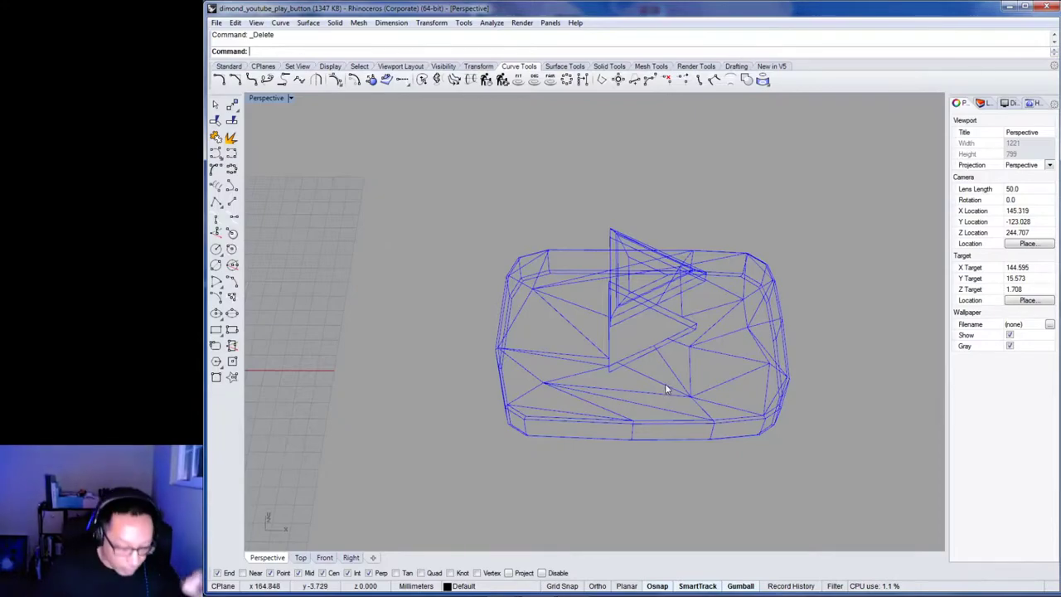
pyautogui.moveTo(722, 470); pyautogui.dragTo(631, 464, button='right')
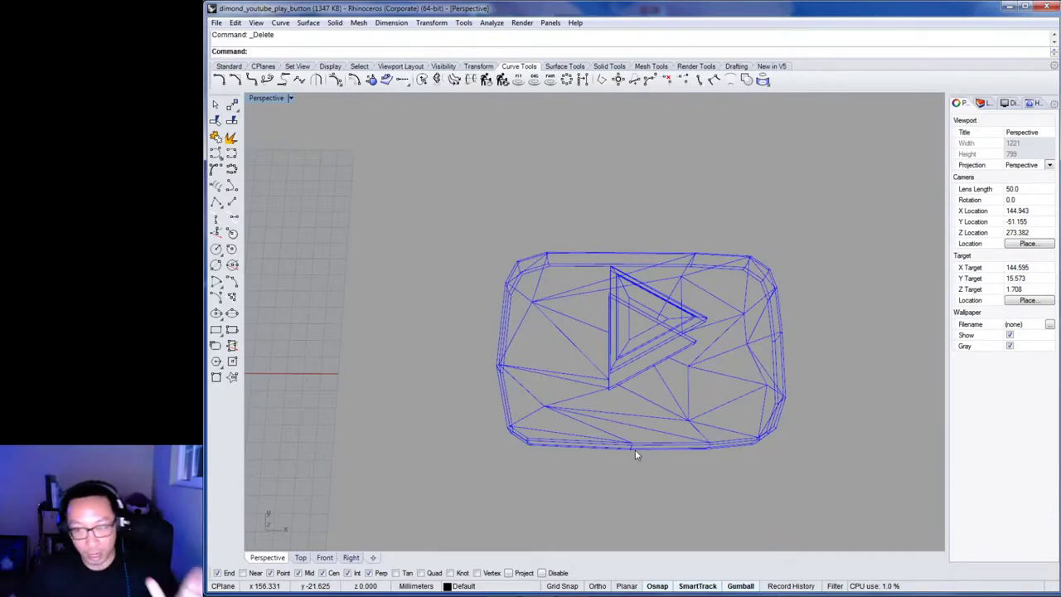
pyautogui.scroll(2, 558, 355)
pyautogui.moveTo(615, 353); pyautogui.dragTo(622, 367, button='right')
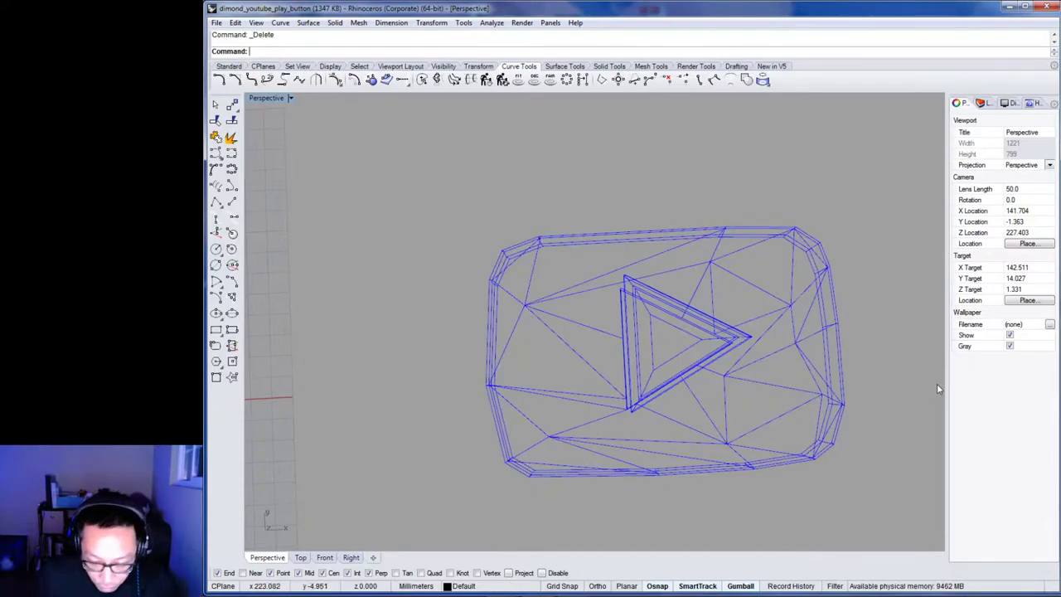
pyautogui.moveTo(747, 500); pyautogui.dragTo(741, 451, button='right')
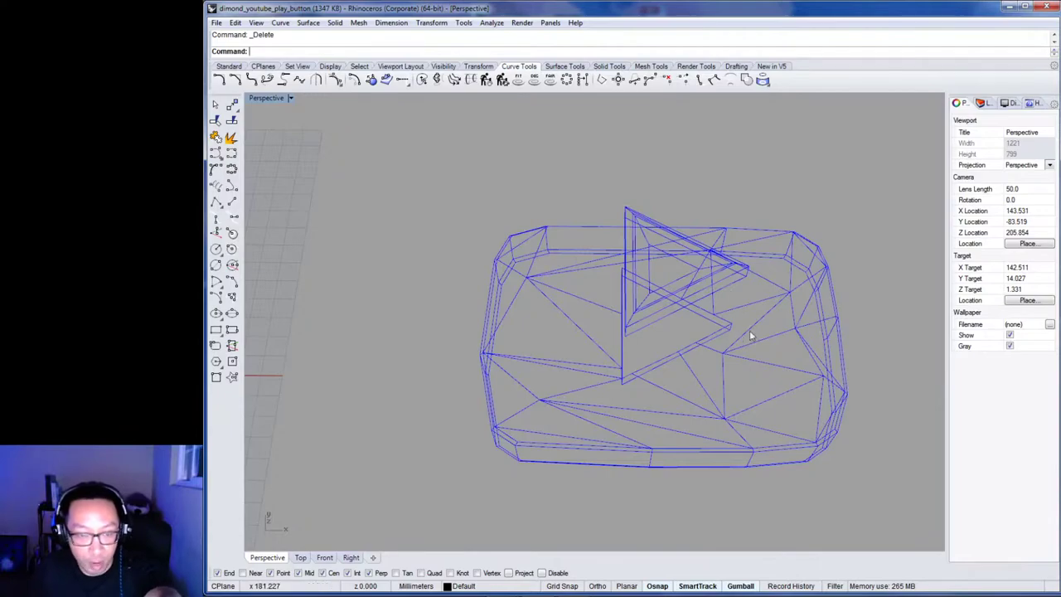
pyautogui.moveTo(698, 420); pyautogui.dragTo(666, 416, button='right')
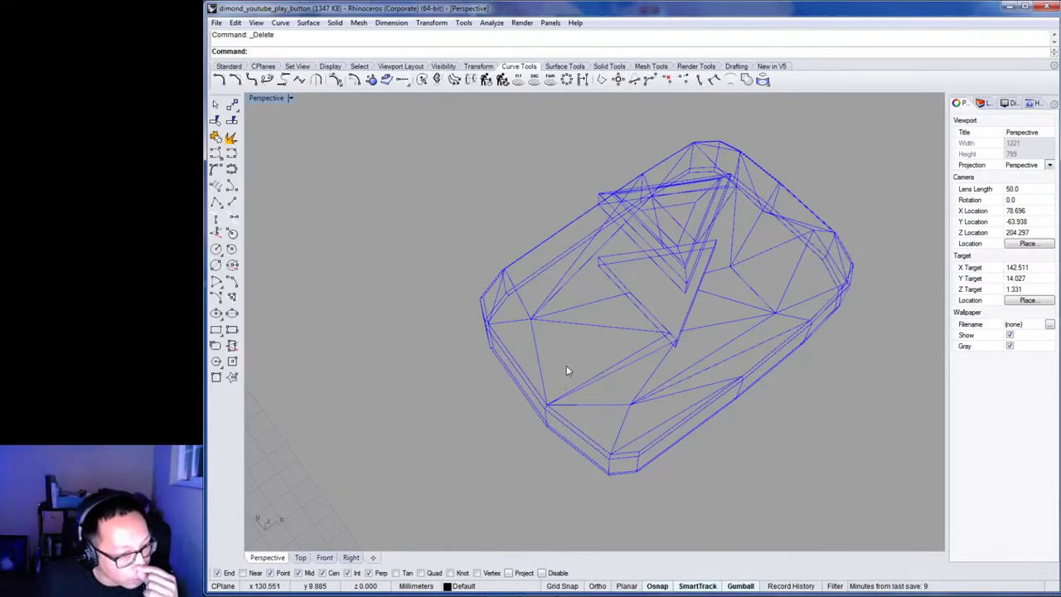
# Examine the wireframe's corner bevels and play triangle edges close up, and check the overall line layout from above.
pyautogui.moveTo(576, 357); pyautogui.dragTo(471, 220, button='right')
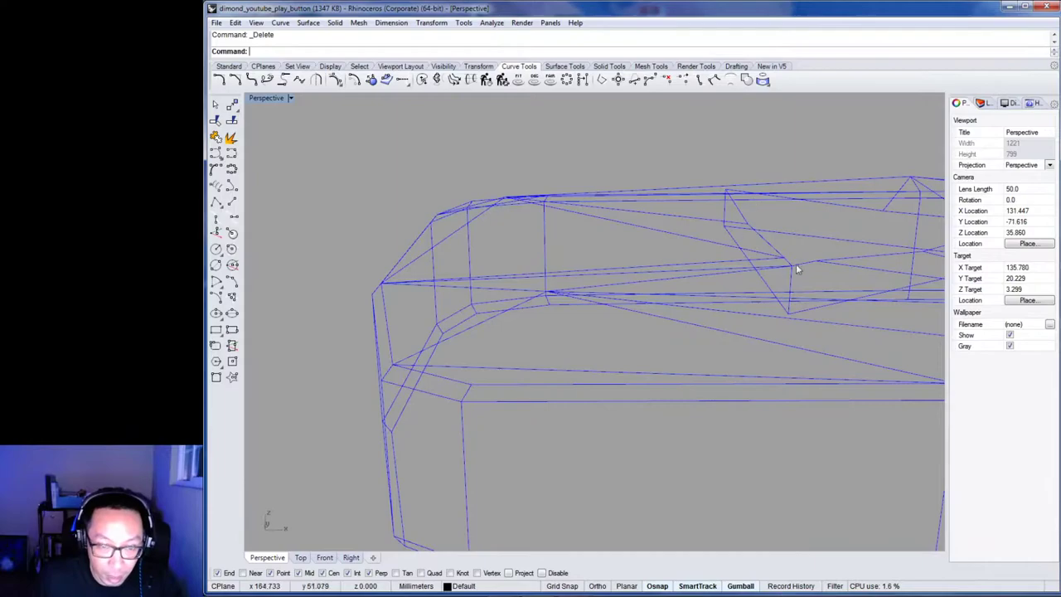
pyautogui.keyDown('shift'); pyautogui.moveTo(860, 370); pyautogui.dragTo(706, 393, button='right'); pyautogui.keyUp('shift')
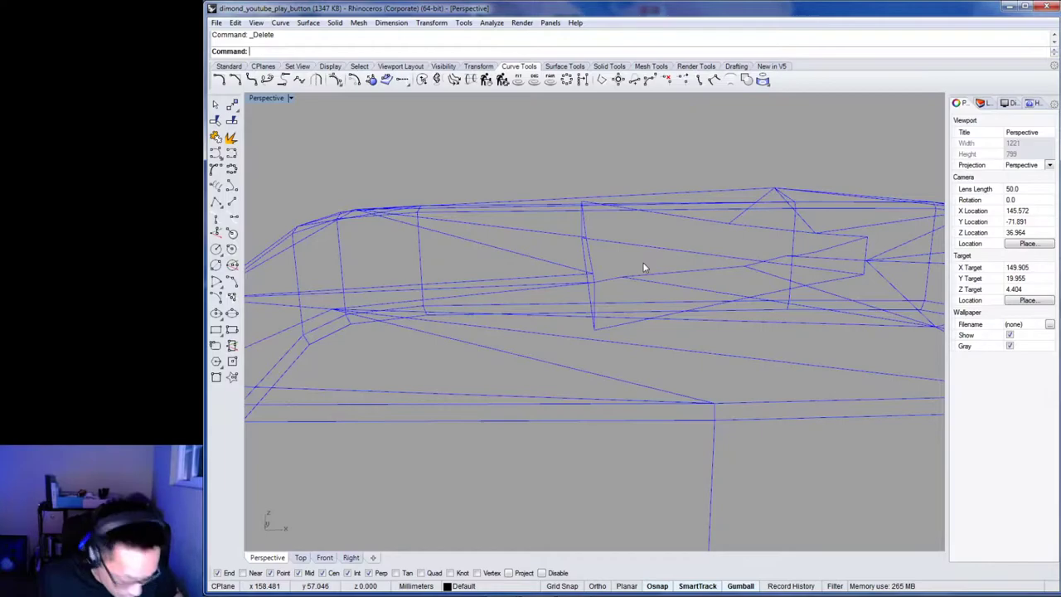
pyautogui.moveTo(723, 280)
pyautogui.mouseDown(button='right')
pyautogui.moveTo(716, 325)
pyautogui.moveTo(812, 300)
pyautogui.moveTo(704, 304)
pyautogui.moveTo(729, 283)
pyautogui.mouseUp(button='right')
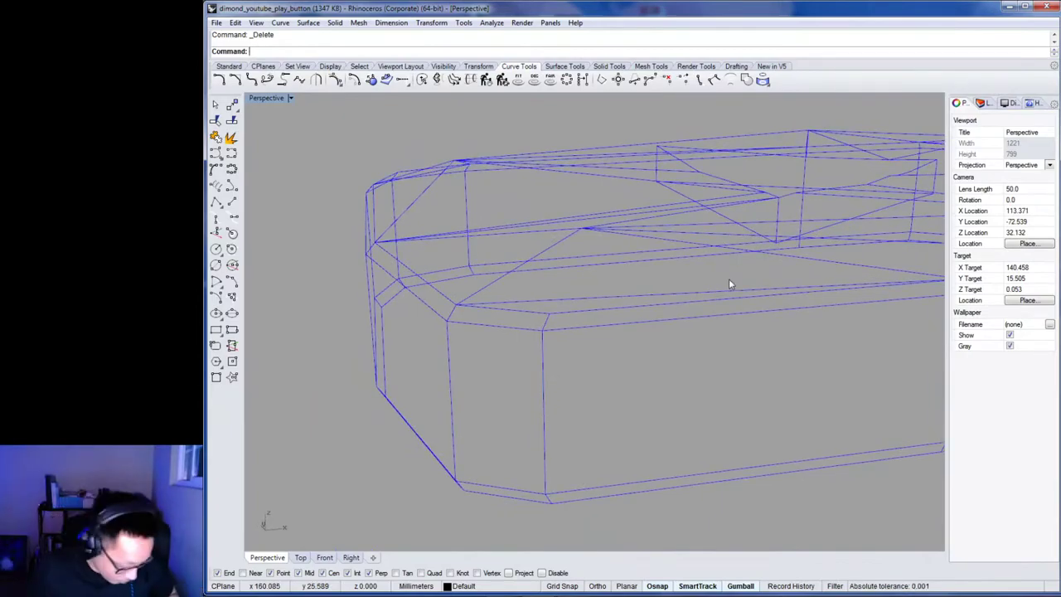
pyautogui.moveTo(491, 286); pyautogui.dragTo(557, 316, button='right')
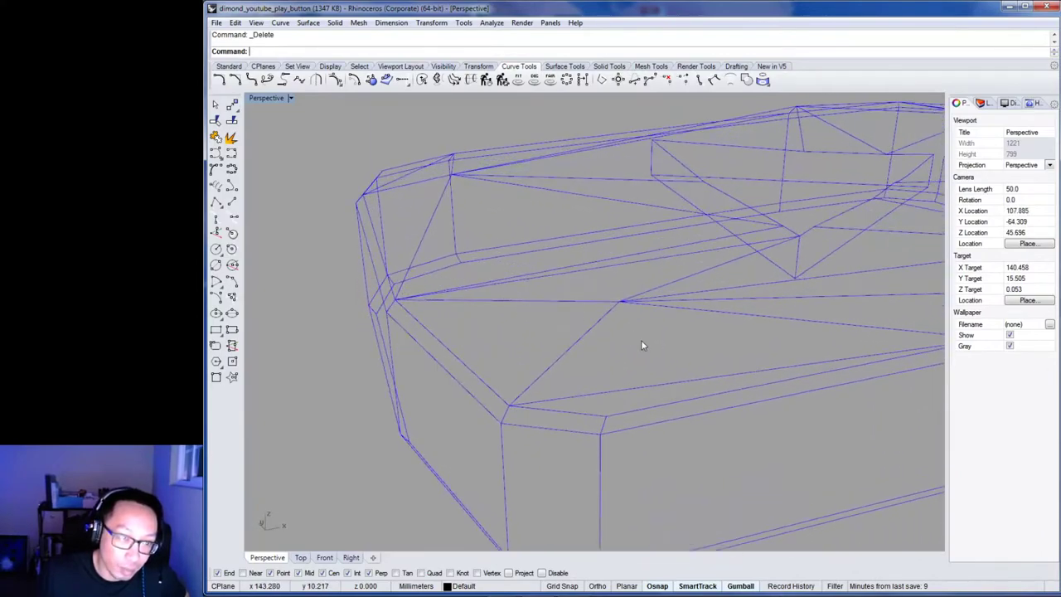
pyautogui.scroll(-5, 641, 340)
pyautogui.moveTo(680, 287); pyautogui.dragTo(578, 365, button='right')
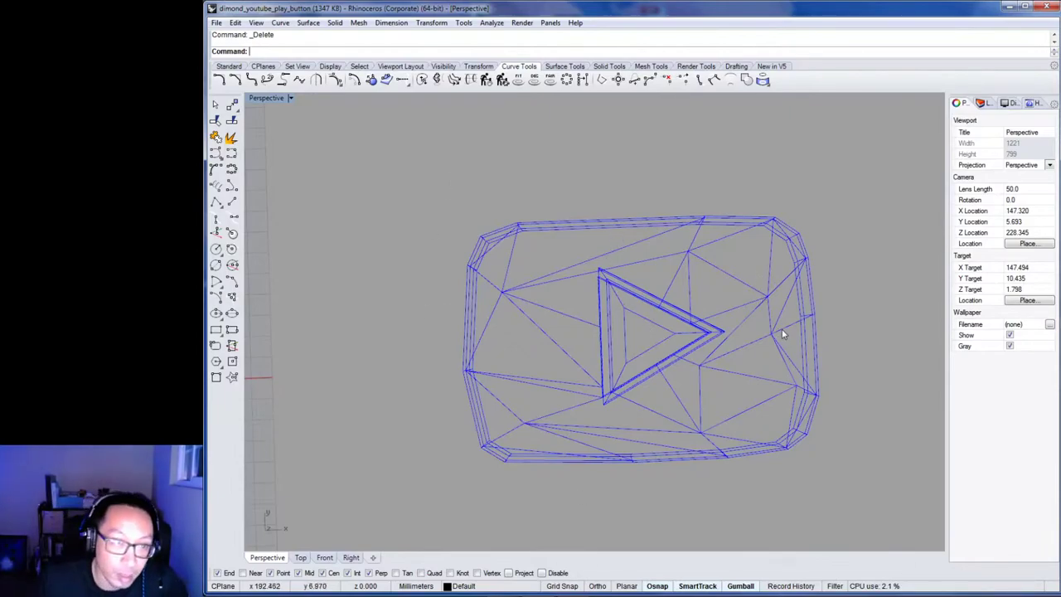
pyautogui.moveTo(782, 330); pyautogui.dragTo(777, 344, button='right')
pyautogui.keyDown('shift'); pyautogui.moveTo(843, 360); pyautogui.dragTo(822, 339, button='right'); pyautogui.keyUp('shift')
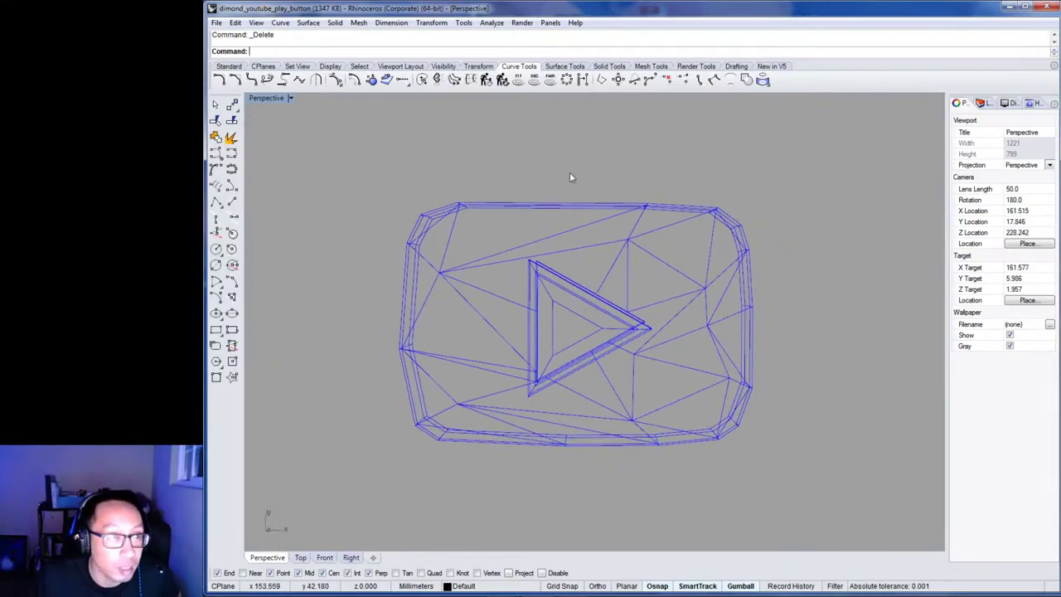
pyautogui.moveTo(572, 356); pyautogui.dragTo(580, 473, button='right')
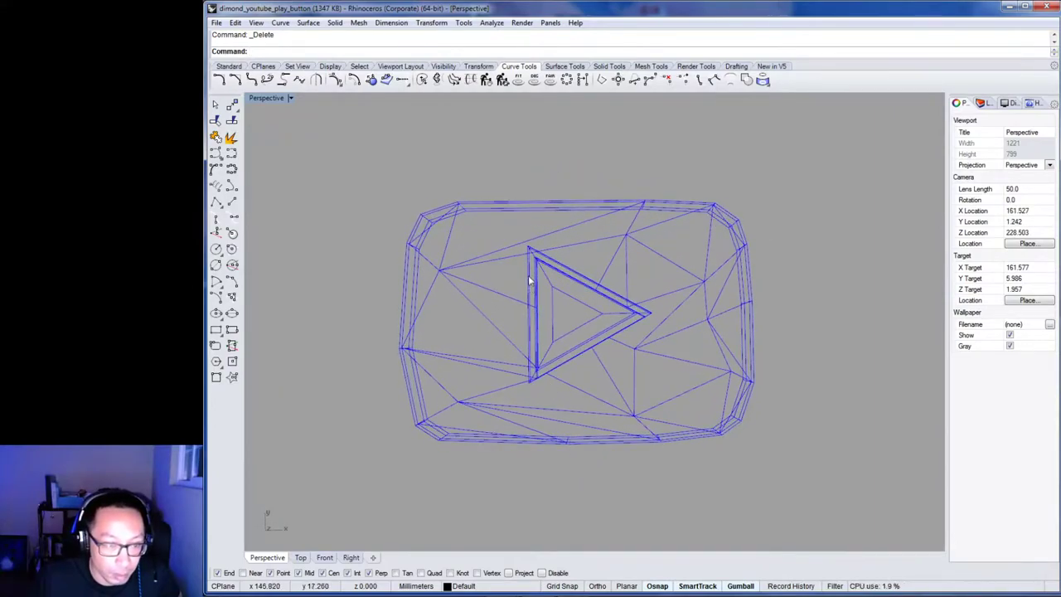
pyautogui.keyDown('shift'); pyautogui.moveTo(578, 324); pyautogui.dragTo(618, 320, button='right'); pyautogui.keyUp('shift')
pyautogui.moveTo(605, 386); pyautogui.dragTo(599, 334, button='right')
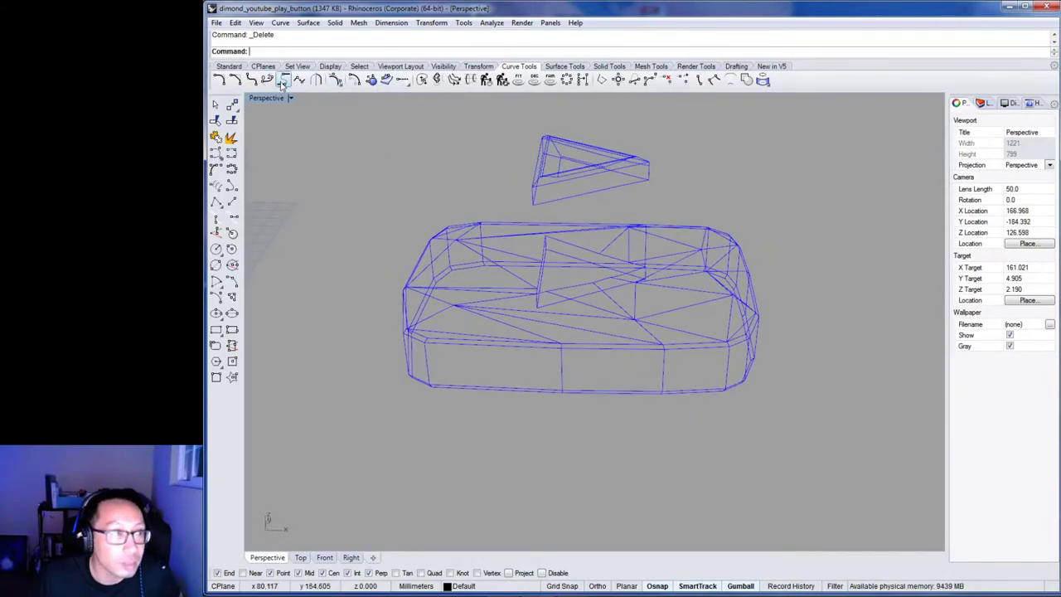
# Set up an oblique perspective view of the cleaned wireframe and select the body and raised triangle curves for export.
pyautogui.moveTo(275, 106); pyautogui.dragTo(525, 230, button='right')
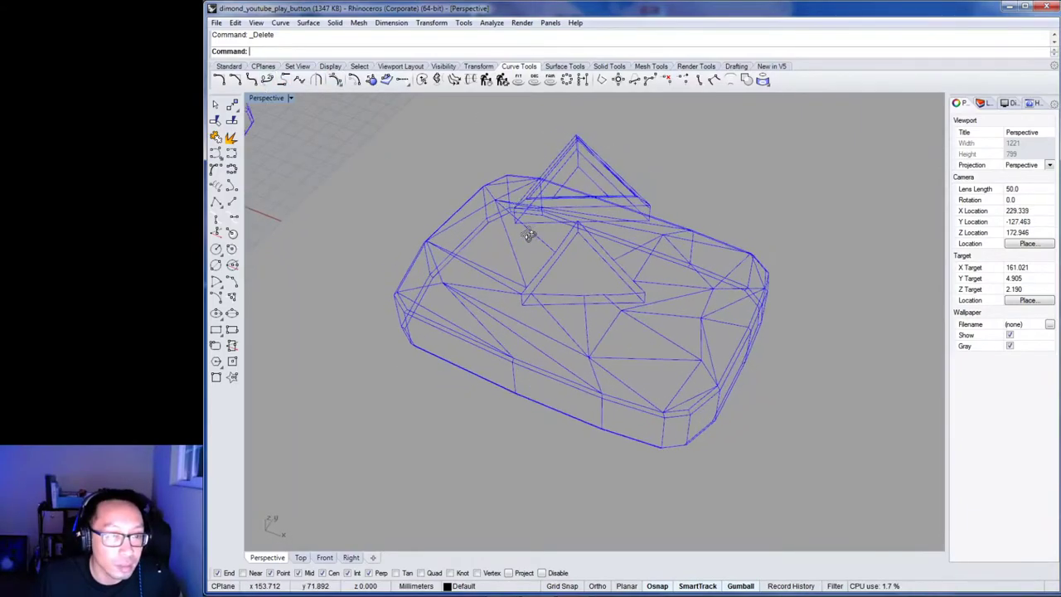
pyautogui.moveTo(598, 274); pyautogui.dragTo(600, 276, button='right')
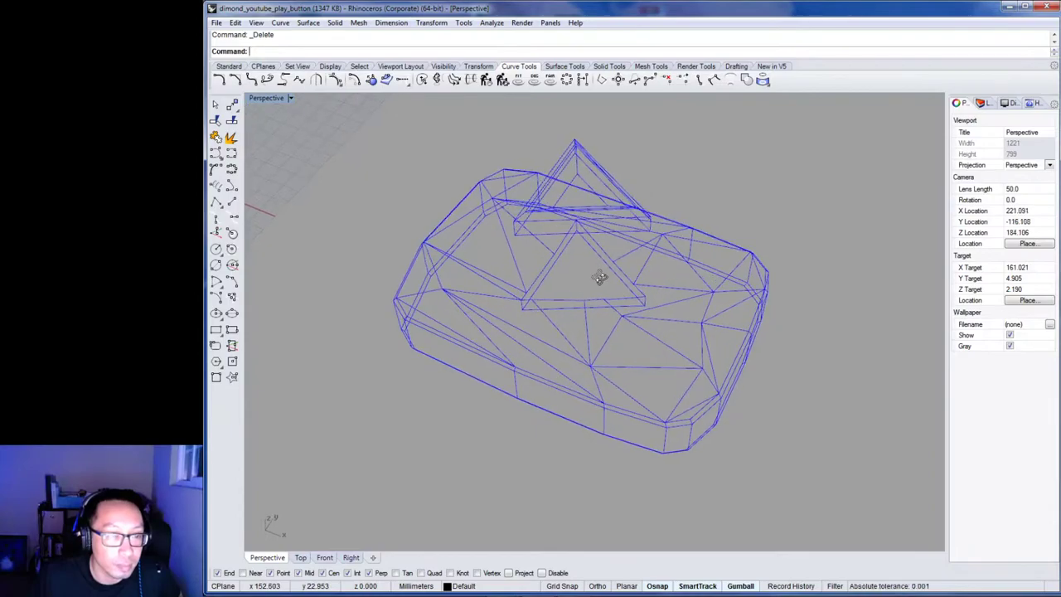
pyautogui.moveTo(690, 307); pyautogui.dragTo(717, 293, button='right')
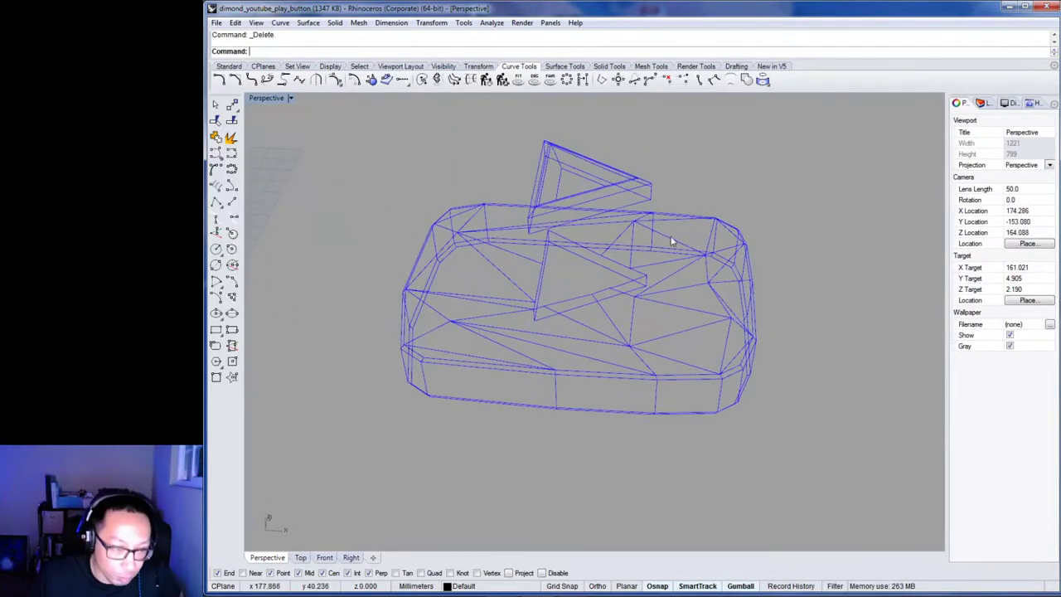
pyautogui.moveTo(605, 310); pyautogui.dragTo(540, 274, button='right')
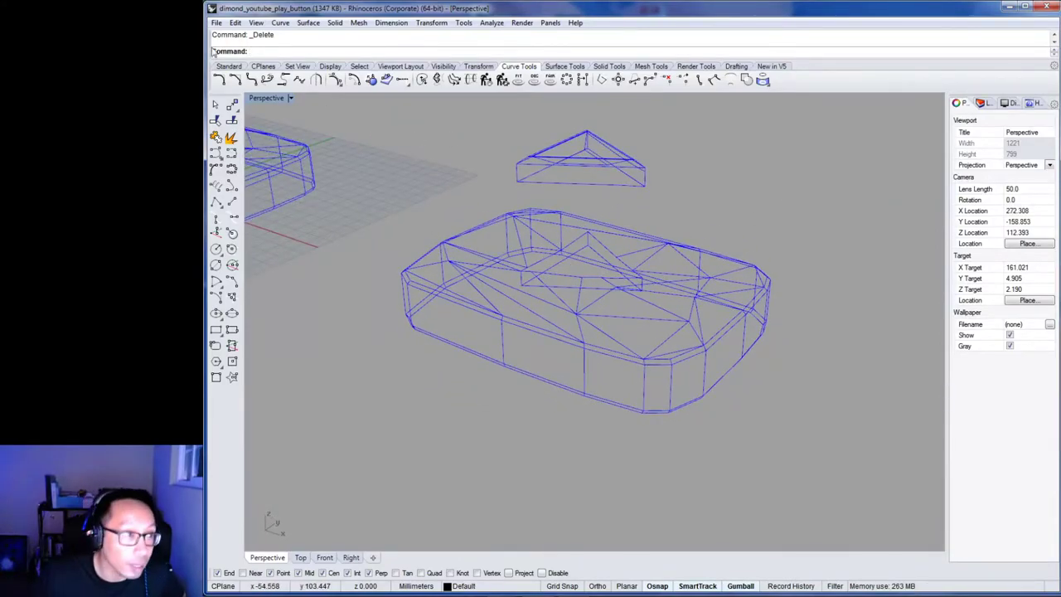
pyautogui.click(217, 23)
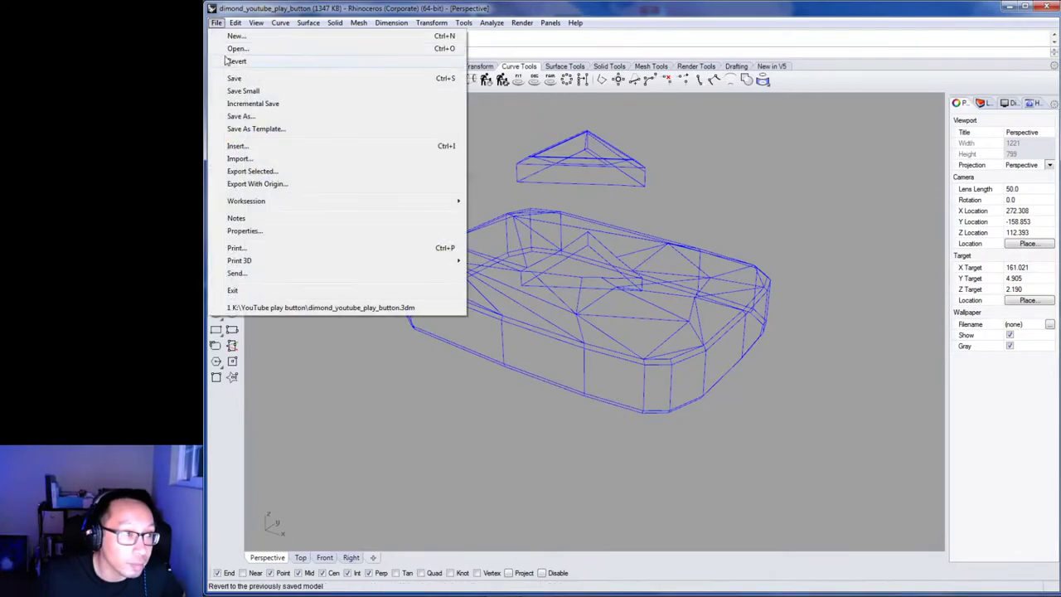
pyautogui.click(283, 173)
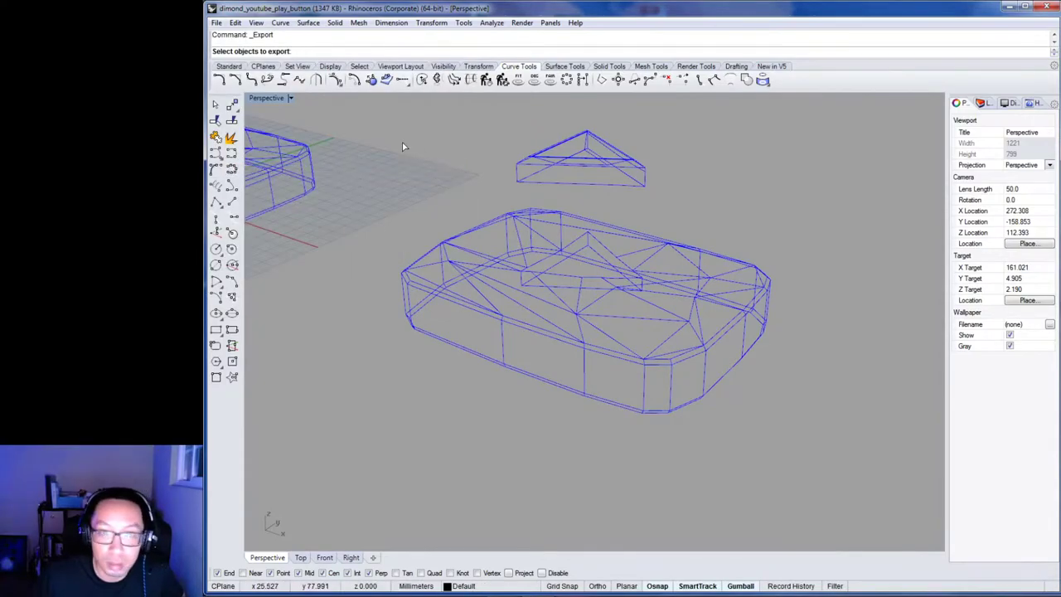
pyautogui.moveTo(364, 110); pyautogui.dragTo(839, 432)
pyautogui.press('Return')
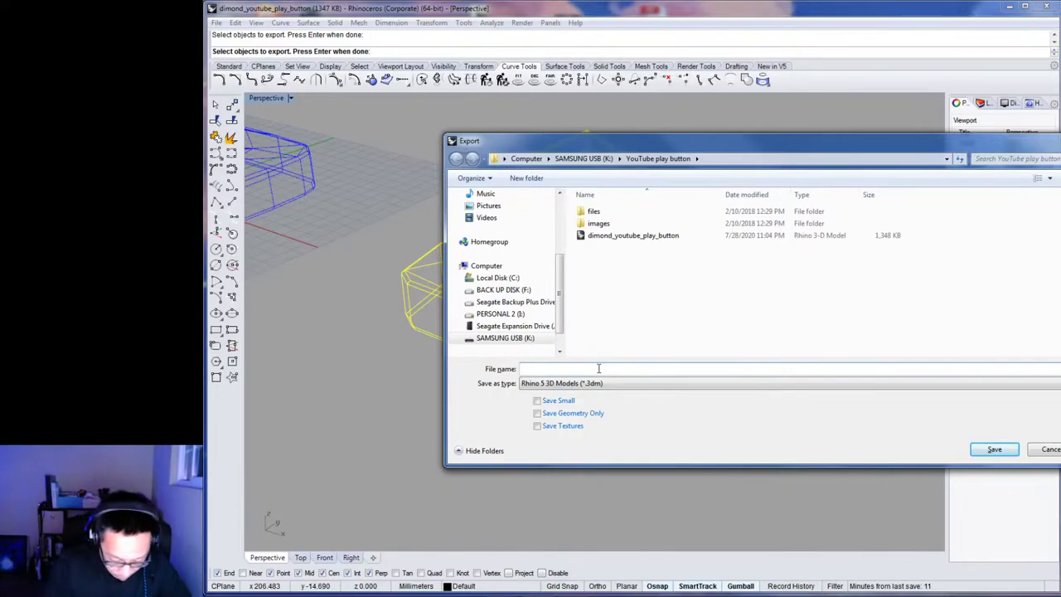
# Export the selected curves as a PDF named iso with Letter portrait vector output, and close the resulting PDF.
pyautogui.write('iso')
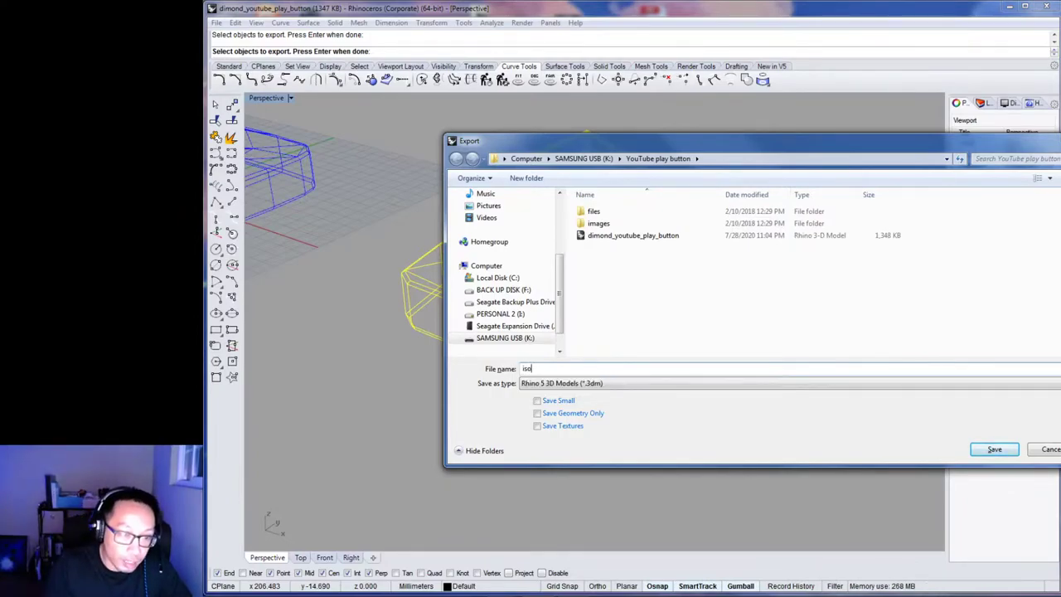
pyautogui.click(713, 385)
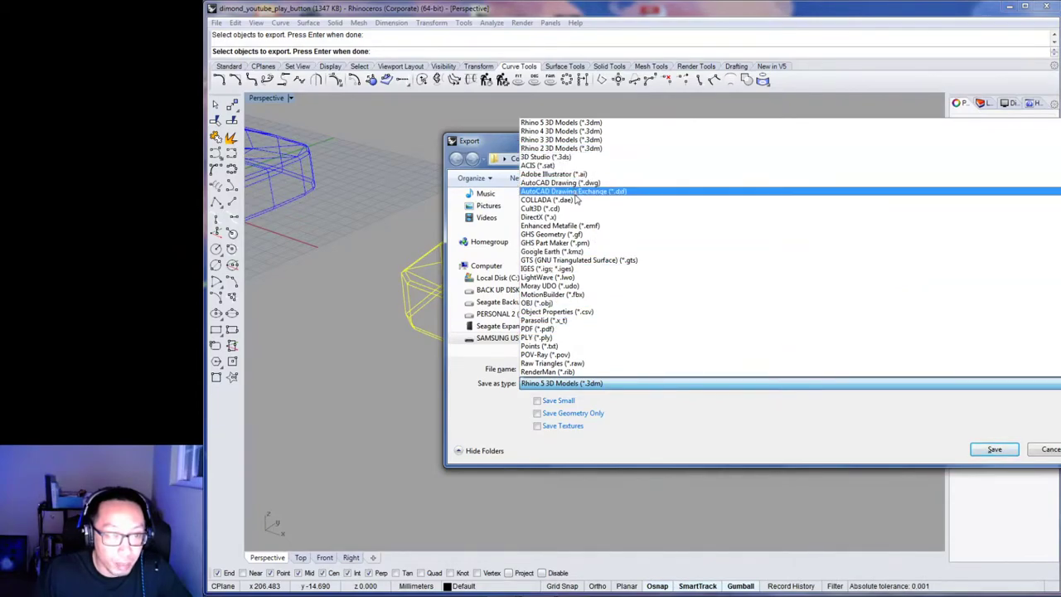
pyautogui.scroll(-4, 591, 282)
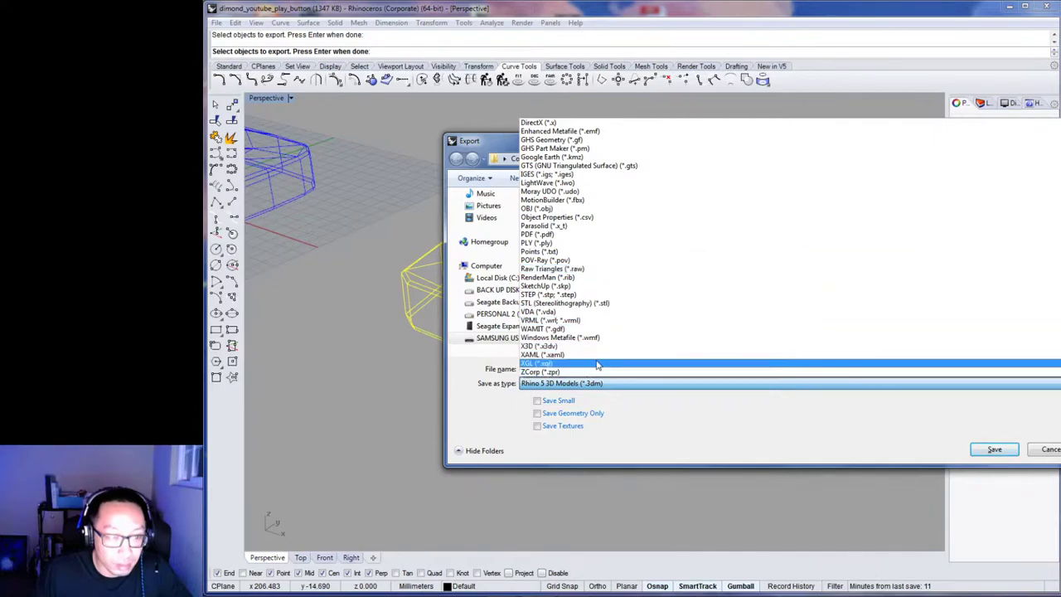
pyautogui.click(586, 235)
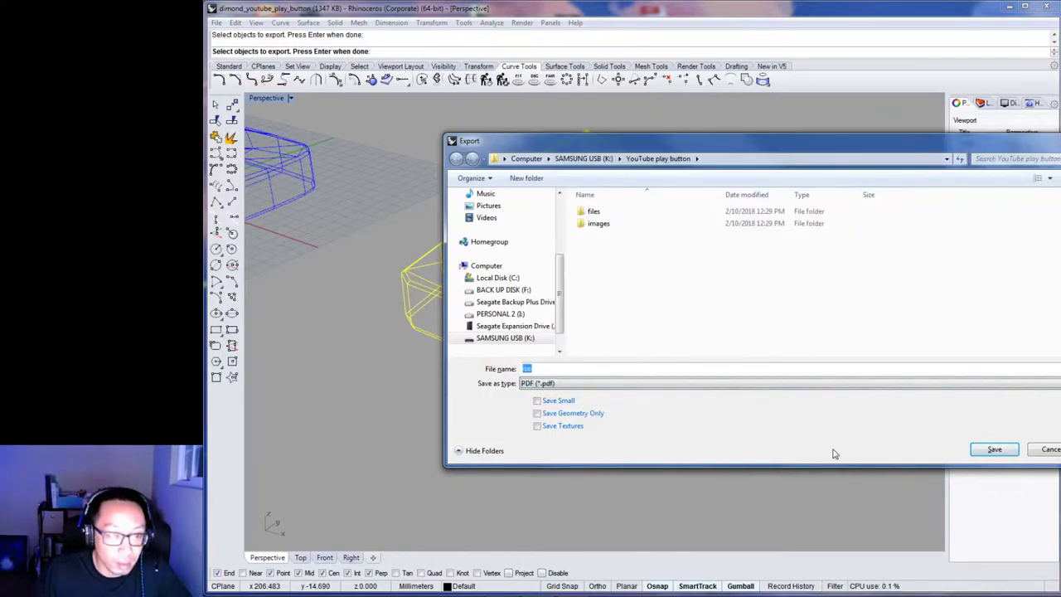
pyautogui.click(994, 448)
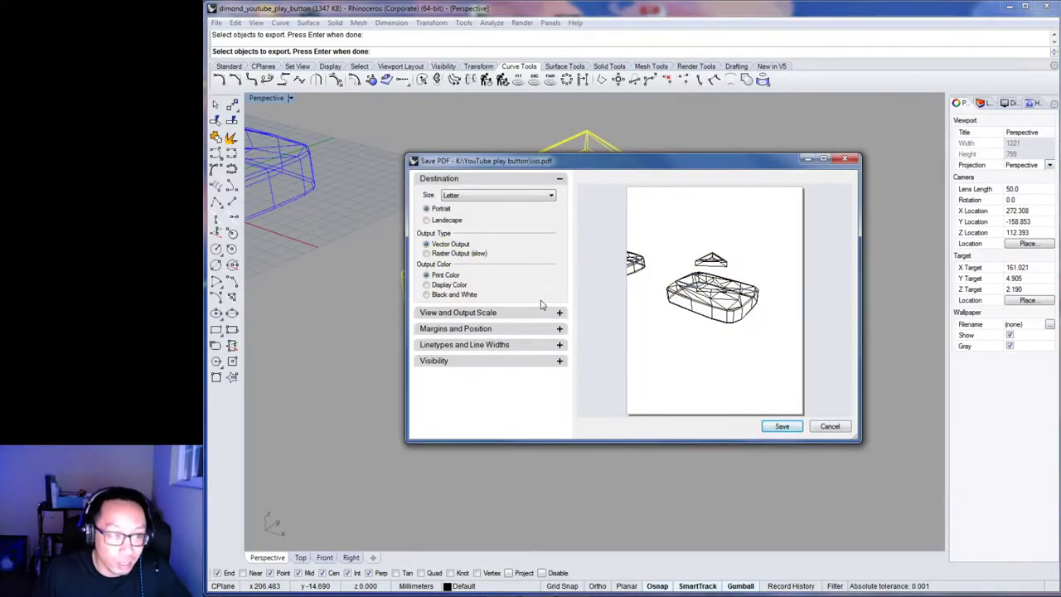
pyautogui.click(783, 427)
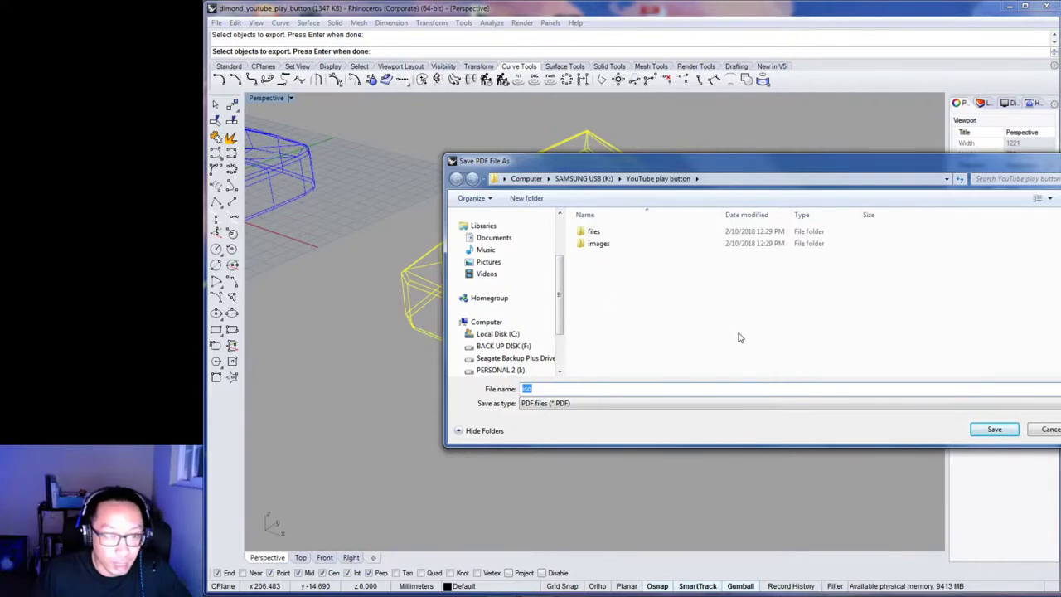
pyautogui.click(995, 428)
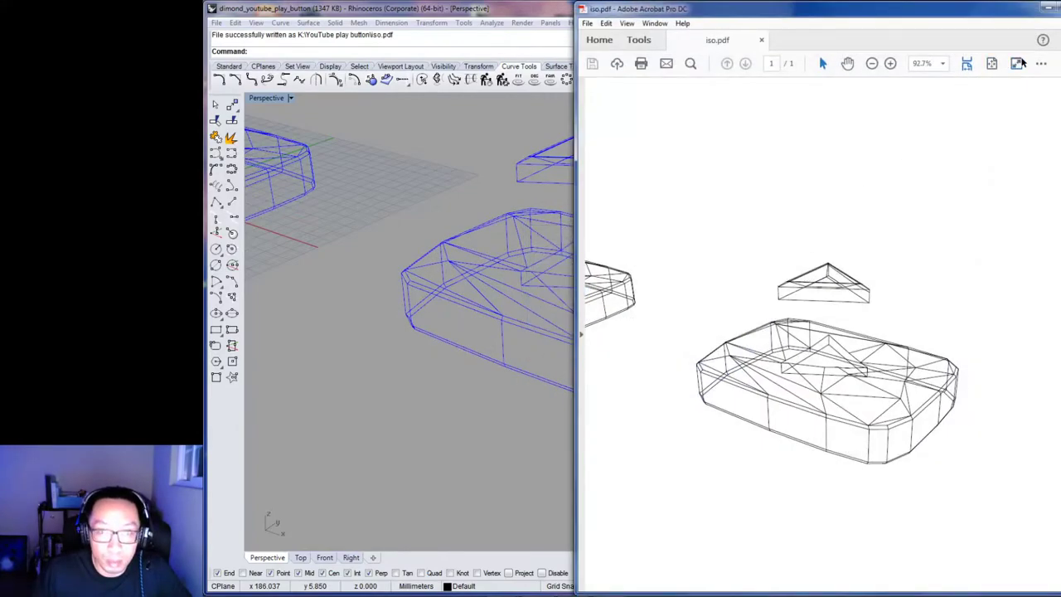
pyautogui.hotkey('alt', 'F4')
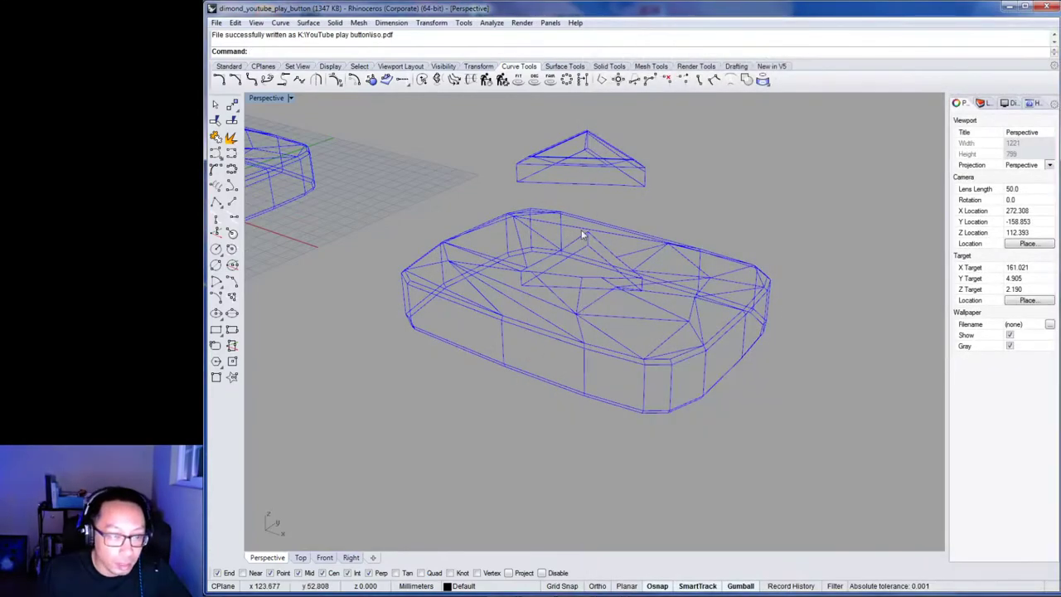
# Switch to the maximized Top view and select the whole wireframe for export.
pyautogui.moveTo(323, 157); pyautogui.dragTo(283, 111, button='right')
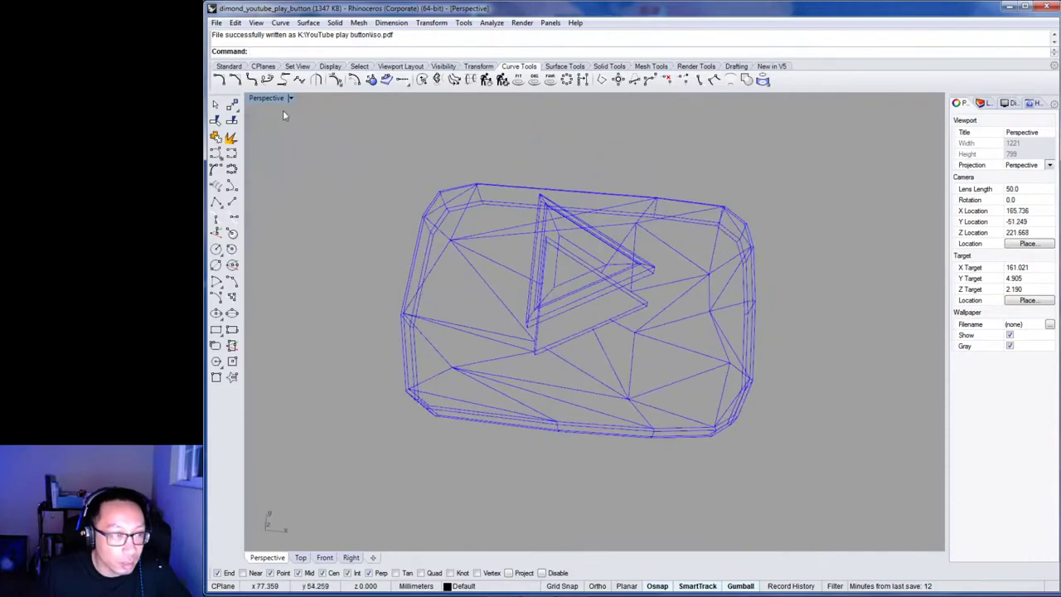
pyautogui.doubleClick(272, 97)
pyautogui.doubleClick(264, 99)
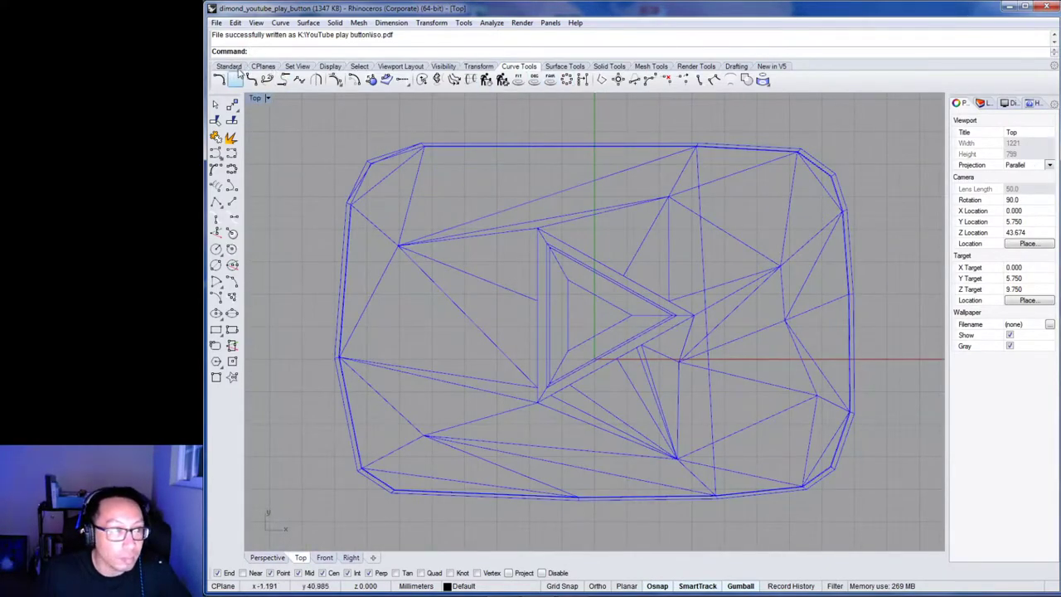
pyautogui.click(216, 22)
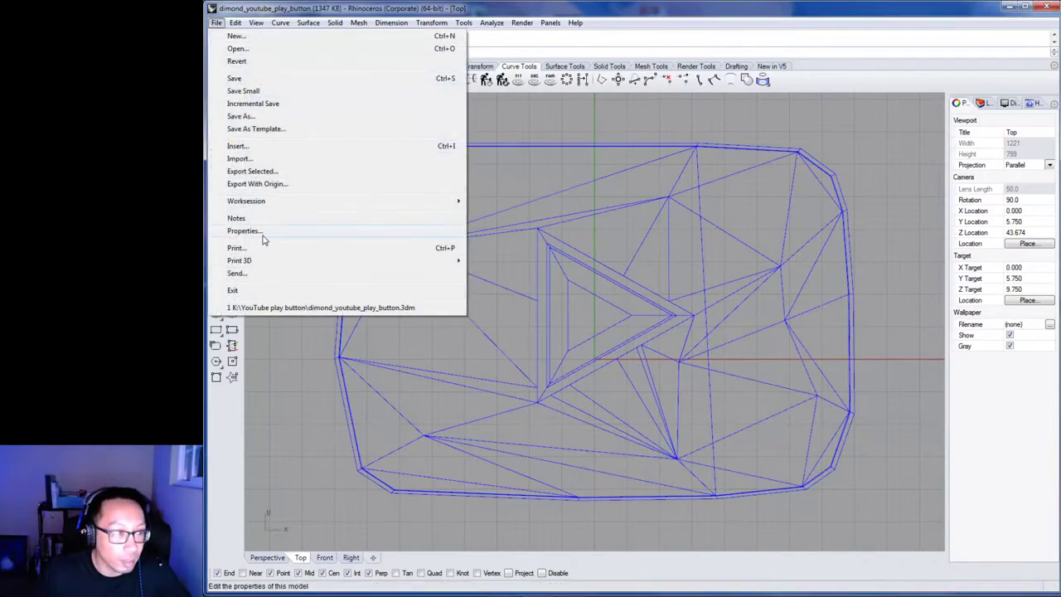
pyautogui.click(251, 172)
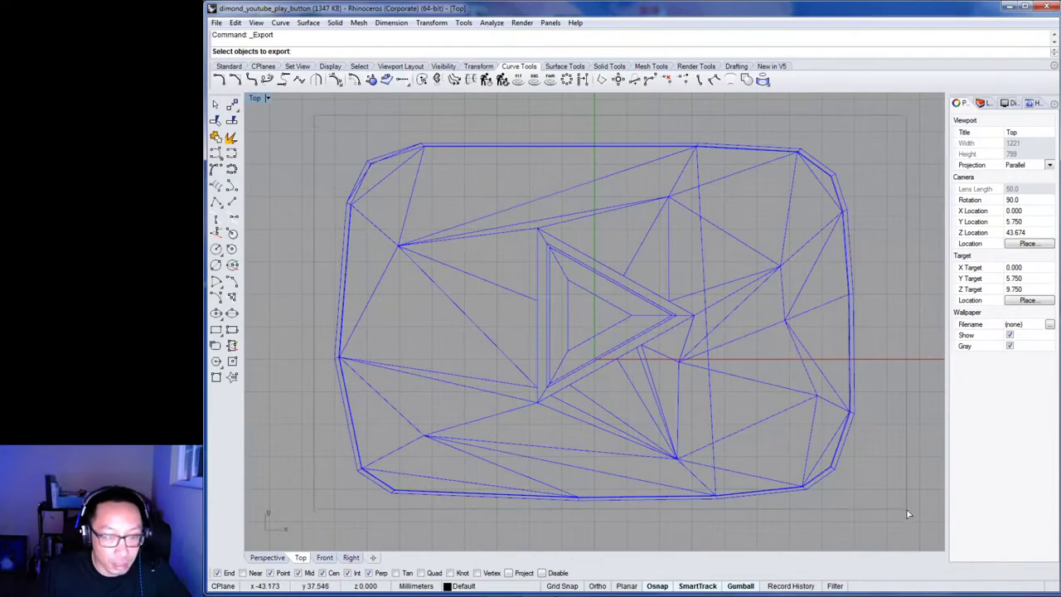
pyautogui.hotkey('ctrl', 'a')
pyautogui.press('Return')
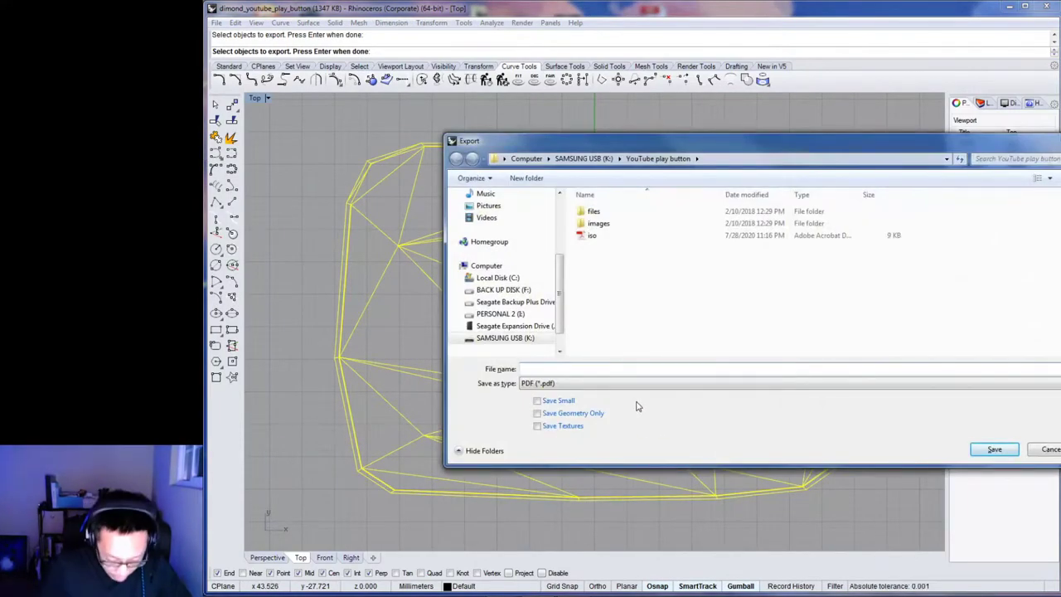
# Save the top view export as a Letter portrait PDF named top and return to the model.
pyautogui.click(994, 450)
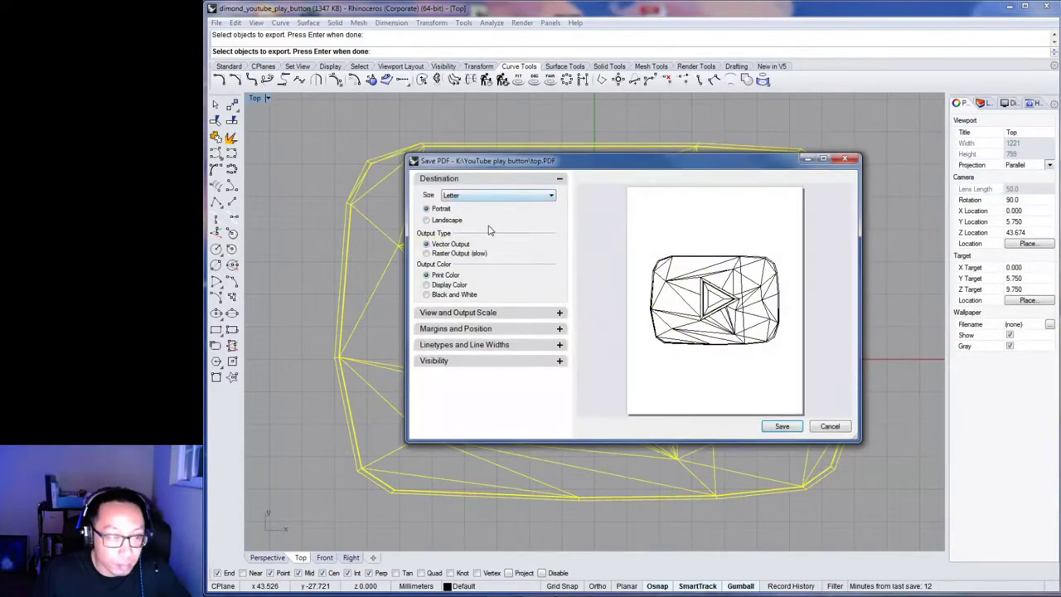
pyautogui.click(782, 427)
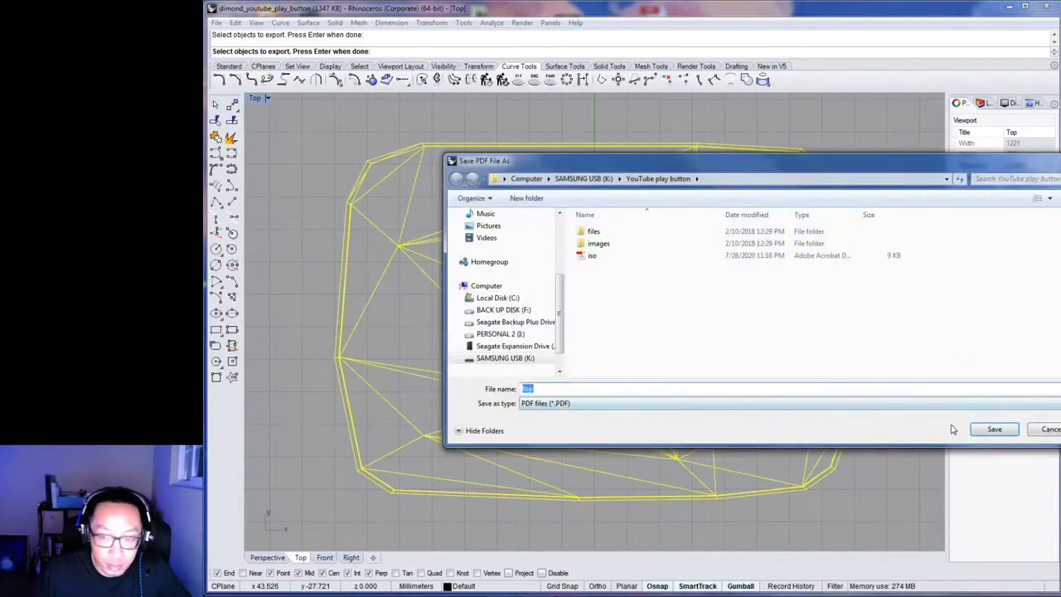
pyautogui.click(987, 430)
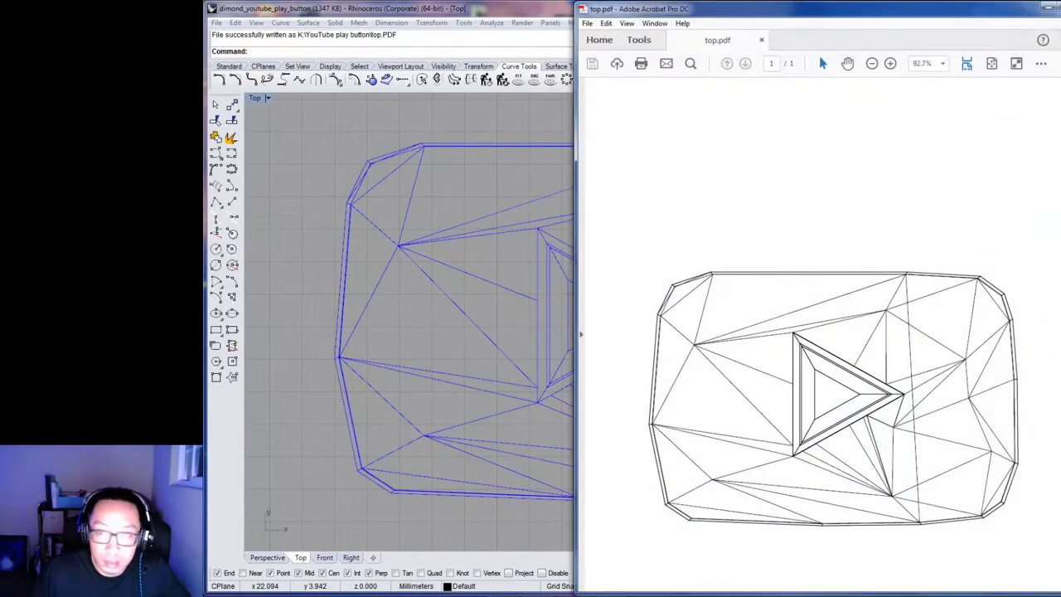
pyautogui.hotkey('alt', 'Tab')
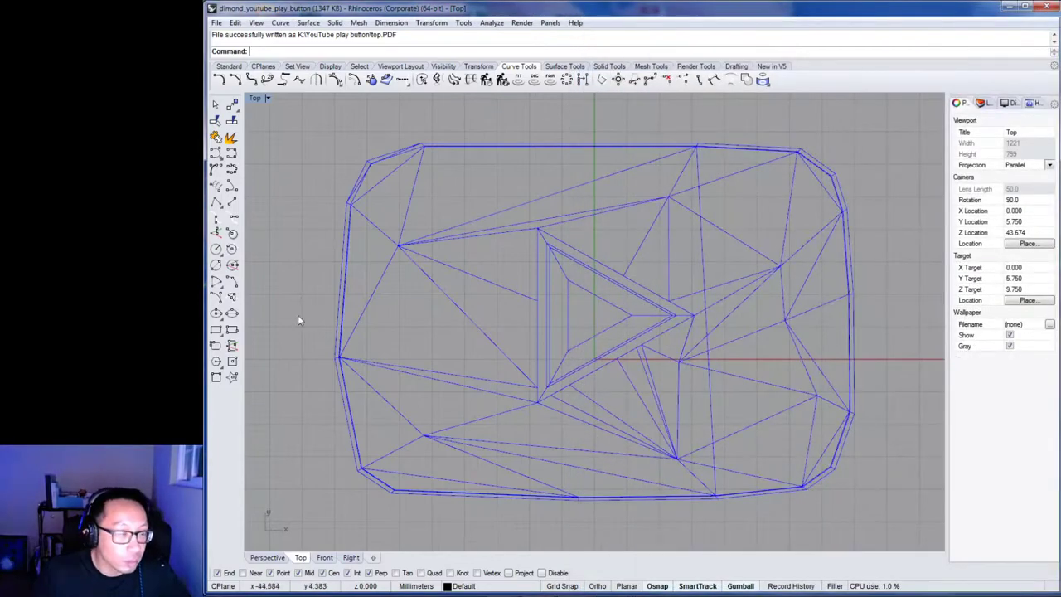
# Switch to the maximized Front view, frame the body and raised triangle, and select all their curves for export.
pyautogui.moveTo(636, 499); pyautogui.dragTo(642, 473, button='right')
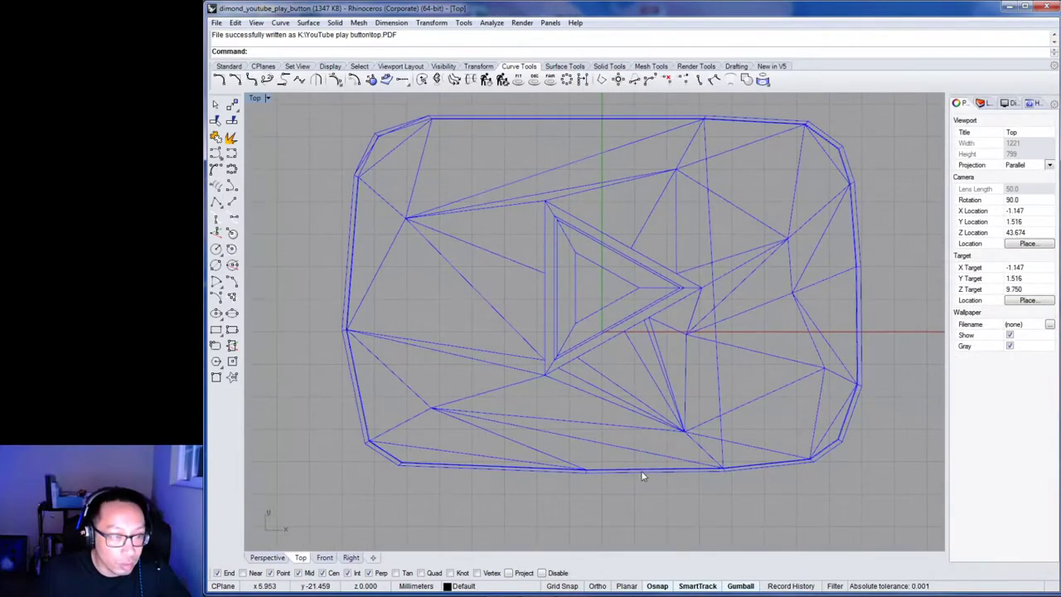
pyautogui.doubleClick(256, 98)
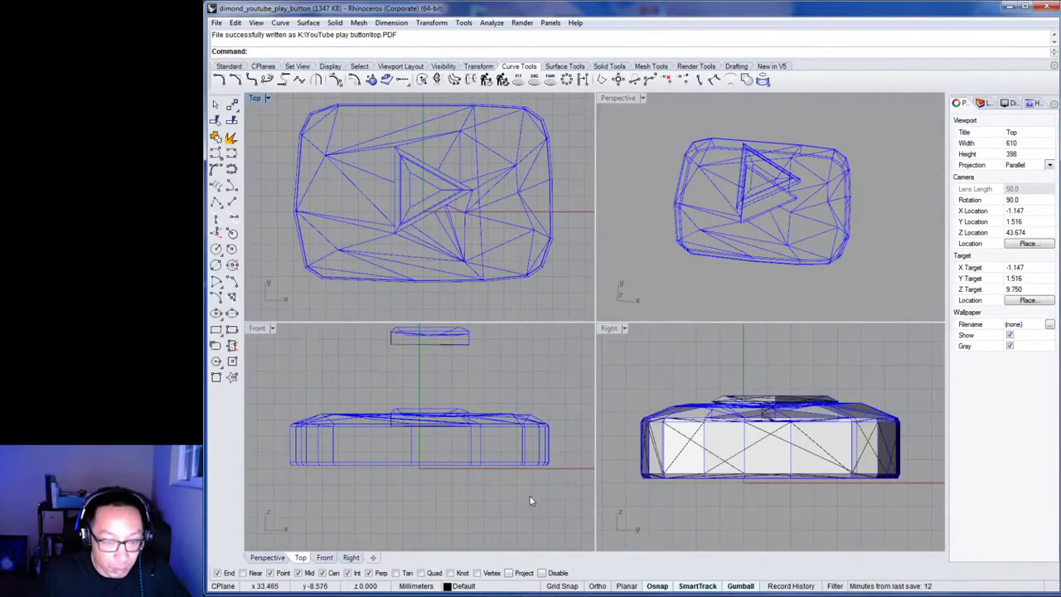
pyautogui.doubleClick(259, 329)
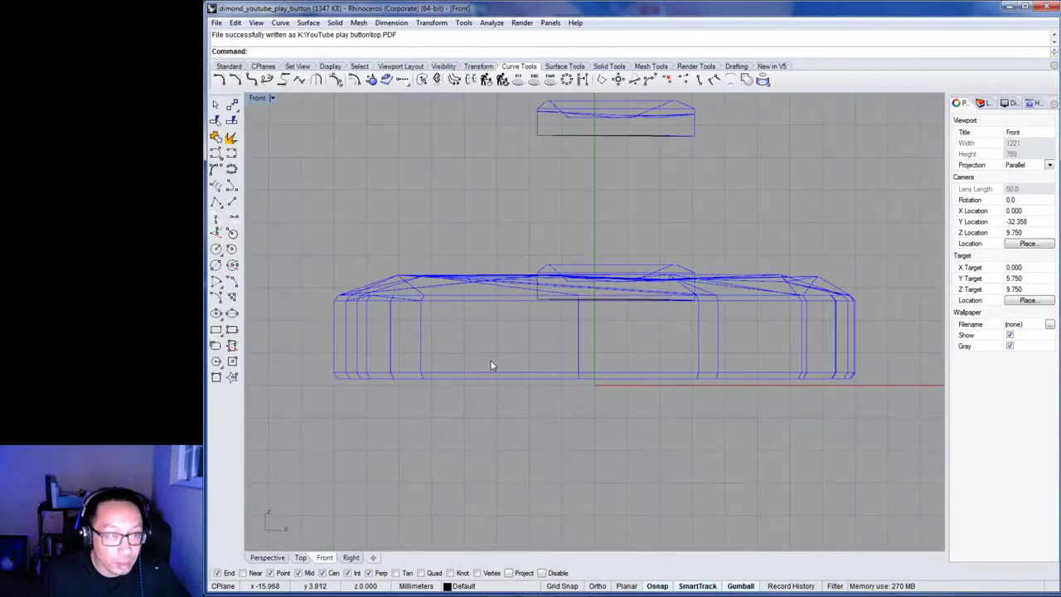
pyautogui.scroll(-1, 494, 362)
pyautogui.scroll(1, 486, 274)
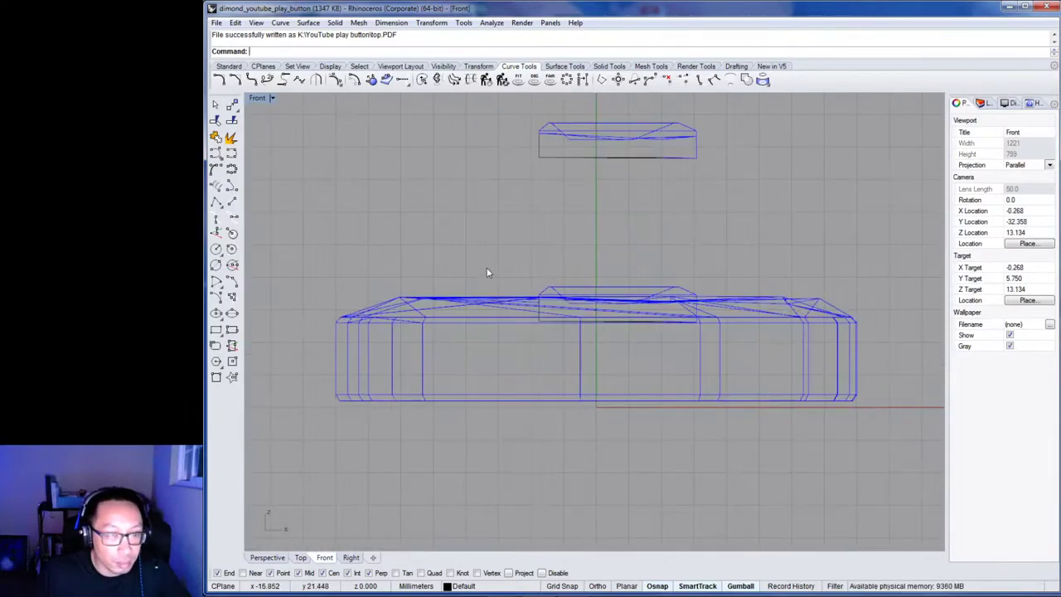
pyautogui.click(217, 25)
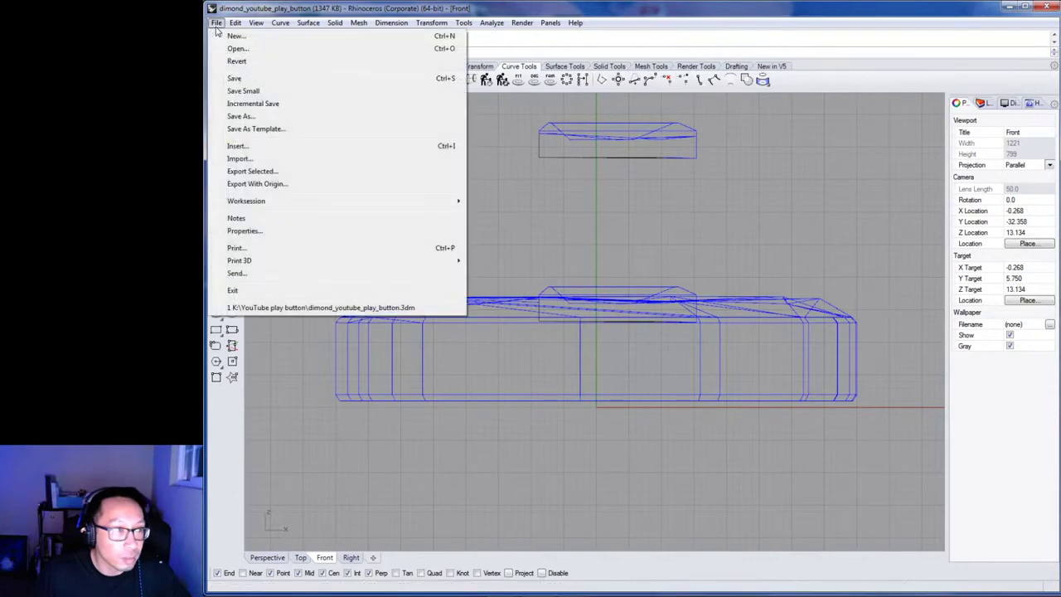
pyautogui.click(253, 170)
pyautogui.moveTo(452, 203); pyautogui.dragTo(915, 484)
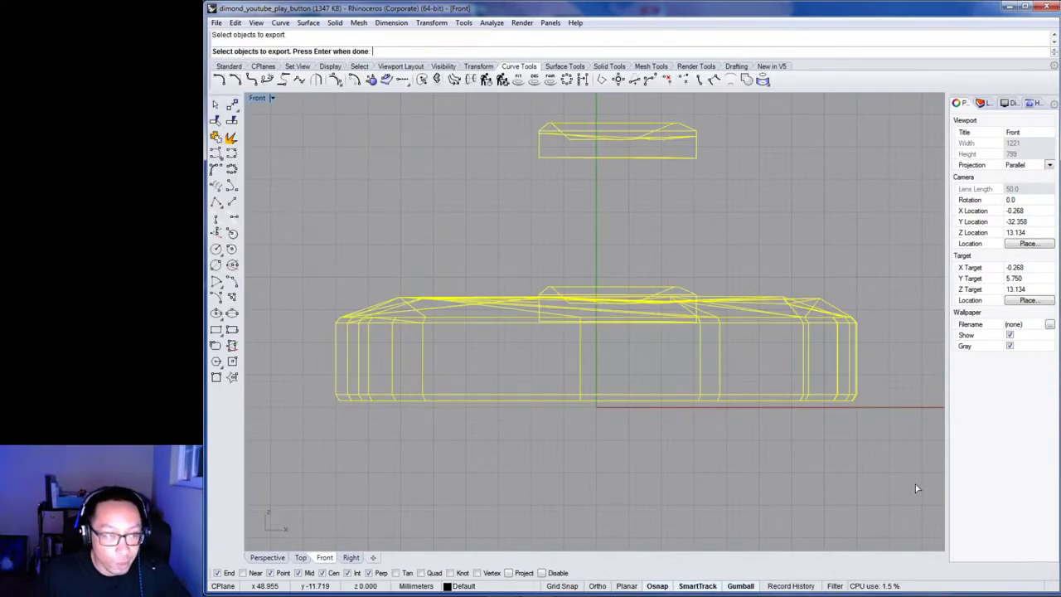
pyautogui.press('Return')
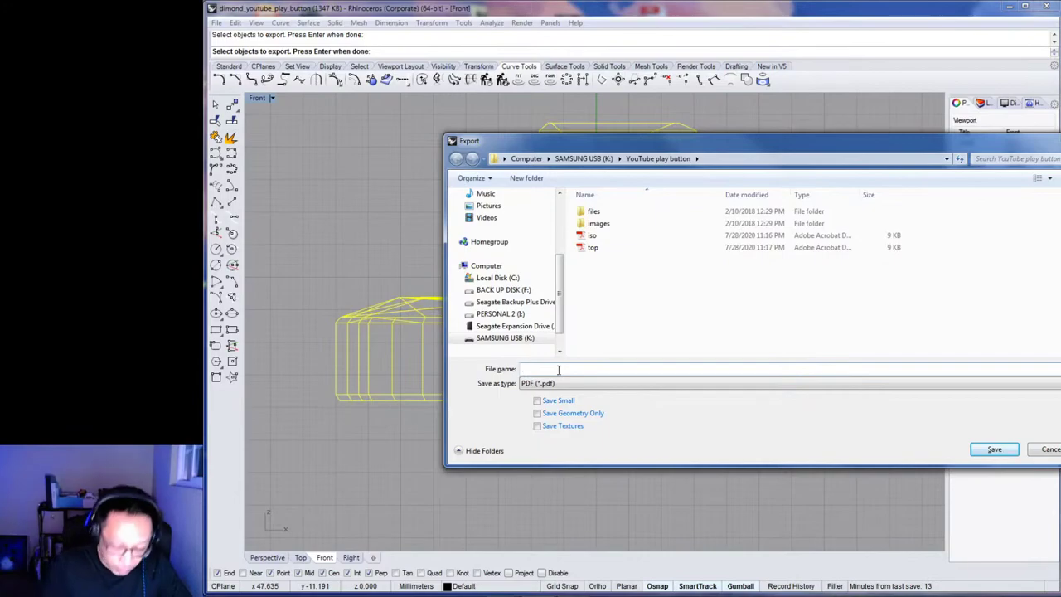
# Save the front view export as a Letter portrait PDF named elevation and close the resulting PDF.
pyautogui.write('elevation')
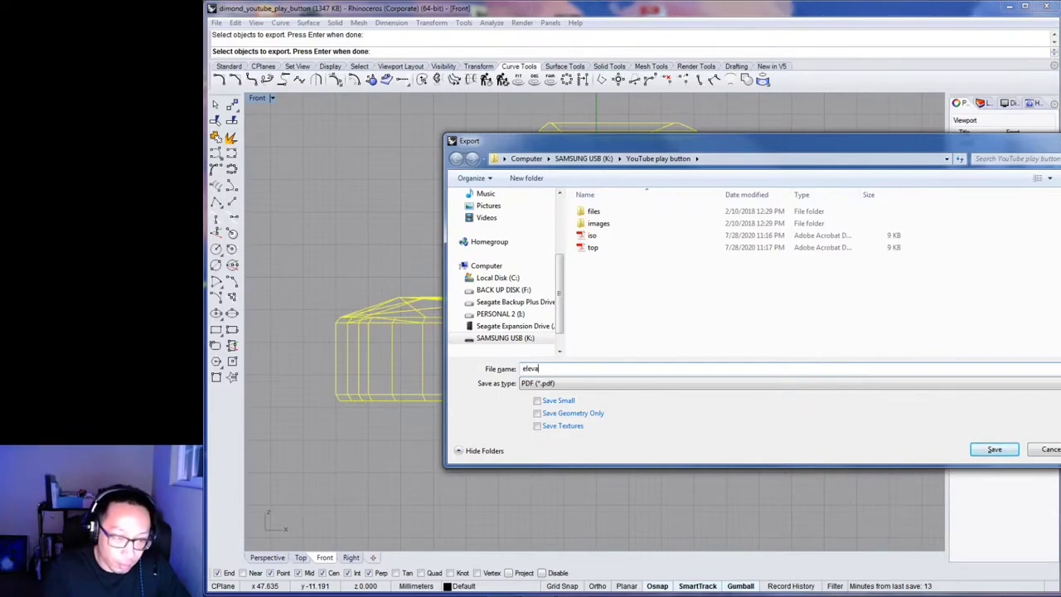
pyautogui.click(992, 451)
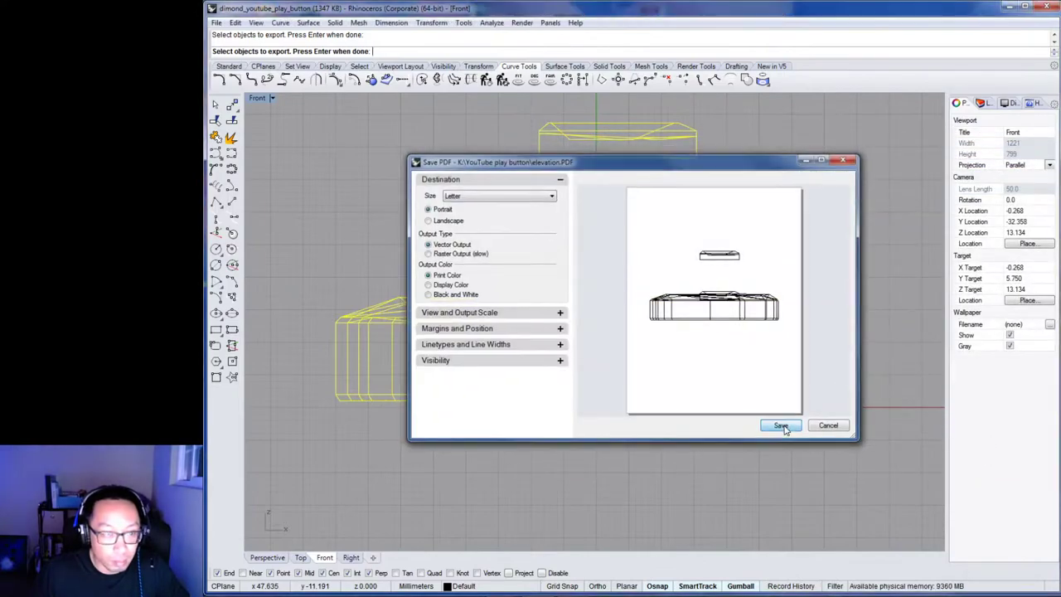
pyautogui.click(784, 428)
pyautogui.click(994, 429)
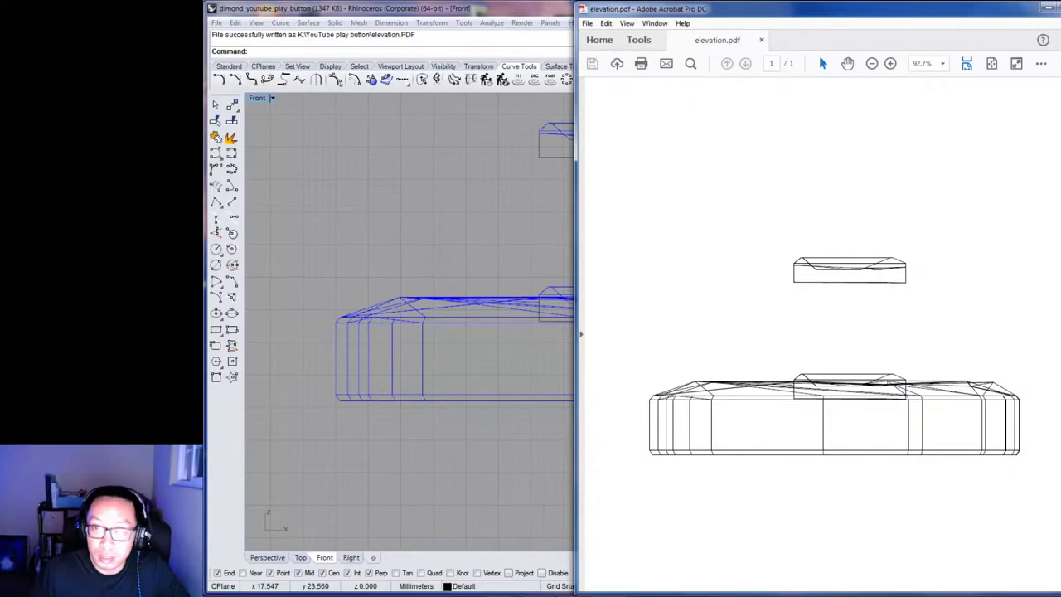
pyautogui.click(1050, 8)
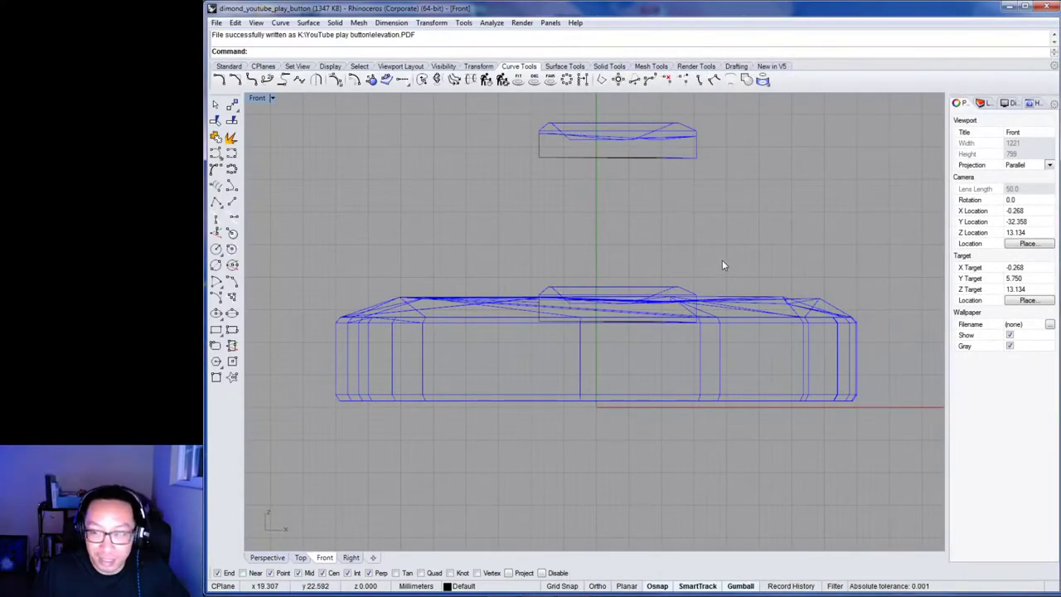
# Review the wireframe from the front and at oblique perspective angles, ending with an overview of the whole row of models.
pyautogui.scroll(3, 685, 258)
pyautogui.scroll(-3, 685, 258)
pyautogui.scroll(-3, 685, 258)
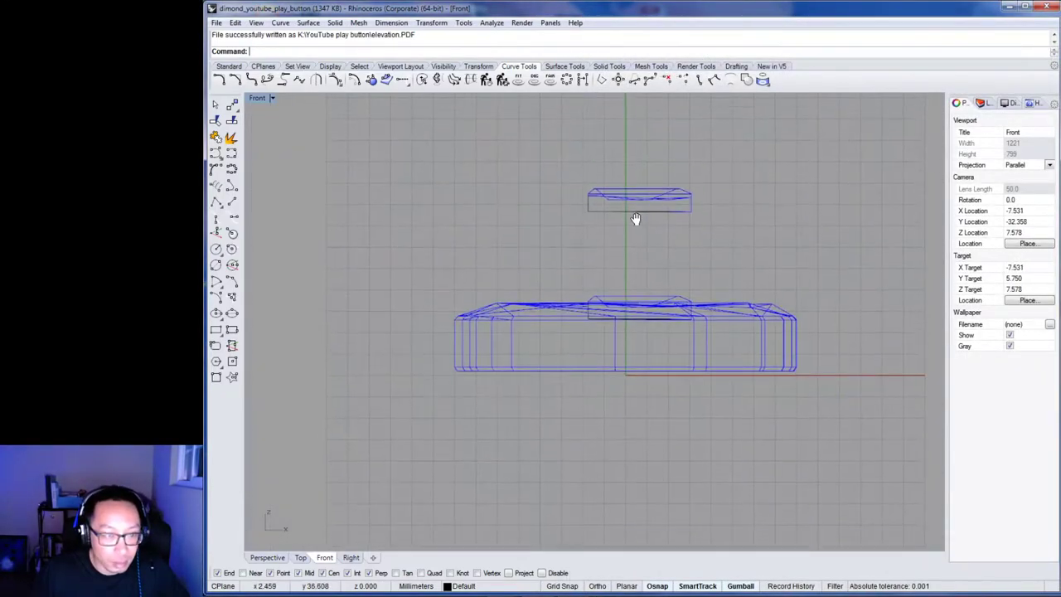
pyautogui.doubleClick(257, 98)
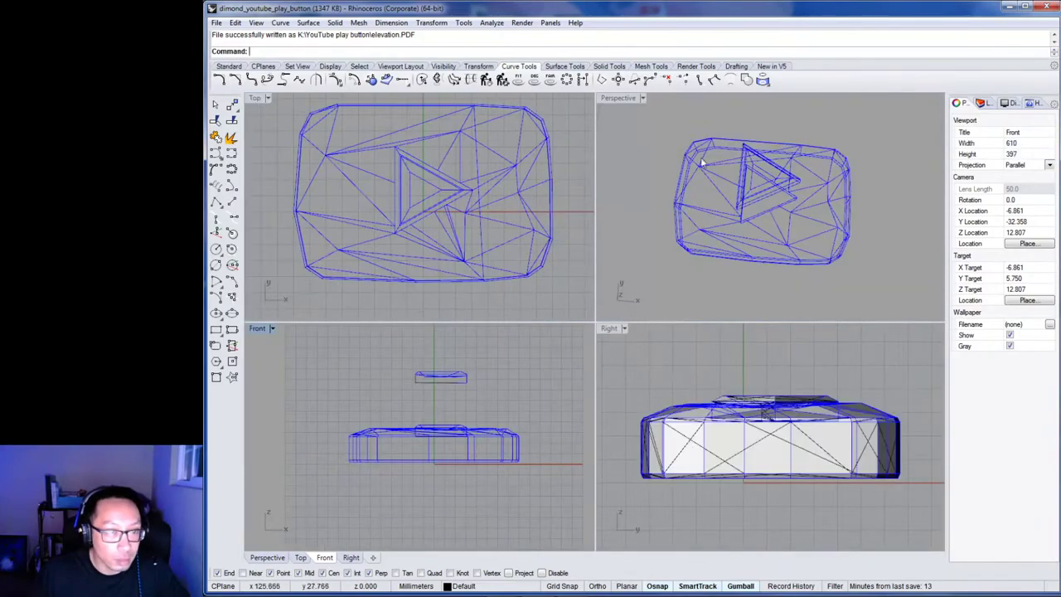
pyautogui.doubleClick(622, 101)
pyautogui.moveTo(644, 363); pyautogui.dragTo(661, 384, button='right')
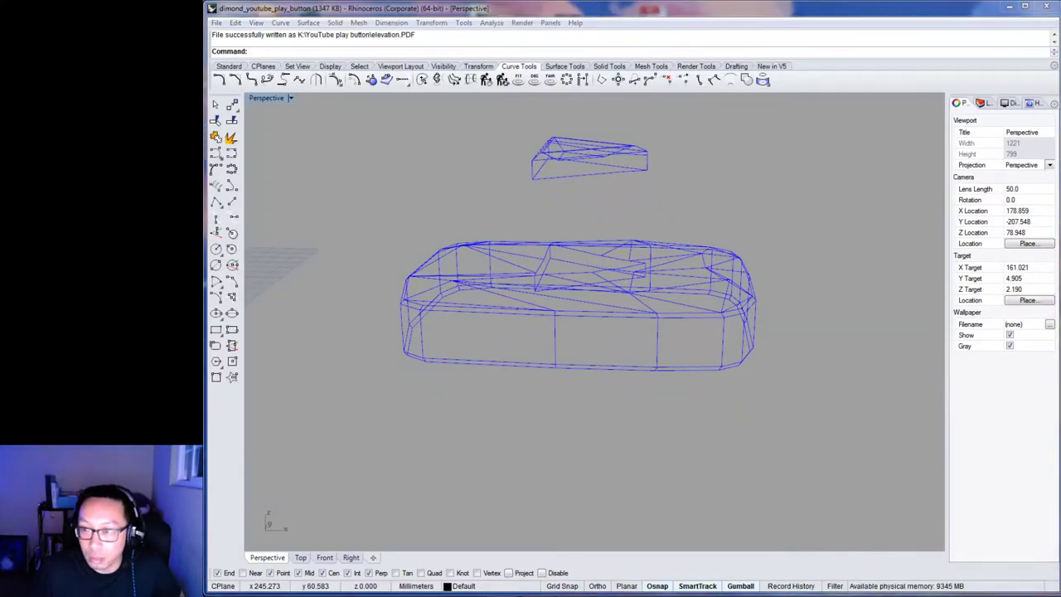
pyautogui.moveTo(599, 368); pyautogui.dragTo(553, 395, button='right')
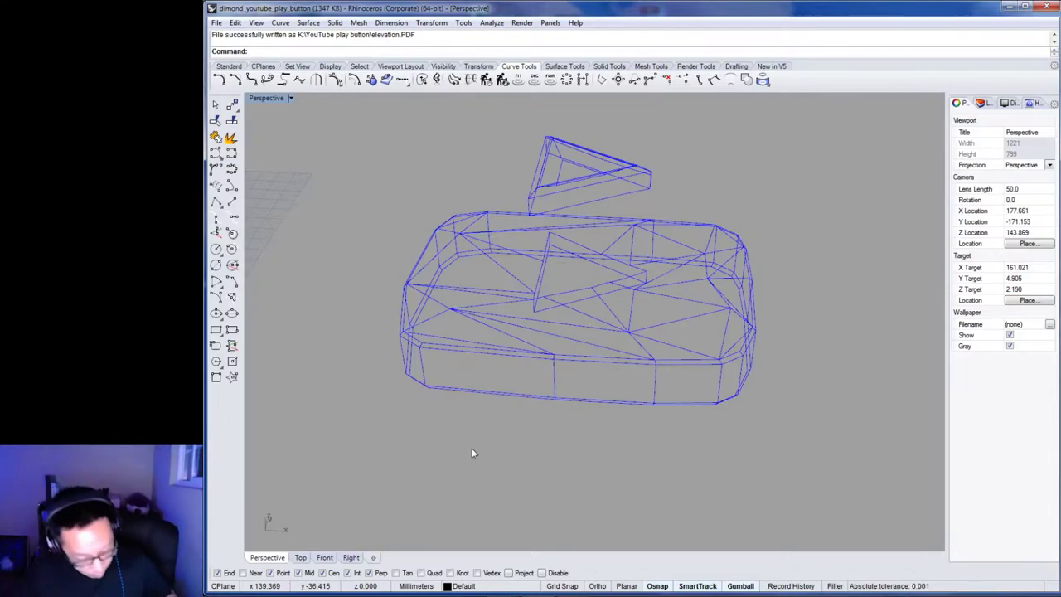
pyautogui.moveTo(550, 379); pyautogui.dragTo(702, 397, button='right')
pyautogui.scroll(-3, 507, 411)
pyautogui.scroll(-1, 701, 397)
pyautogui.moveTo(639, 407)
pyautogui.keyDown('shift'); pyautogui.mouseDown(button='right')
pyautogui.moveTo(754, 407)
pyautogui.moveTo(653, 417)
pyautogui.mouseUp(button='right'); pyautogui.keyUp('shift')
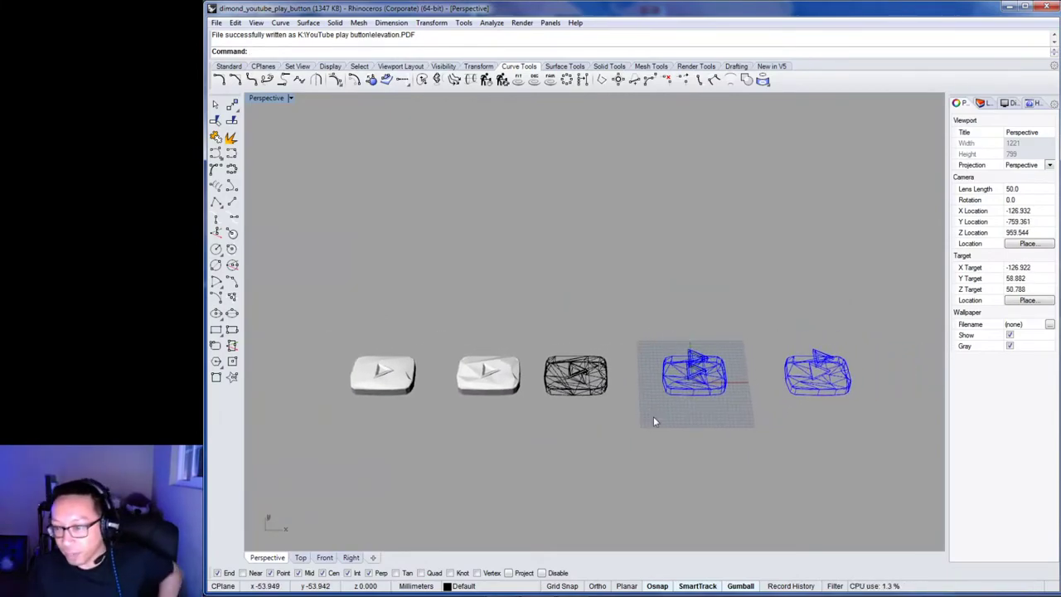